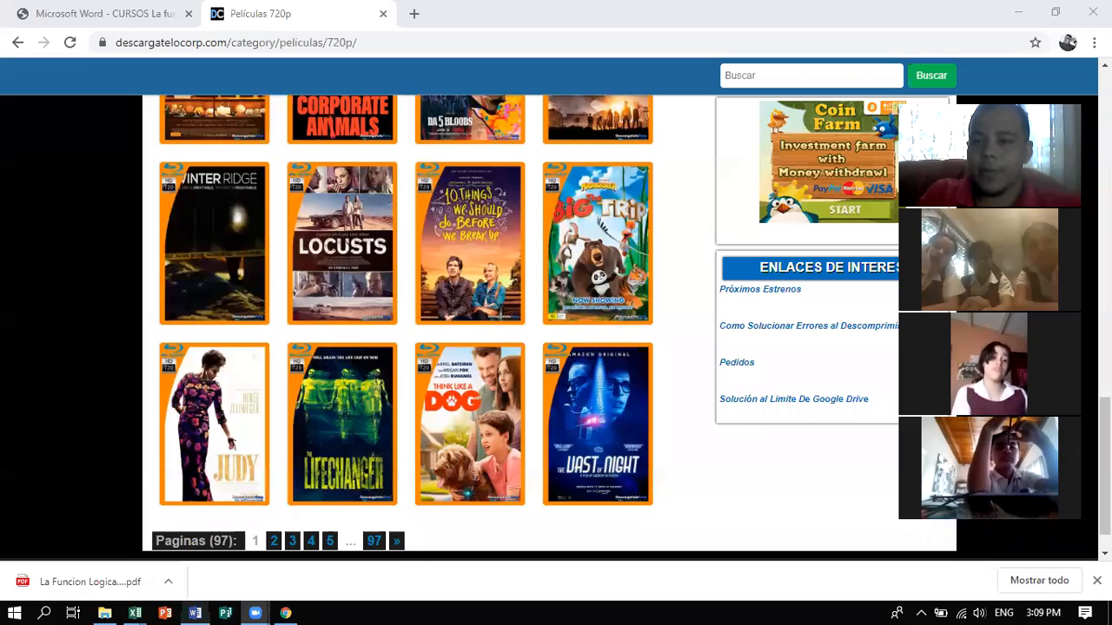
Look through the open browser, Word and Excel windows for the lesson material
click(1016, 12)
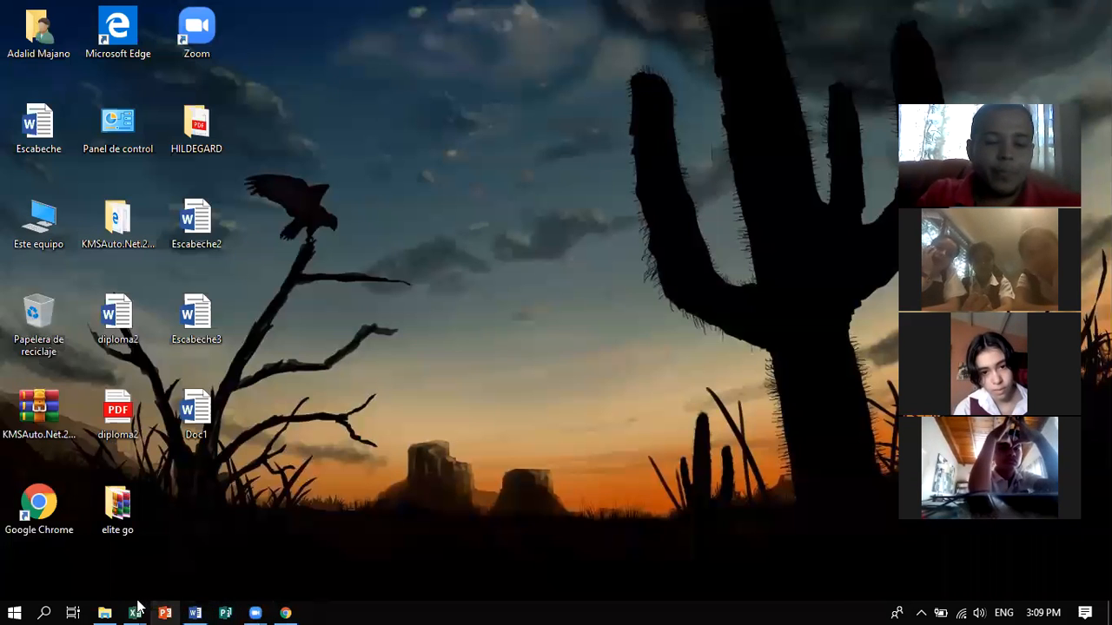
click(135, 612)
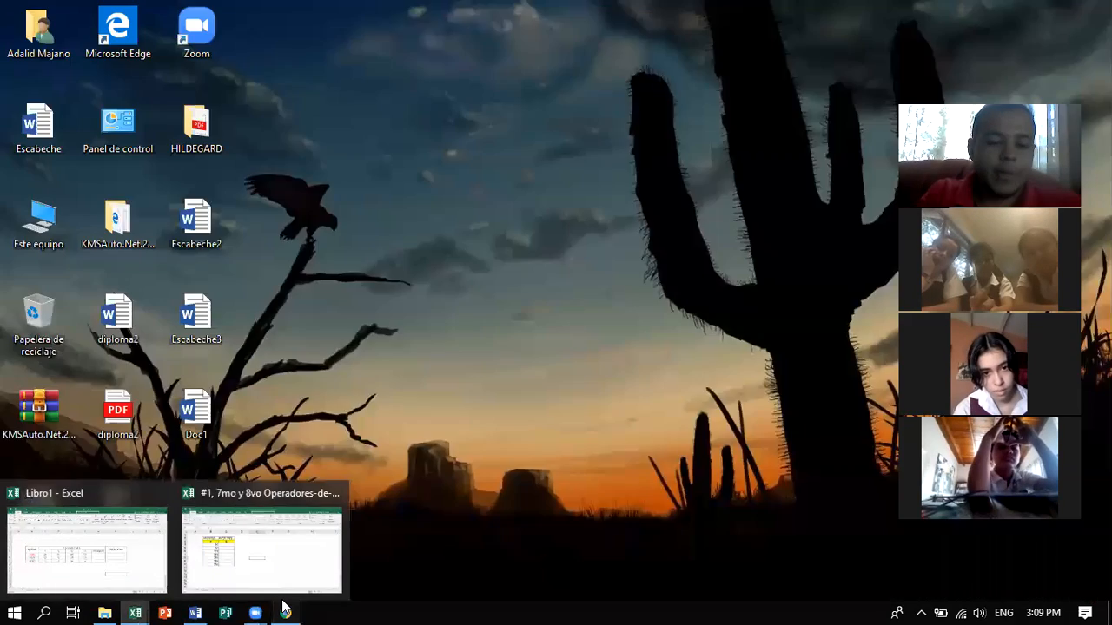
click(285, 613)
key(ctrl+Tab)
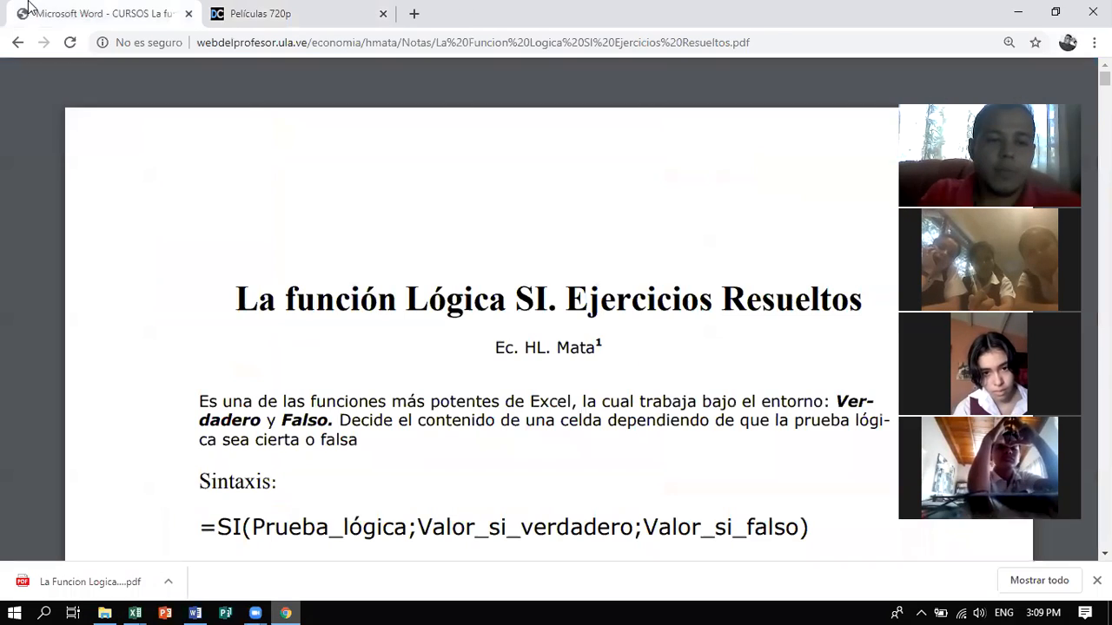
click(1018, 12)
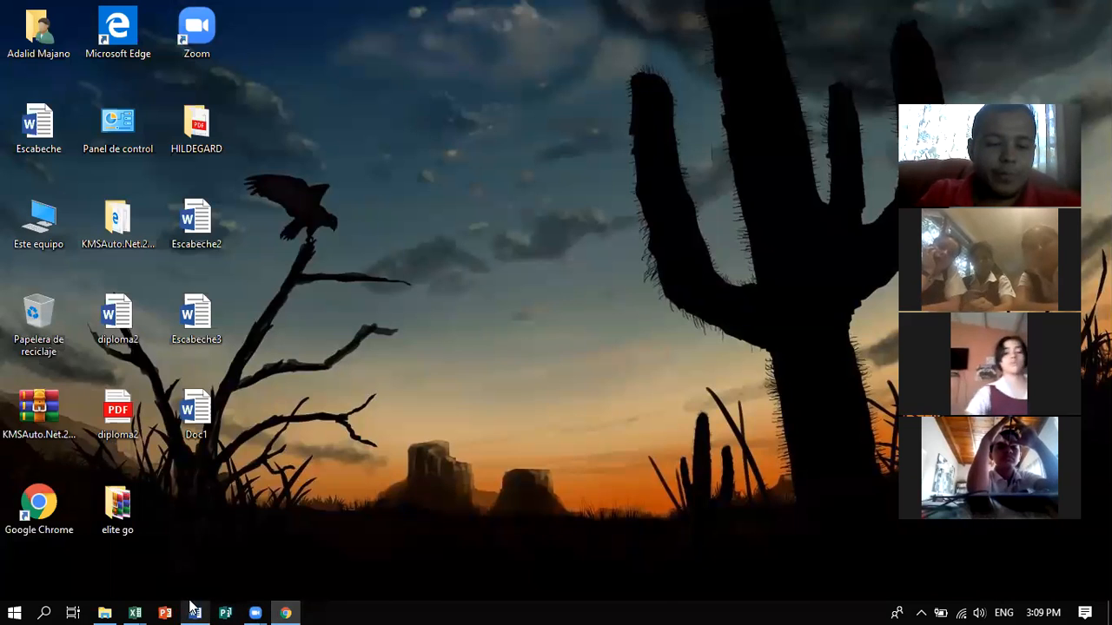
click(192, 611)
click(193, 611)
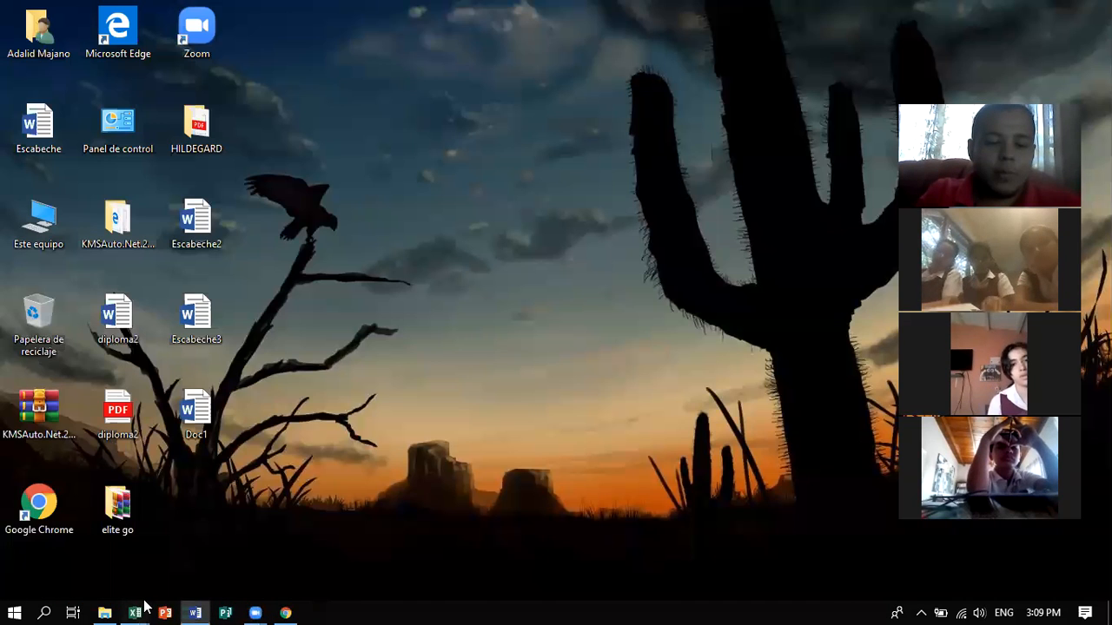
mouse_move(137, 611)
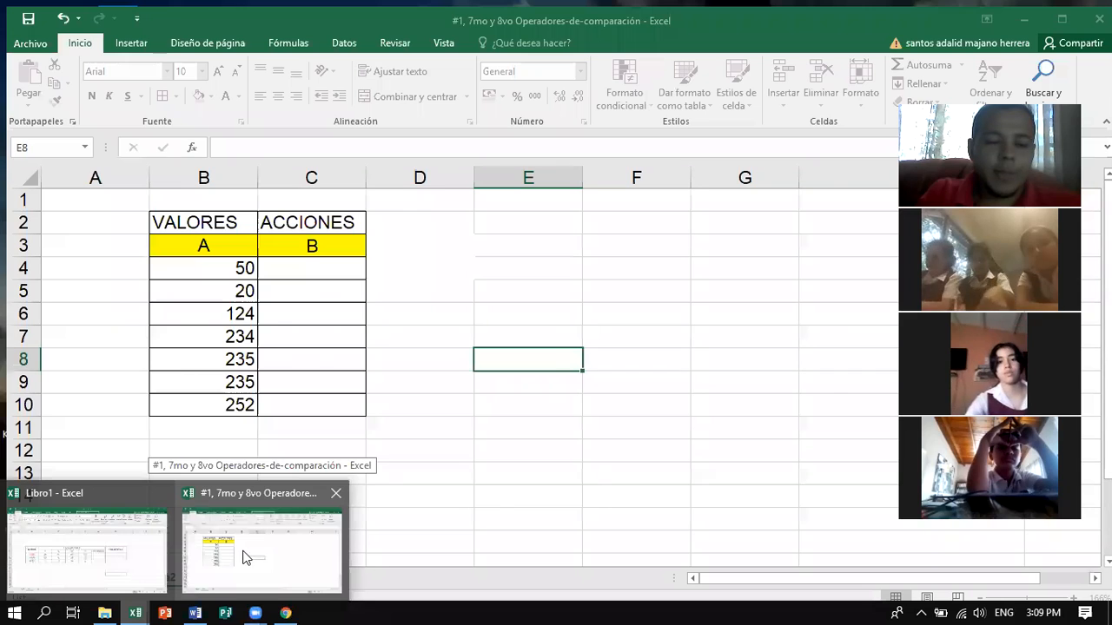
mouse_move(99, 543)
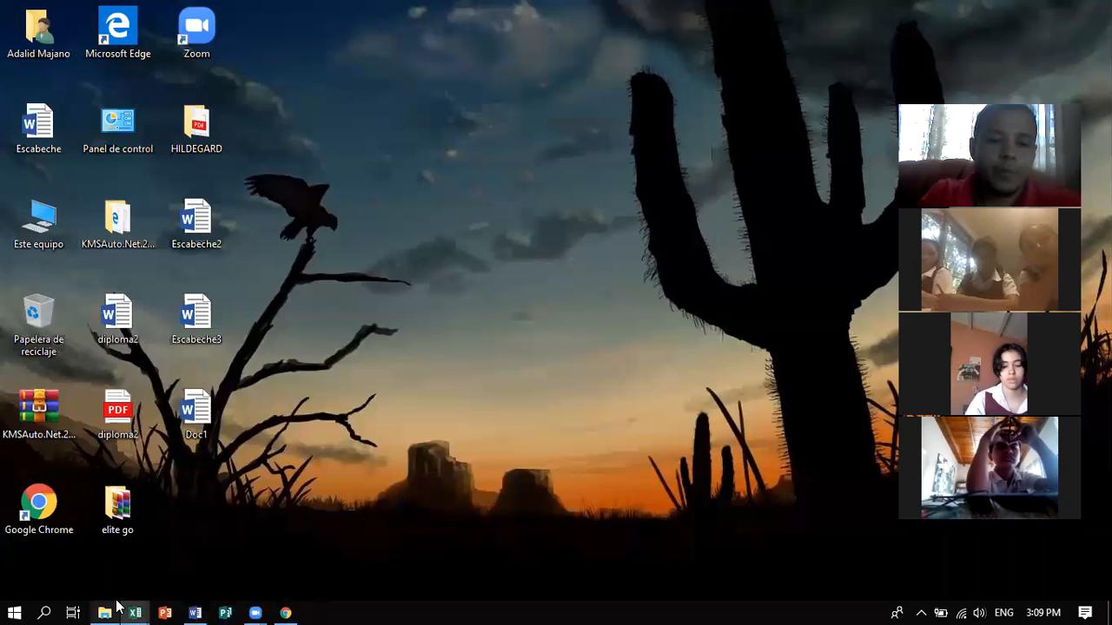
Switch to File Explorer and check the 8vo Grado VI tema PDF in the Tema 7 folder, closing it after viewing
click(105, 613)
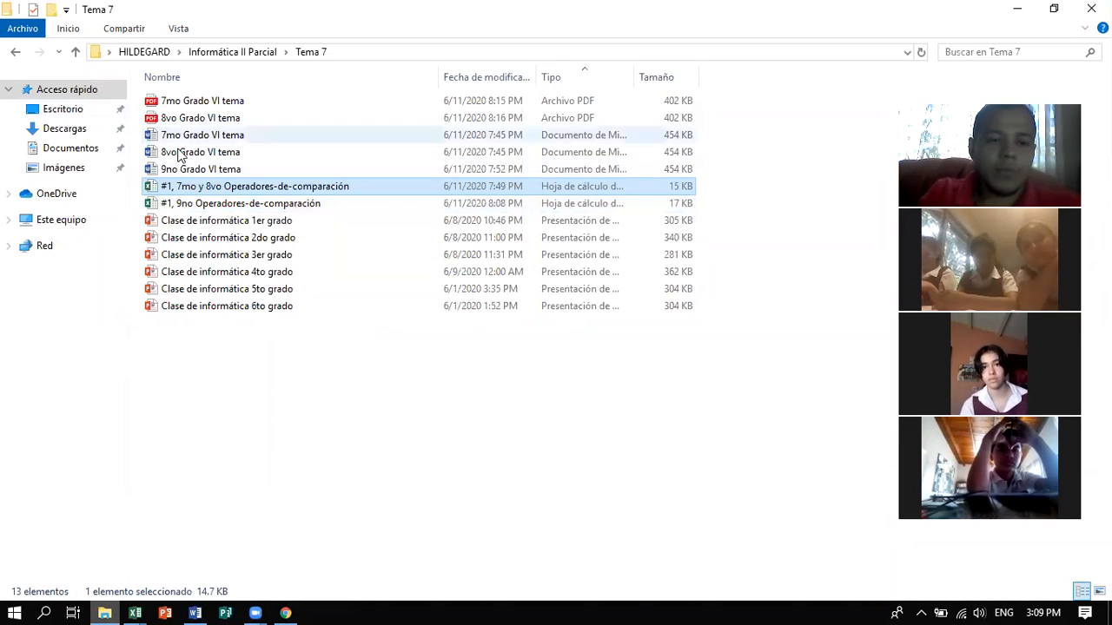
click(15, 54)
double_click(191, 205)
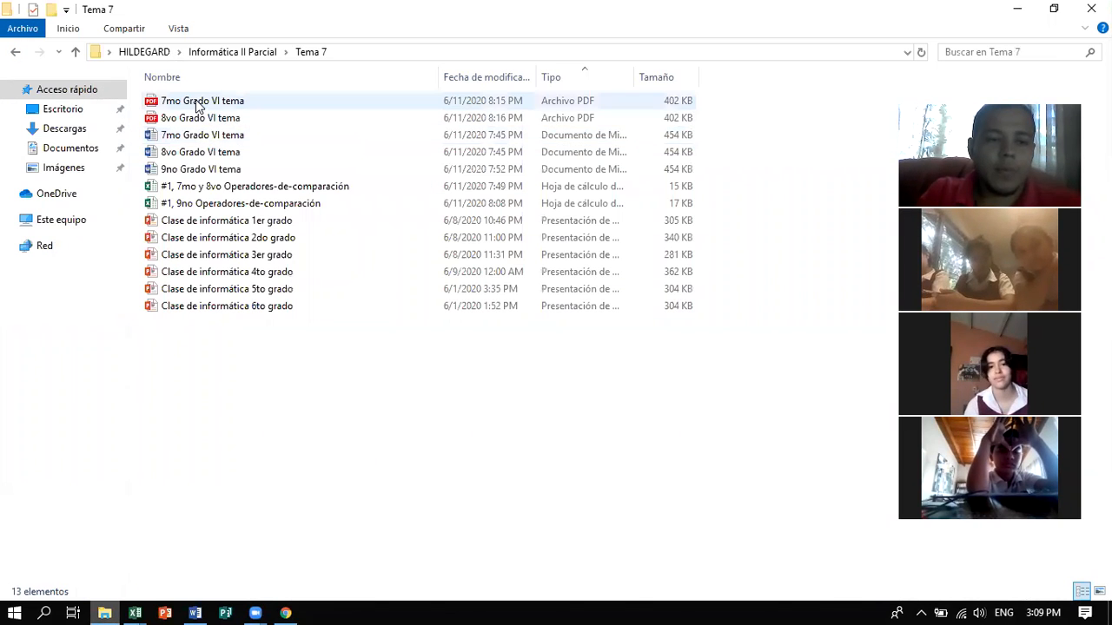
double_click(199, 119)
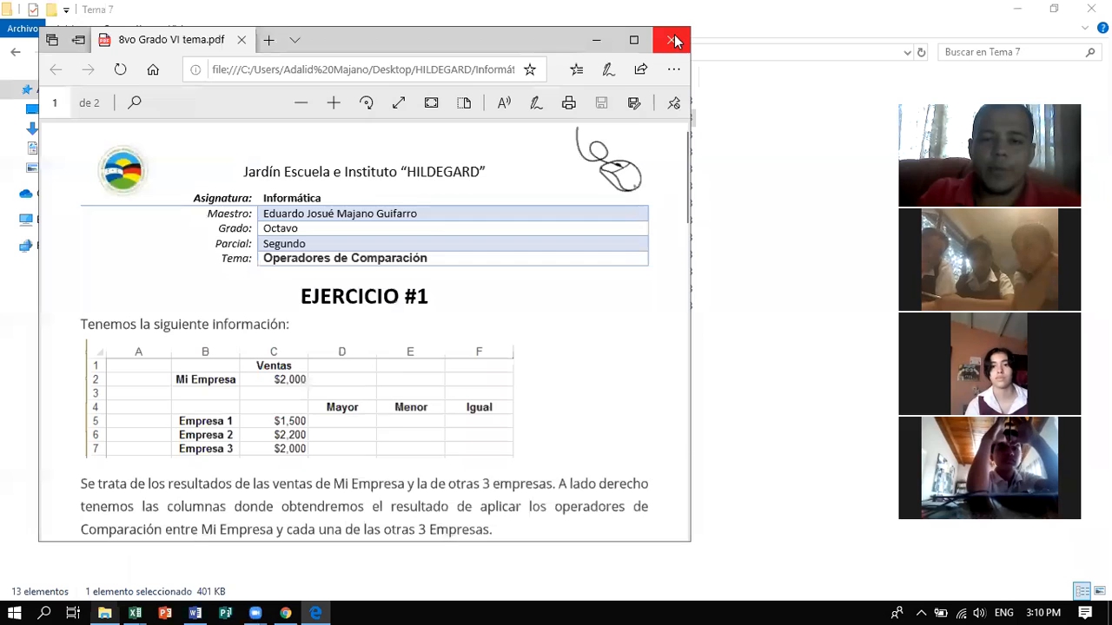
click(675, 40)
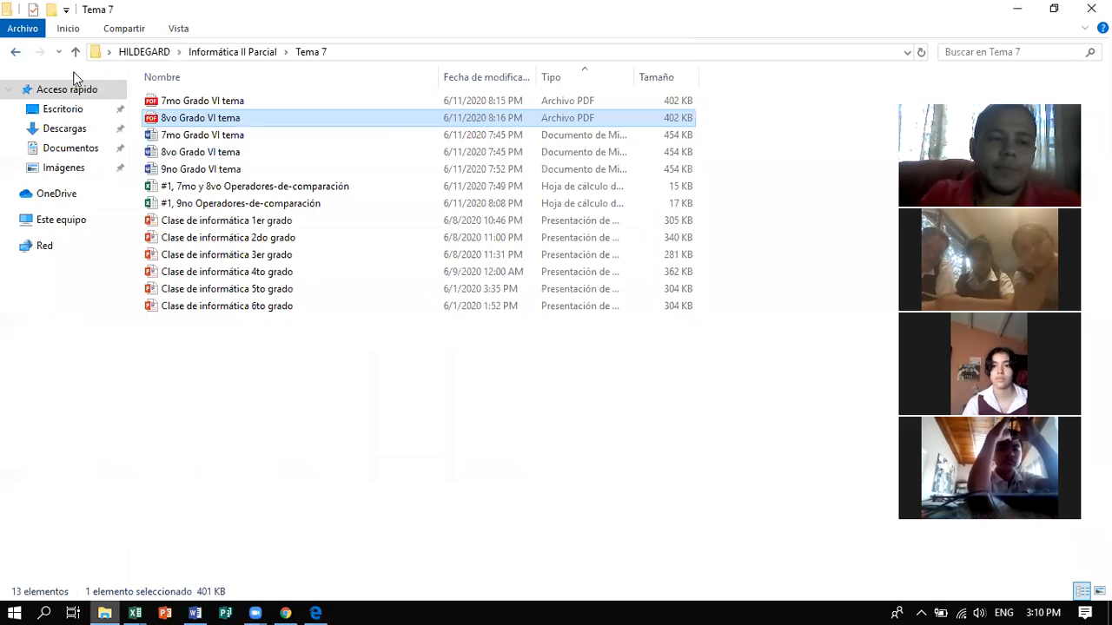
Open the 8vo Grado VI tema PDF from the Tema 6 folder and maximize its window
click(76, 51)
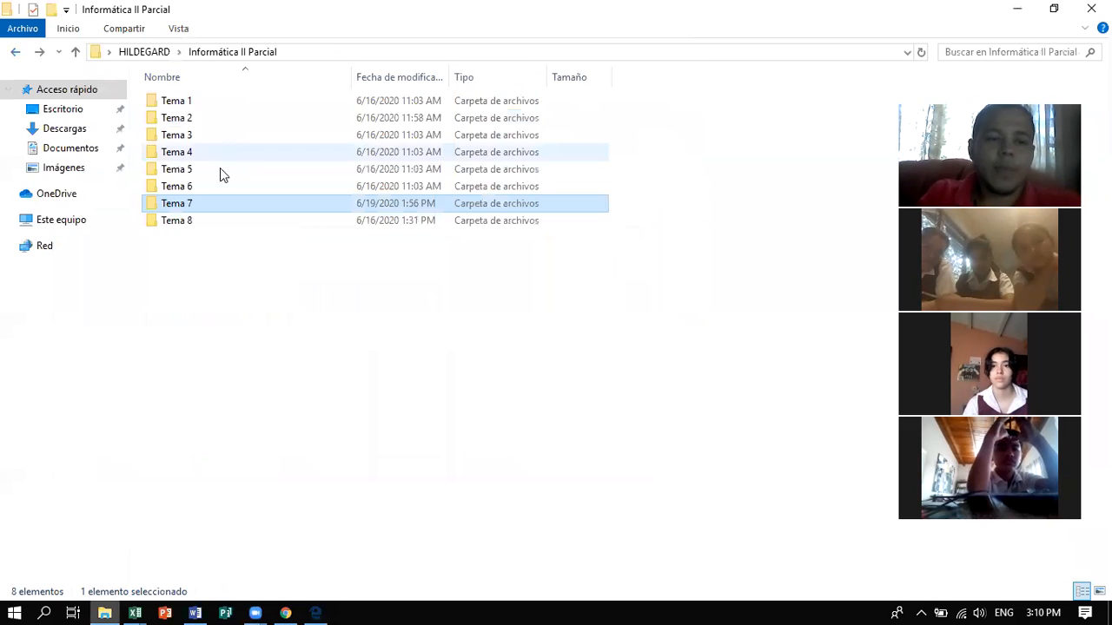
double_click(182, 220)
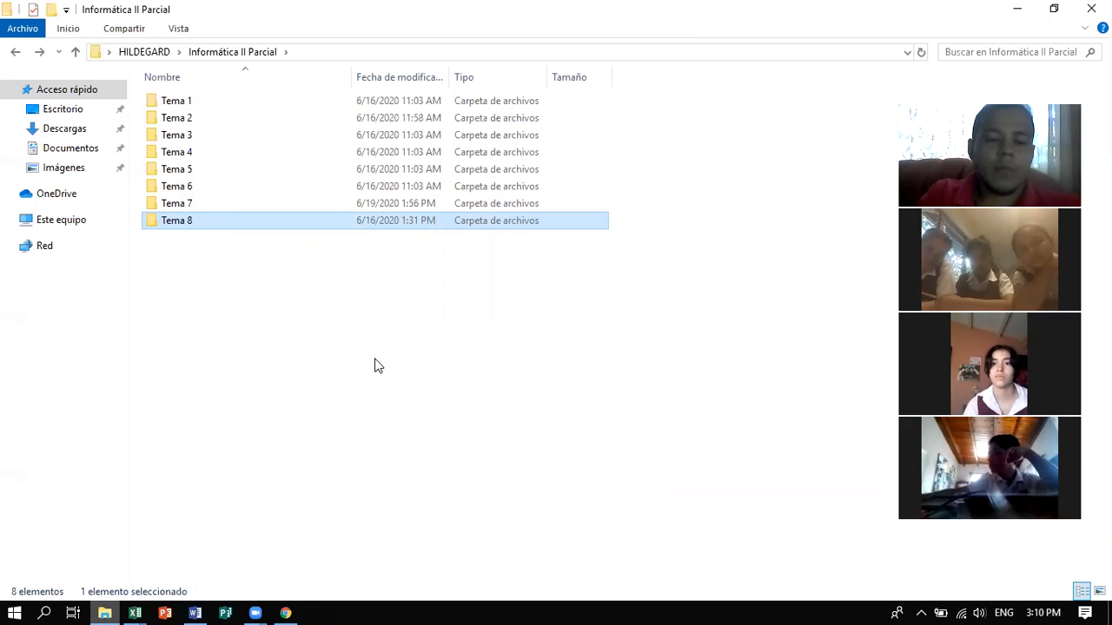
double_click(196, 187)
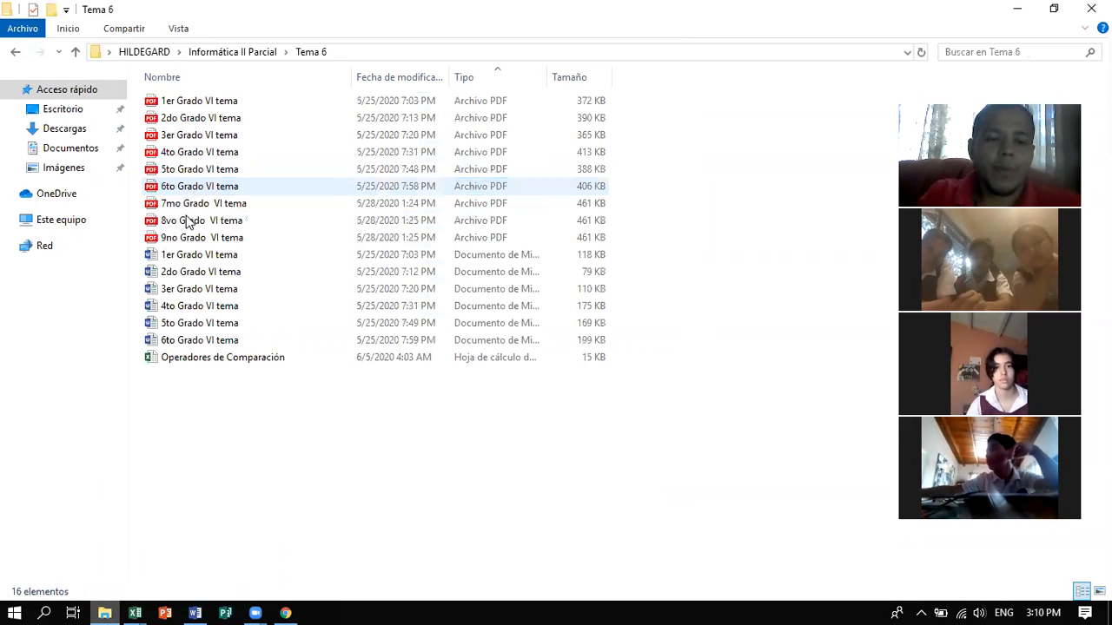
double_click(187, 220)
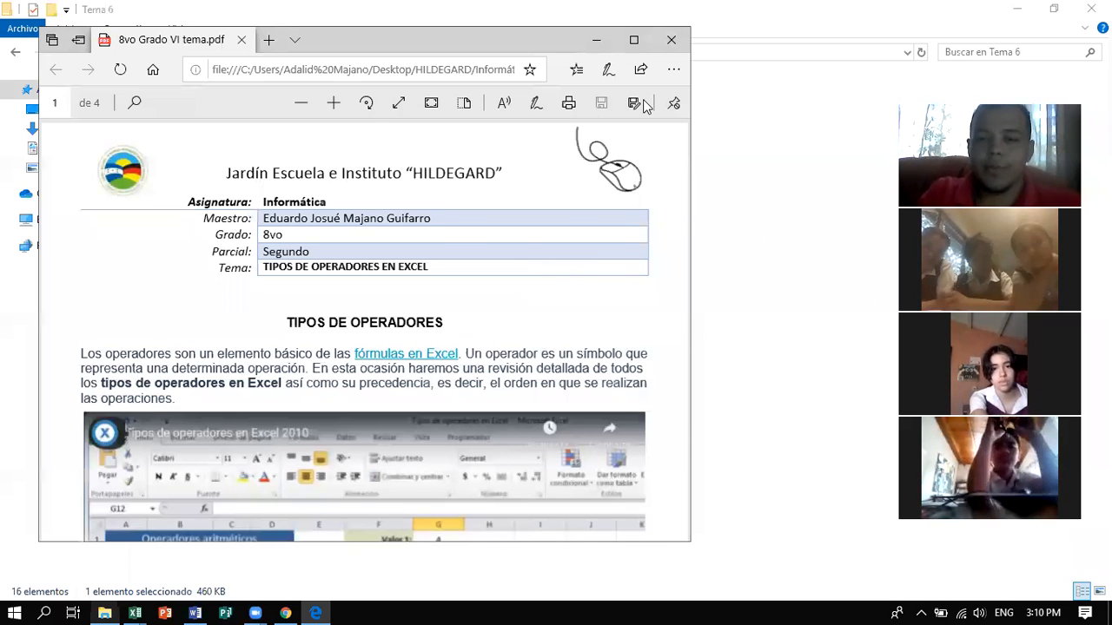
click(634, 40)
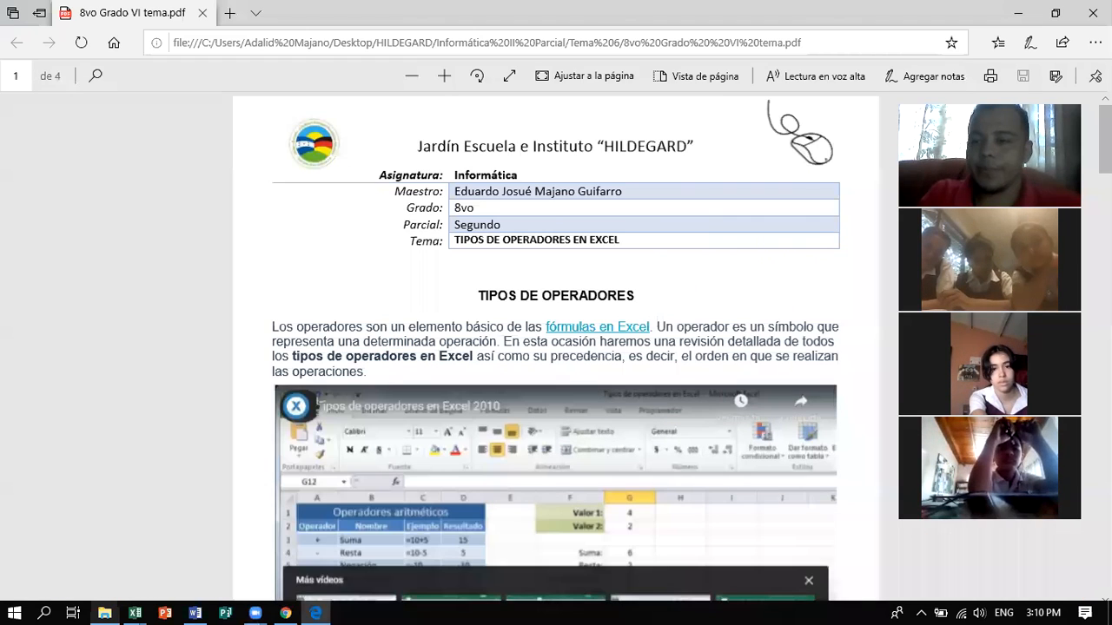
Review the PDF's sections on arithmetic, comparison, text and reference operators, and minimize the document
scroll(556, 348, down, 4)
scroll(556, 321, down, 5)
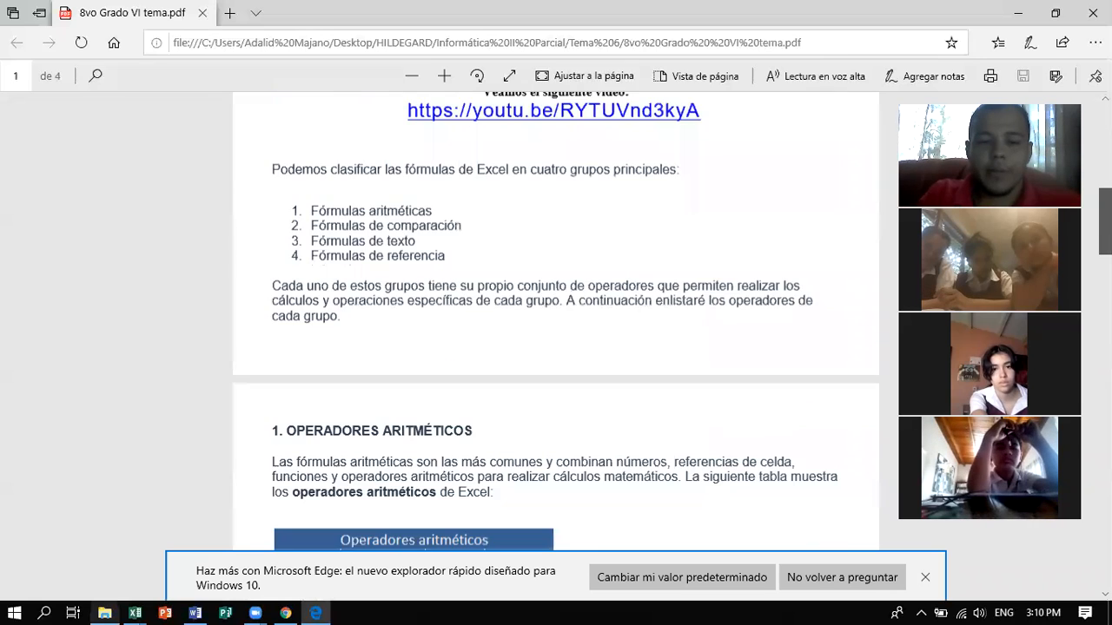
scroll(556, 321, down, 3)
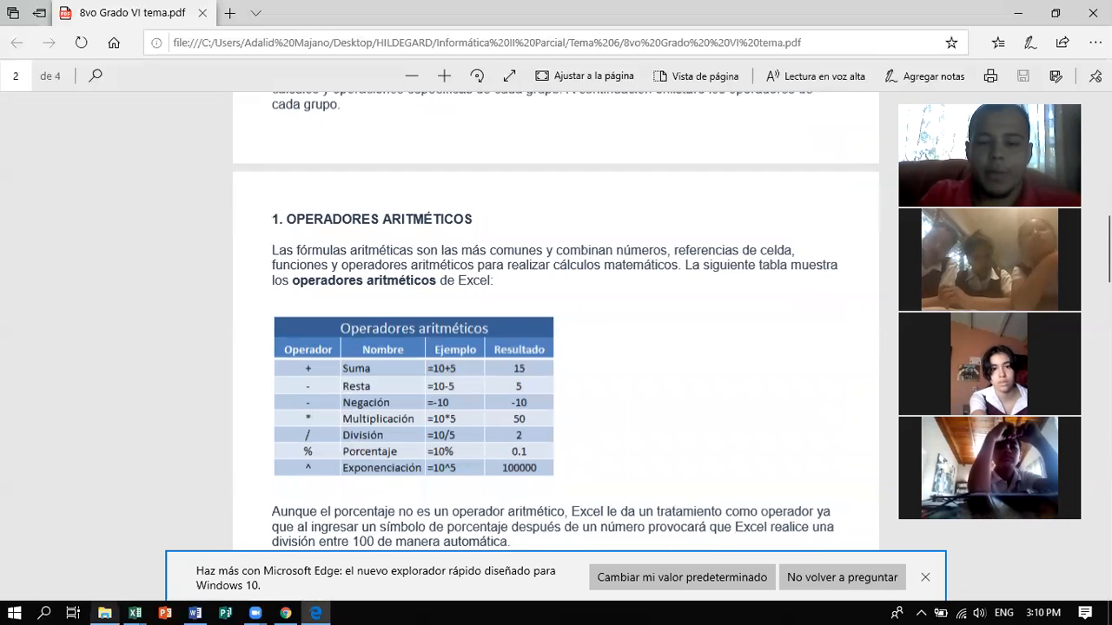
scroll(556, 321, down, 3)
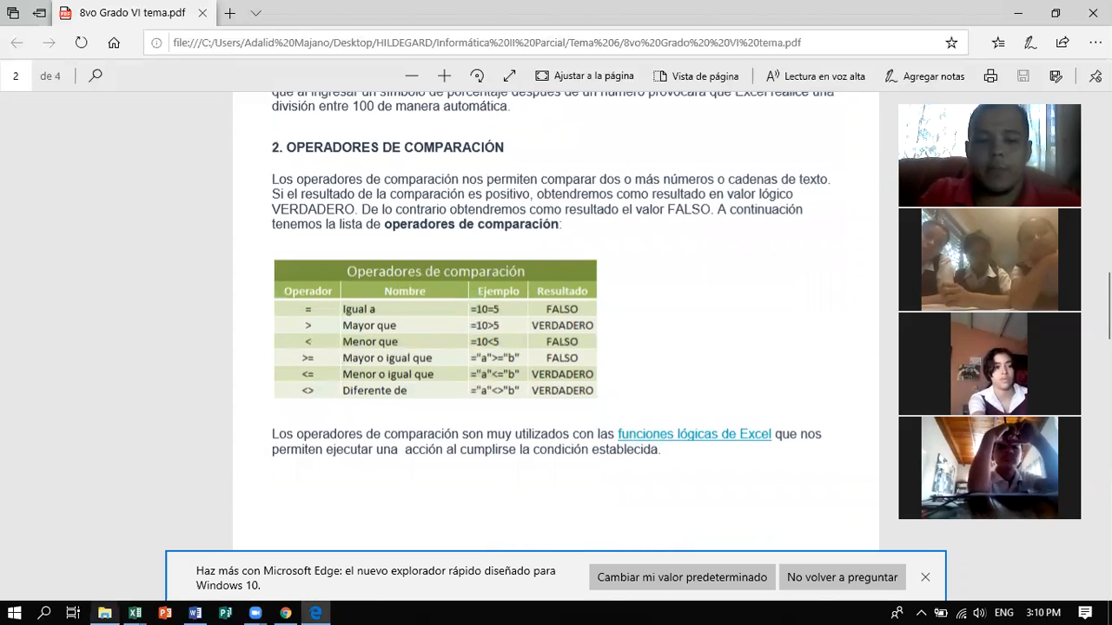
scroll(556, 321, down, 6)
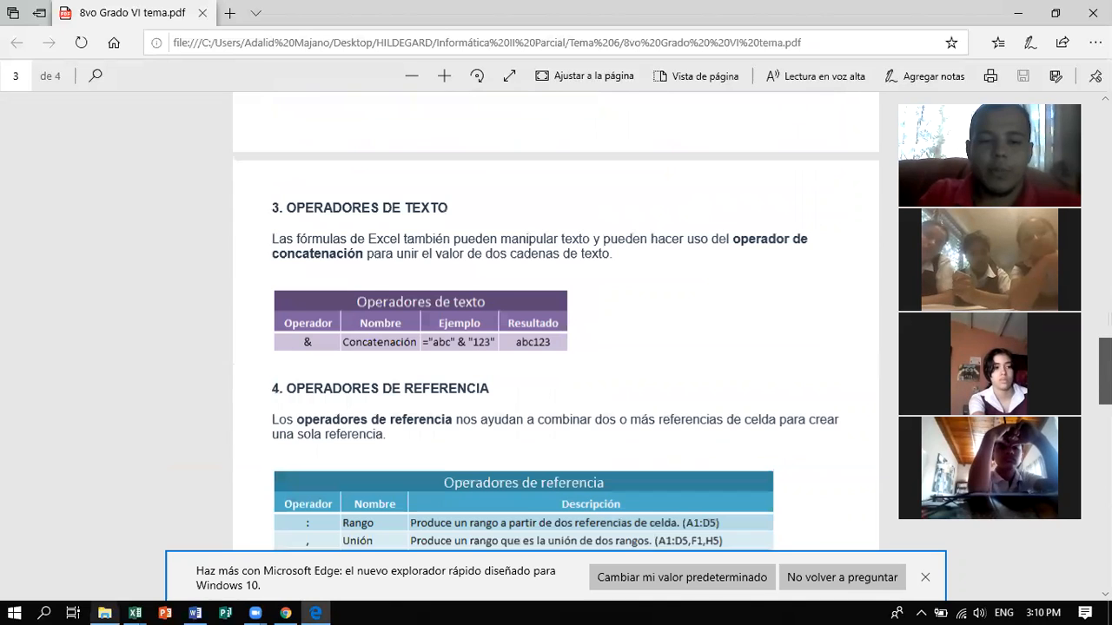
scroll(556, 321, down, 1)
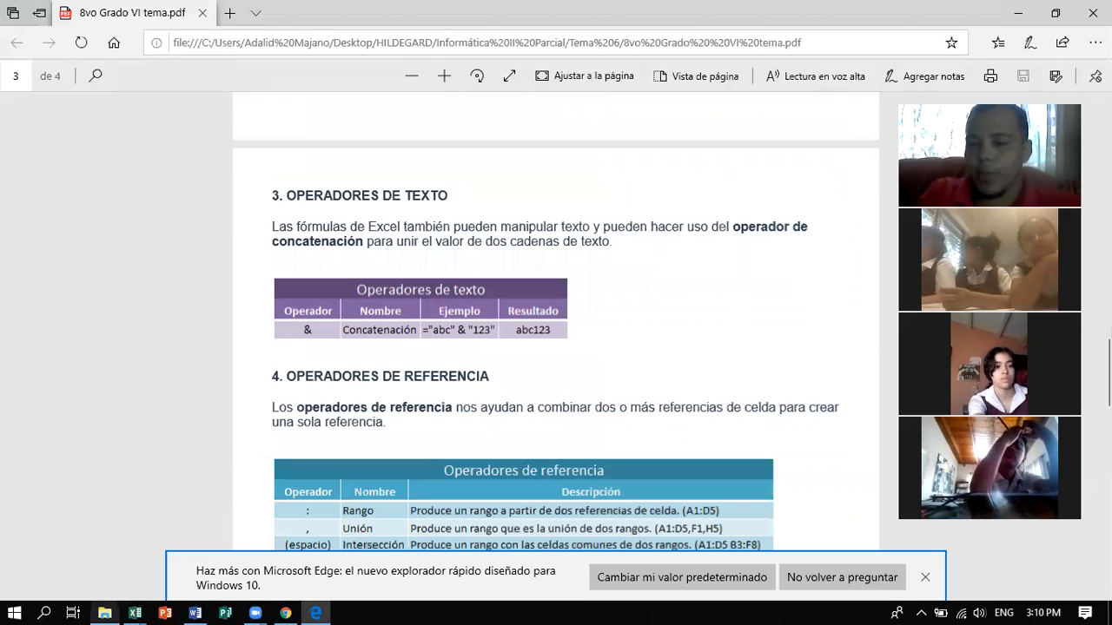
scroll(556, 321, down, 1)
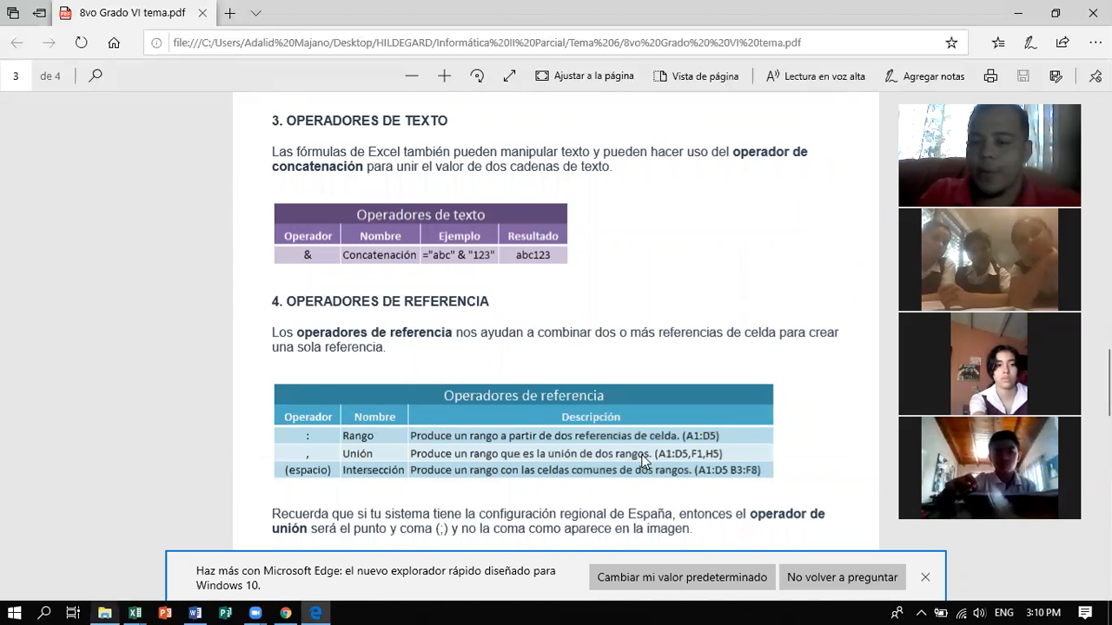
scroll(556, 326, up, 1)
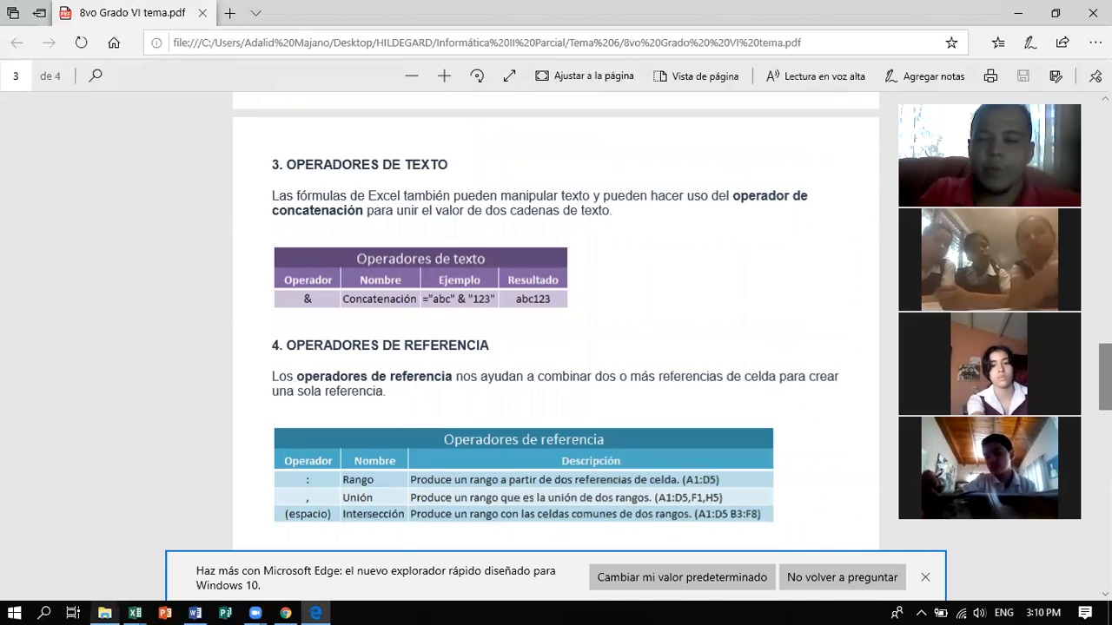
click(1022, 7)
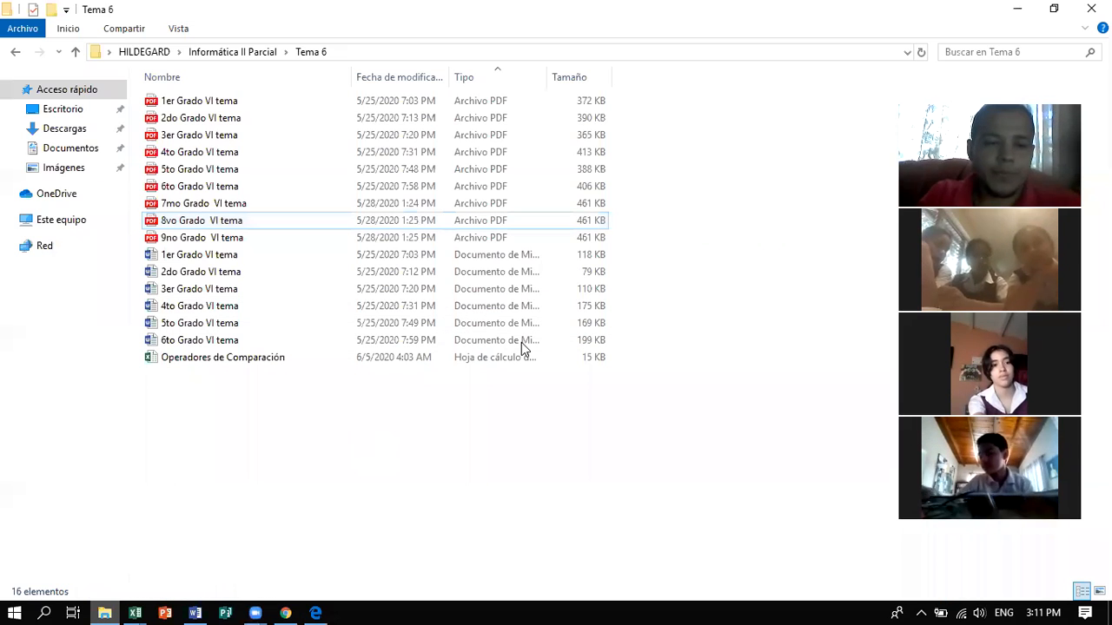
Switch to the Excel workbook #1, 7mo y 8vo Operadores-de-comparación and show the Hoja1 sheet
key(super+d)
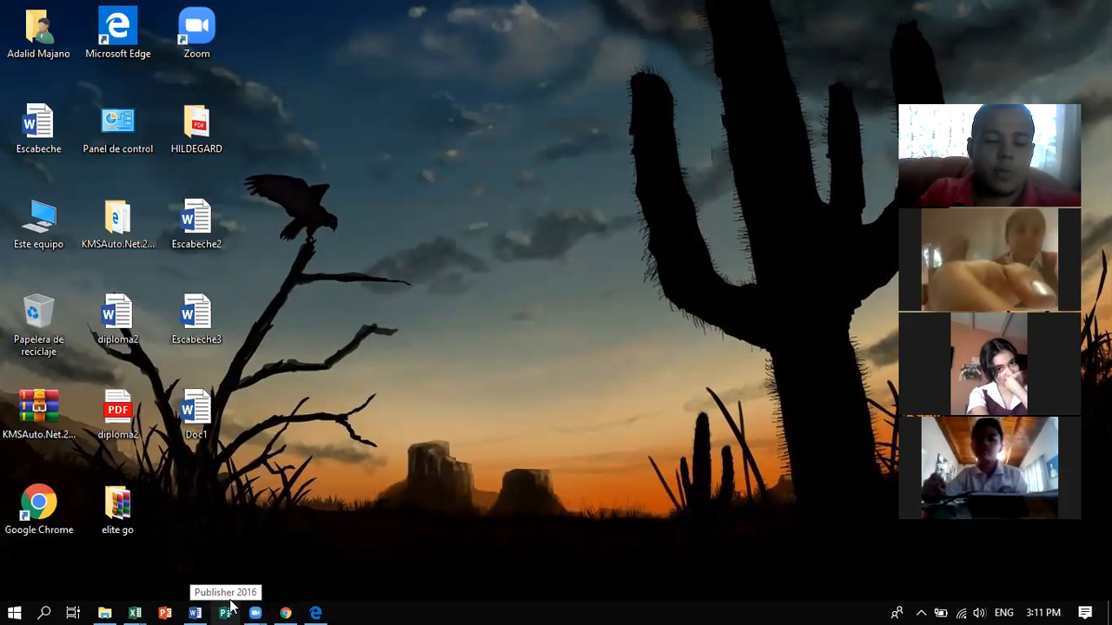
mouse_move(137, 606)
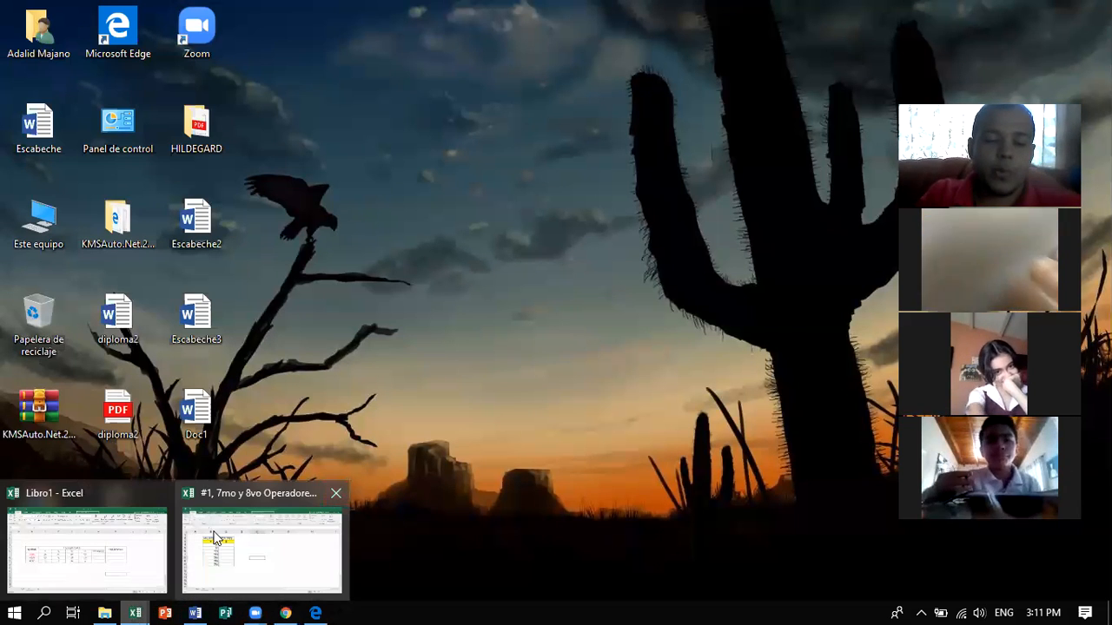
click(217, 537)
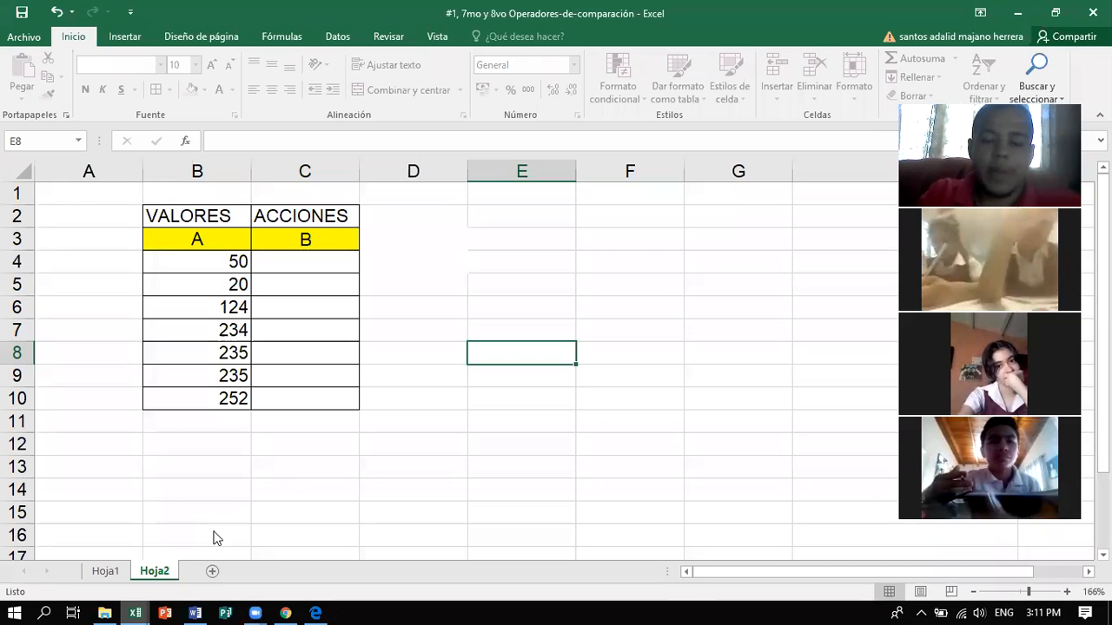
click(105, 571)
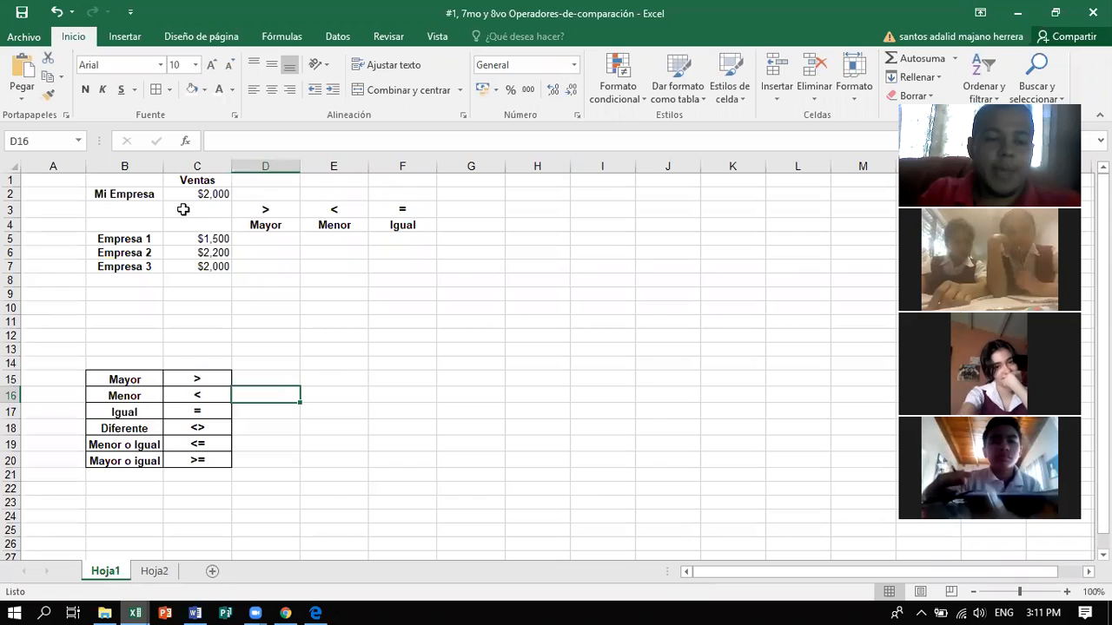
Clear all contents and borders from cells A1:F24 on Hoja1
drag(53, 180, 392, 523)
key(Delete)
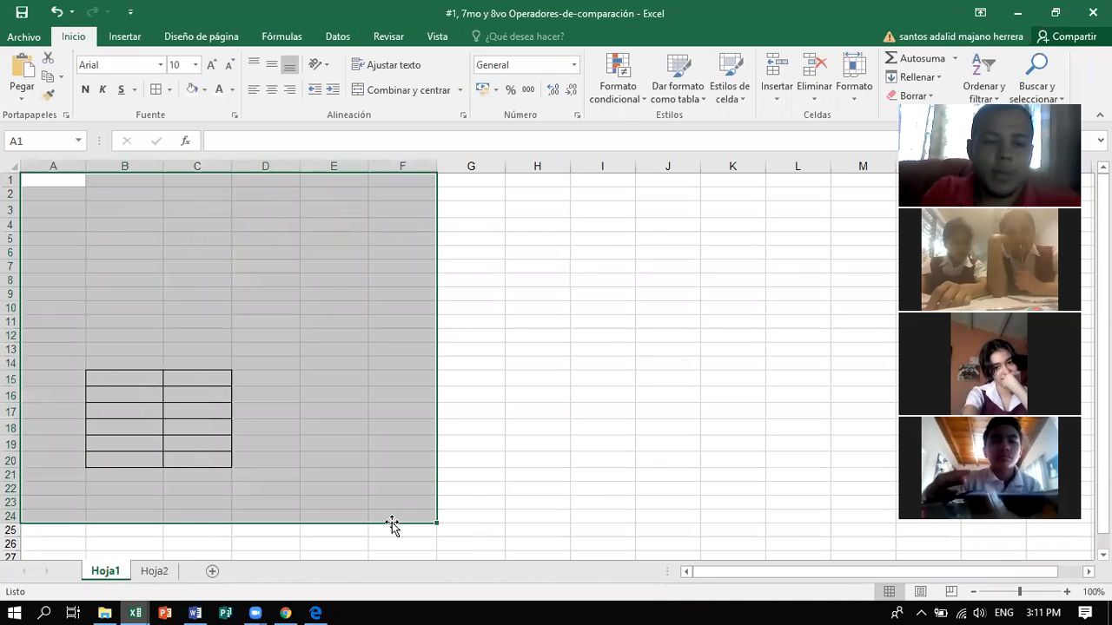
click(169, 89)
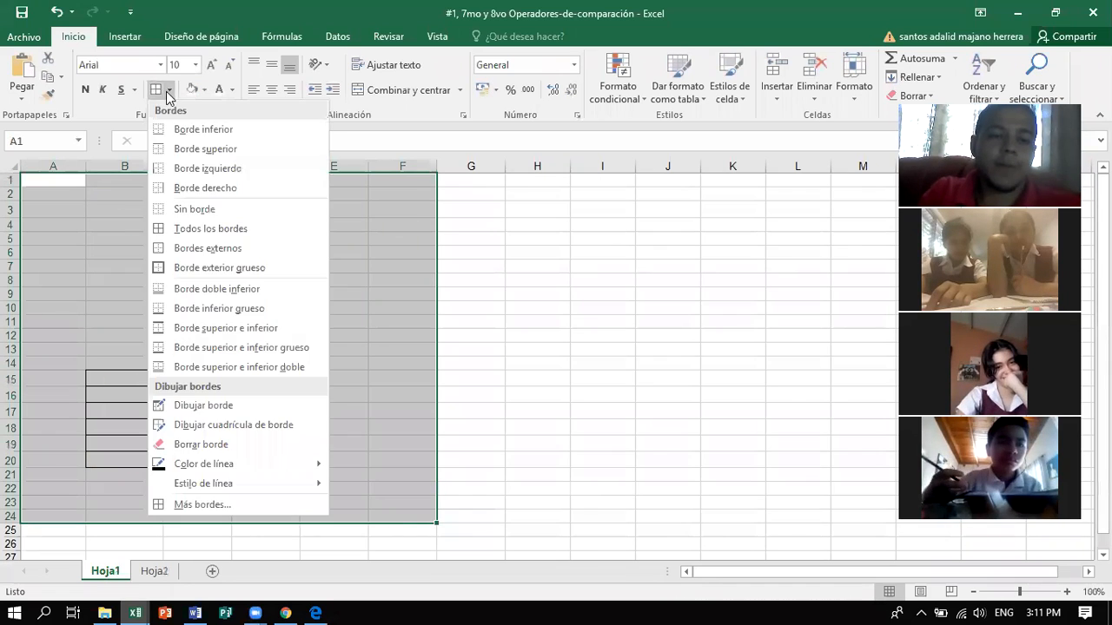
click(185, 206)
Enter the headers "cadena 1" in cell B3 and "cadena 2" in cell C3
click(128, 208)
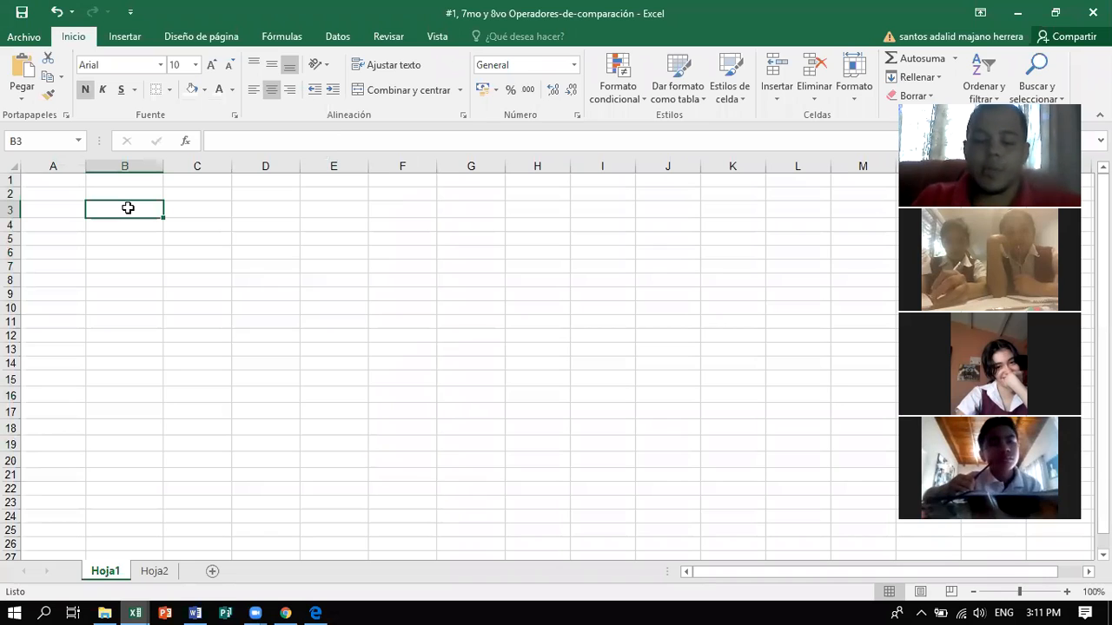
text(caden)
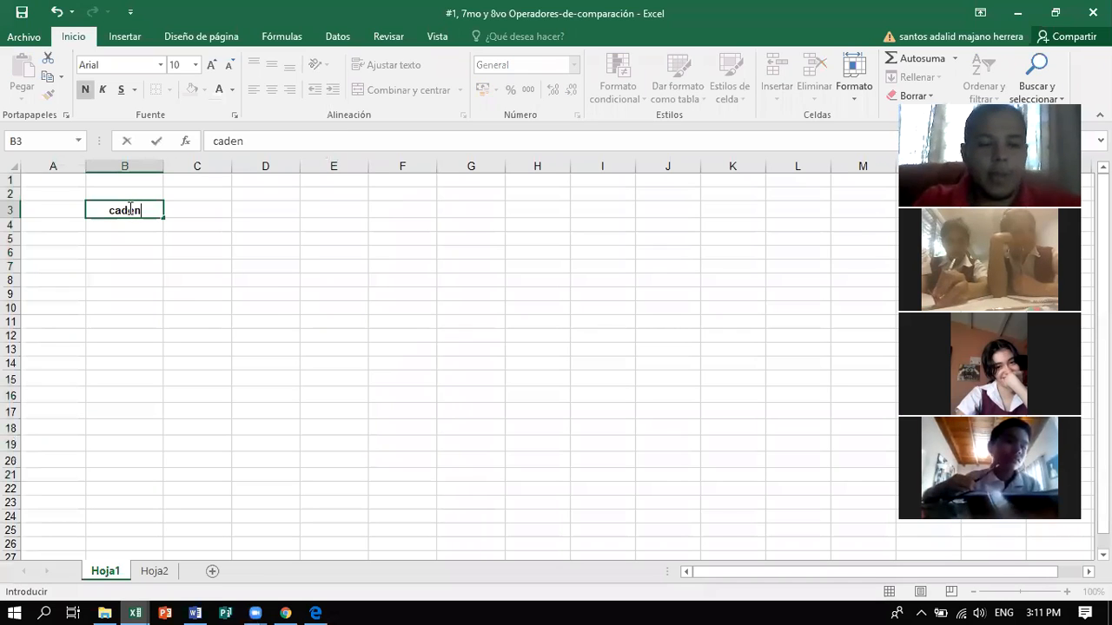
text(a 1)
key(Tab)
text(cadena 2)
key(BackSpace)
text(2)
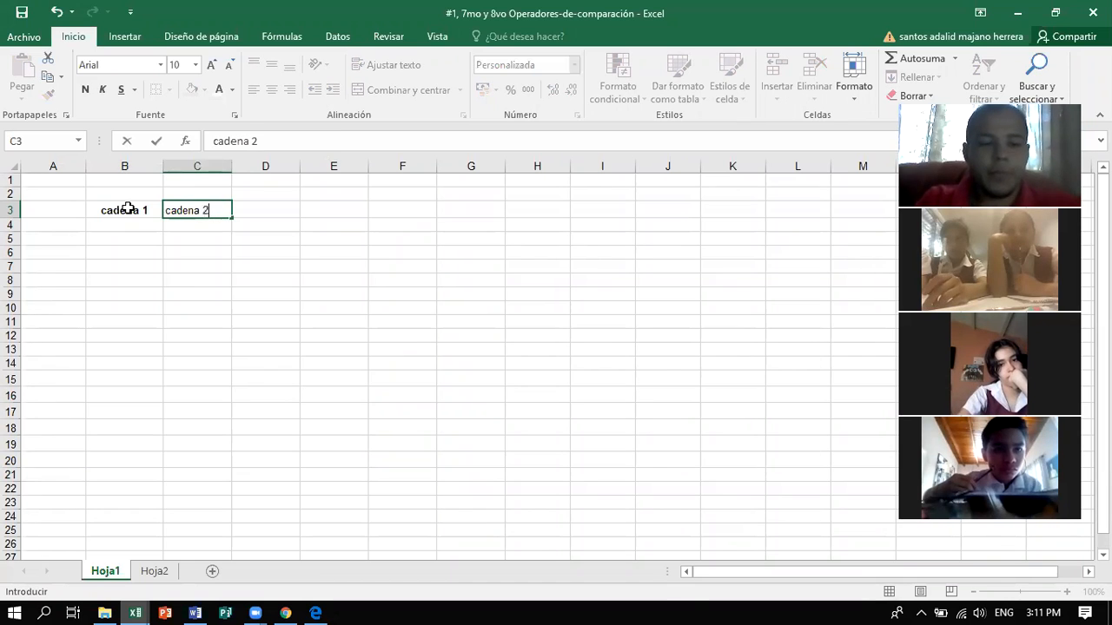
key(Return)
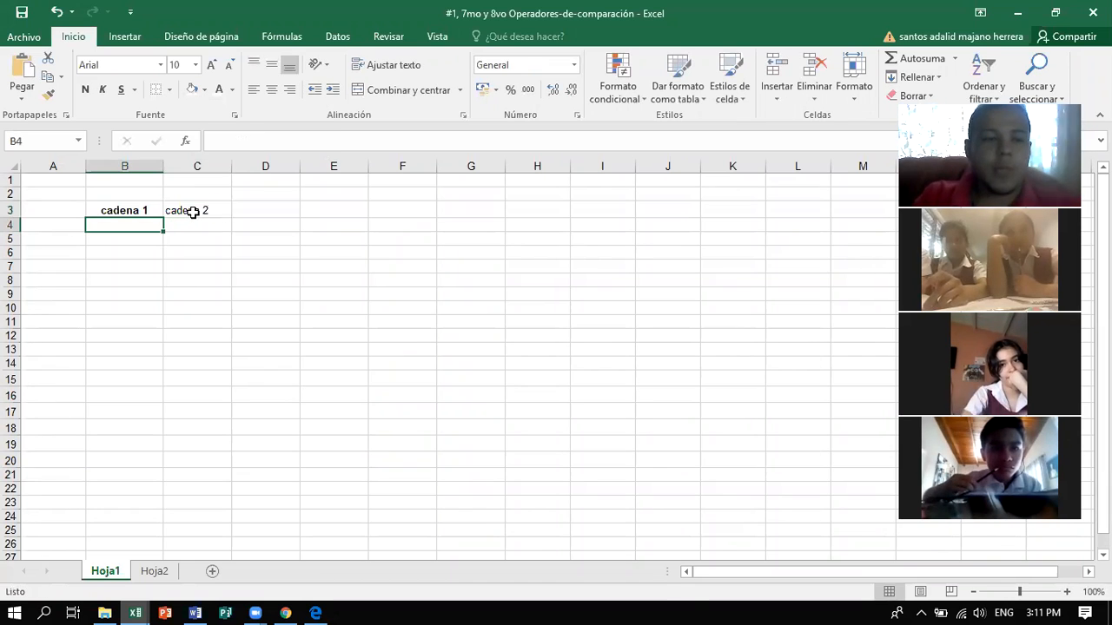
Make the "cadena 2" header in cell C3 bold
click(192, 212)
click(85, 90)
click(200, 238)
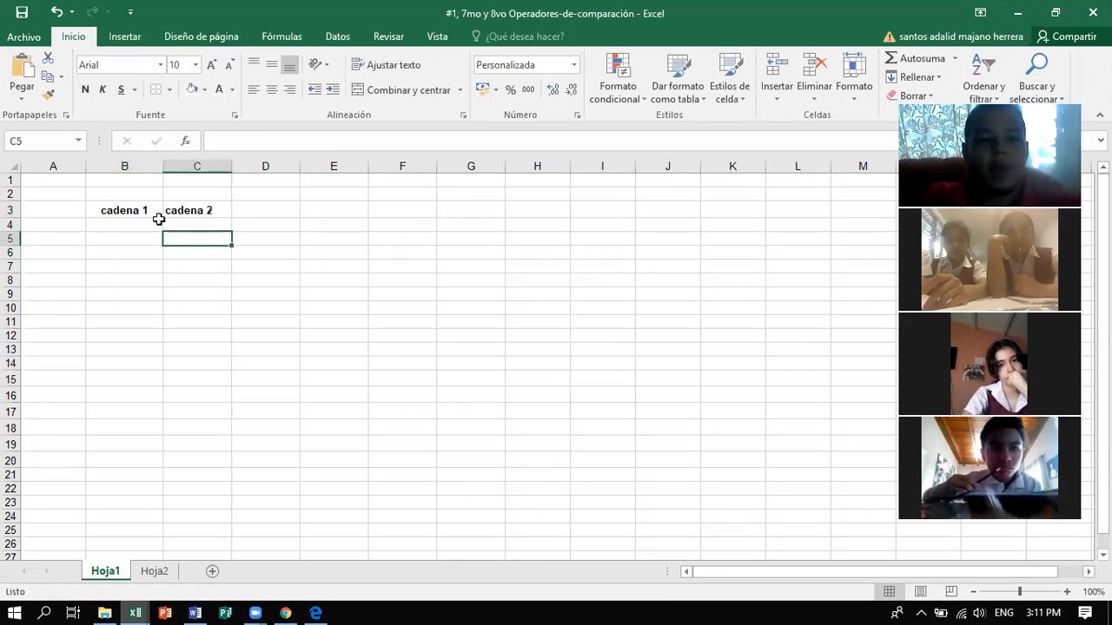
Enter 1233 in cell B4 under "cadena 1" and "dfsdf" in cell C4 under "cadena 2"
click(141, 222)
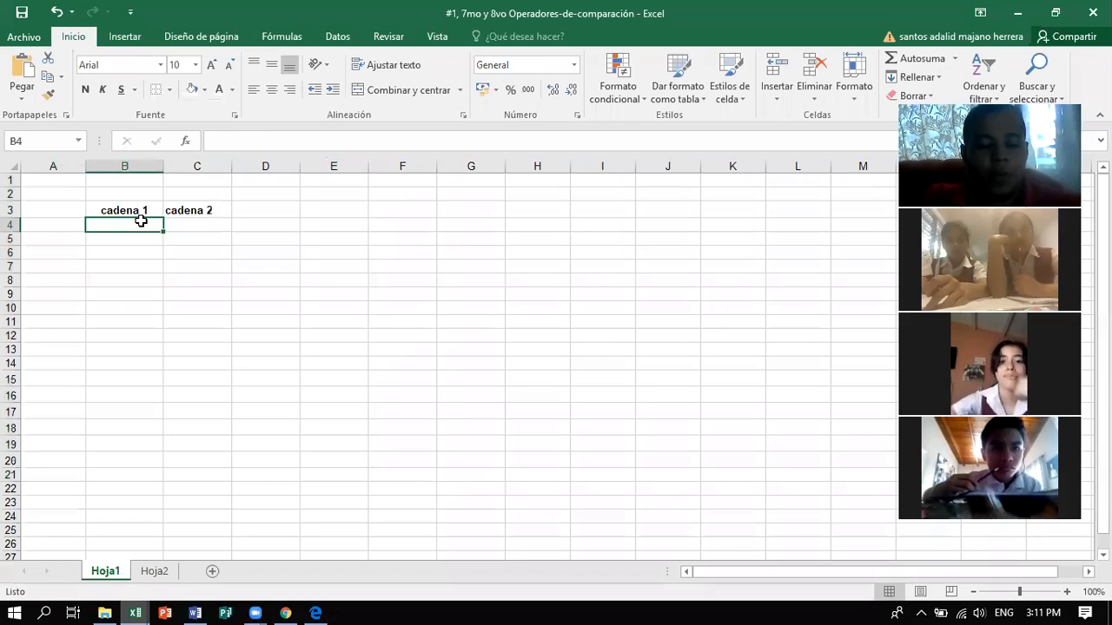
text(1233)
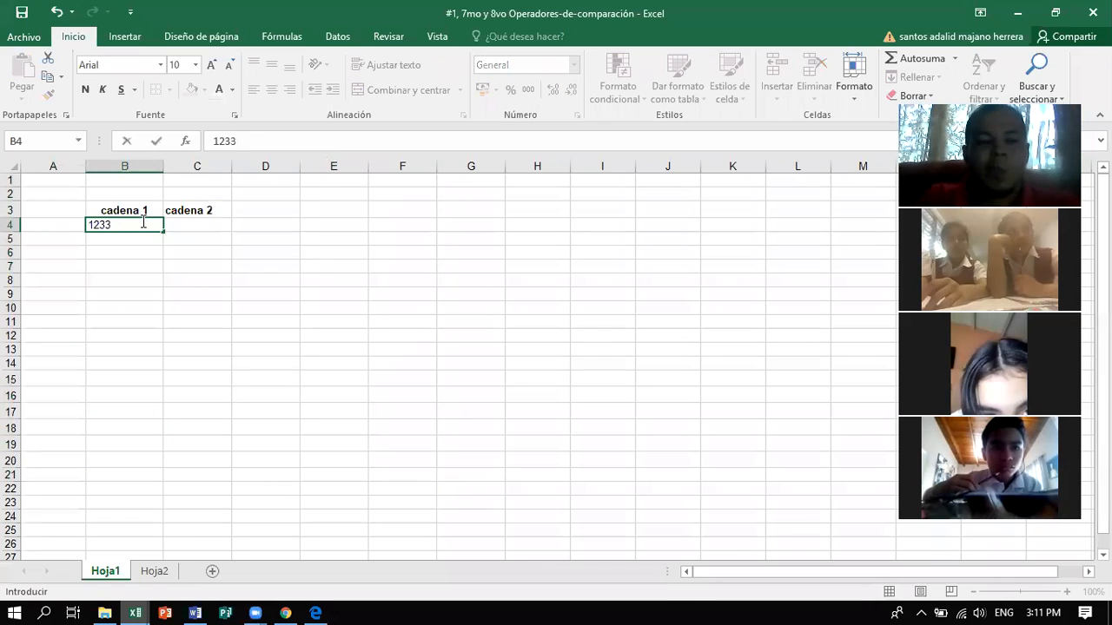
click(184, 224)
text(dfsdf)
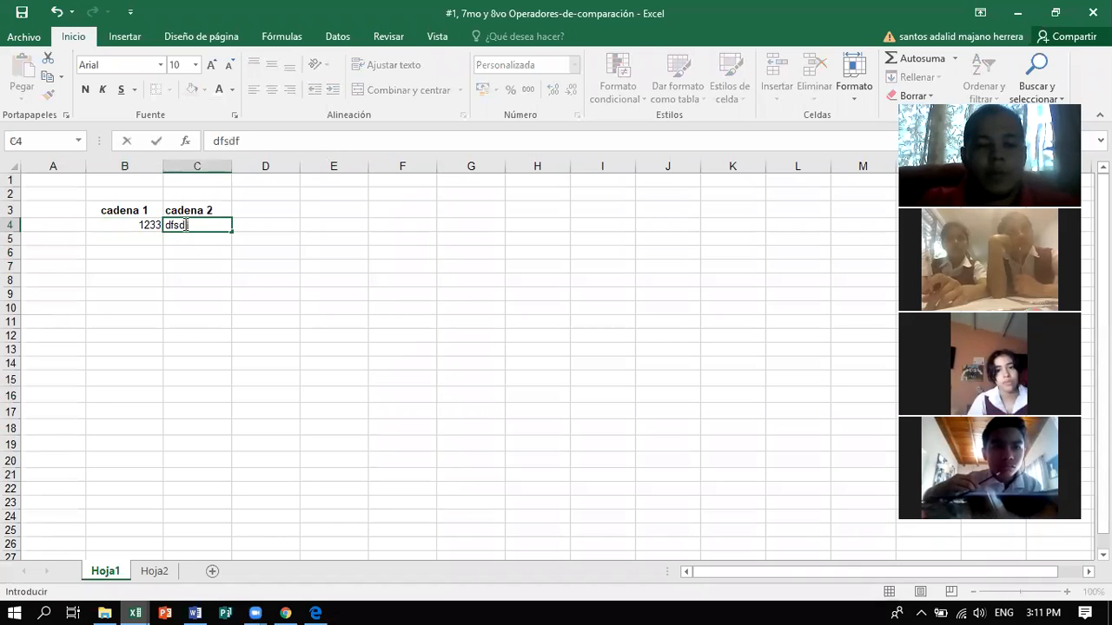
click(250, 252)
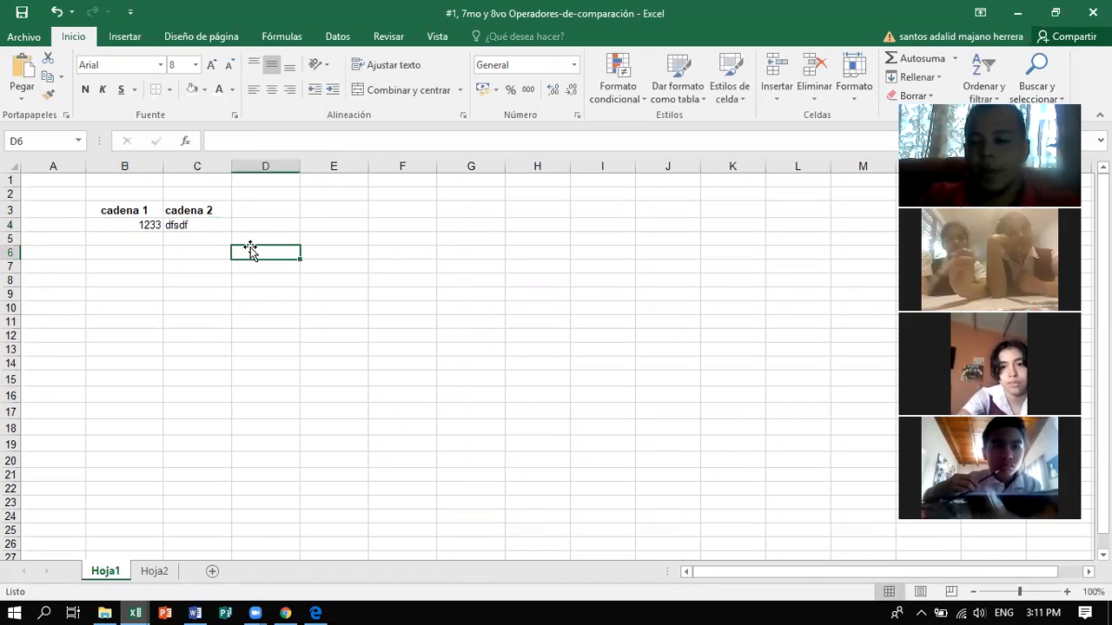
Enter the symbol string "*&*(&" in cell D4, beside the other two string values
click(141, 222)
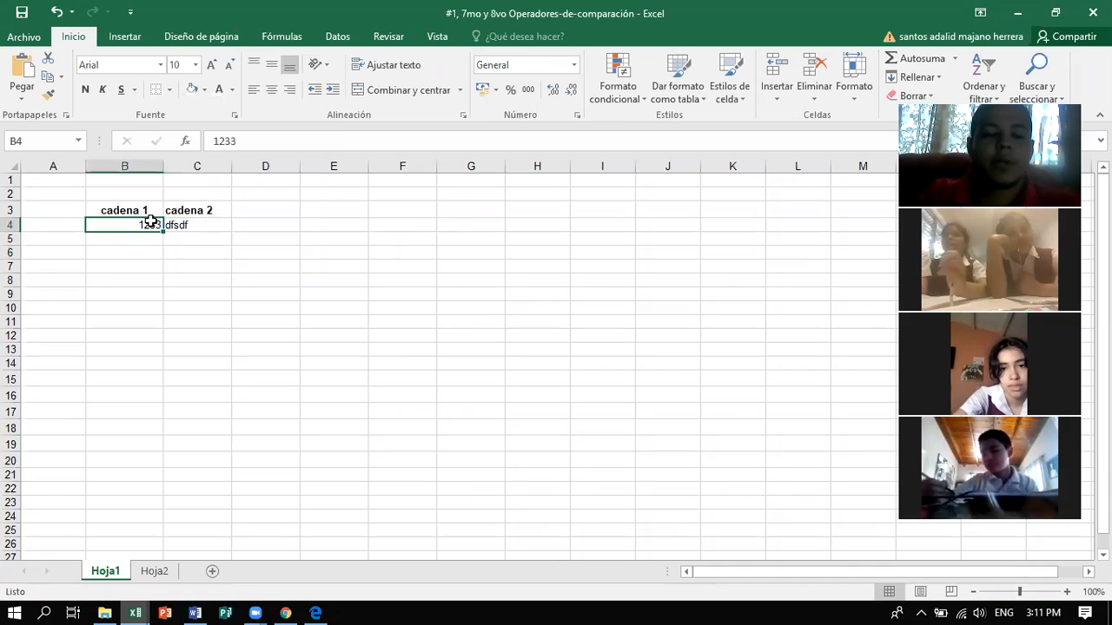
click(179, 224)
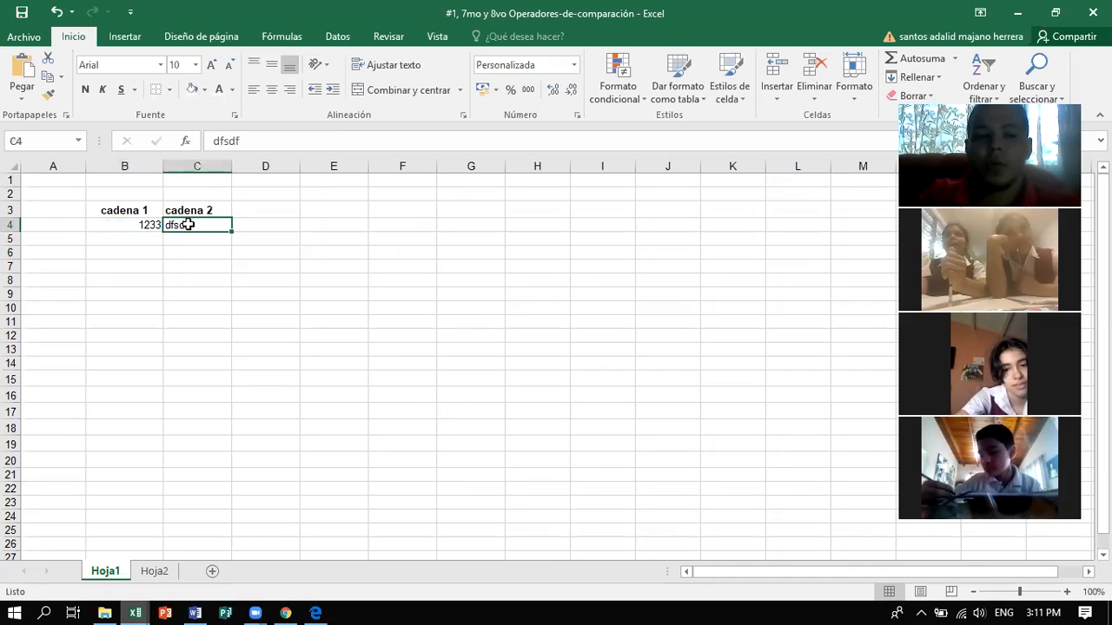
click(251, 224)
text(87)
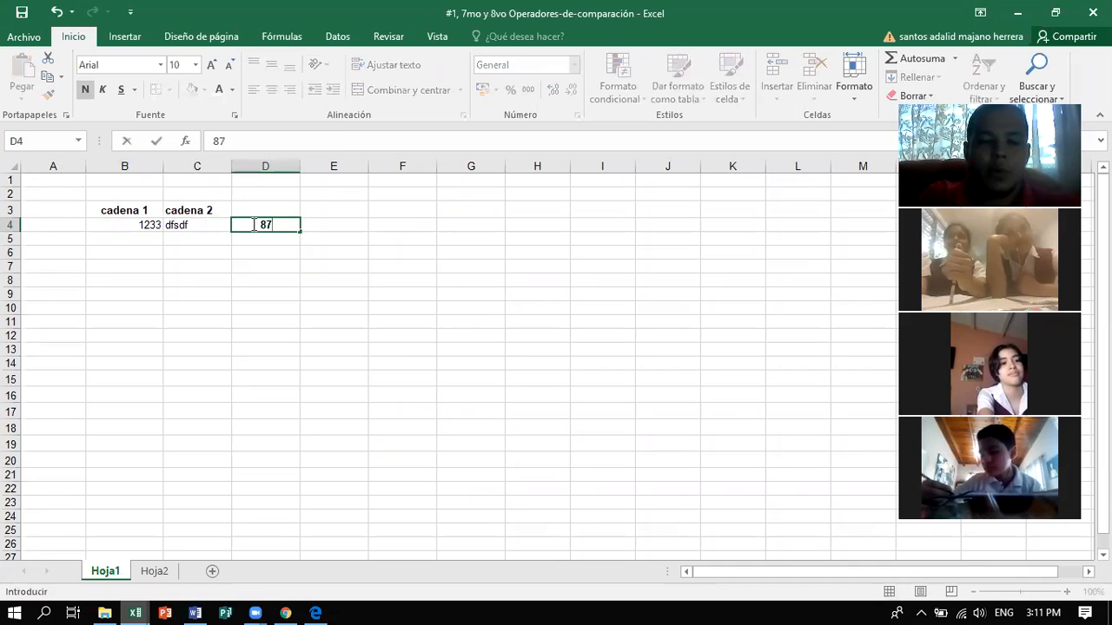
key(BackSpace)
key(BackSpace)
text(*&*(&)
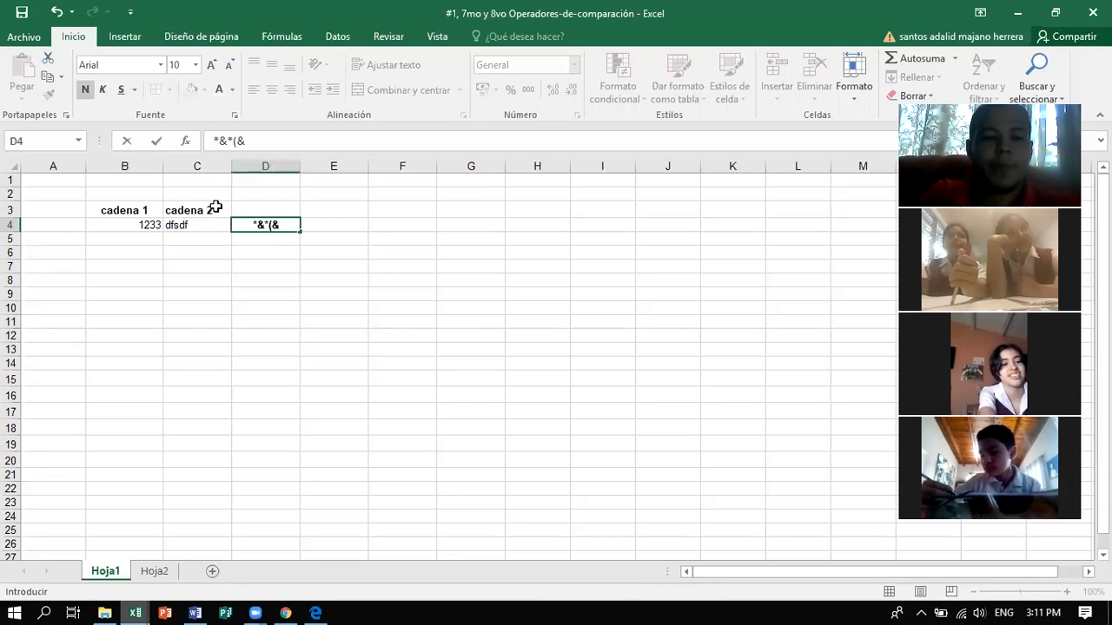
Add the header "cadena 3" in cell D3 above the symbol string
click(259, 209)
text(cu)
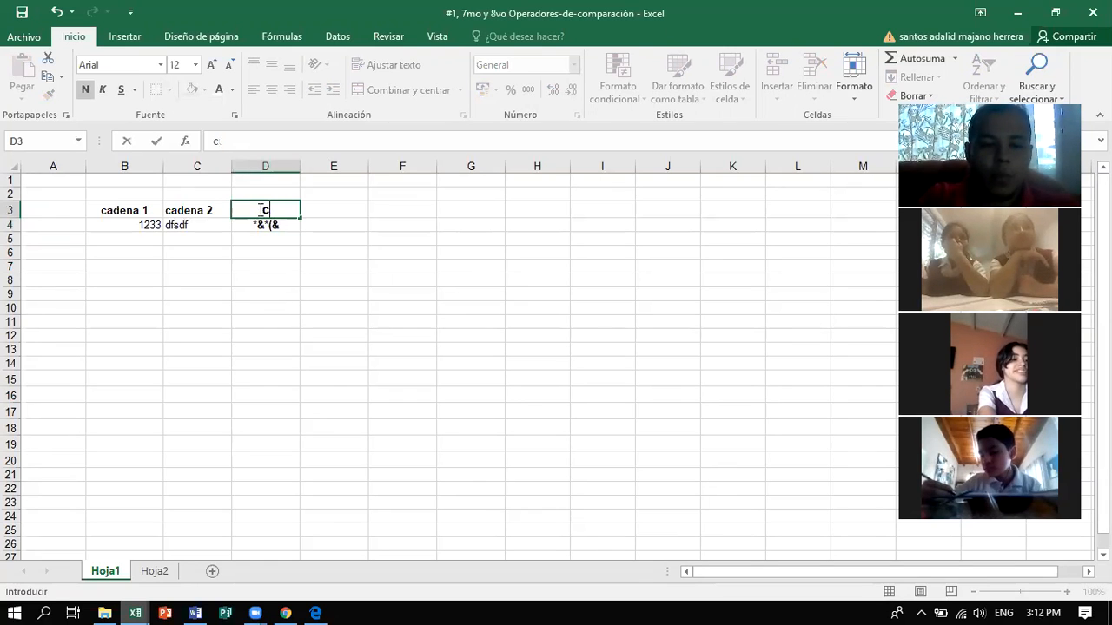
drag(162, 208, 291, 224)
click(306, 253)
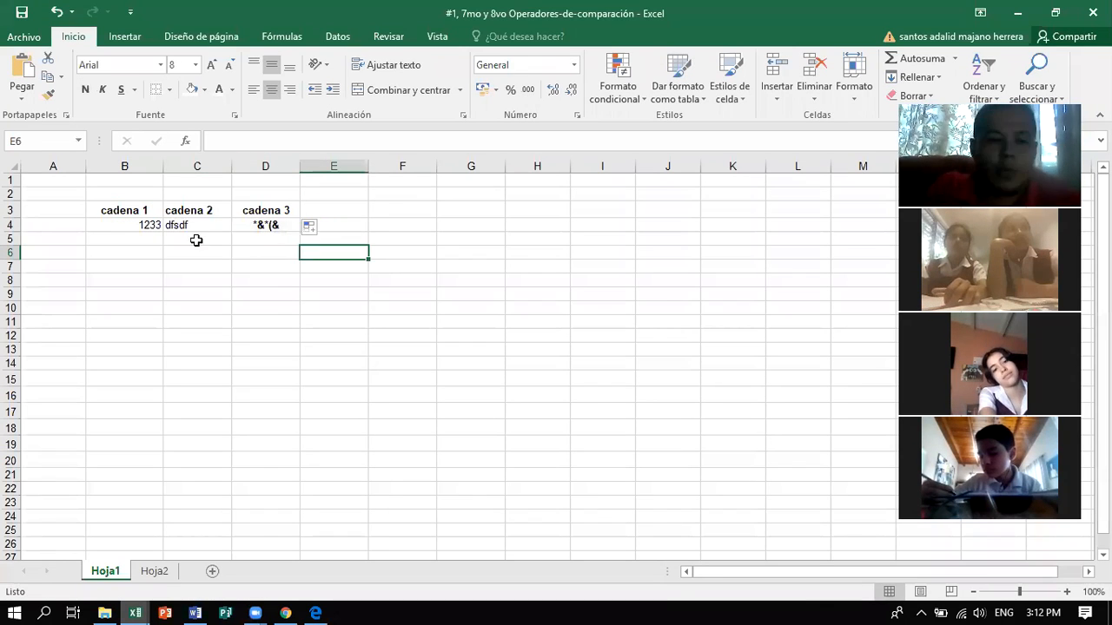
Apply all borders to the string table in cells B3:D4
drag(105, 209, 270, 228)
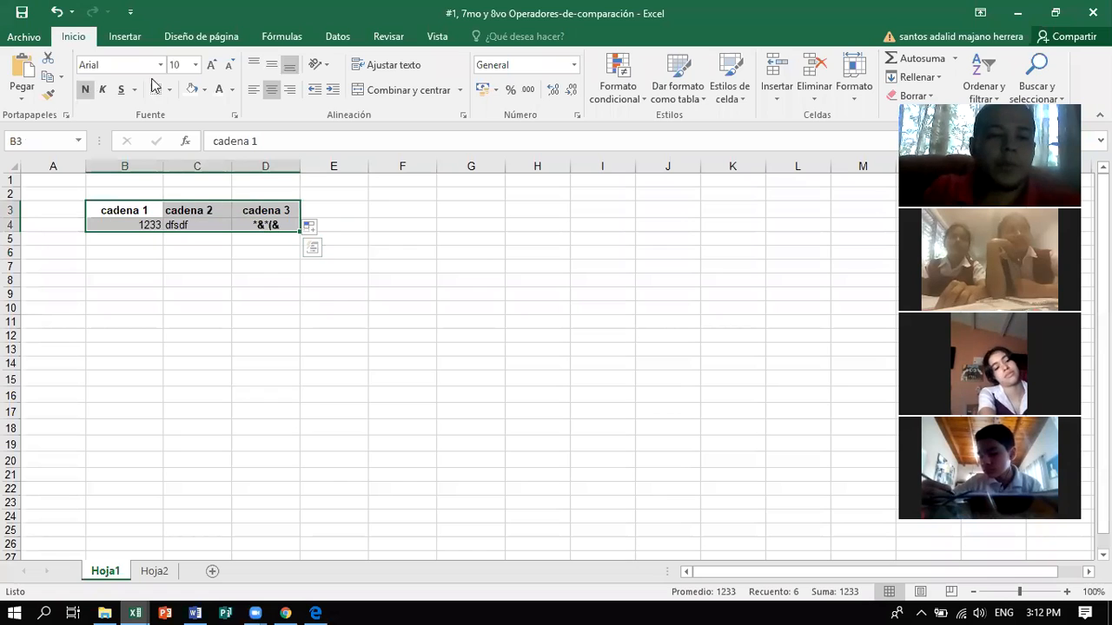
click(170, 90)
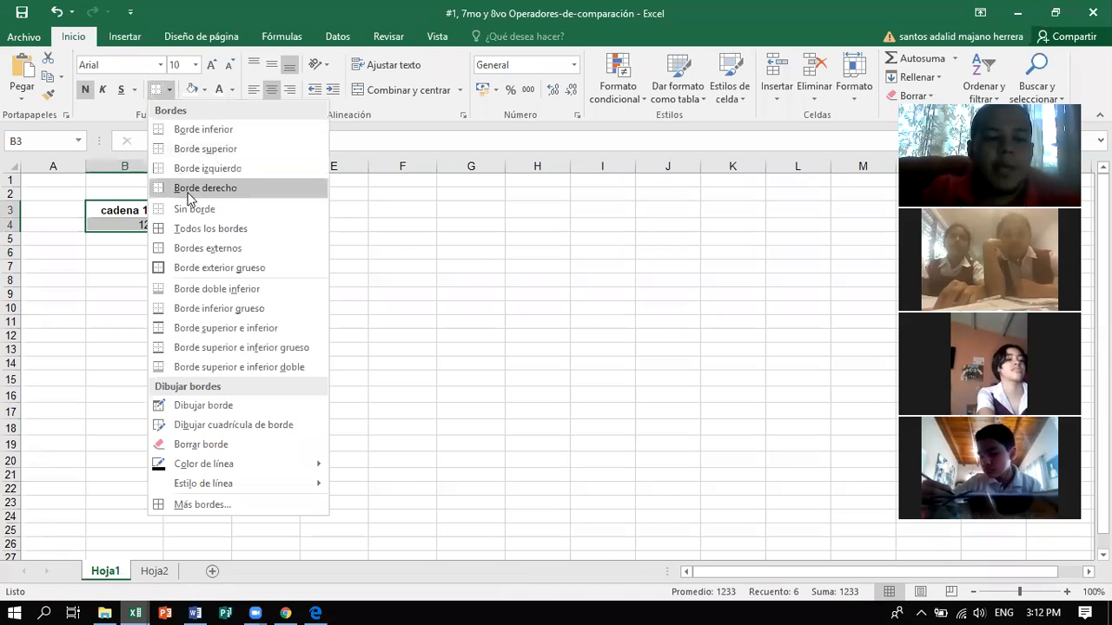
click(158, 226)
click(198, 211)
drag(333, 266, 343, 304)
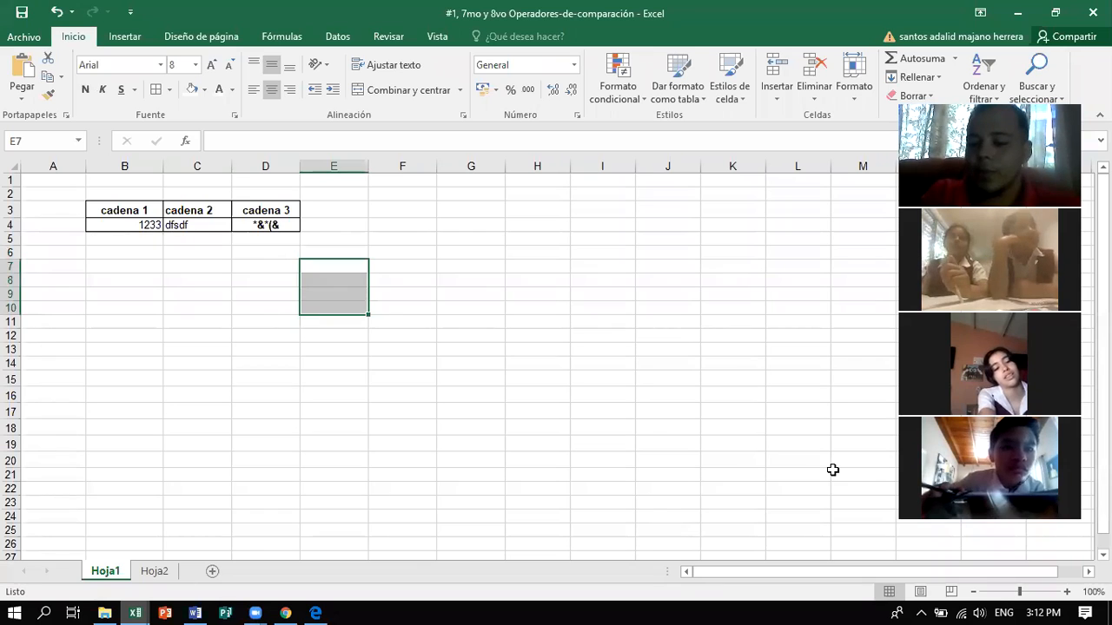
Enter the label "operador concatenar" in cell B7 below the string table
drag(1021, 591, 1040, 592)
drag(1104, 373, 1103, 301)
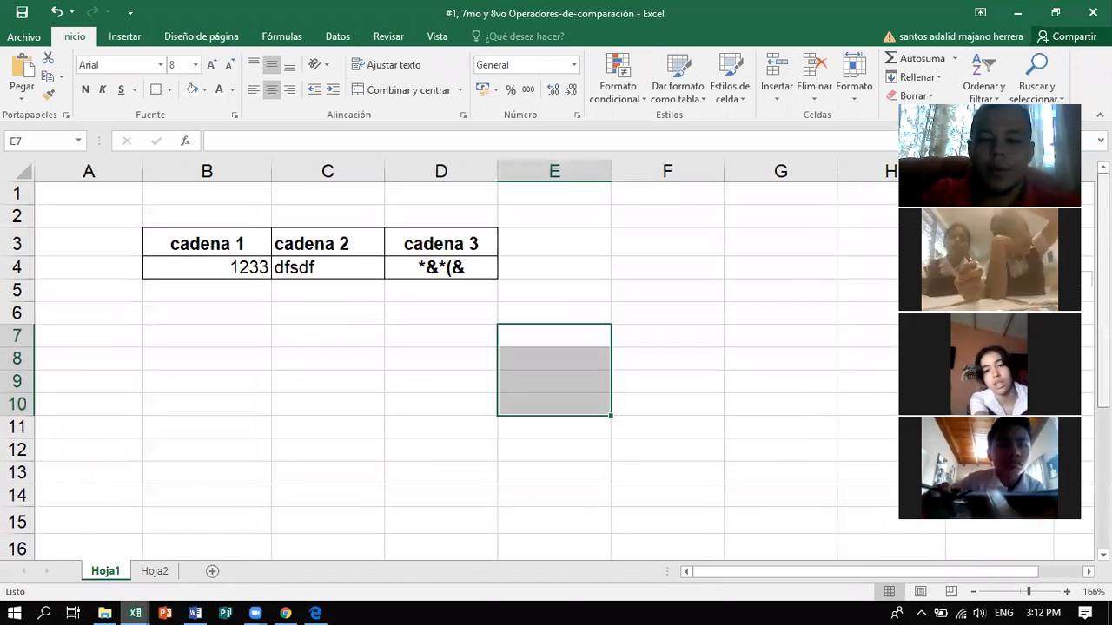
click(198, 336)
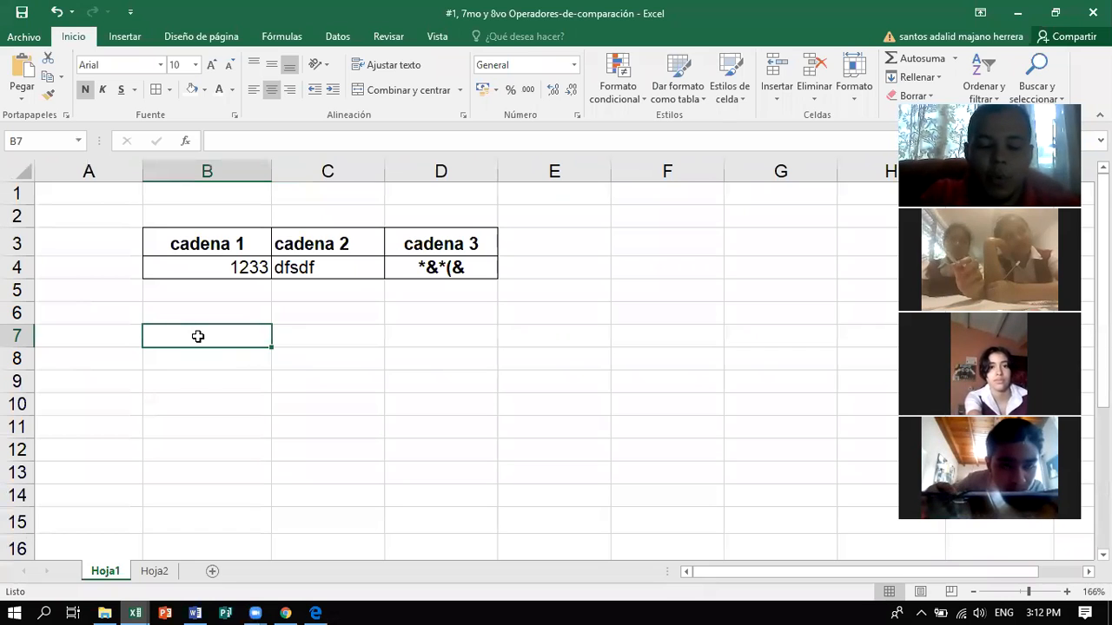
text(operar)
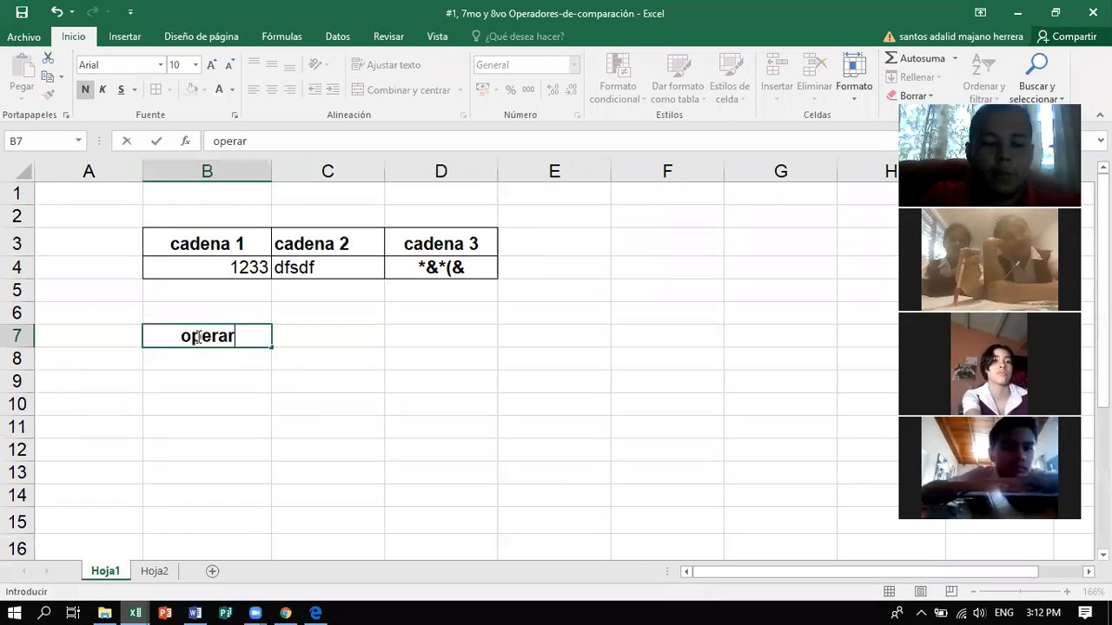
key(BackSpace)
text(dor )
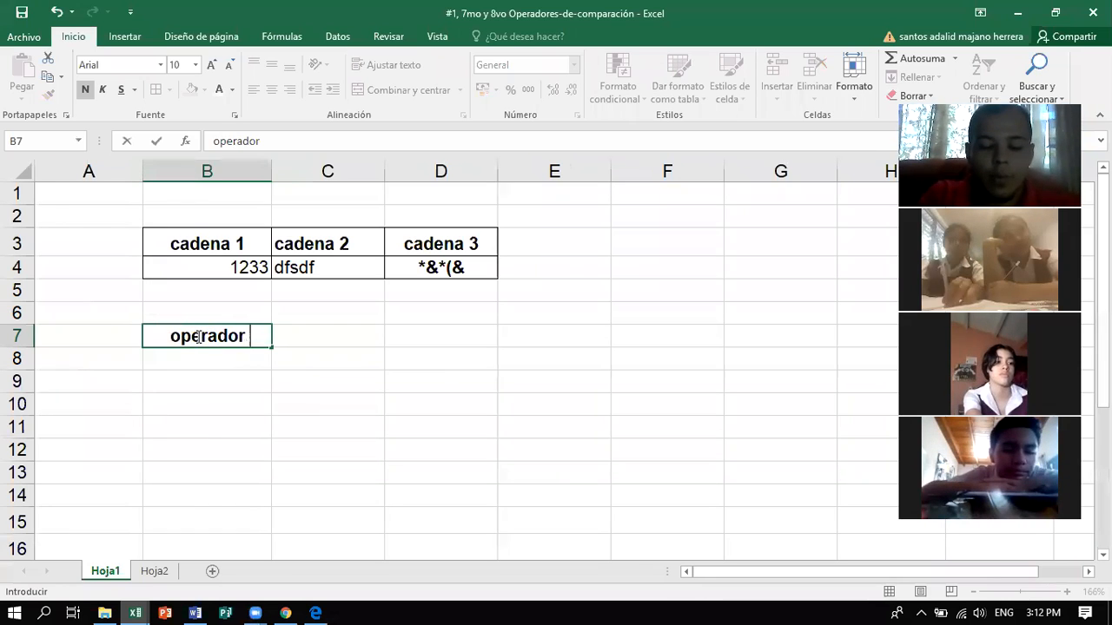
text(concaten)
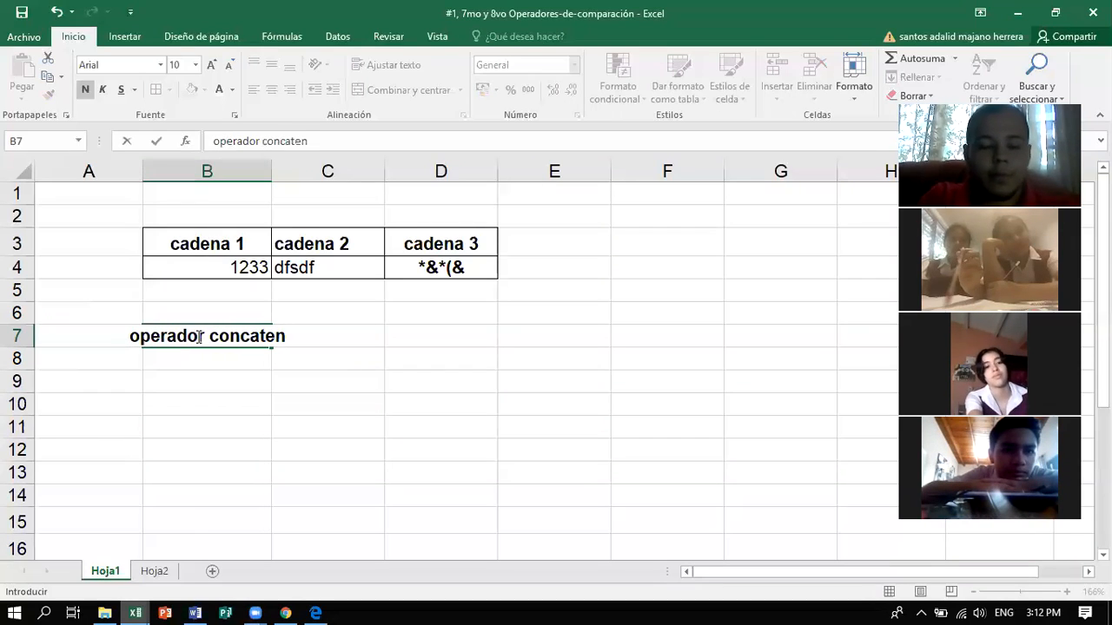
text(ar)
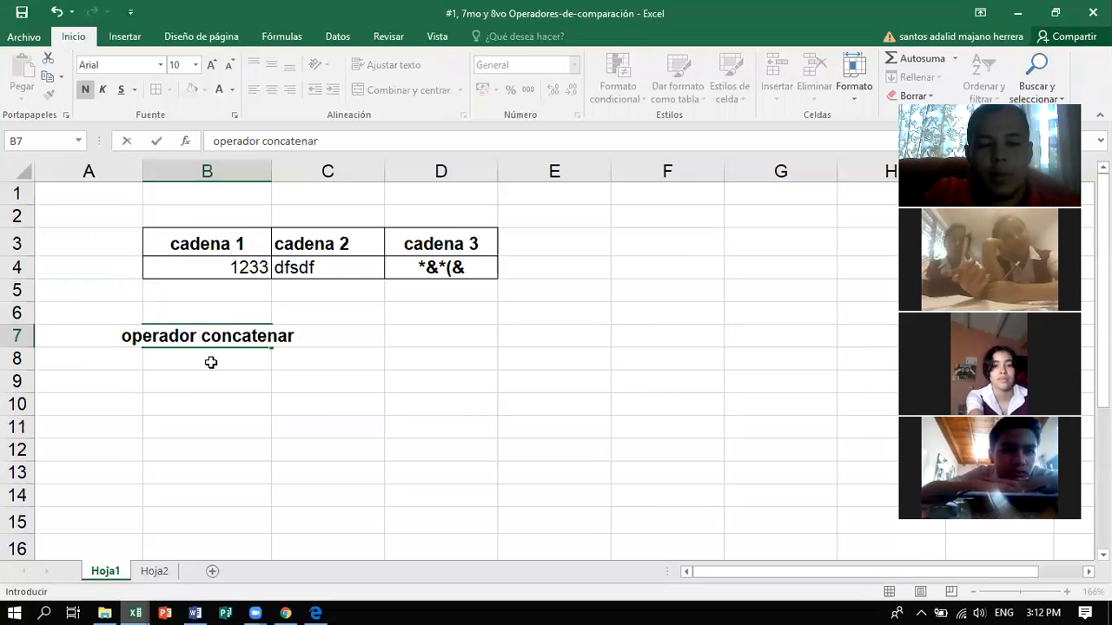
key(Return)
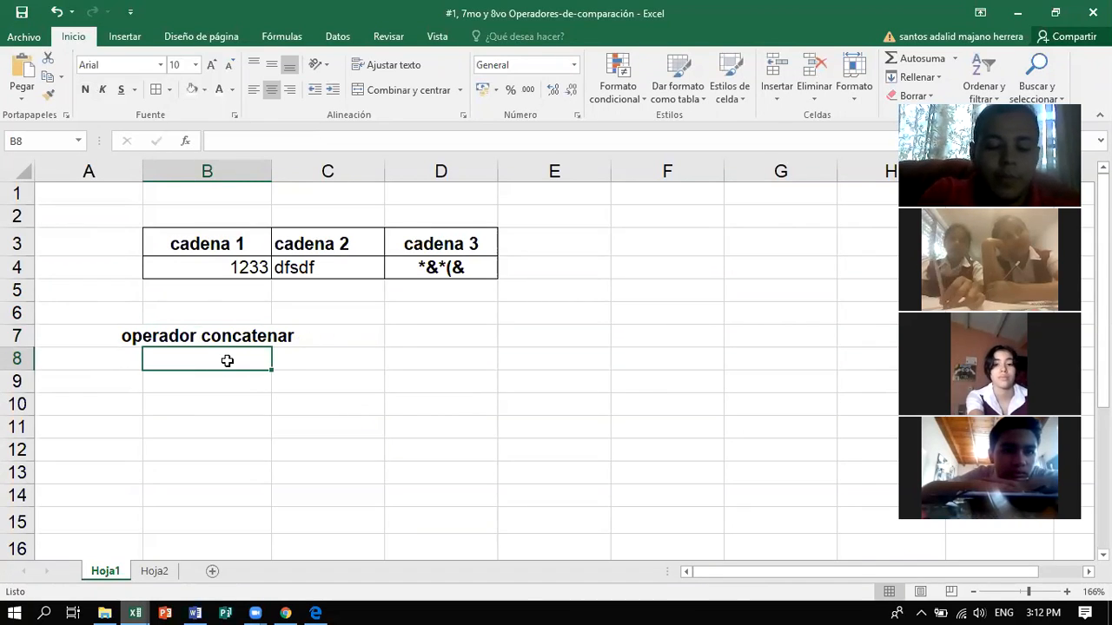
Enter the & operator in cell B8 and widen column B to fit the label "operador concatenar"
text(&)
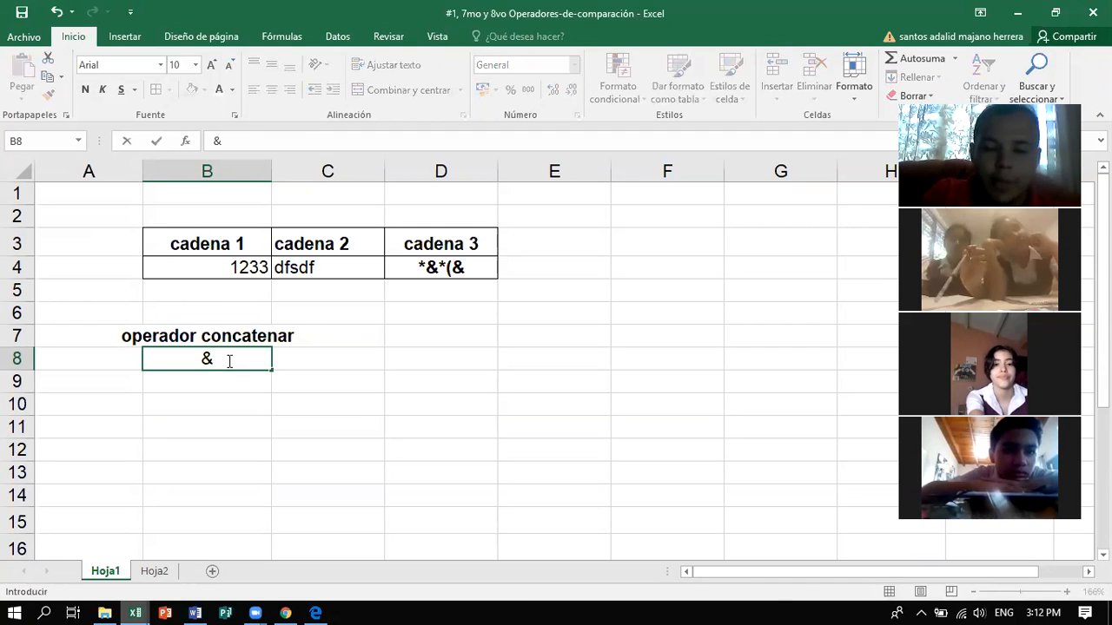
click(304, 375)
drag(270, 176, 324, 171)
Apply all borders and a gold fill to the concatenation operator cells B7:B8
drag(251, 337, 252, 358)
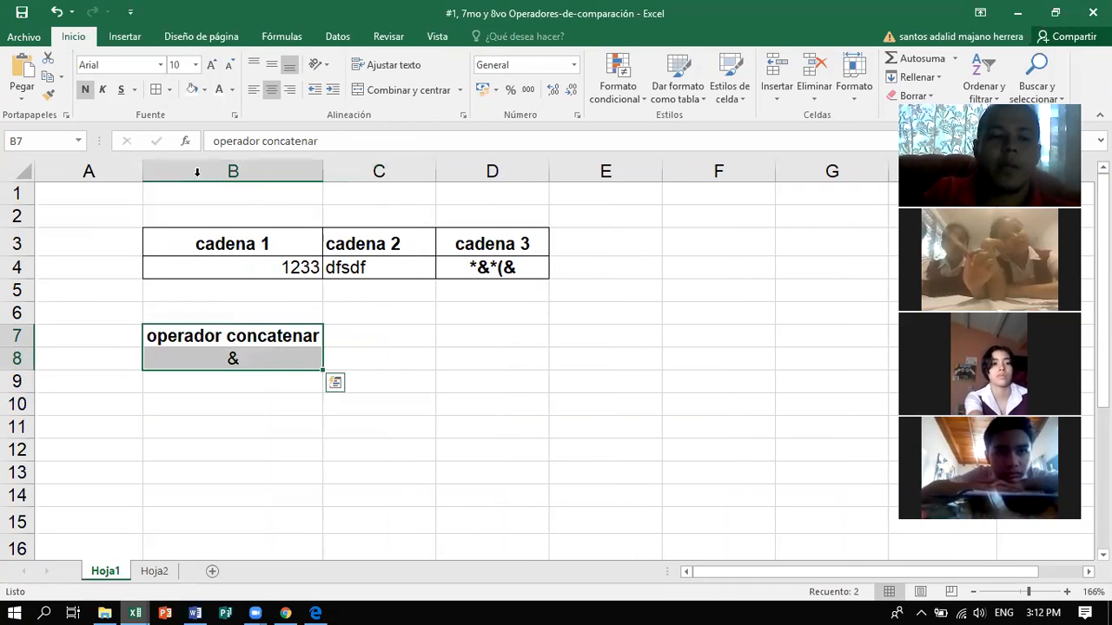
click(232, 90)
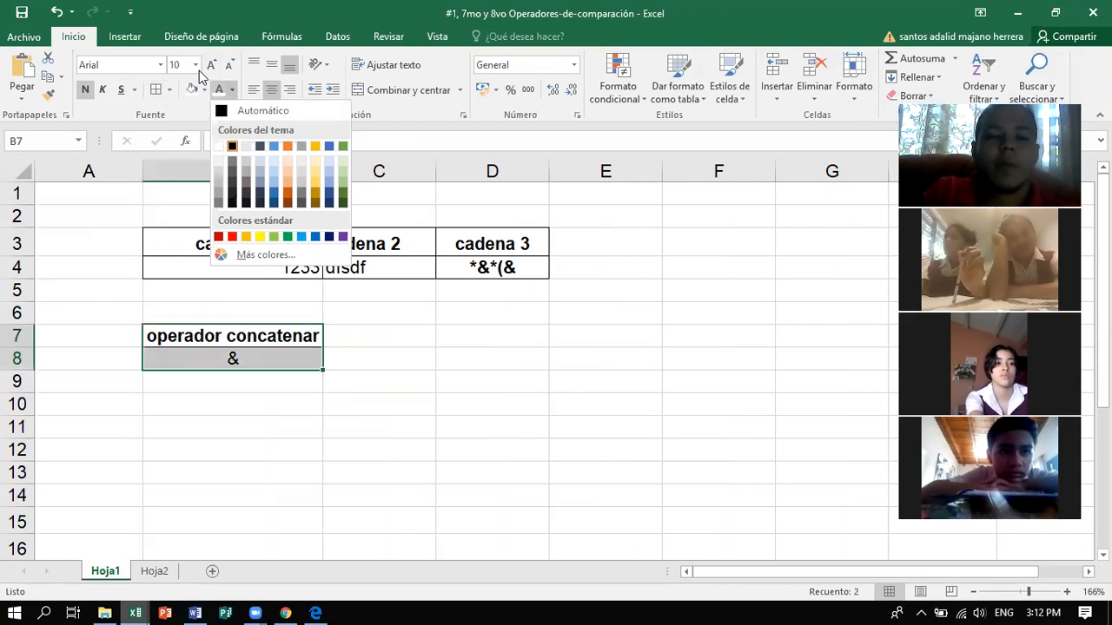
click(206, 90)
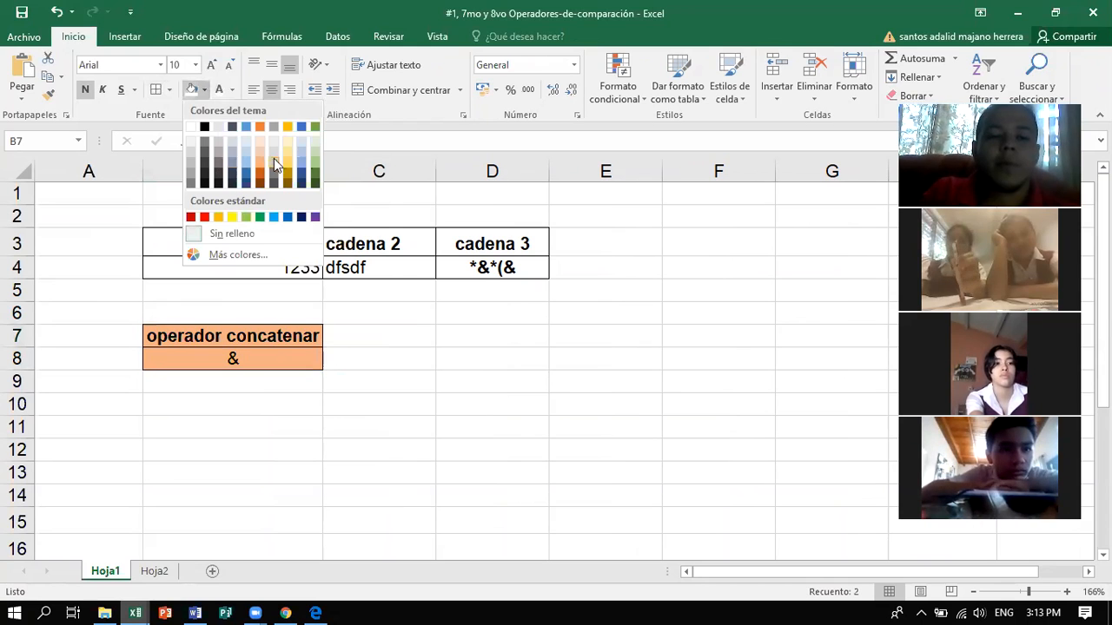
click(288, 129)
double_click(389, 373)
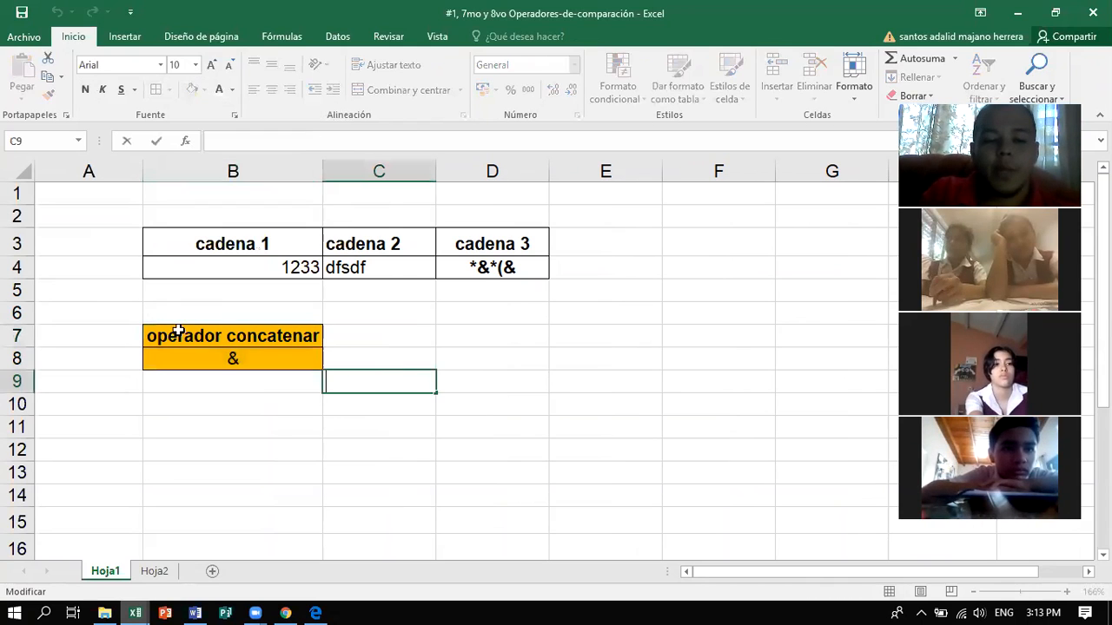
click(242, 358)
drag(237, 358, 239, 356)
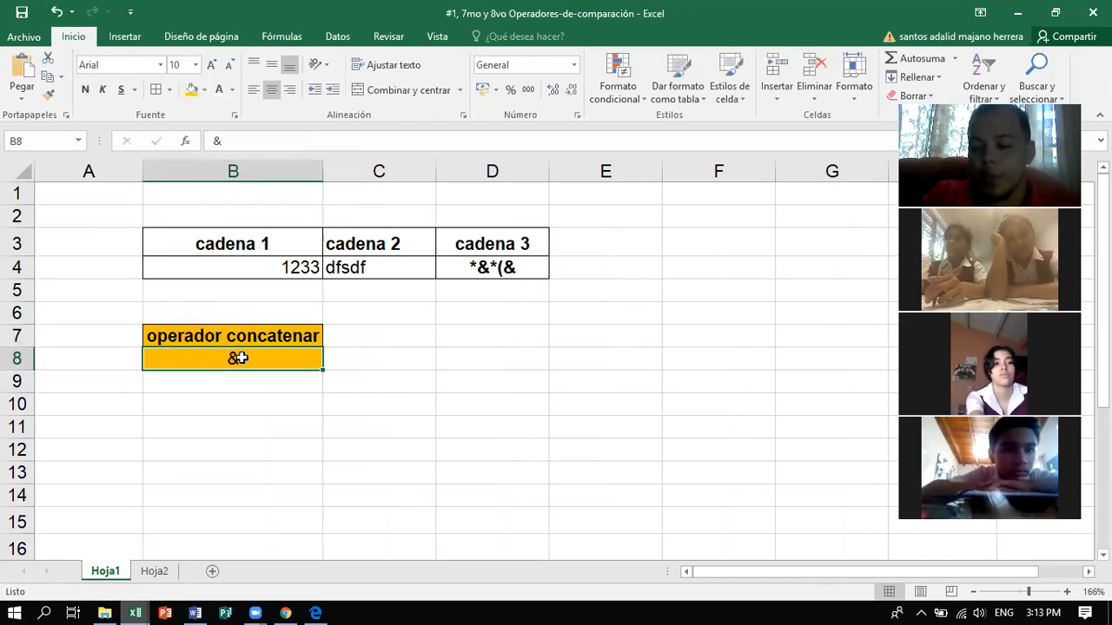
click(316, 383)
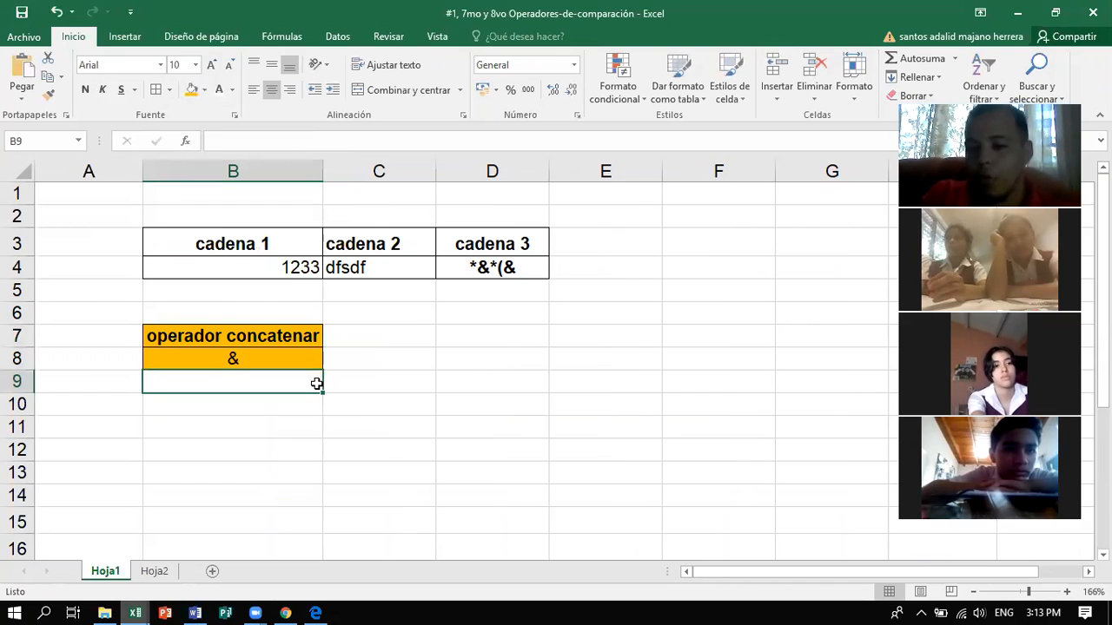
Enter the label "ejemplo:" in cell C7, switching the keyboard language to Spanish for the colon
click(351, 343)
text(ejemplo>)
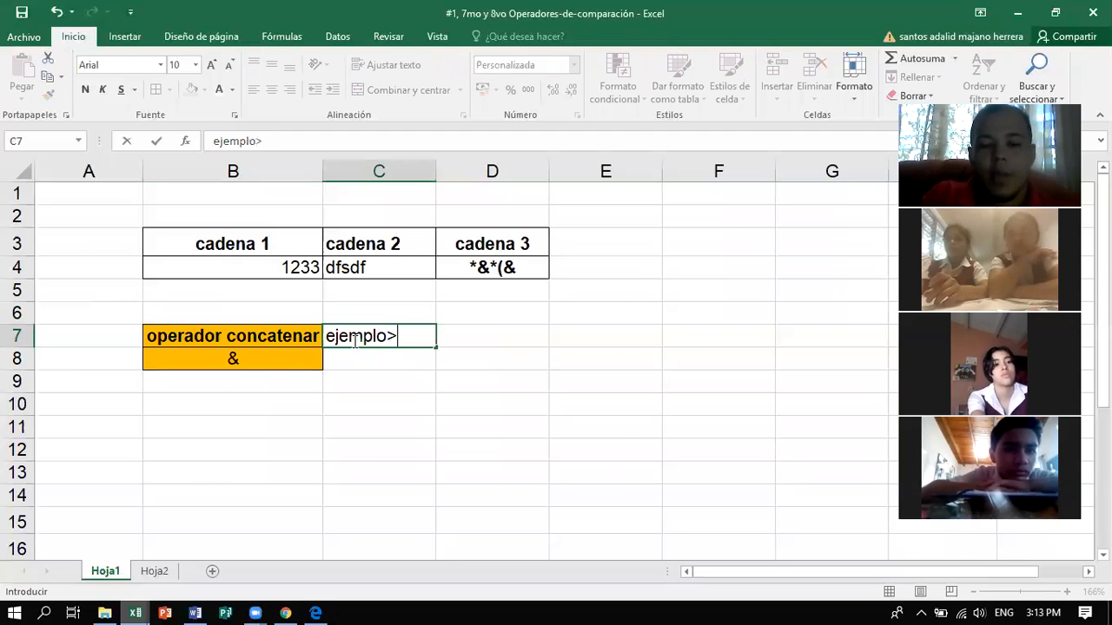
key(BackSpace)
text(<)
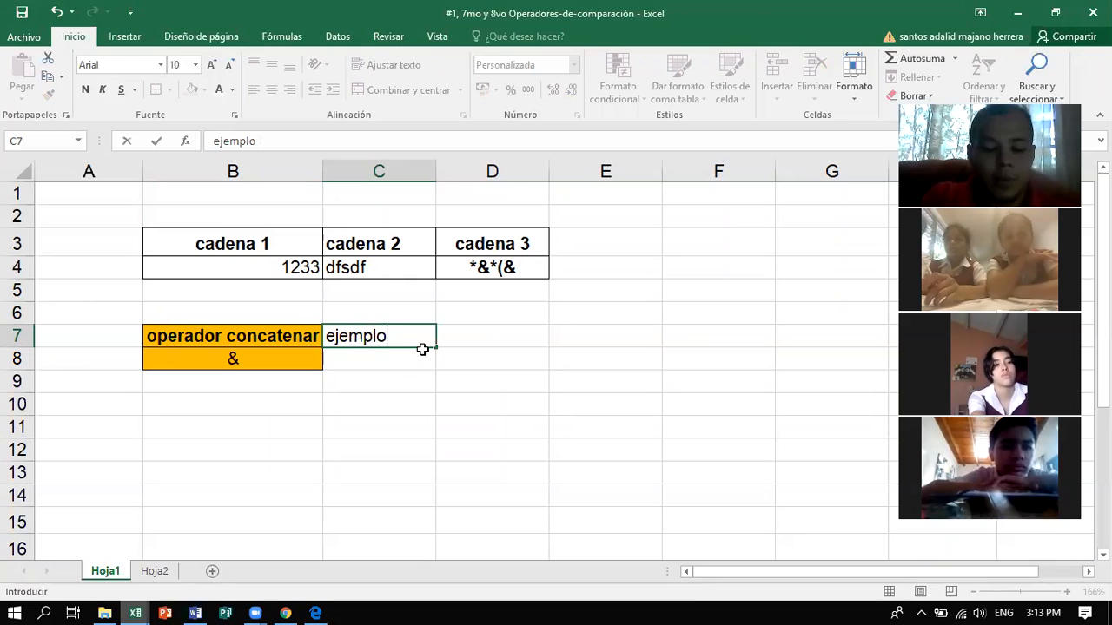
key(alt+shift)
text(:)
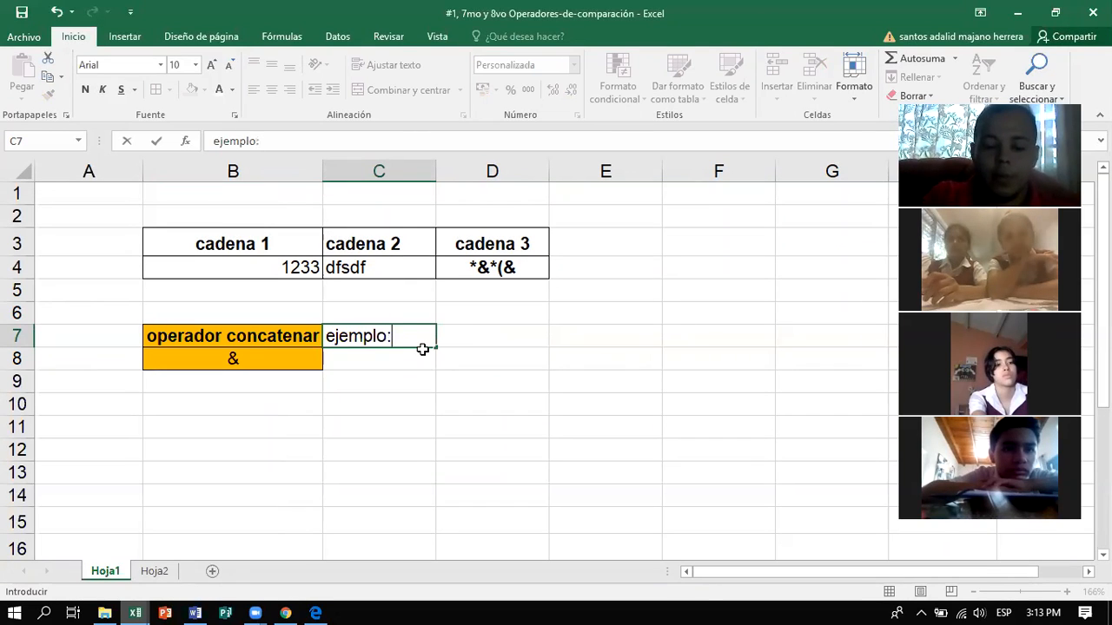
Enter the formula ="123"&"asb" in cell D7 beside the "ejemplo:" label and check it
click(468, 332)
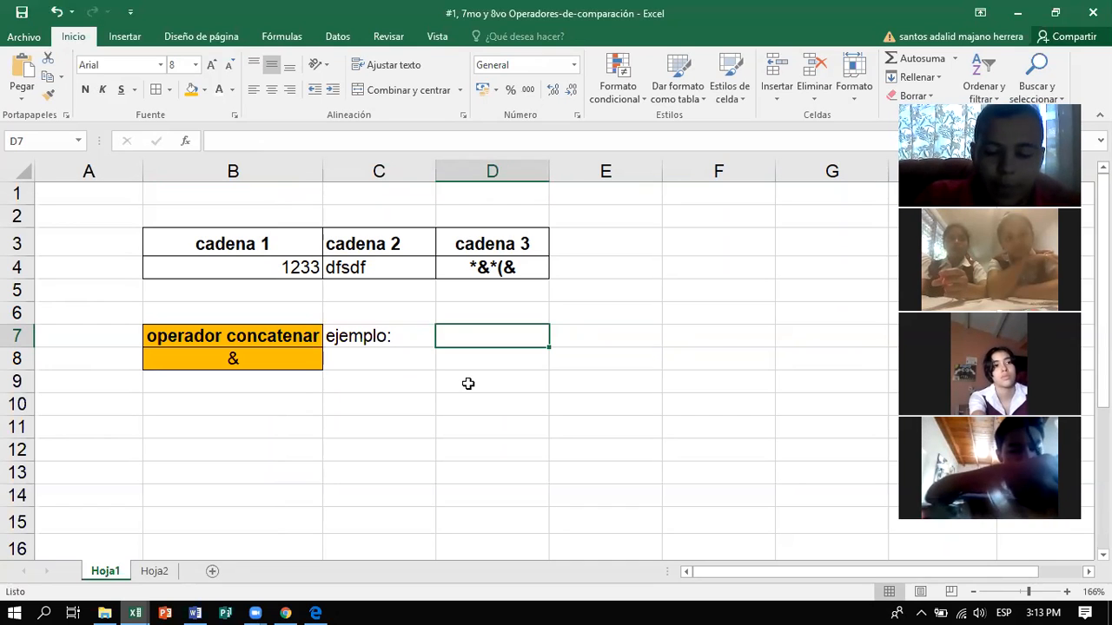
text(=)
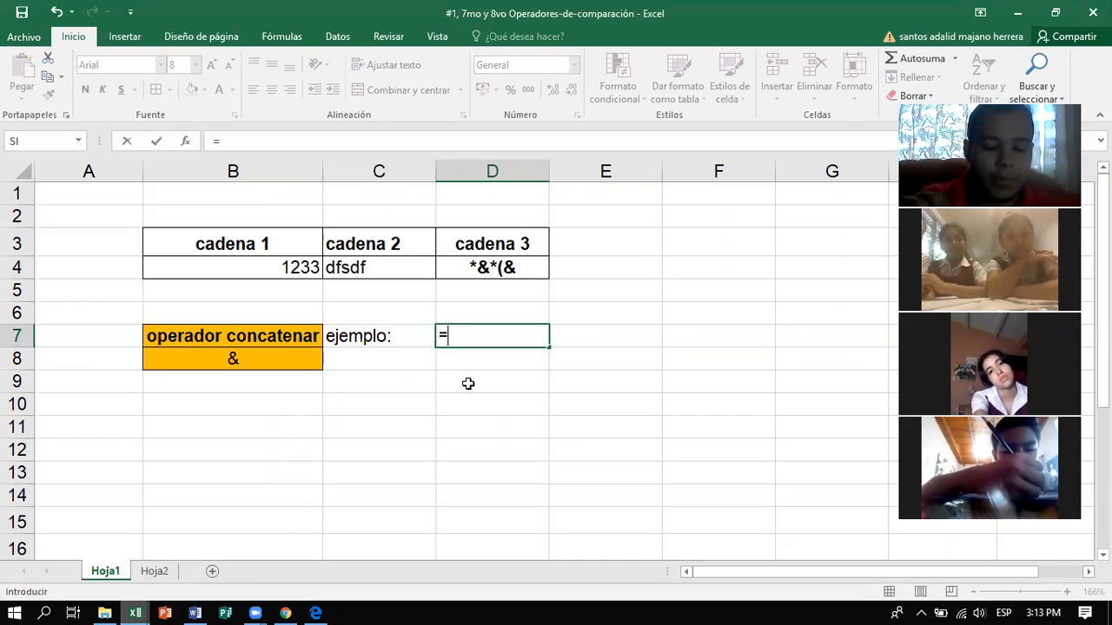
text(-)
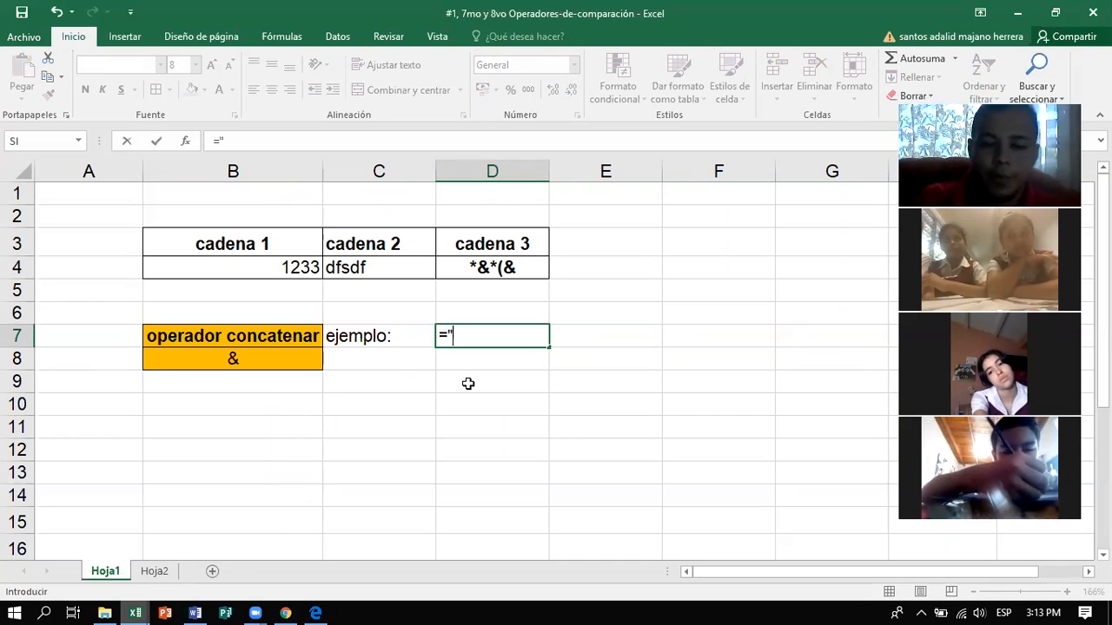
text(123)
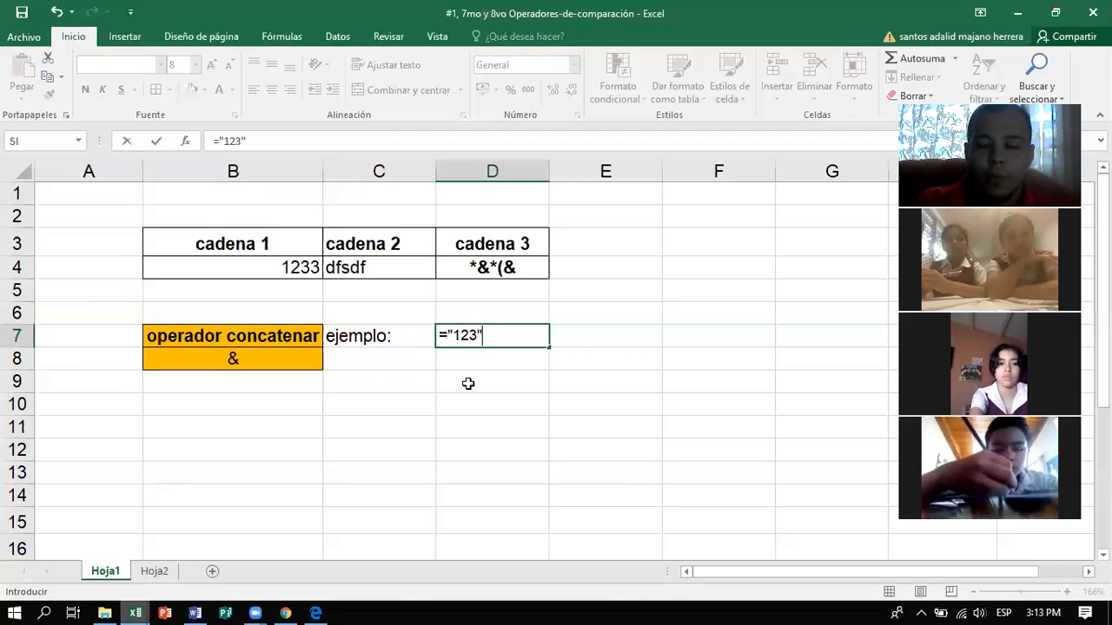
text("&)
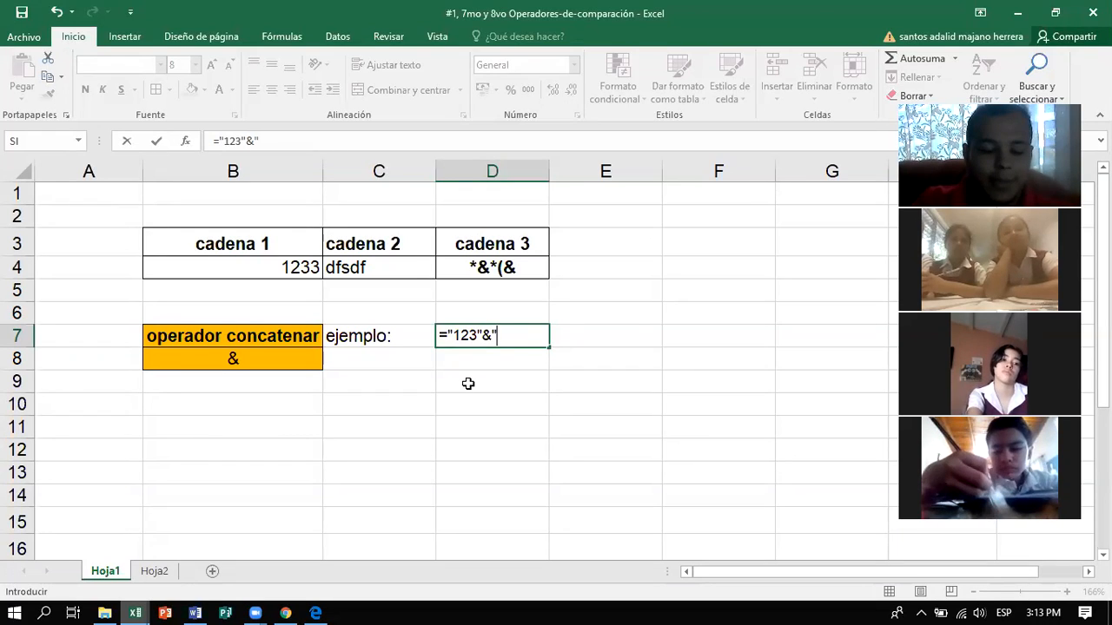
text(asb)
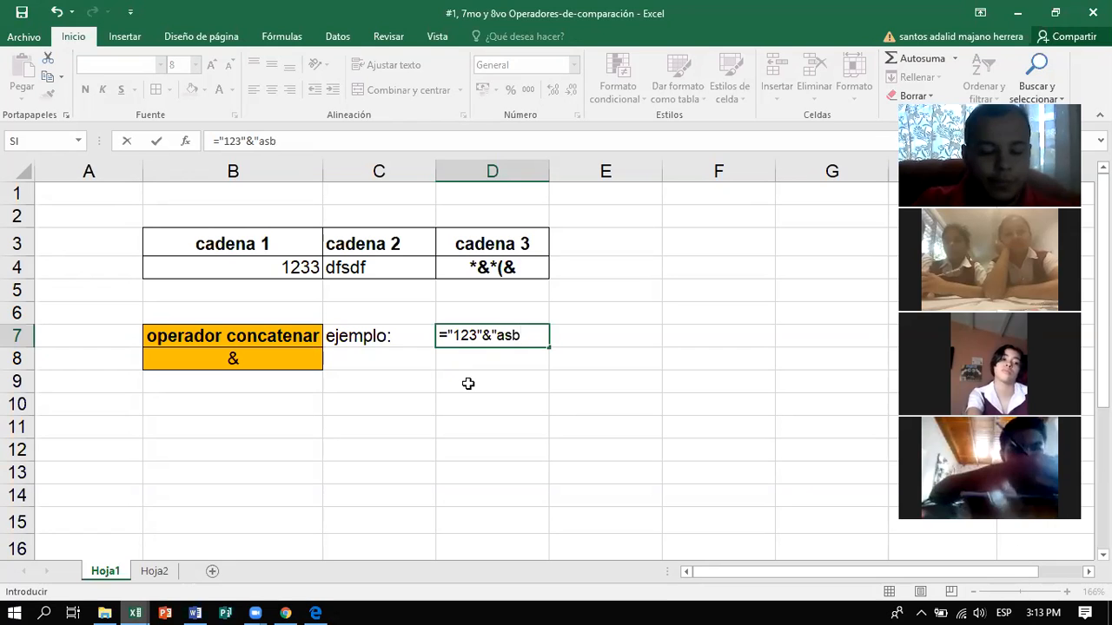
text(")
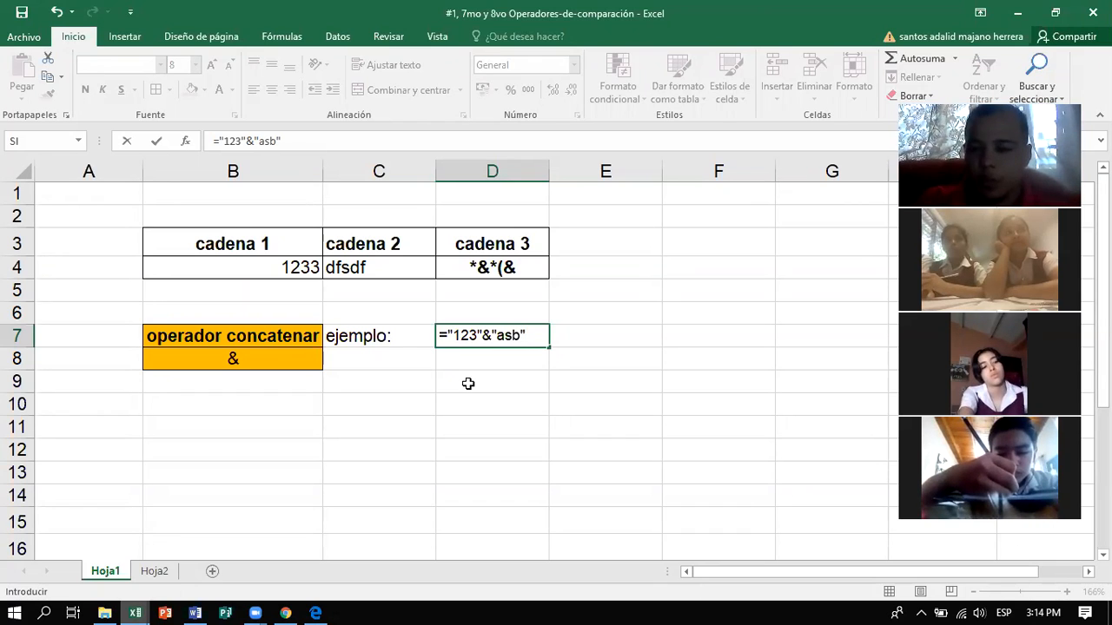
key(Return)
click(478, 335)
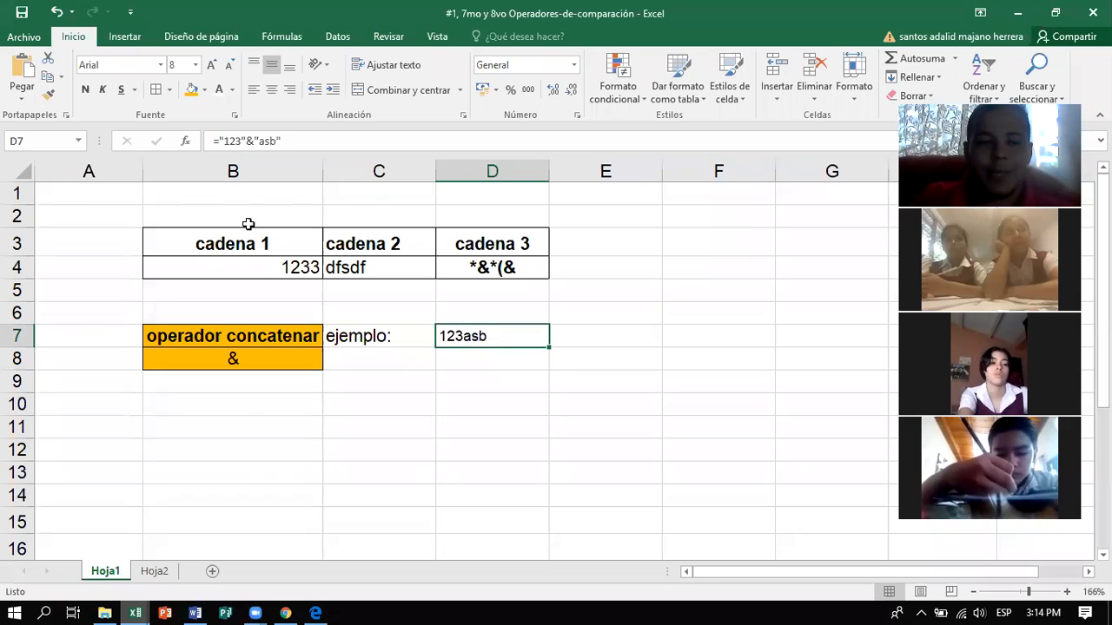
click(509, 432)
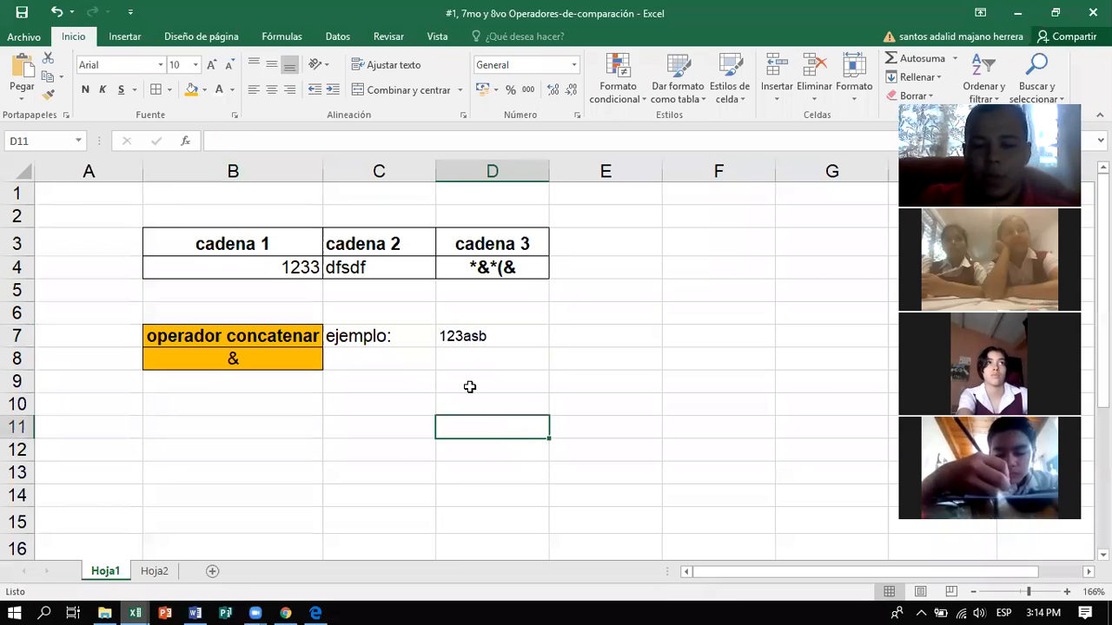
click(455, 336)
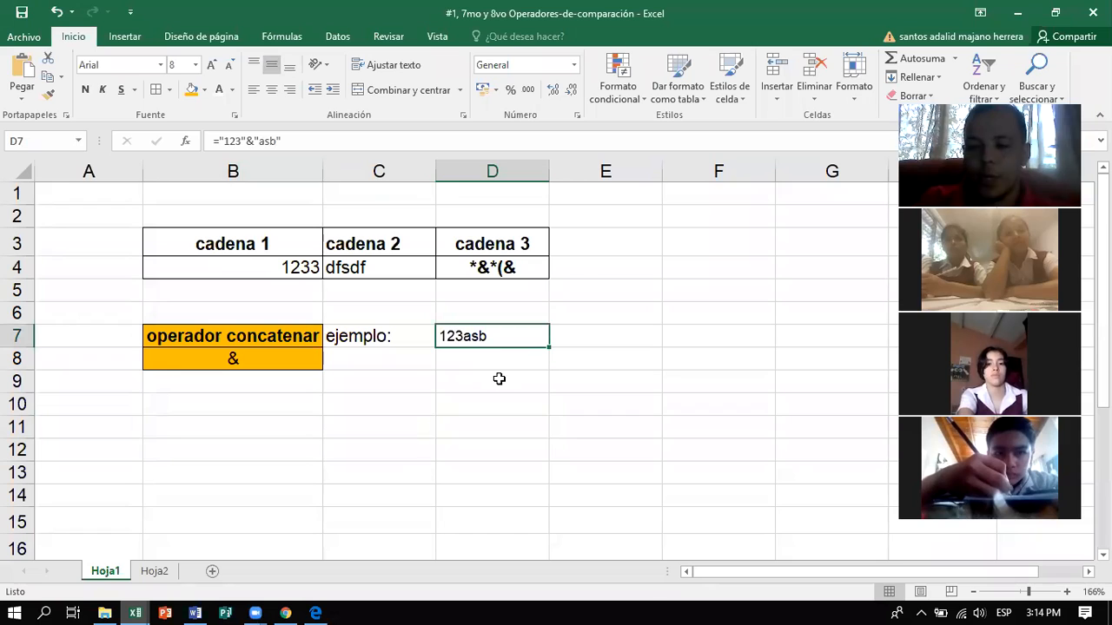
click(462, 414)
Add the header "concatenar" in cell E3 next to "cadena 3" and reduce its font size to 11
click(295, 268)
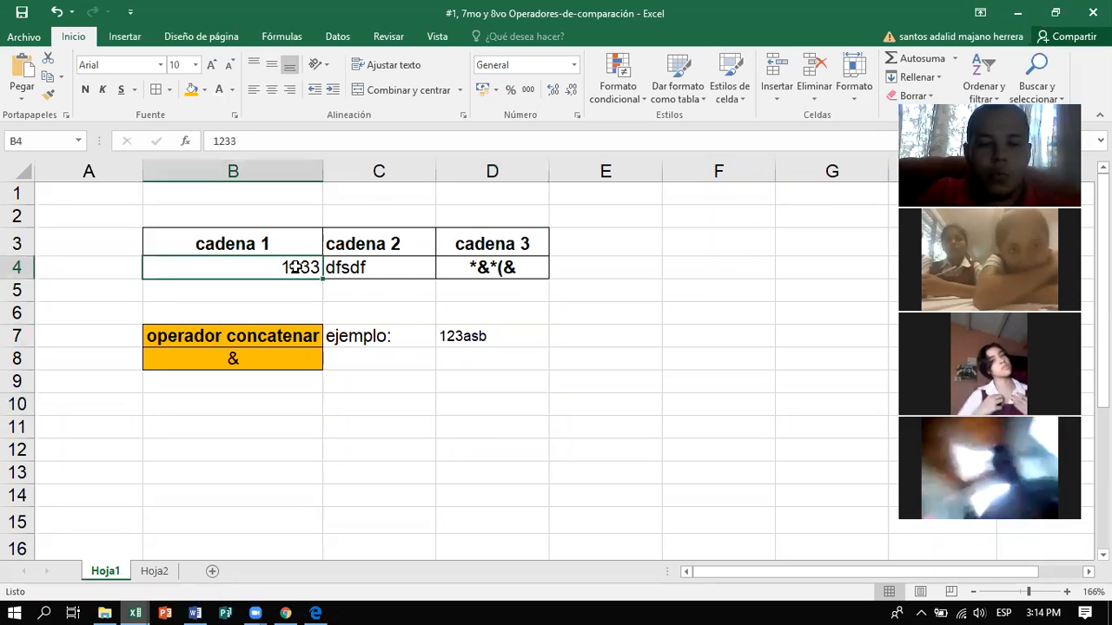
click(402, 266)
click(517, 268)
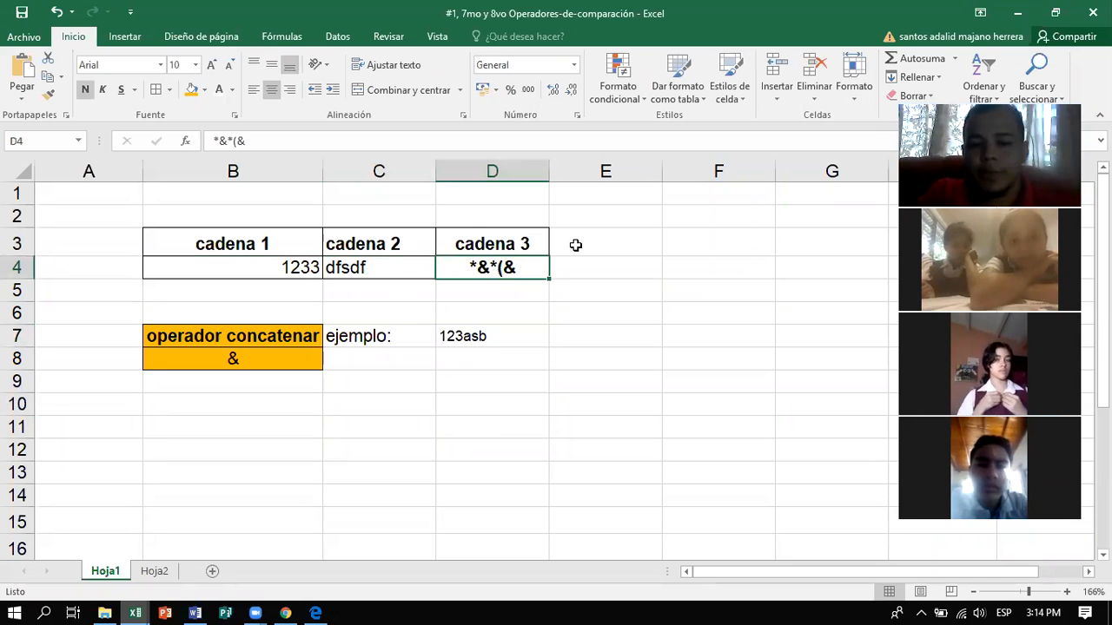
click(603, 242)
text(concatenar)
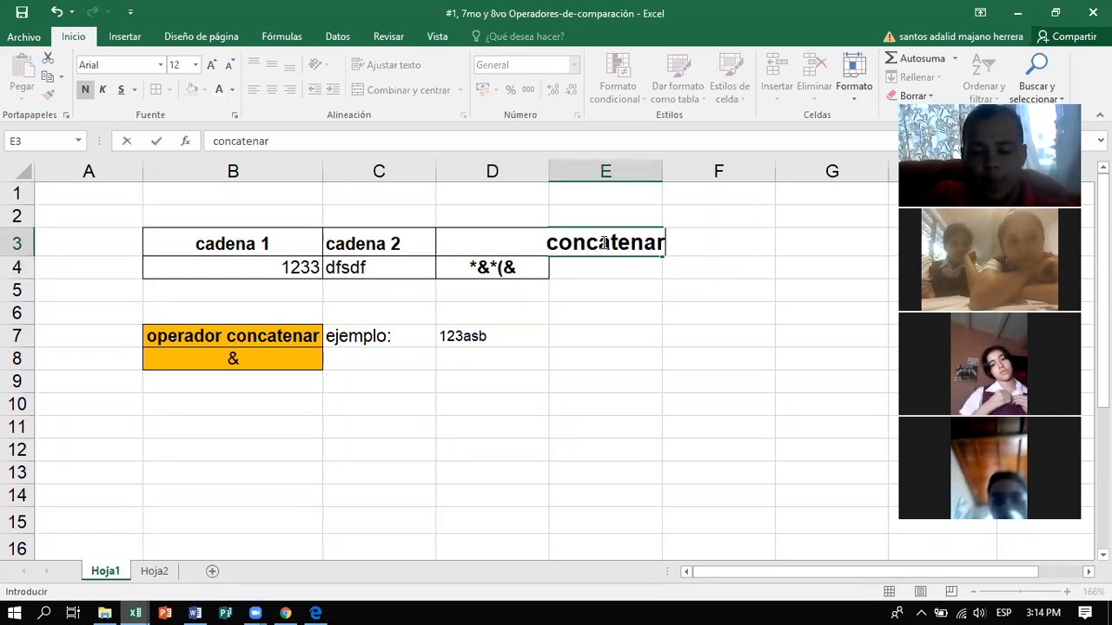
click(625, 275)
click(615, 239)
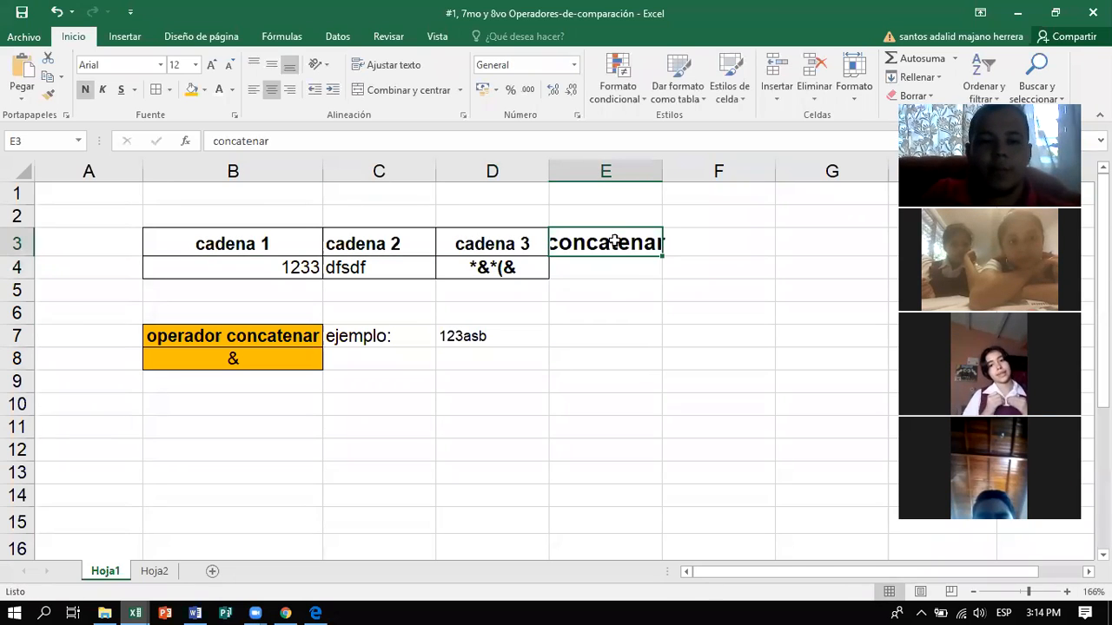
click(229, 65)
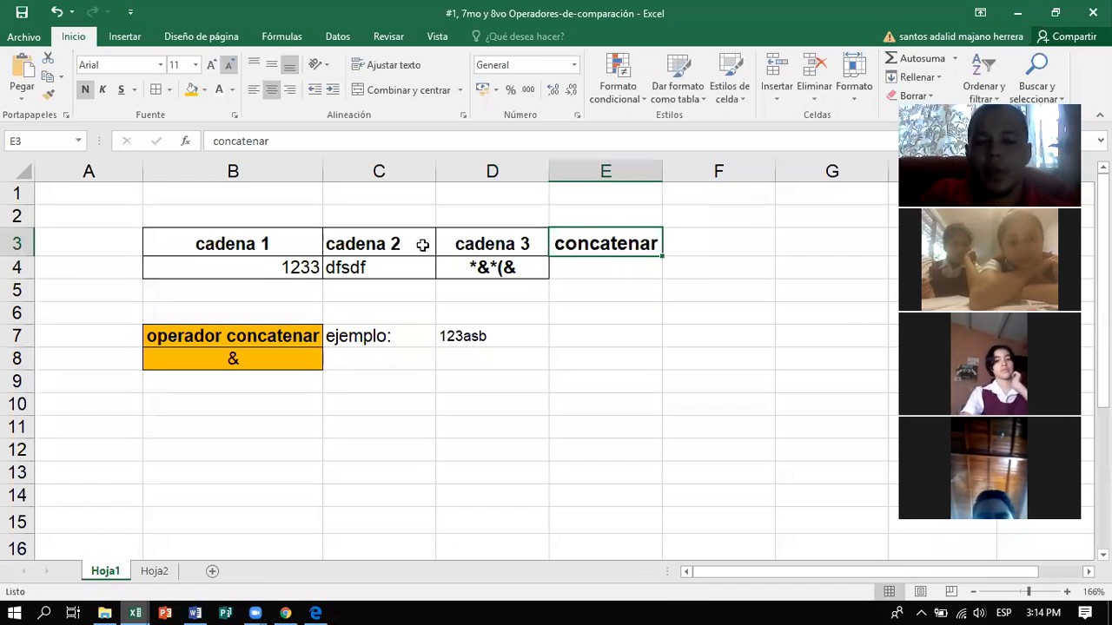
Apply all borders to D3:E4 so the string table's grid includes the "concatenar" column
click(535, 249)
drag(560, 252, 579, 270)
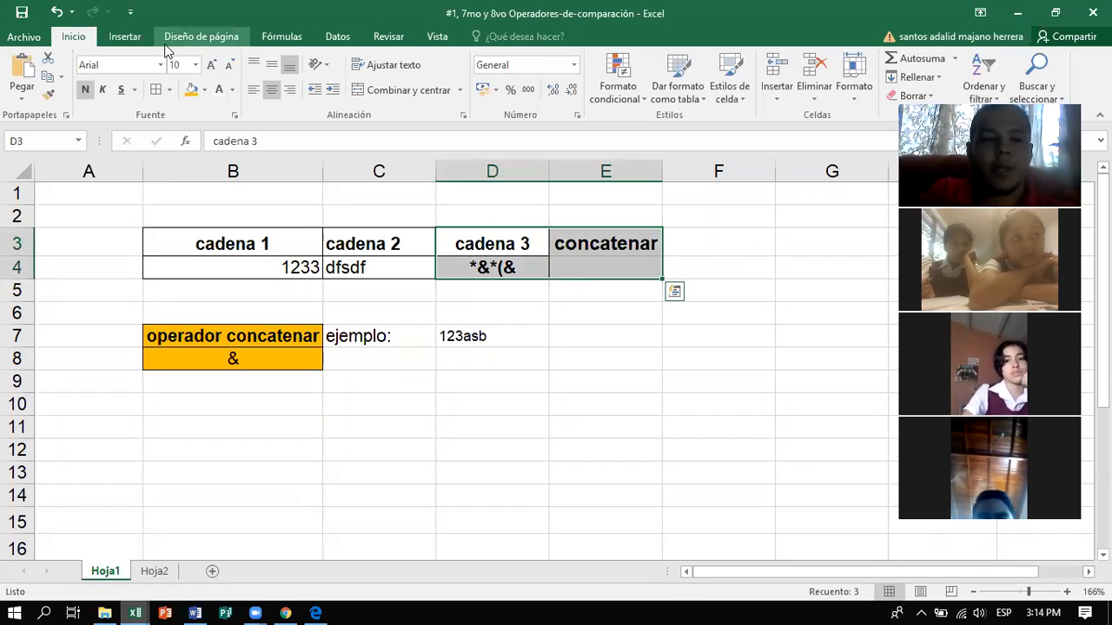
drag(298, 265, 463, 269)
click(333, 283)
click(631, 295)
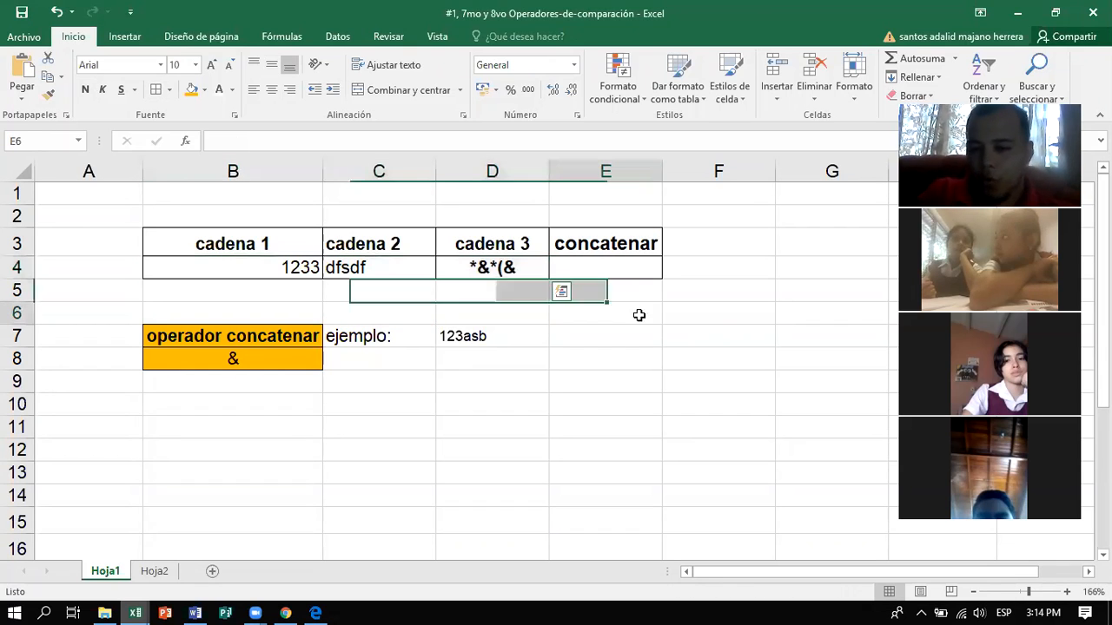
click(637, 316)
Try to join the three strings in cell E4 with the formula =CONCATENAR(B4:D4)
click(599, 265)
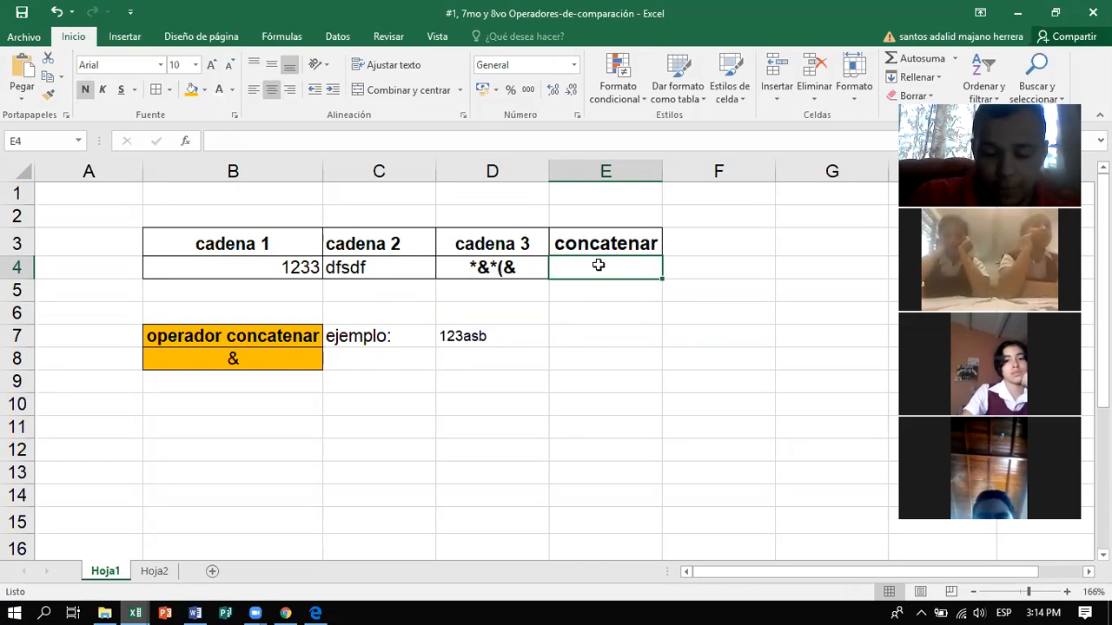
text())
text(()
key(BackSpace)
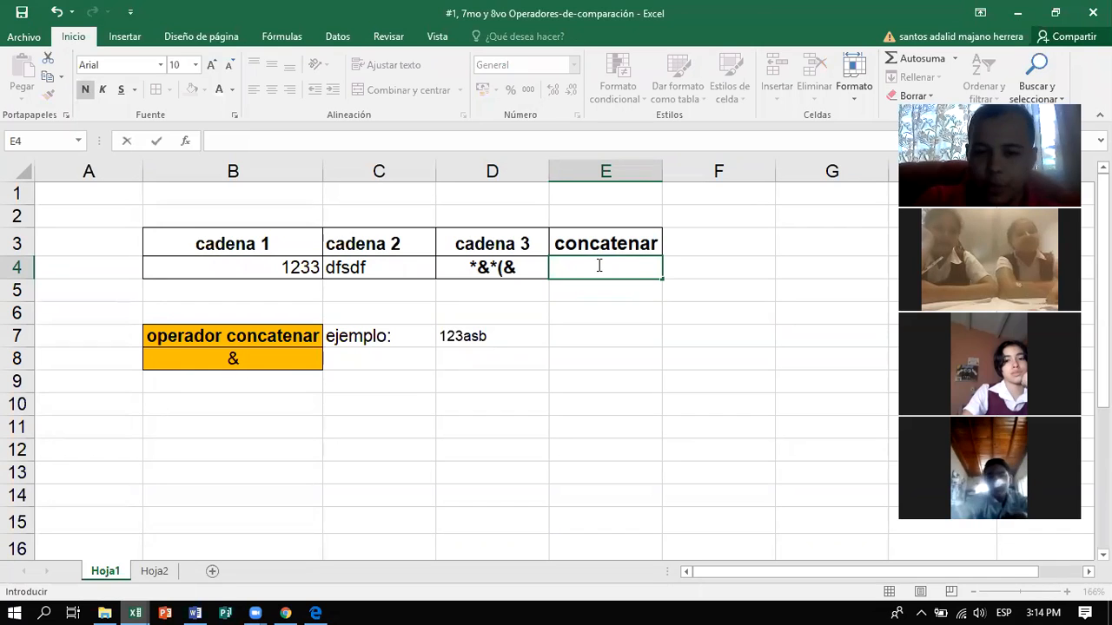
text(?)
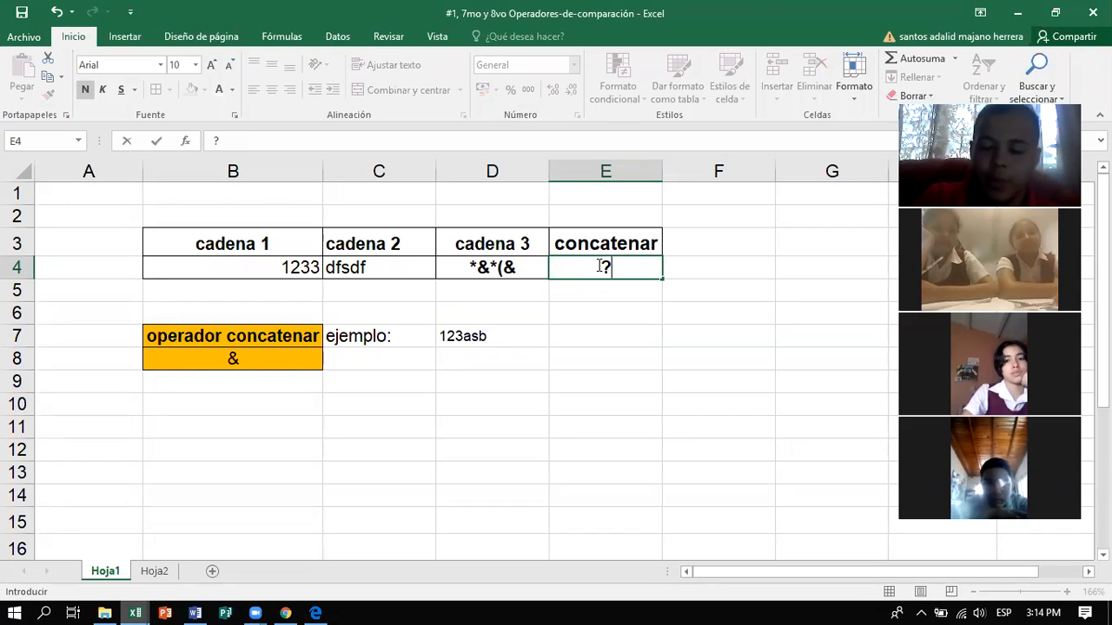
text(?)
key(BackSpace)
text(=)
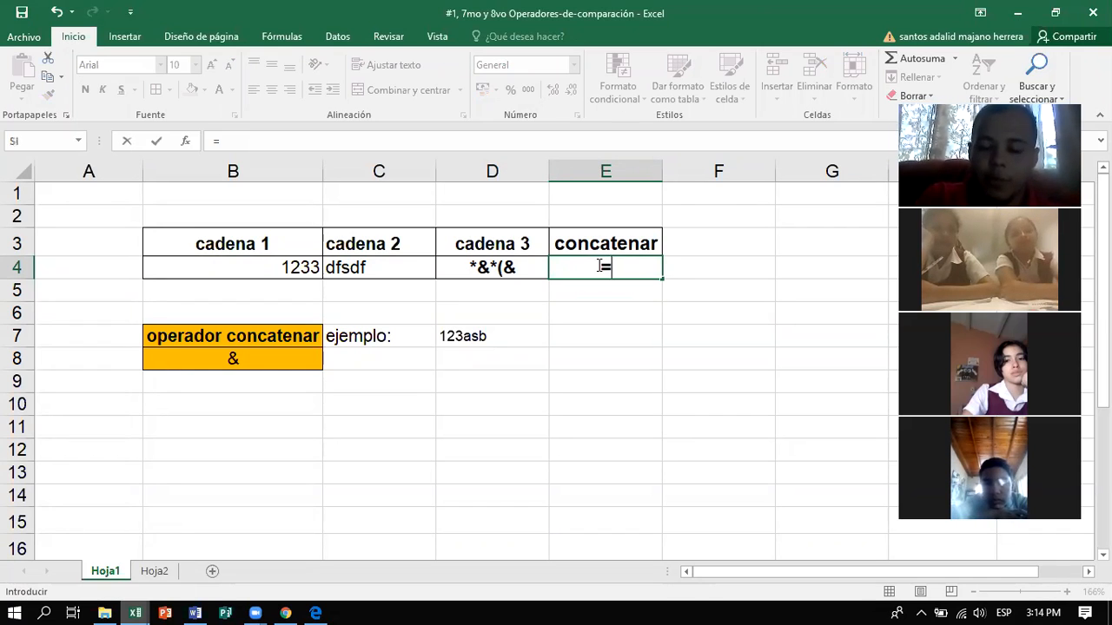
text(c)
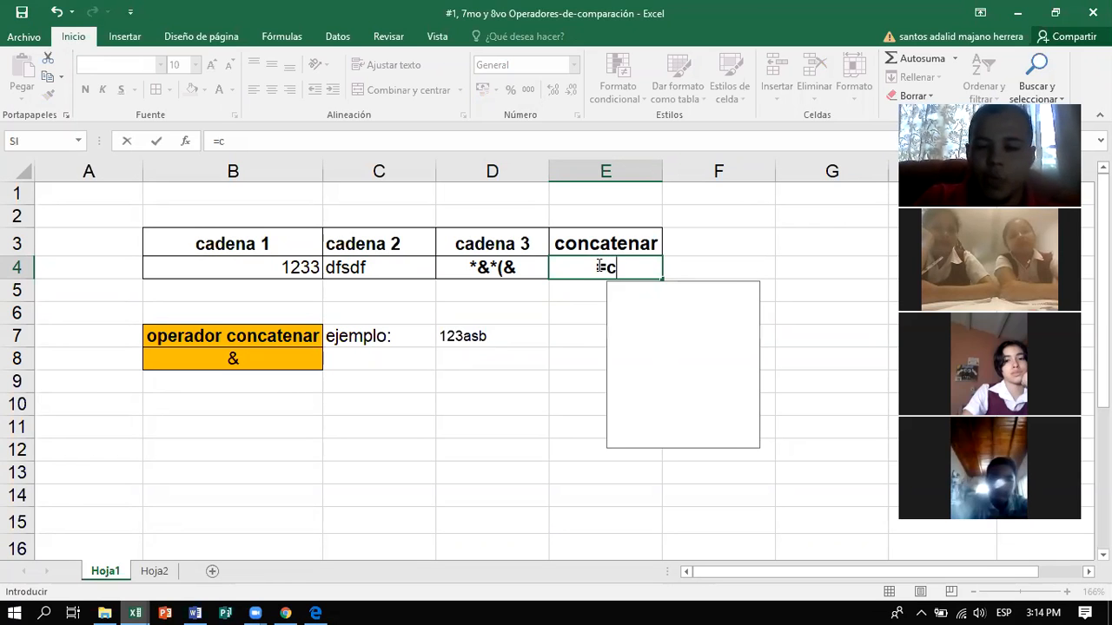
text(oncate)
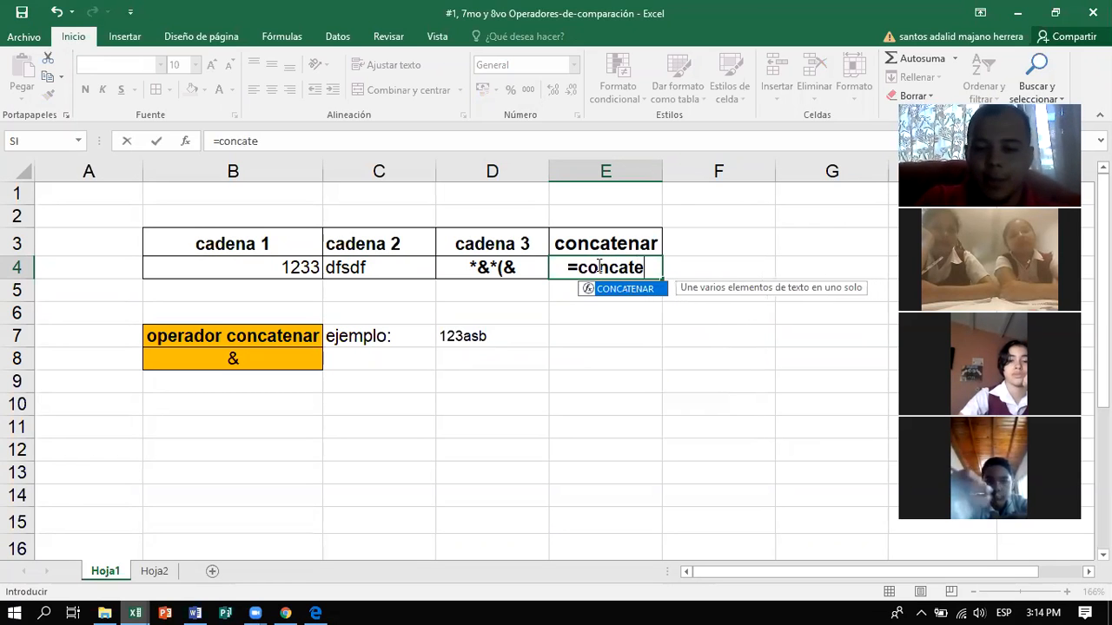
key(Tab)
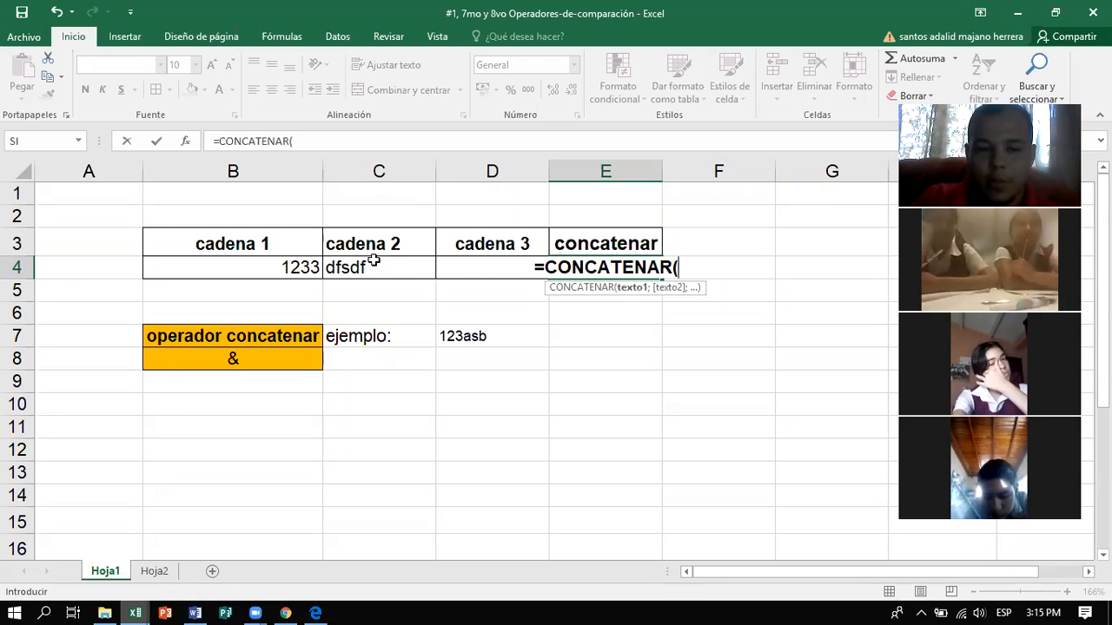
drag(294, 267, 478, 270)
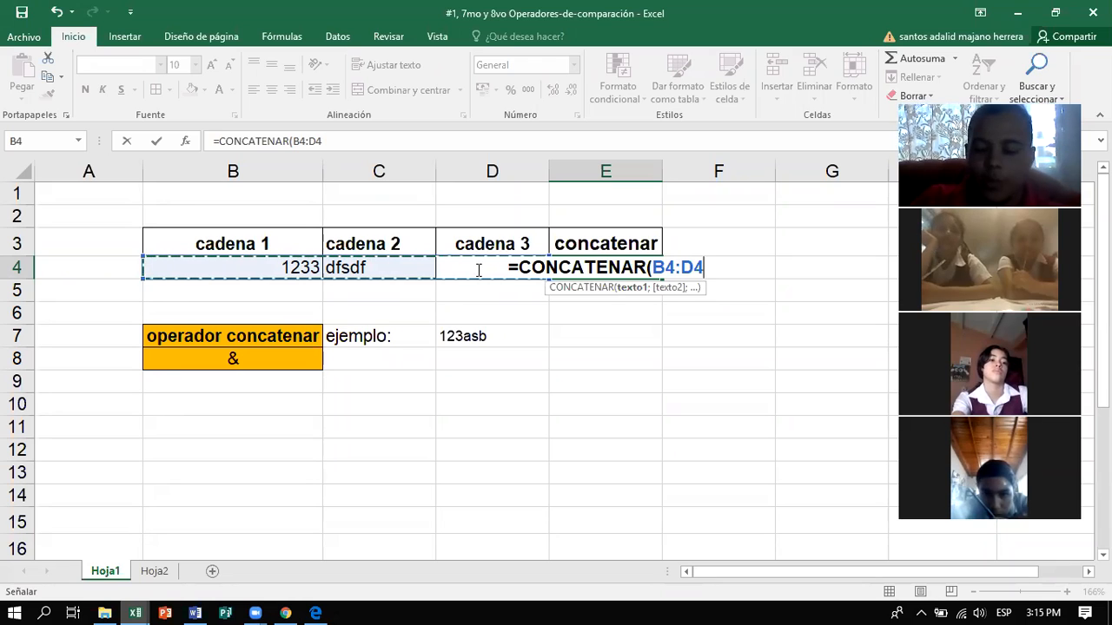
text(=)
key(BackSpace)
text())
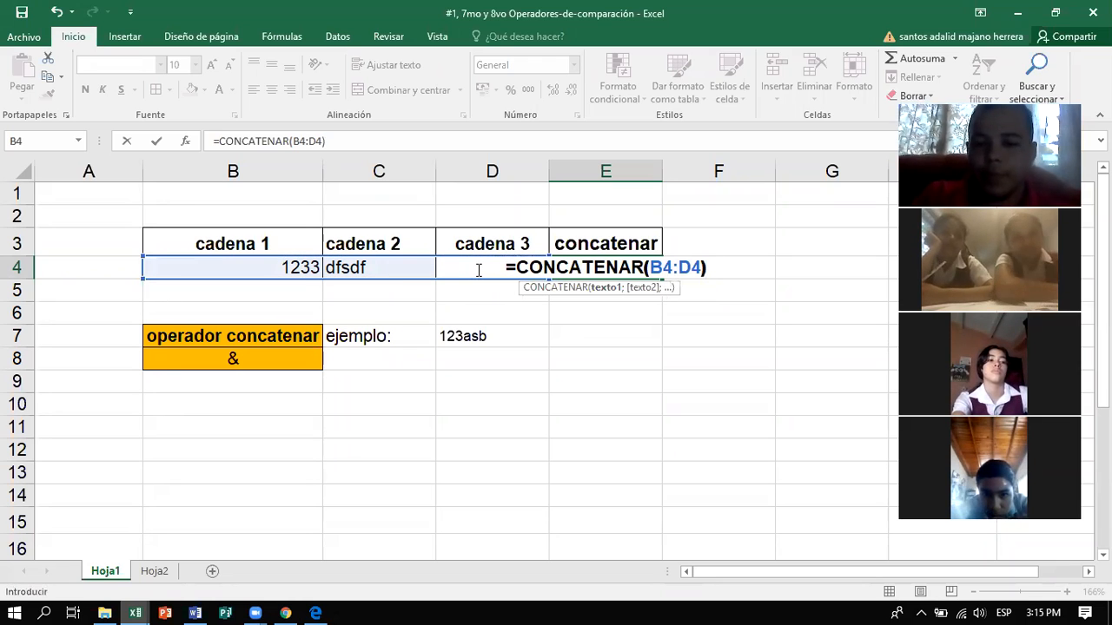
key(Return)
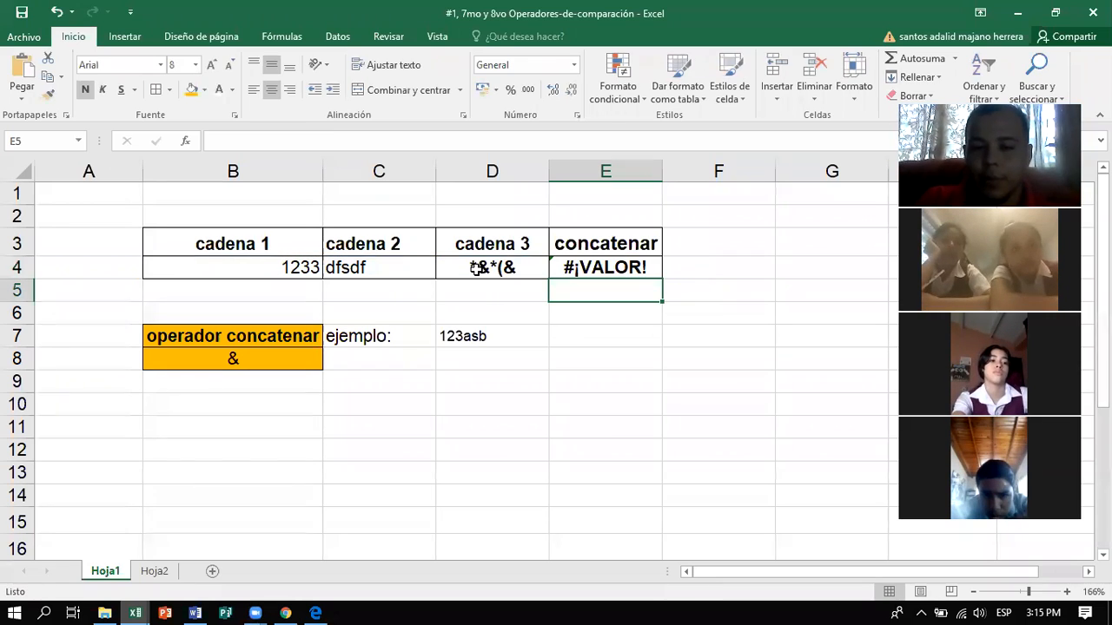
Widen column E to about double its width and clear the "cadena 3" string from cell D4
drag(666, 171, 783, 174)
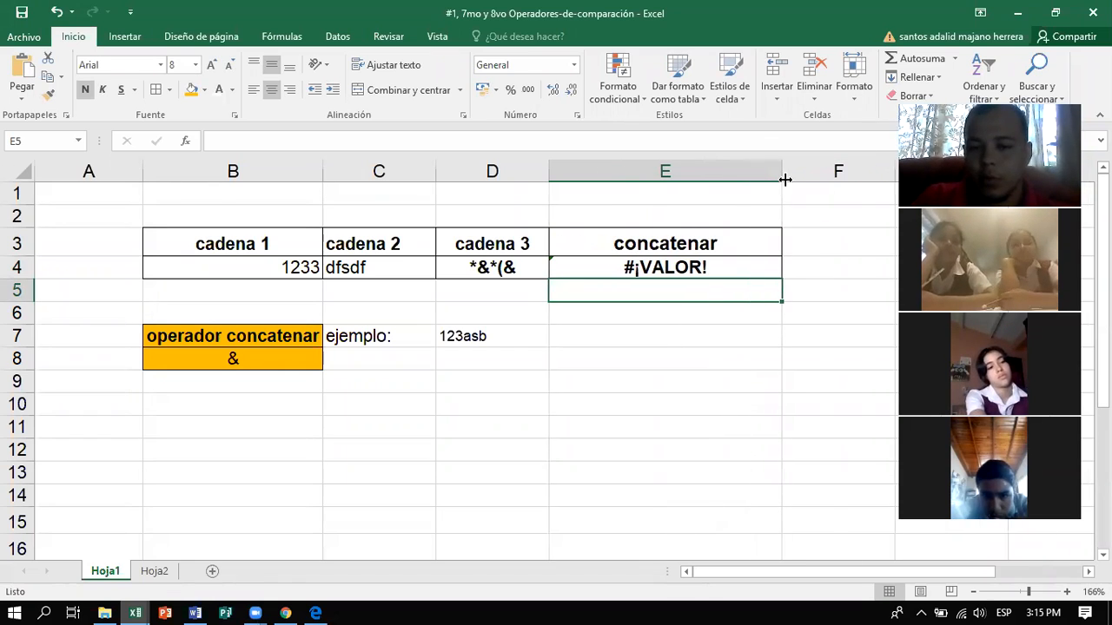
click(708, 268)
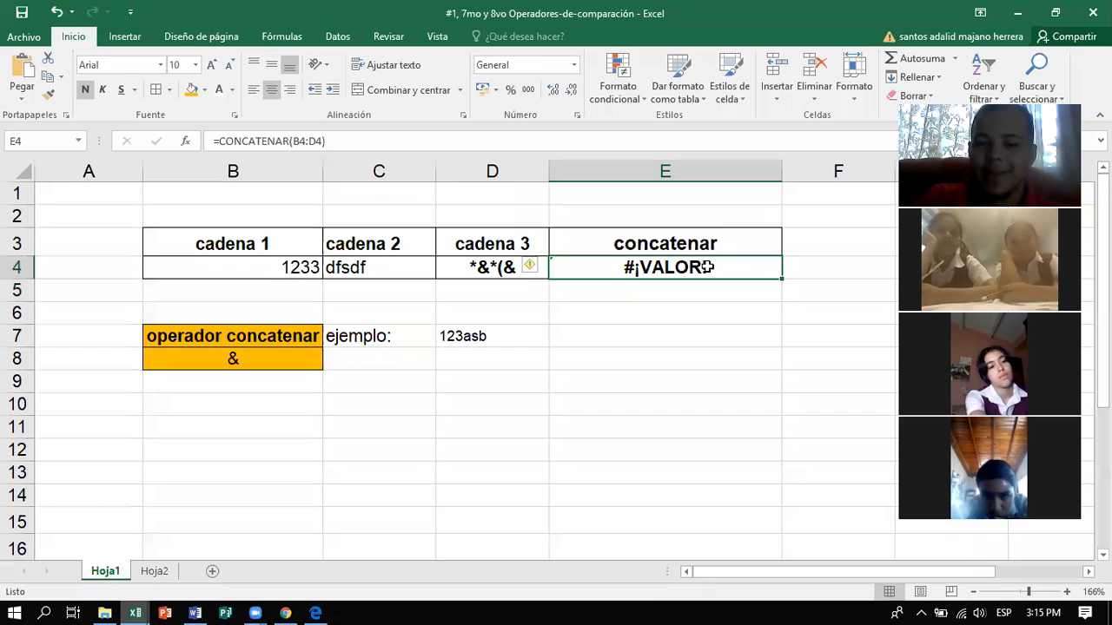
click(481, 269)
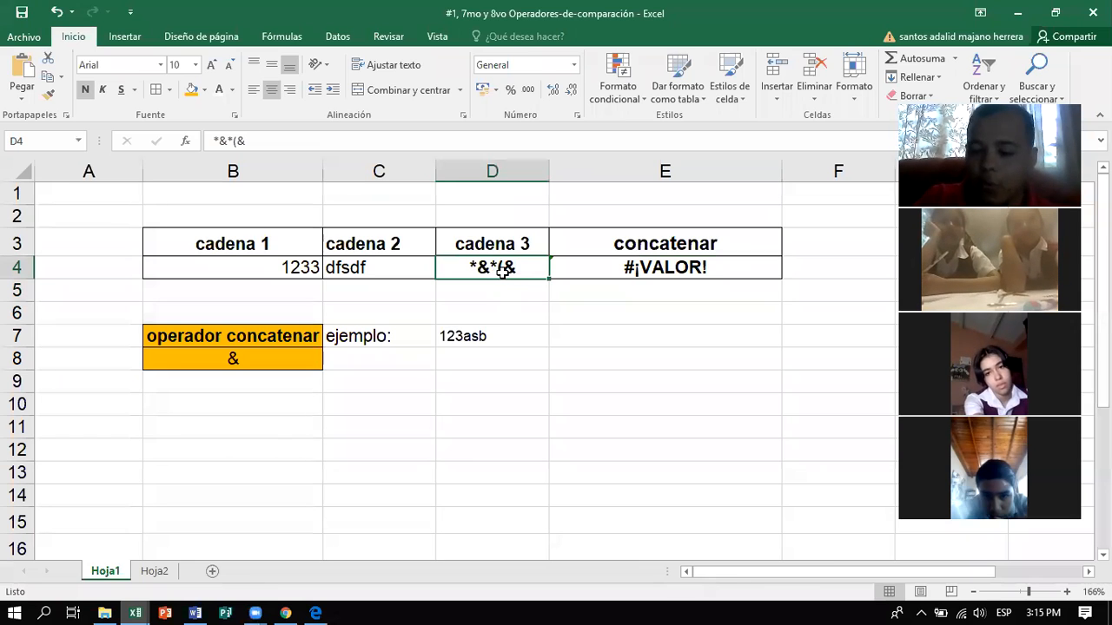
key(BackSpace)
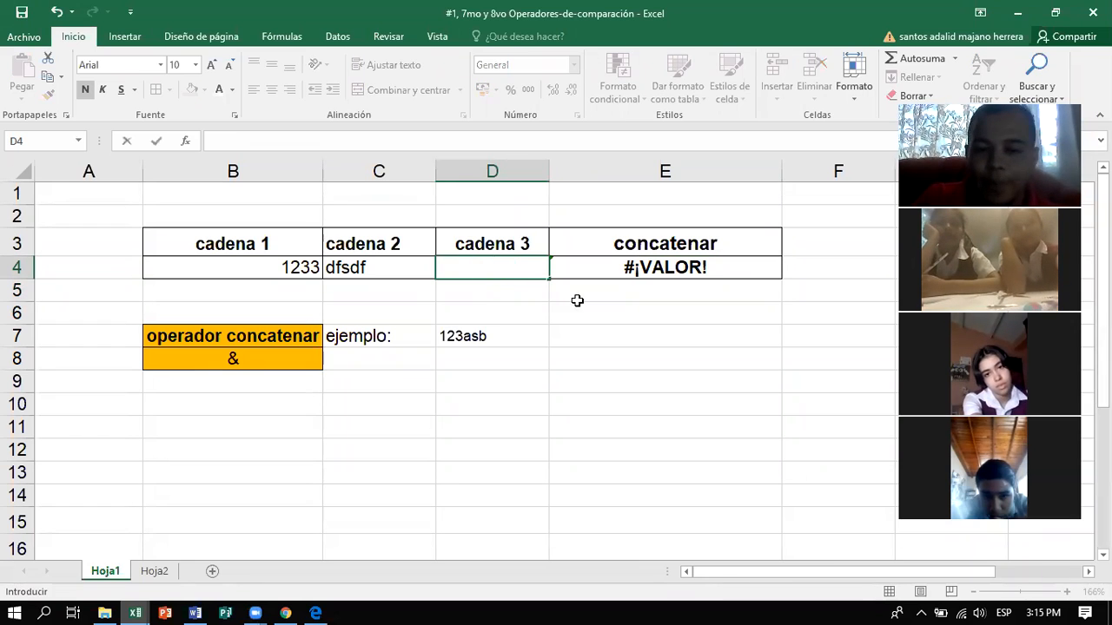
click(601, 316)
Replace the formula in cell E4 with =CONCATENAR(B4:C4) to try joining only the first two strings
click(663, 264)
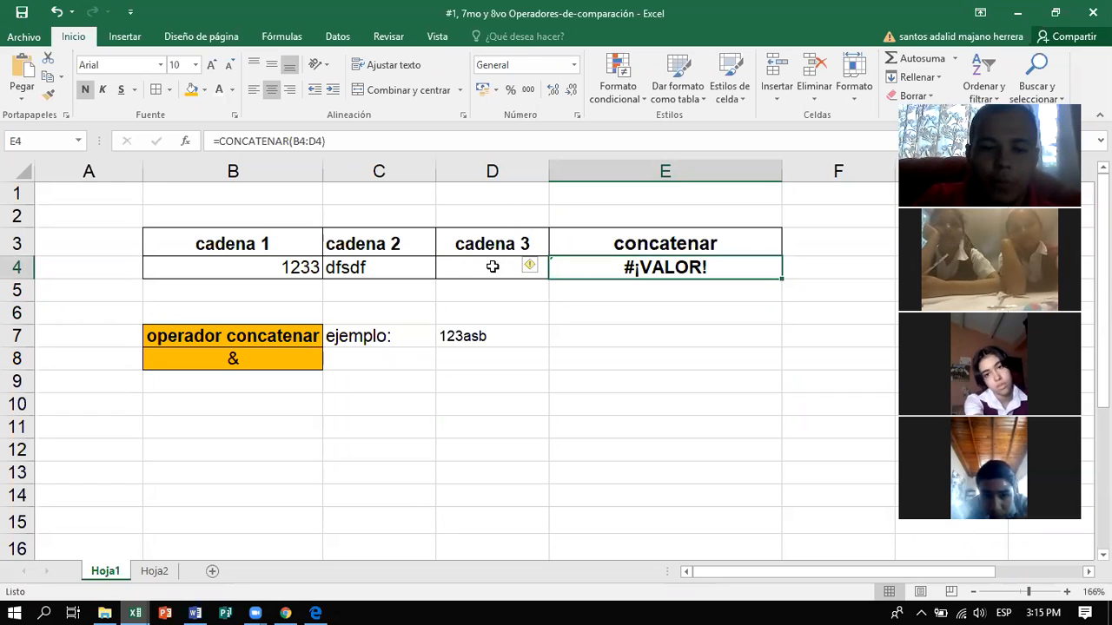
key(BackSpace)
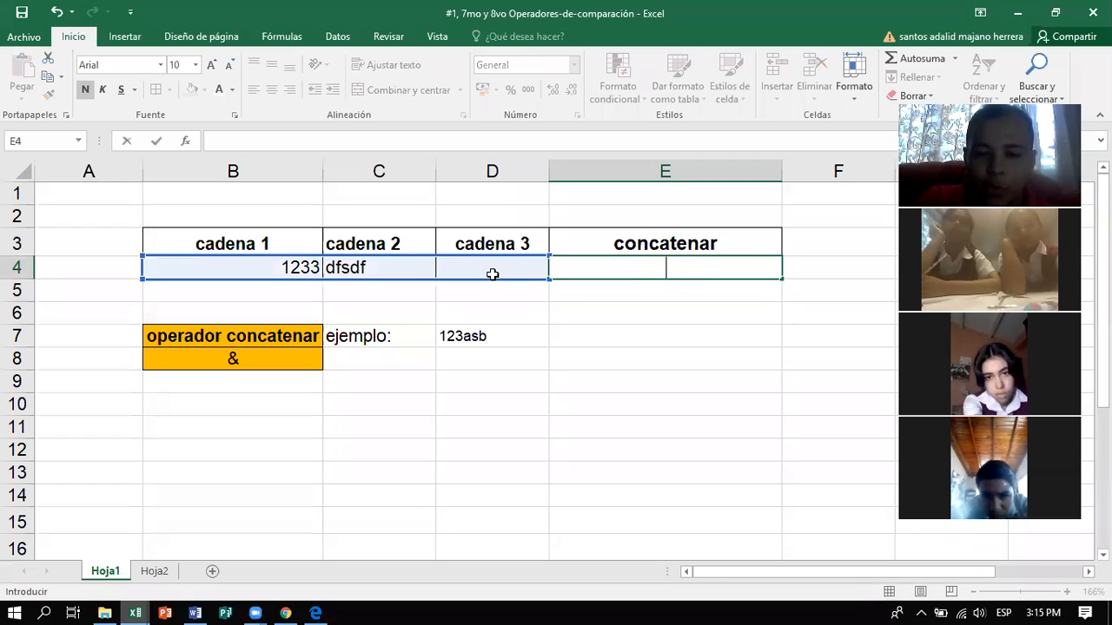
text(=con)
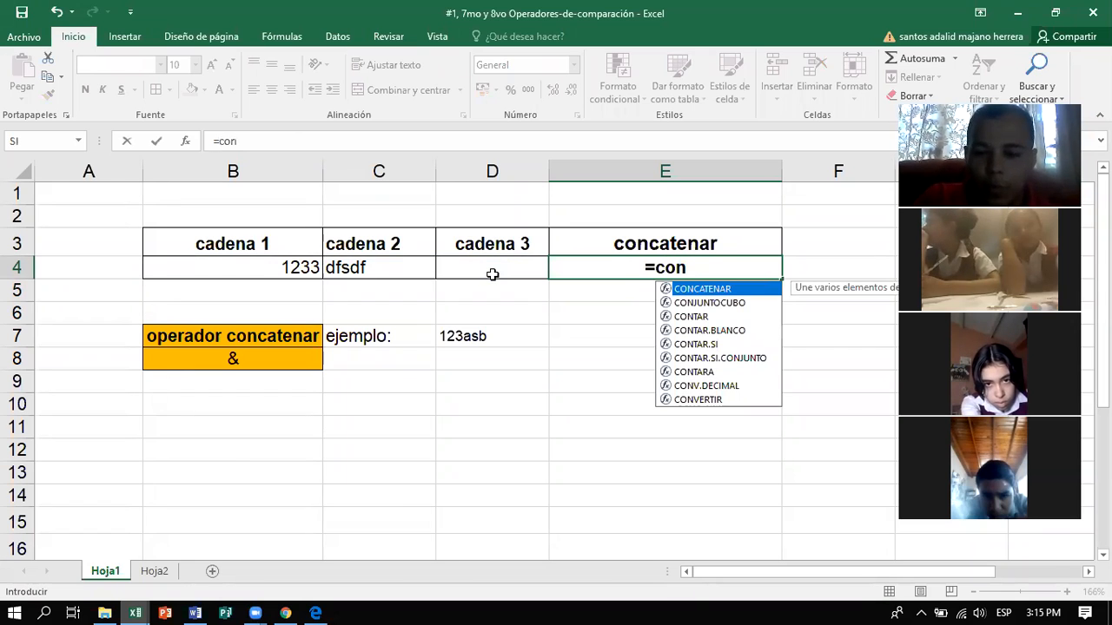
key(Tab)
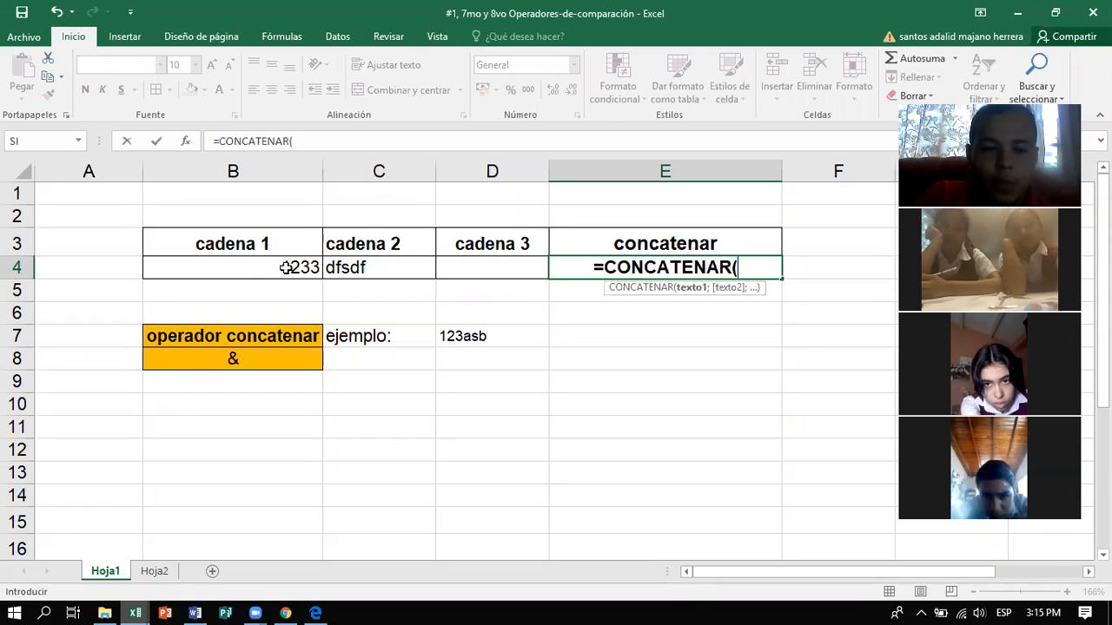
drag(288, 268, 341, 263)
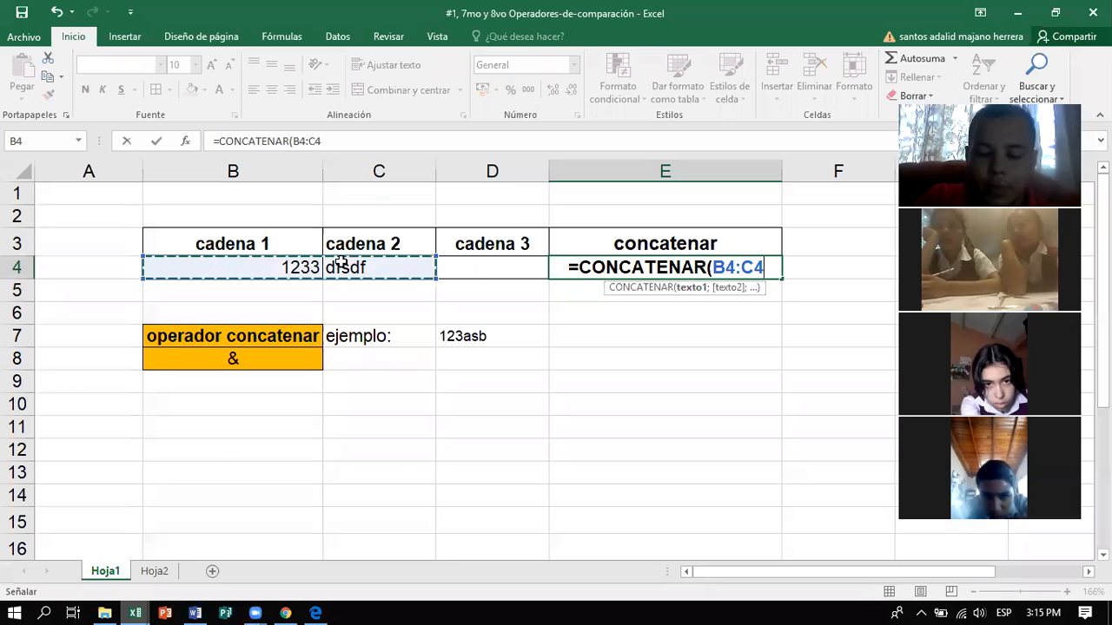
text())
key(Return)
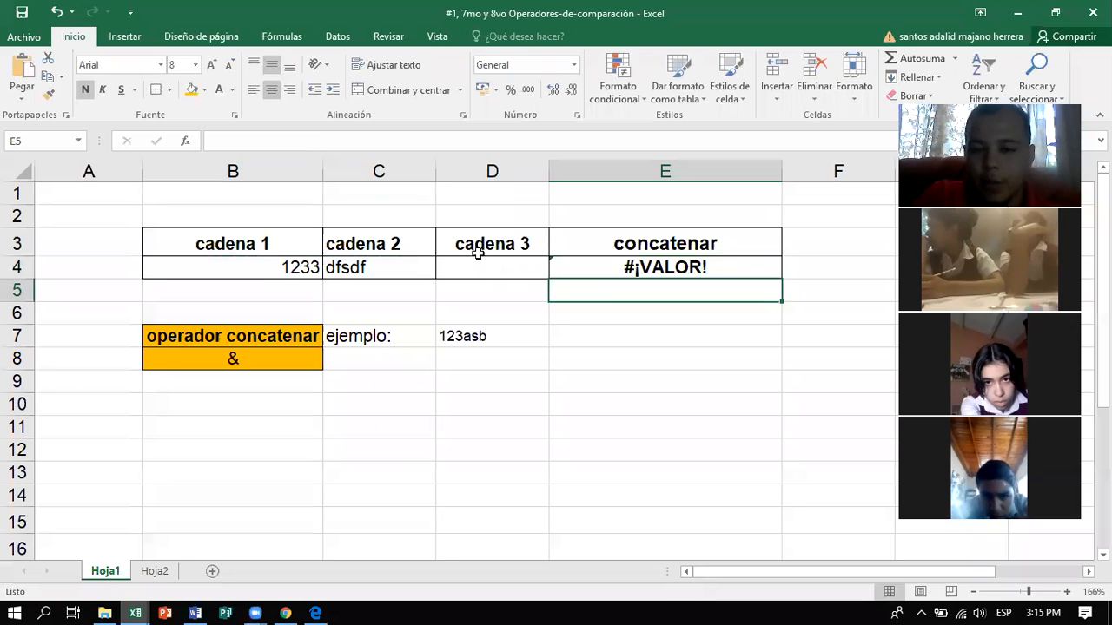
Widen column E slightly, inspect the formula in E4, and undo the widening
click(686, 269)
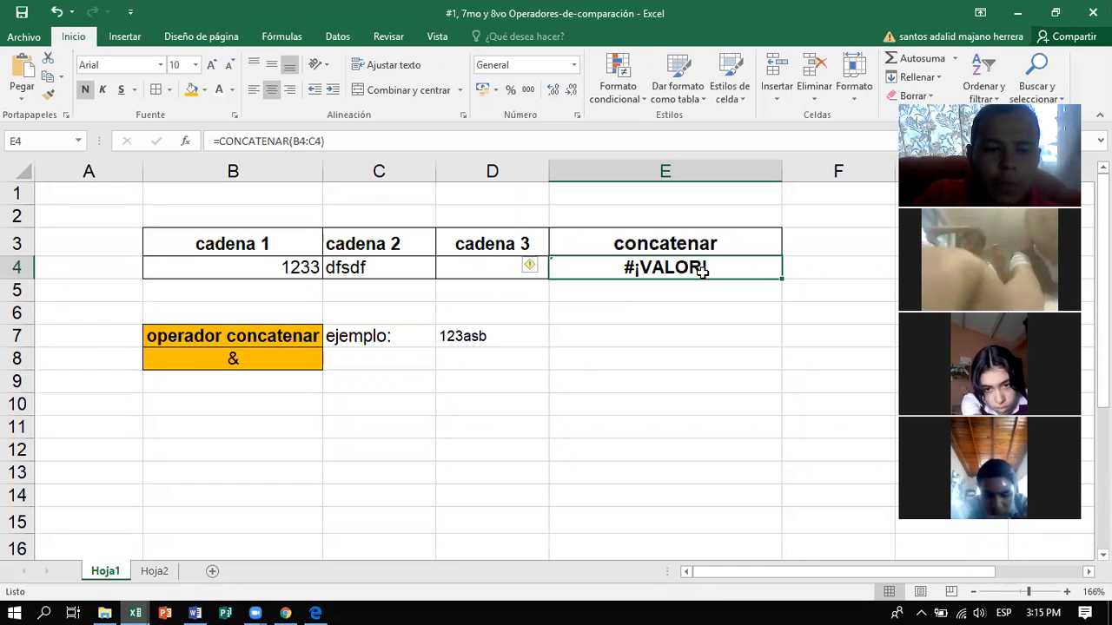
drag(781, 185, 830, 179)
key(Down)
key(Down)
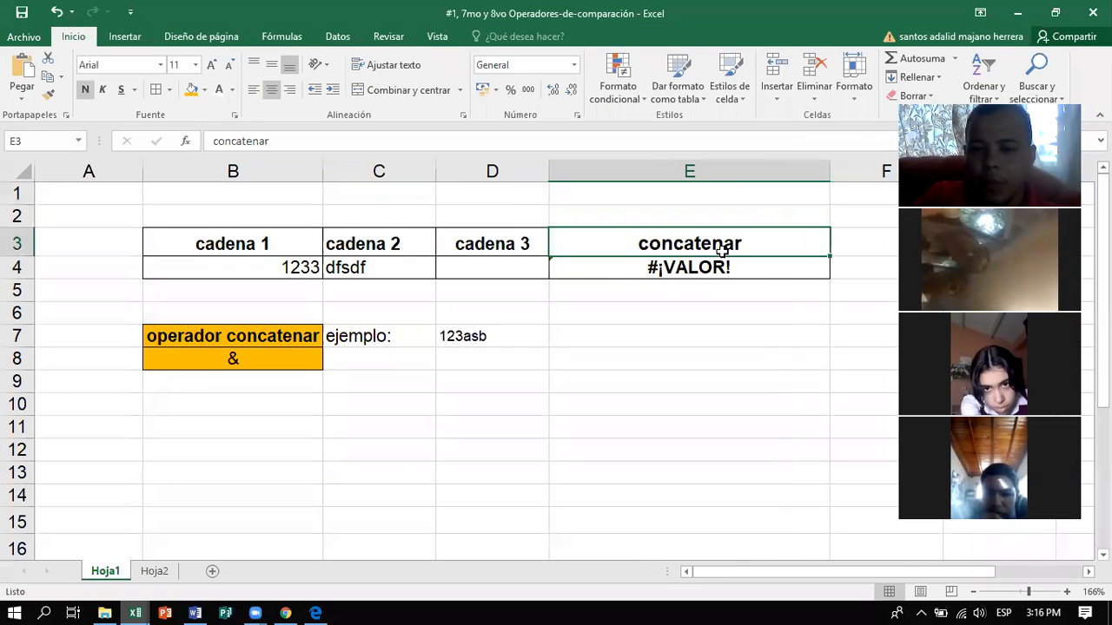
key(Down)
key(F2)
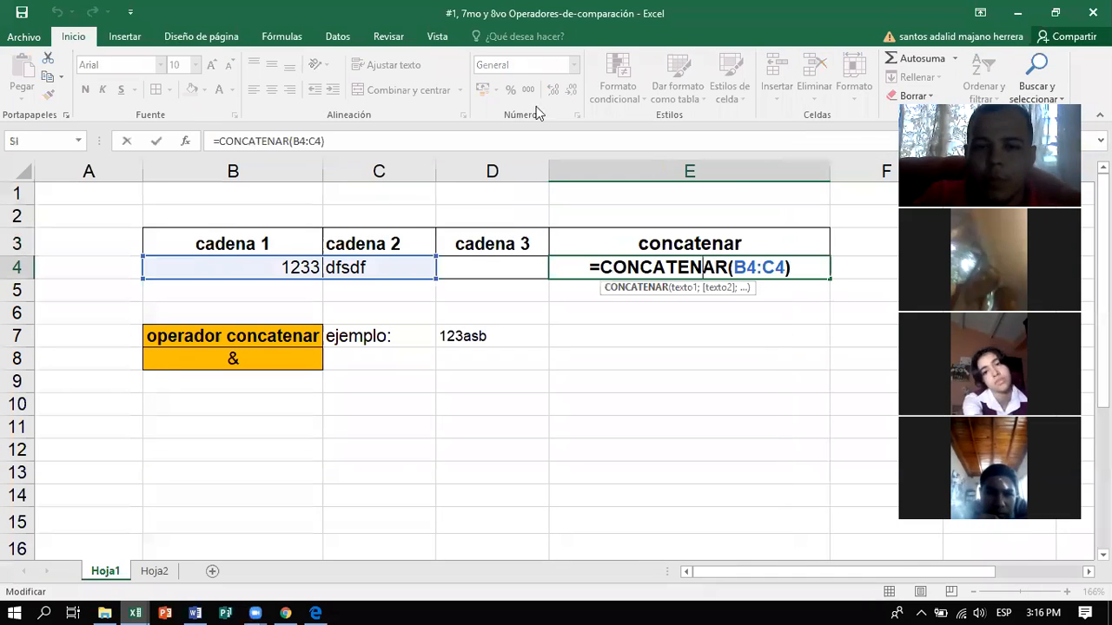
click(665, 366)
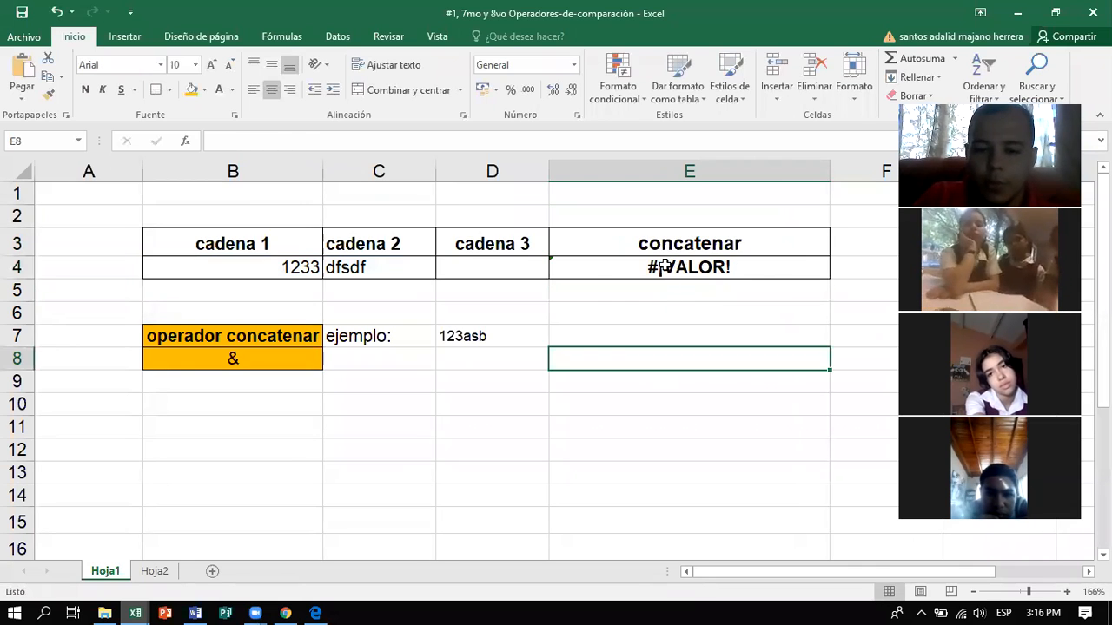
click(559, 264)
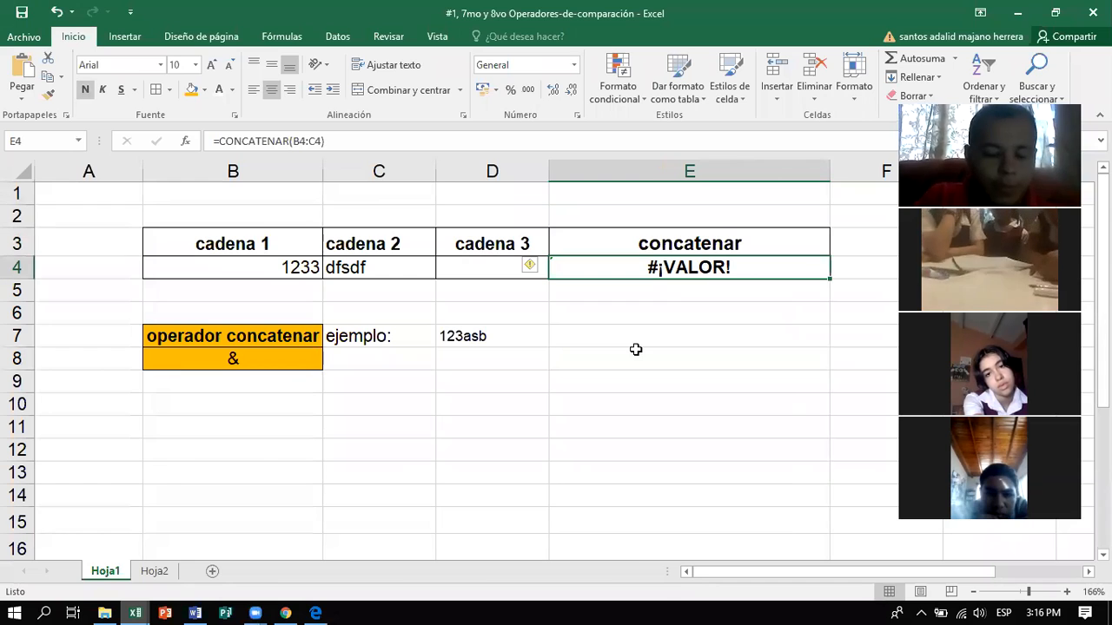
key(ctrl+z)
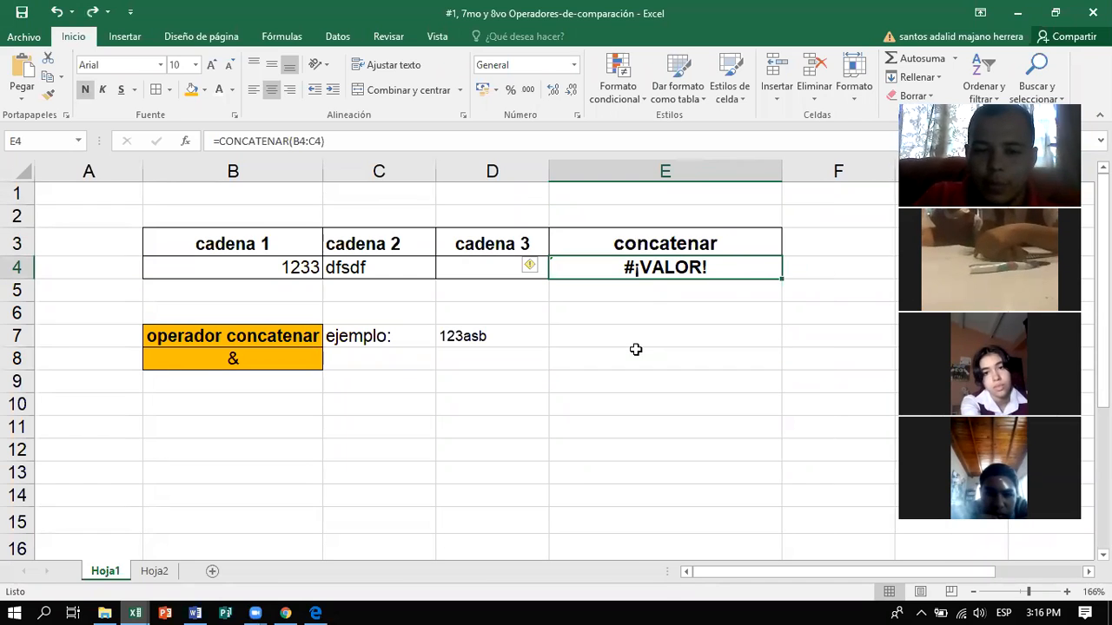
Correct the formula in cell E4 to =CONCATENAR(B4;C4), separating the two cell references with a semicolon
click(307, 141)
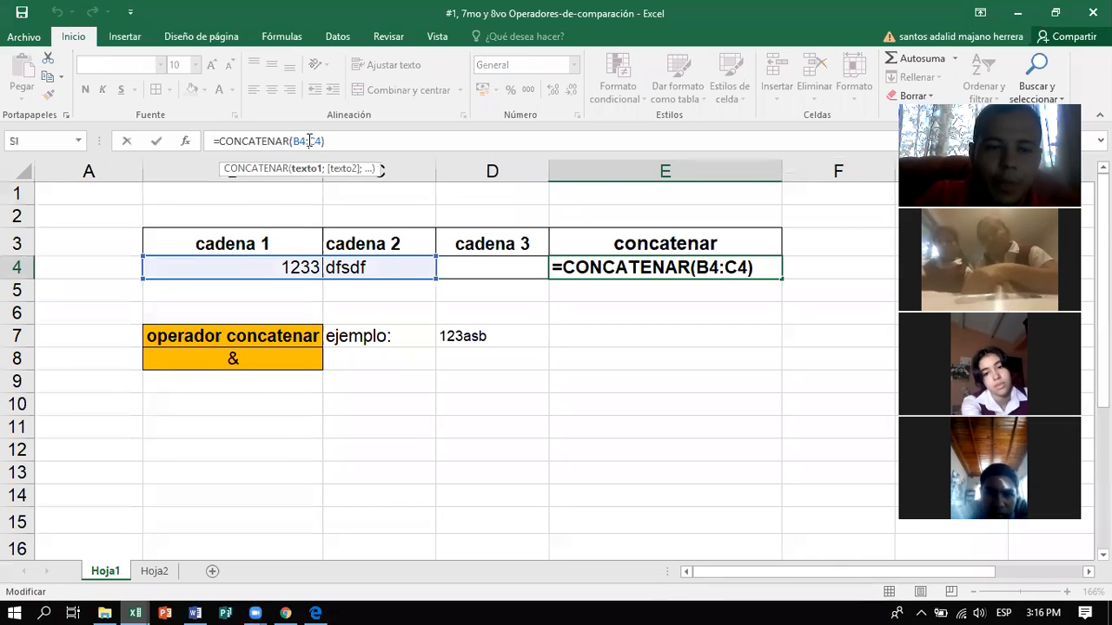
key(BackSpace)
text(;)
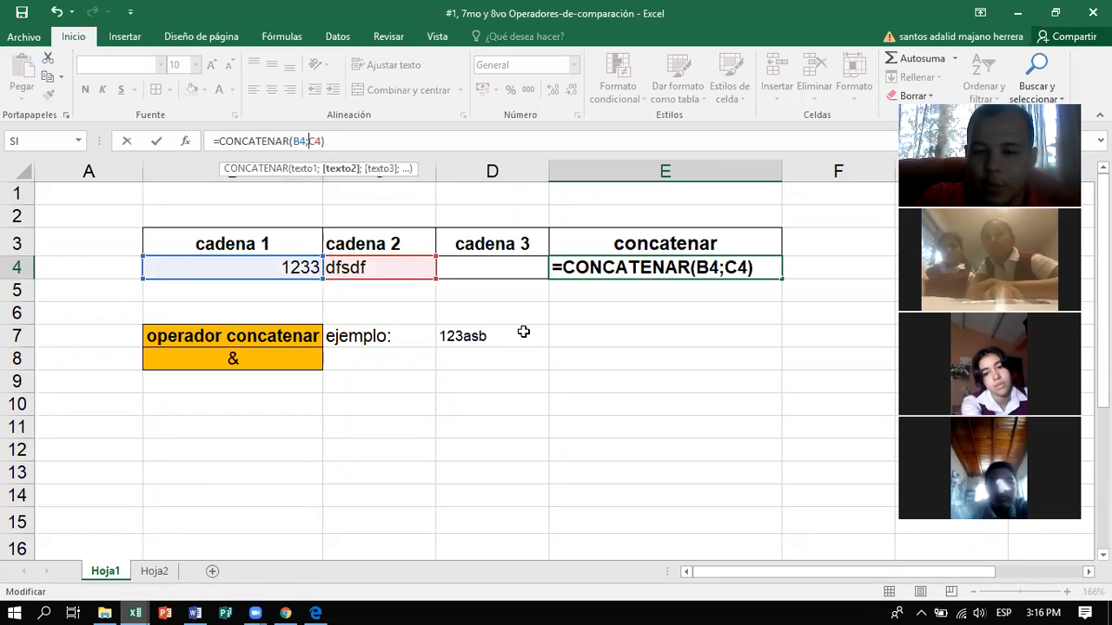
key(Return)
click(657, 271)
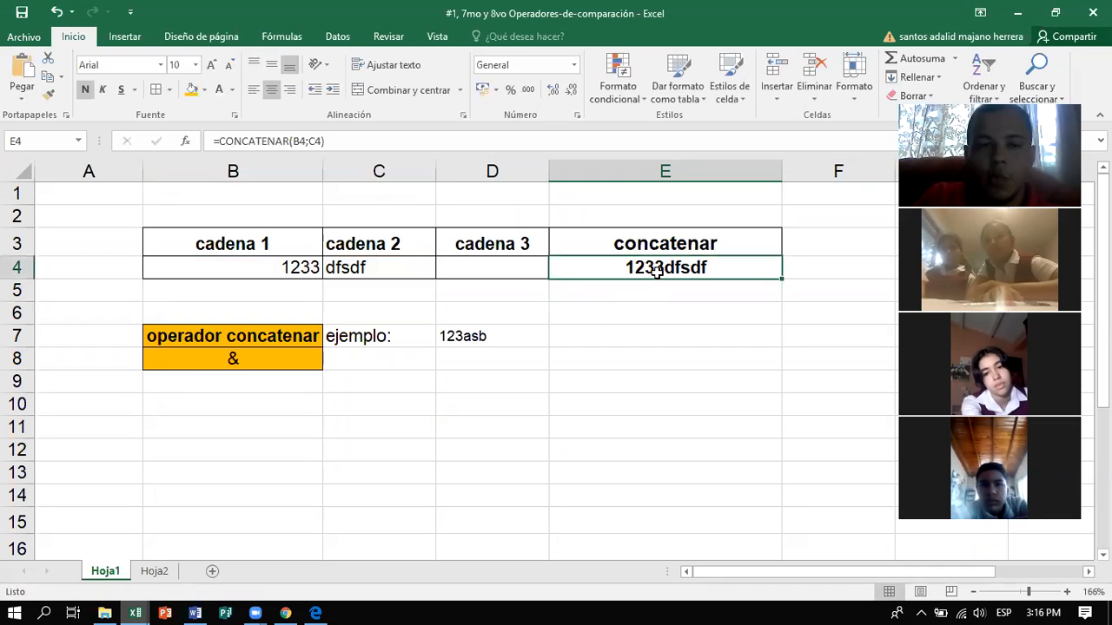
Fill cell E4 with orange and compare the joined text with the strings in B4 and C4
click(191, 90)
click(618, 331)
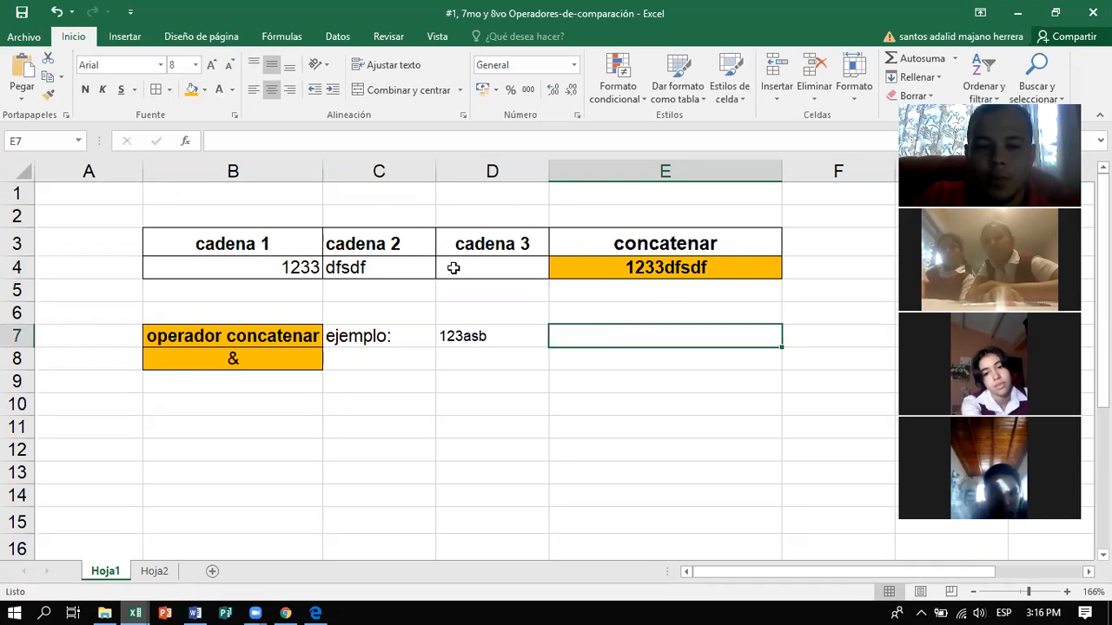
click(288, 270)
click(341, 265)
click(278, 267)
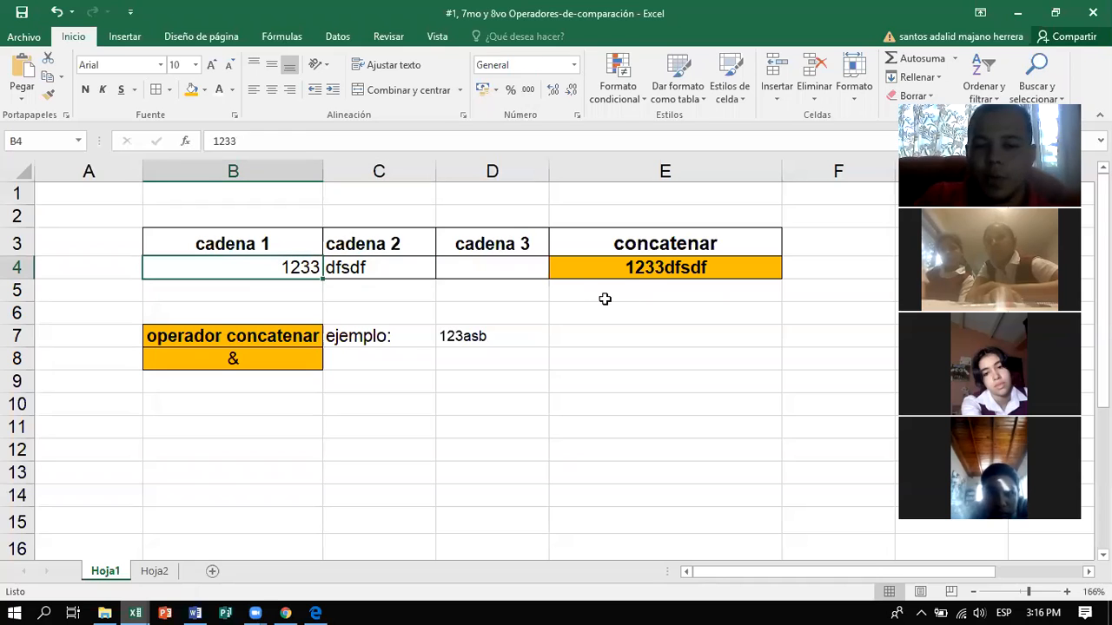
click(636, 269)
click(653, 348)
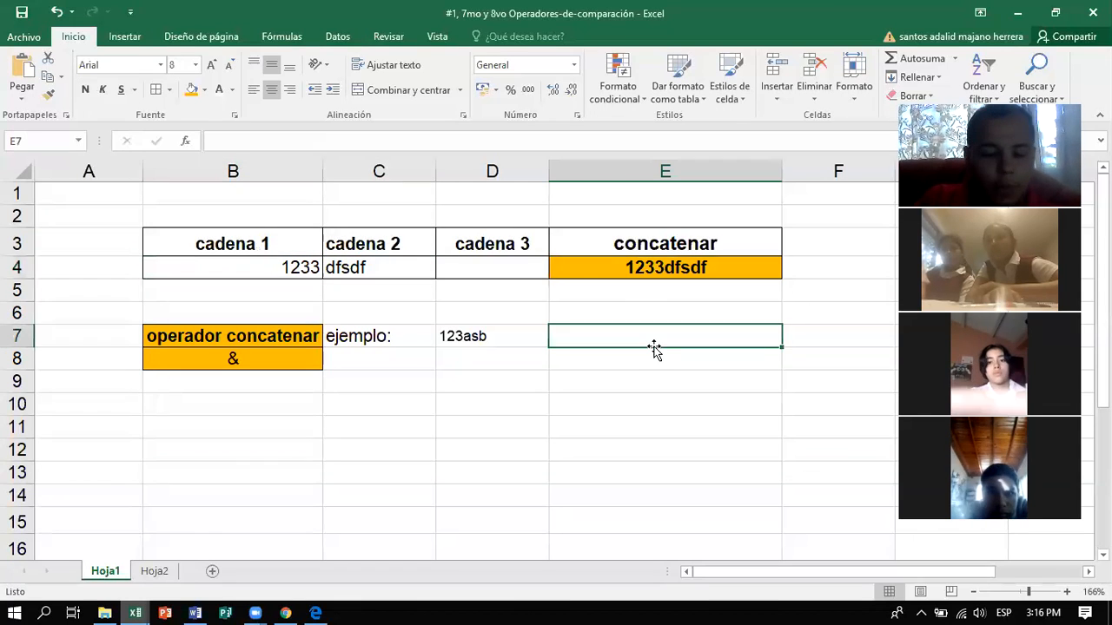
Undo the recent edits until the "cadena 3" string is back in D4 and E4 again holds =CONCATENAR(B4:D4)
key(ctrl+z)
key(ctrl+z)
key(ctrl+z)
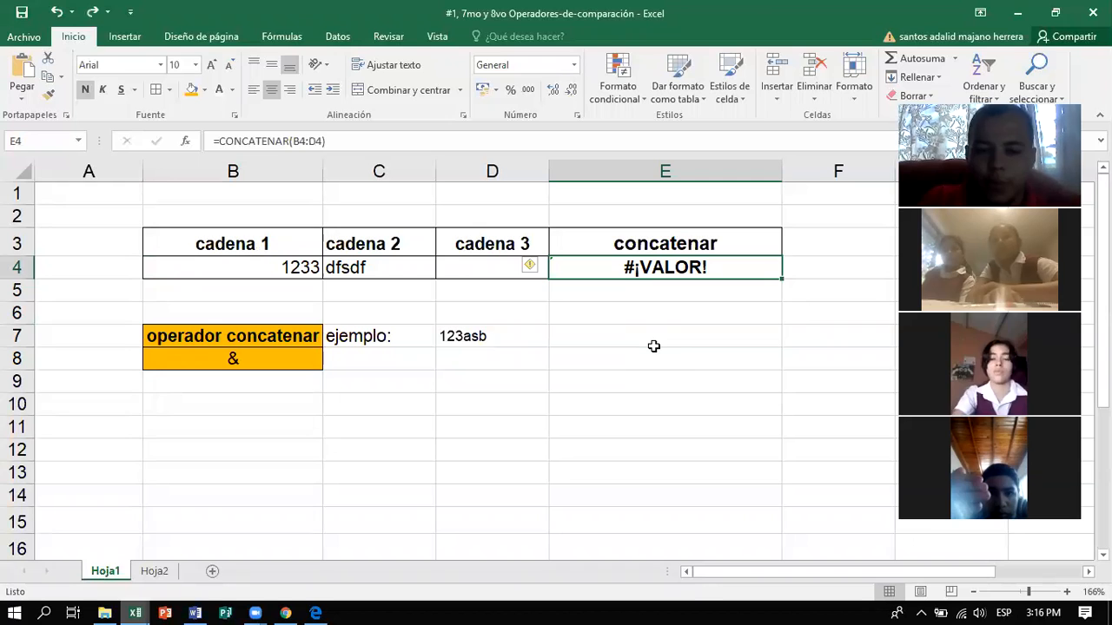
Change the formula in cell E4 to =CONCATENAR(B4;C4;D4) to join all three strings
click(646, 268)
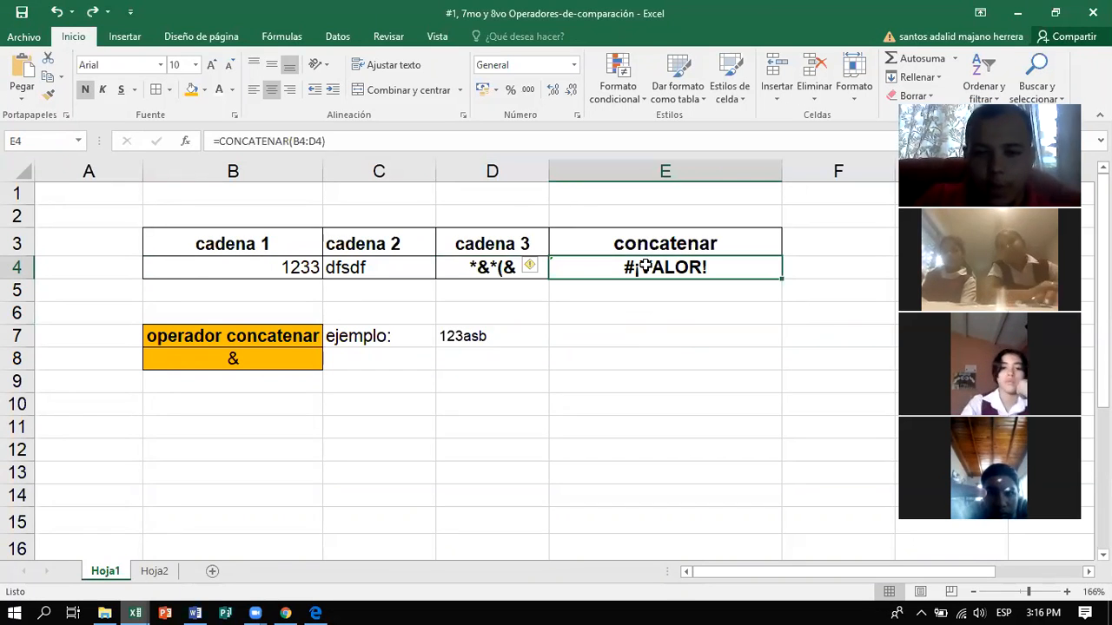
click(307, 142)
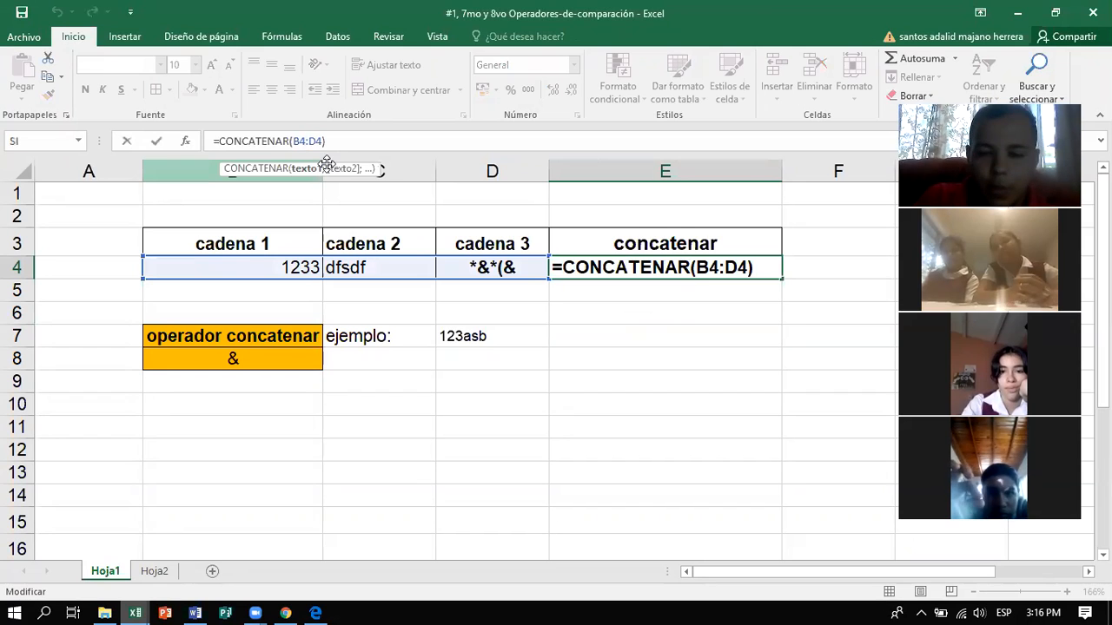
click(755, 269)
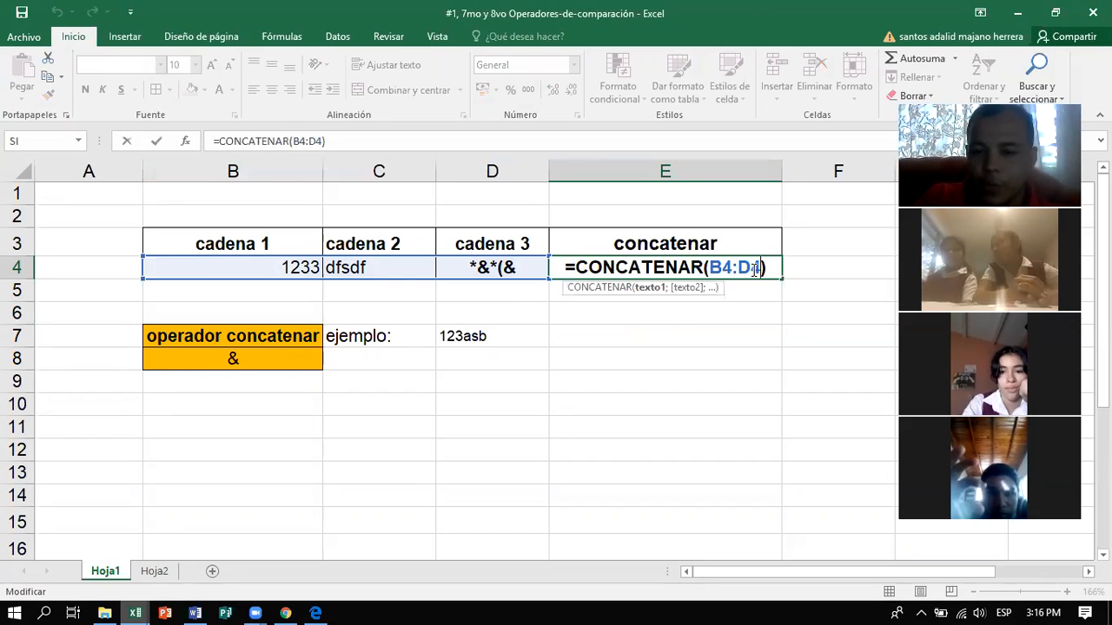
key(BackSpace)
key(BackSpace)
key(BackSpace)
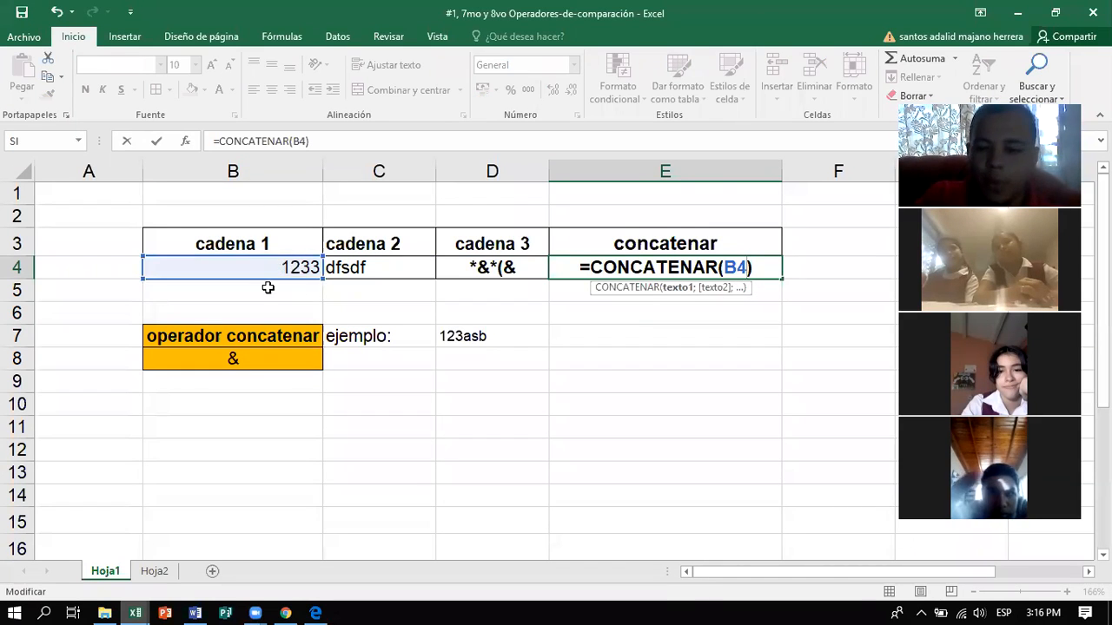
text(;)
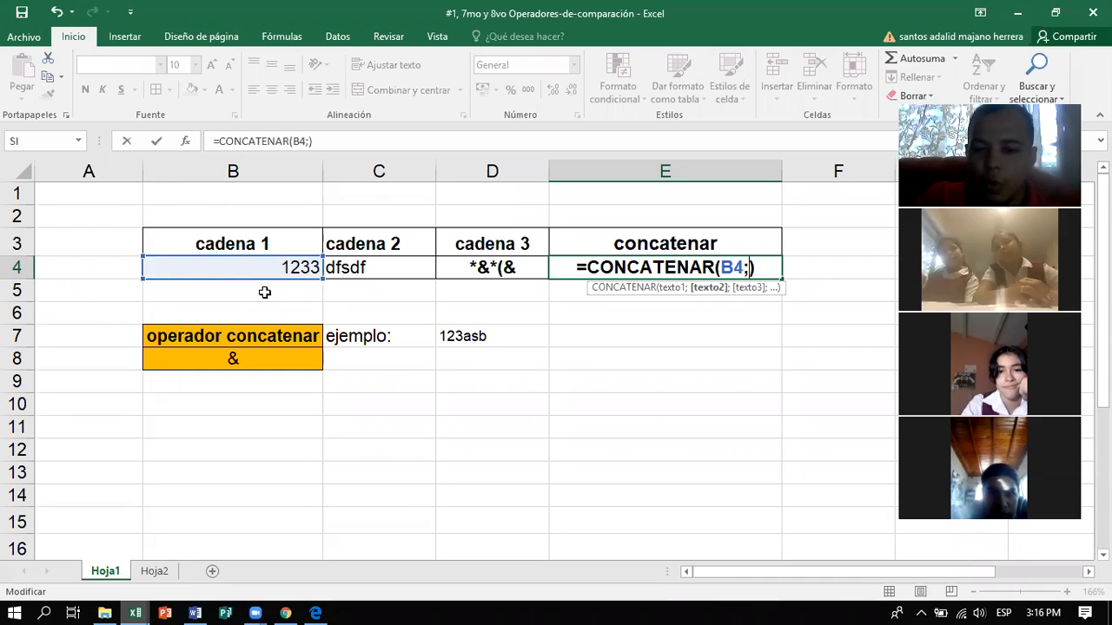
click(364, 268)
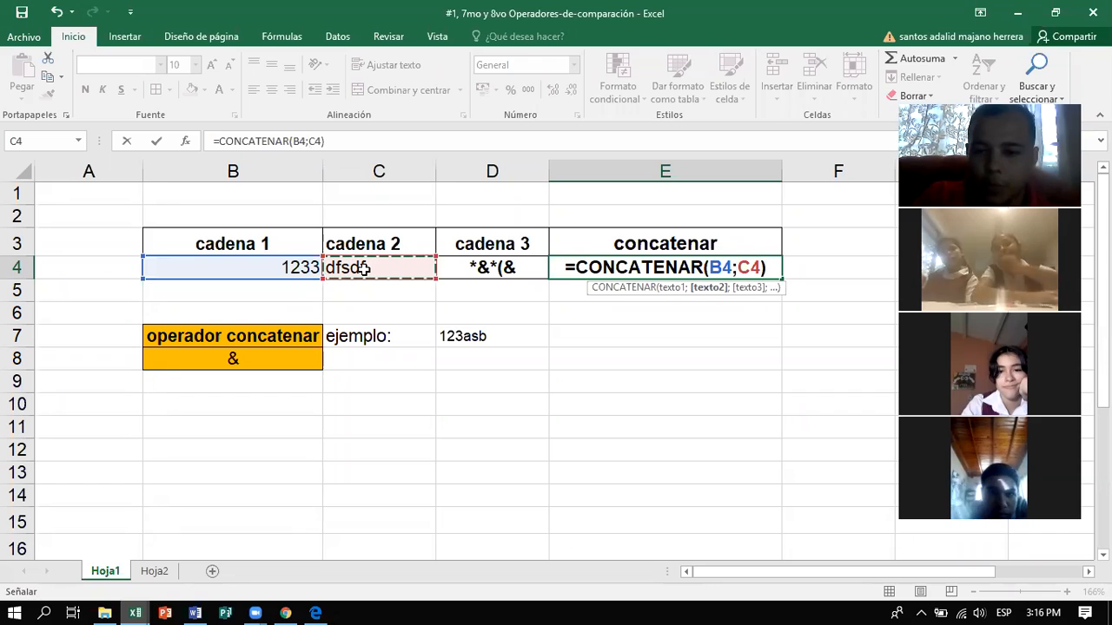
text(;)
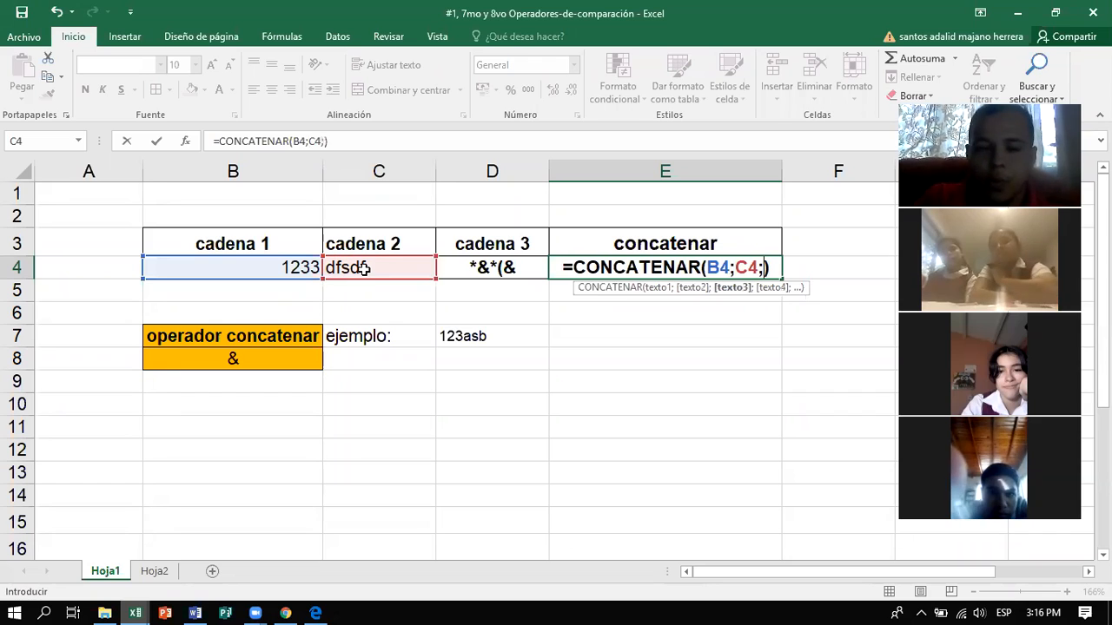
click(487, 267)
text())
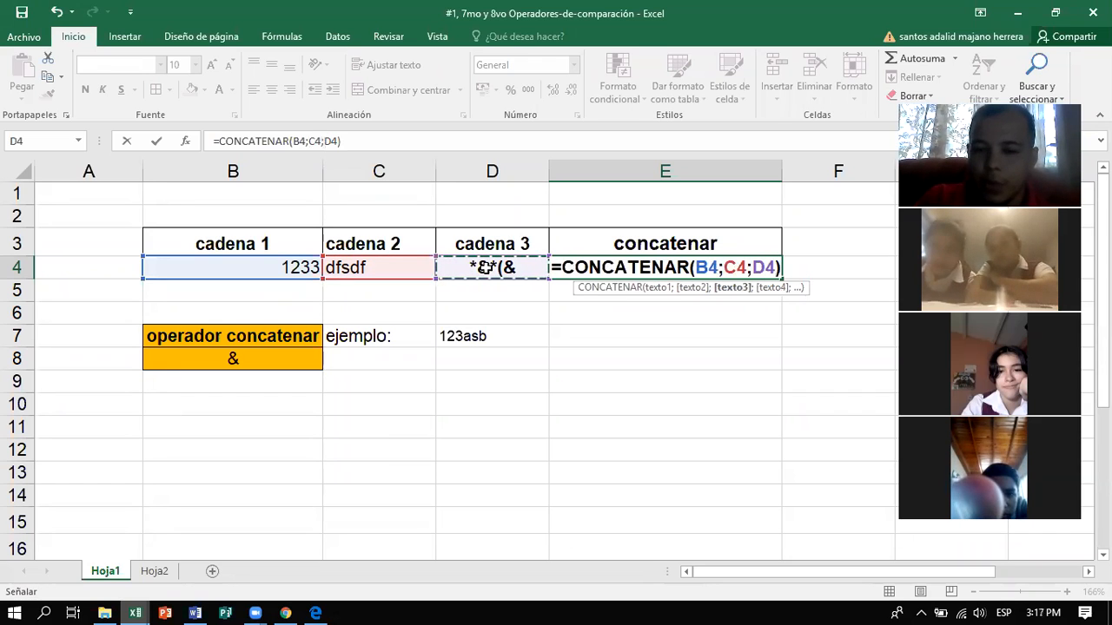
key(Return)
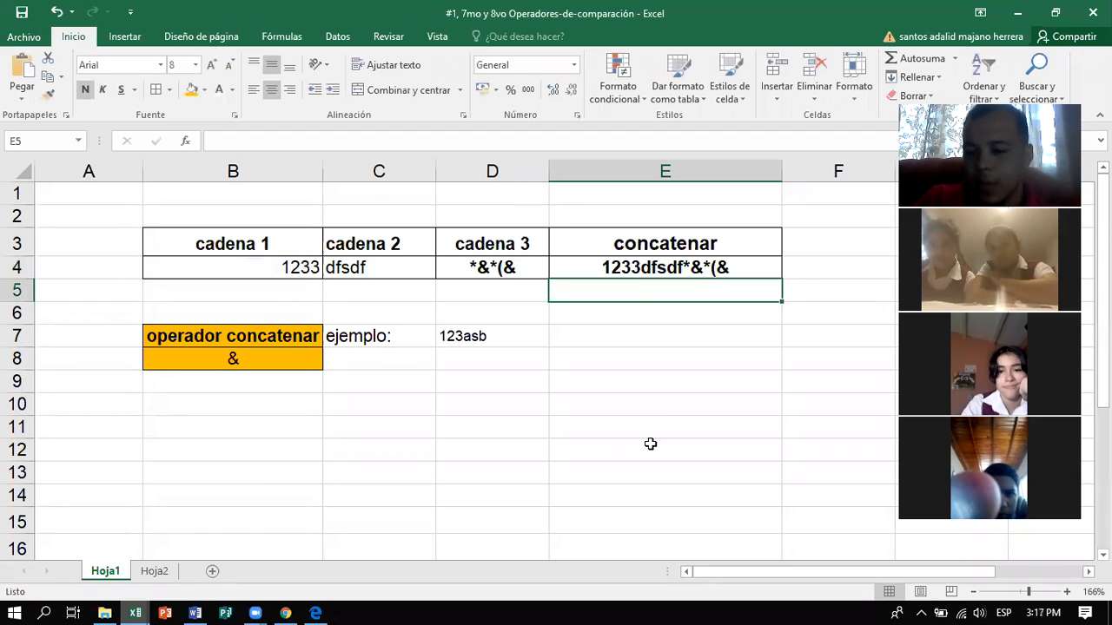
Compare the joined text in E4 with the strings in B4:D4 and fill cell E4 with orange
click(643, 268)
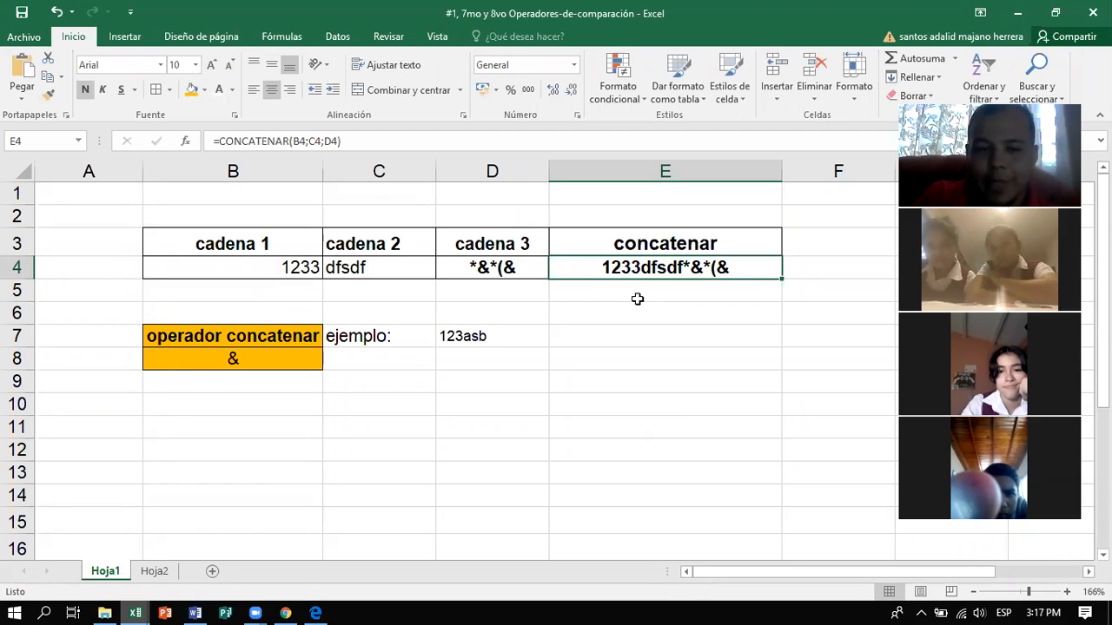
drag(260, 274, 474, 270)
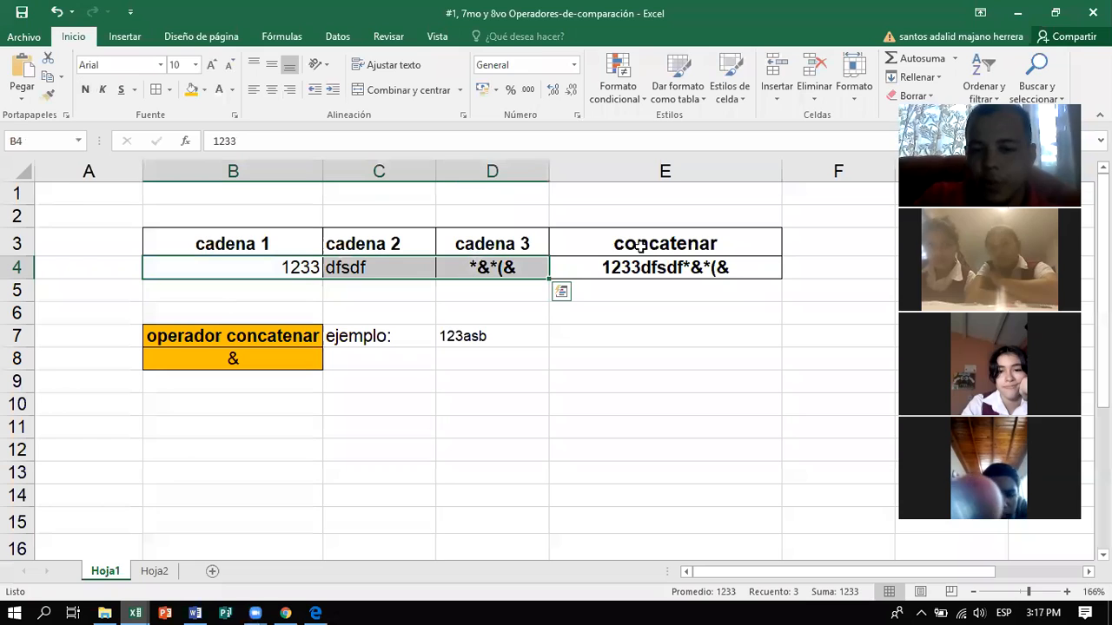
click(644, 269)
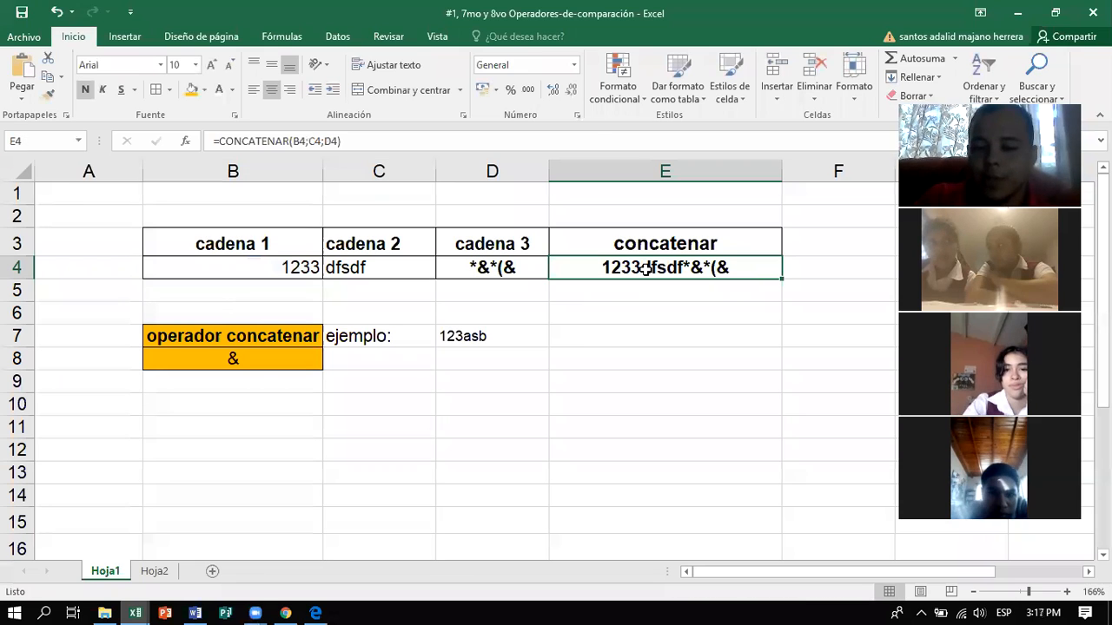
click(191, 89)
drag(595, 307, 613, 322)
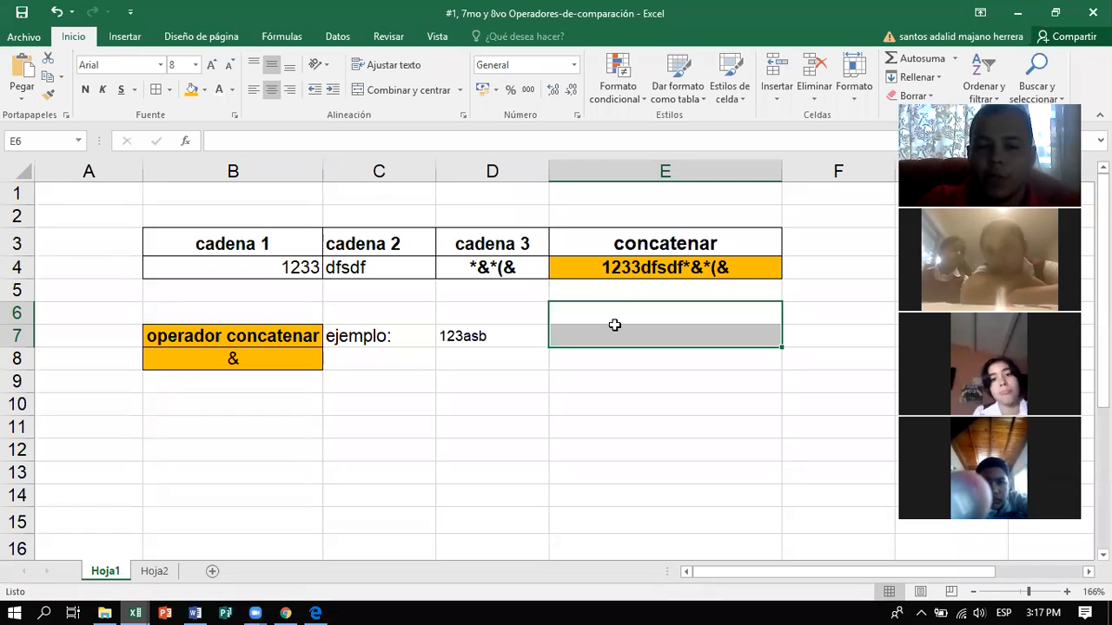
Enter =CONCATENAR(B4;C4;D4) in cell B10 to join the three strings below the & operator example
click(223, 364)
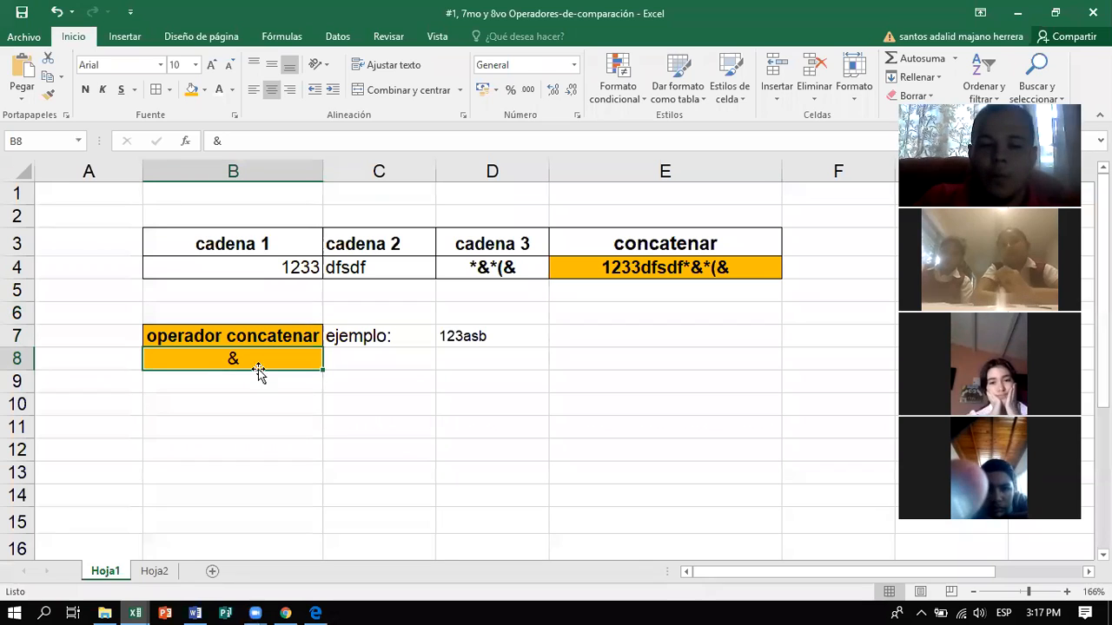
click(275, 386)
click(260, 400)
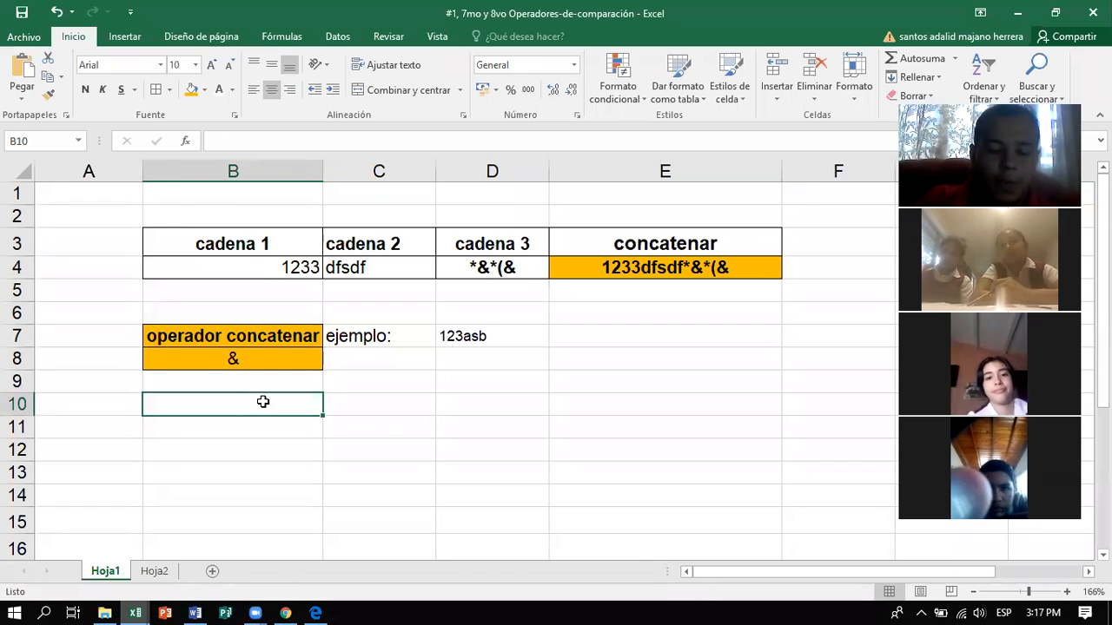
text())
text(=)
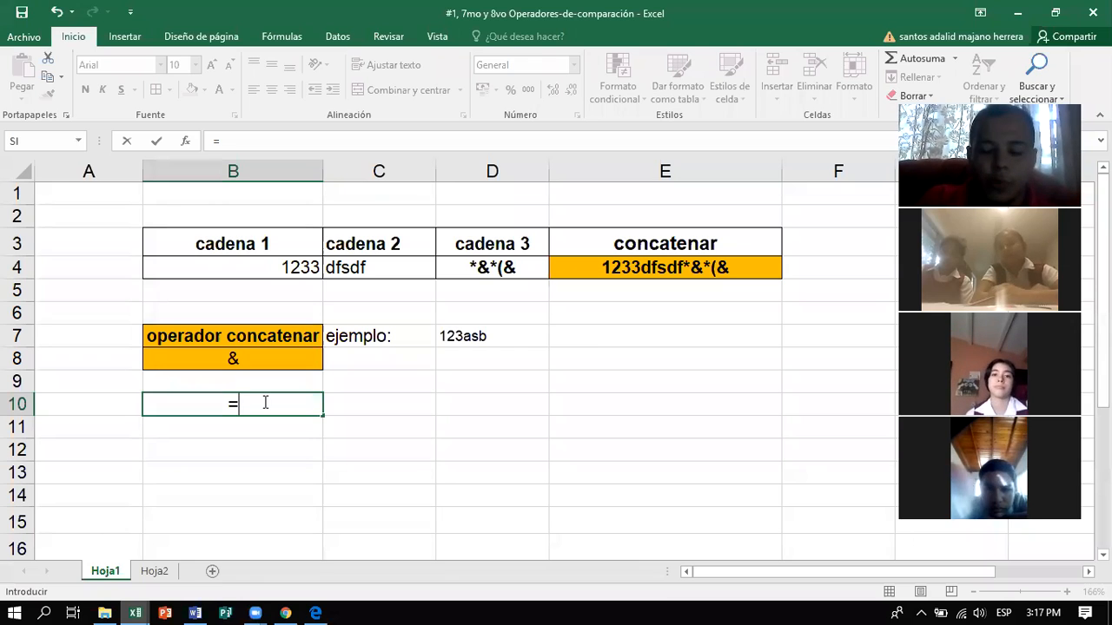
text(concate)
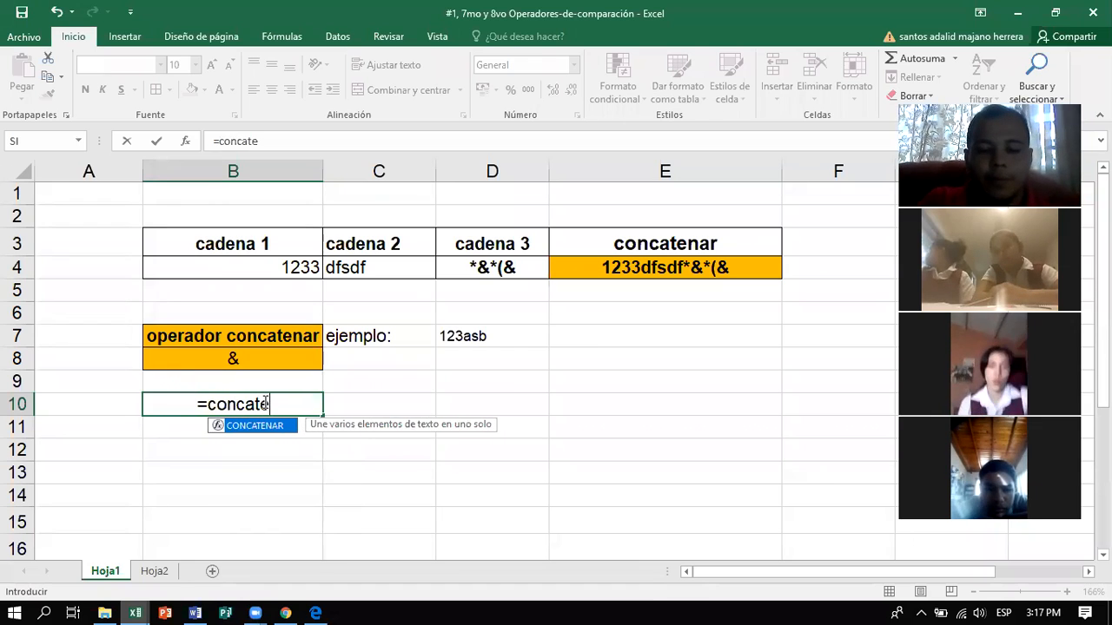
key(Tab)
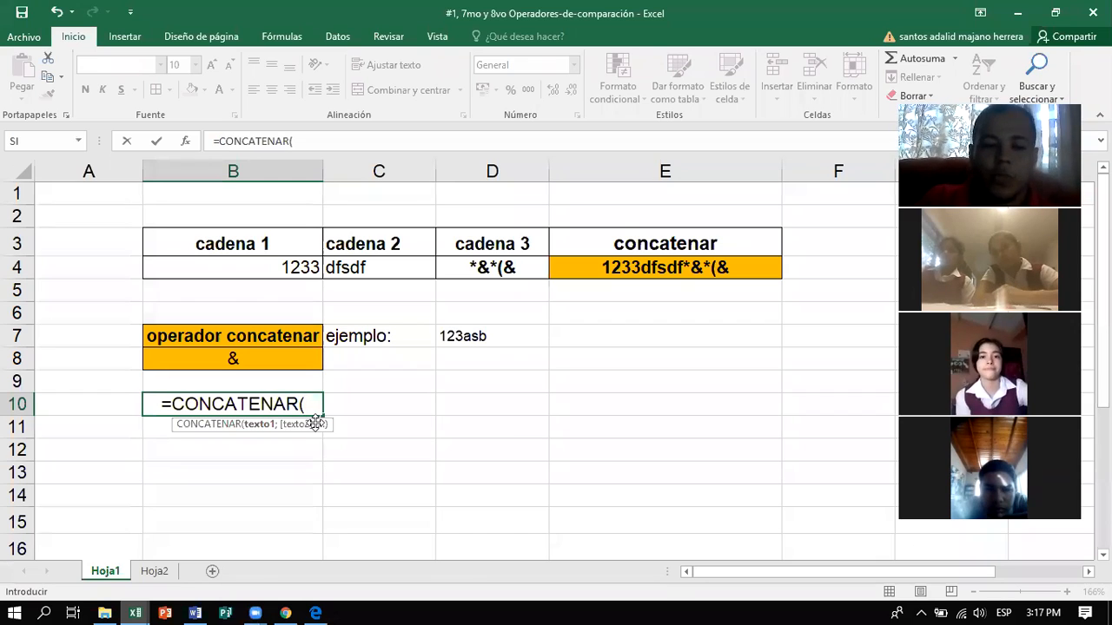
click(295, 267)
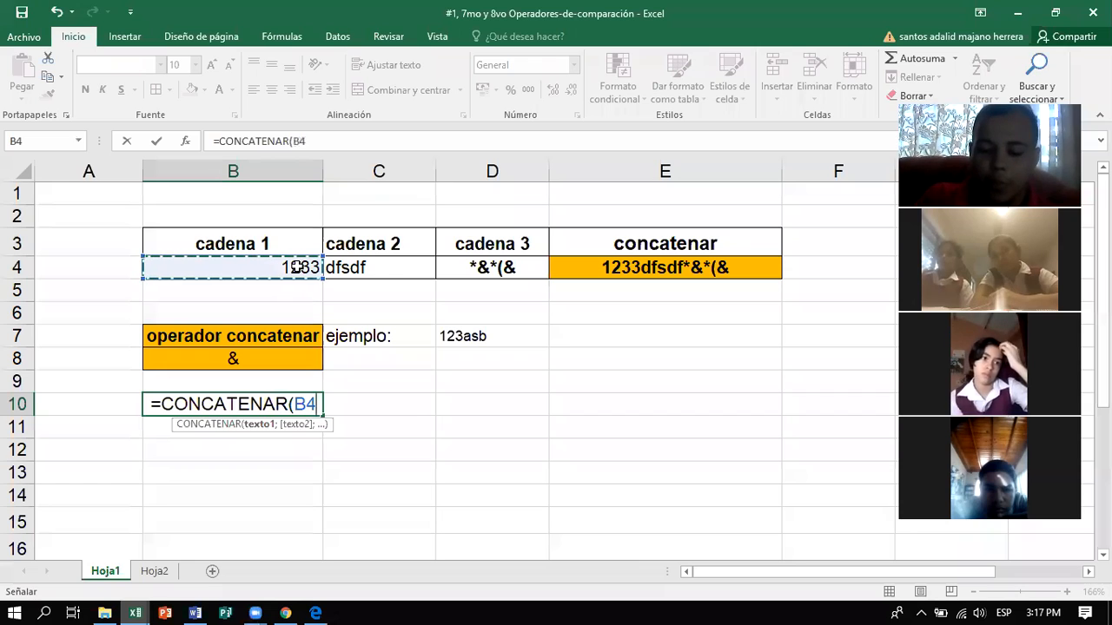
text(;)
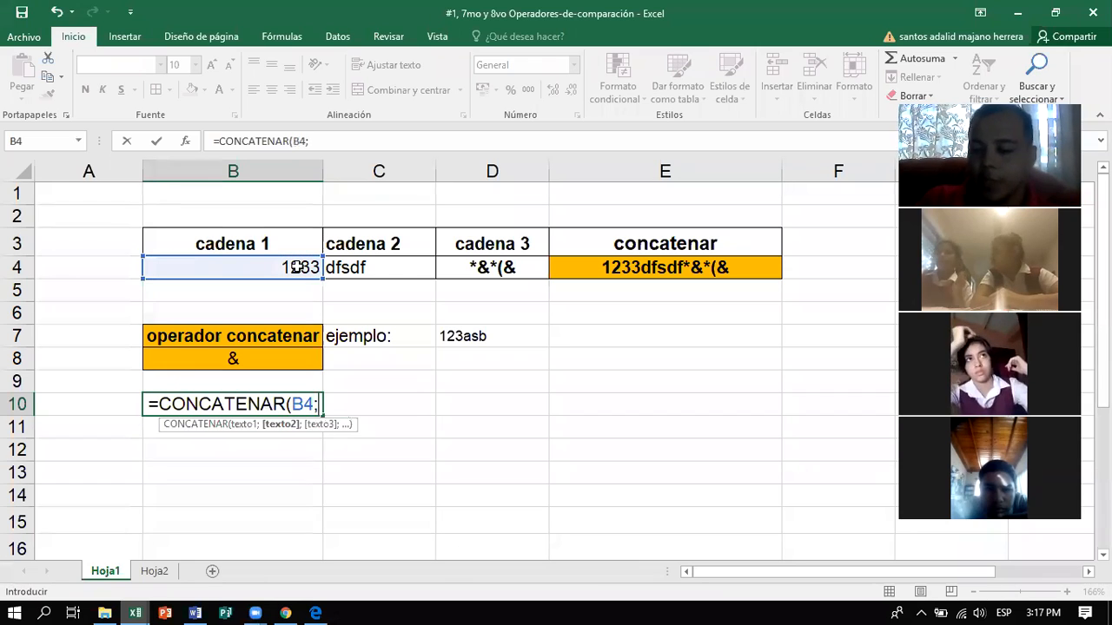
click(352, 266)
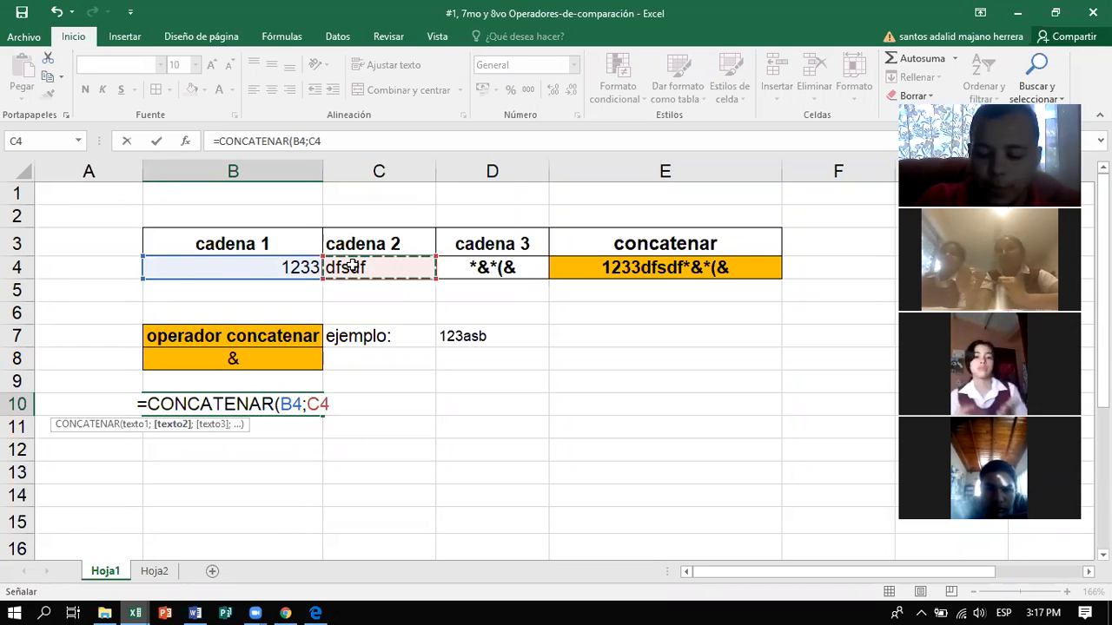
text(;)
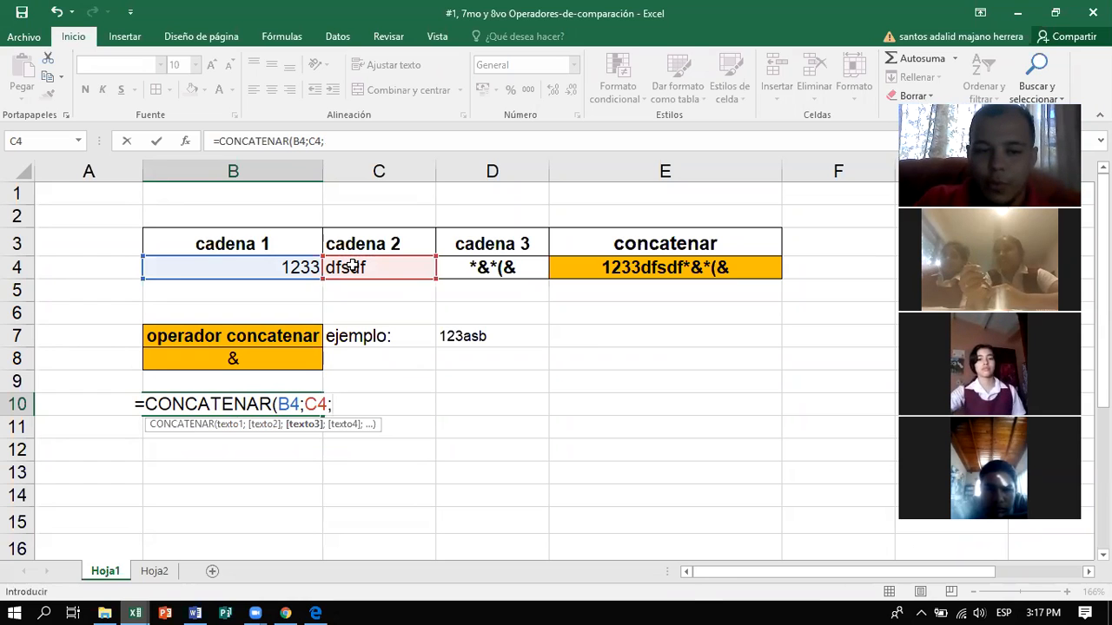
click(470, 270)
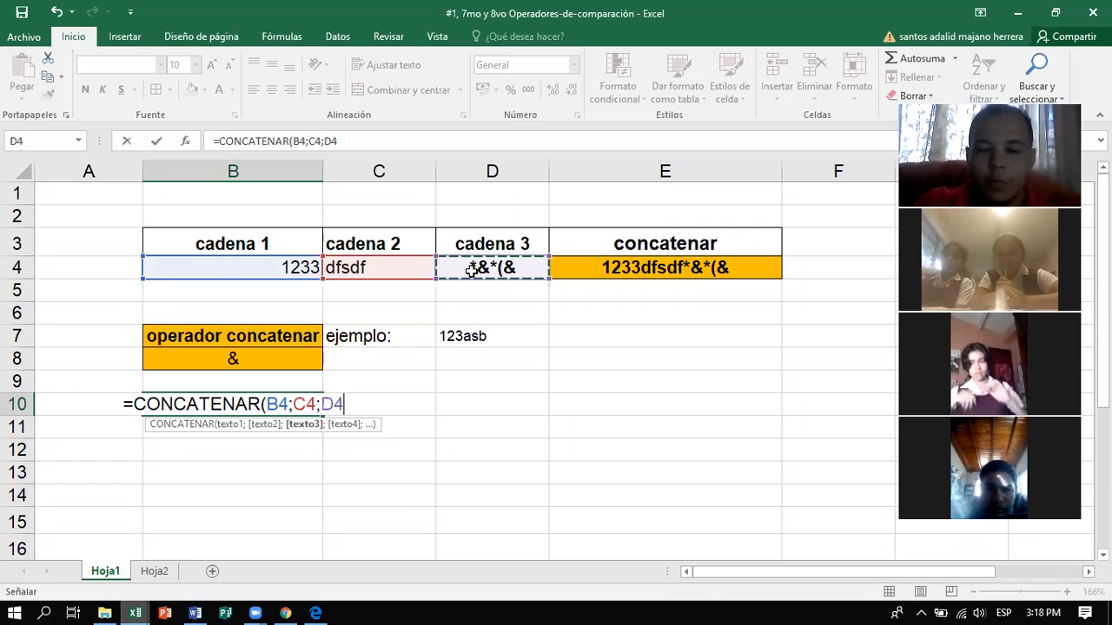
text(=)
key(BackSpace)
text())
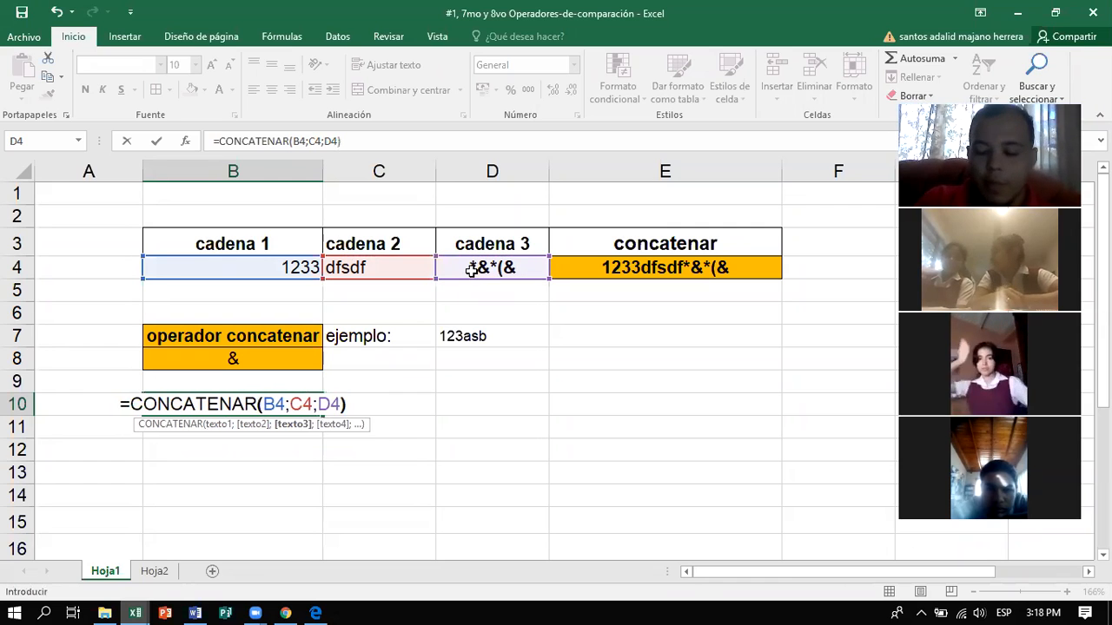
key(Return)
Compare the formula and joined text in cell B10 with those in cell E4
click(286, 404)
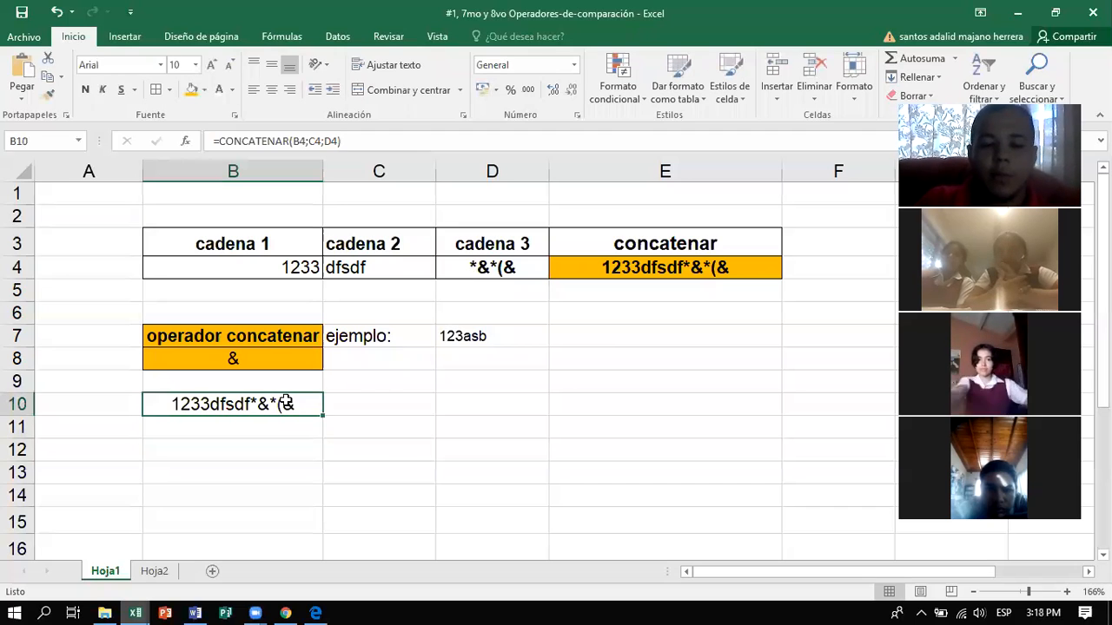
click(691, 262)
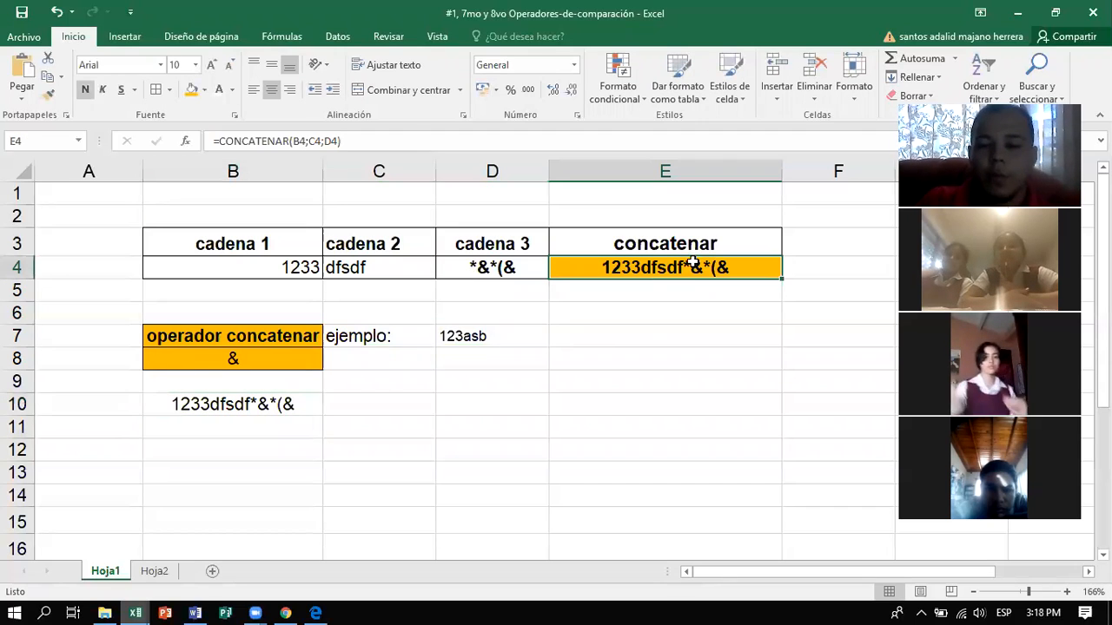
click(259, 403)
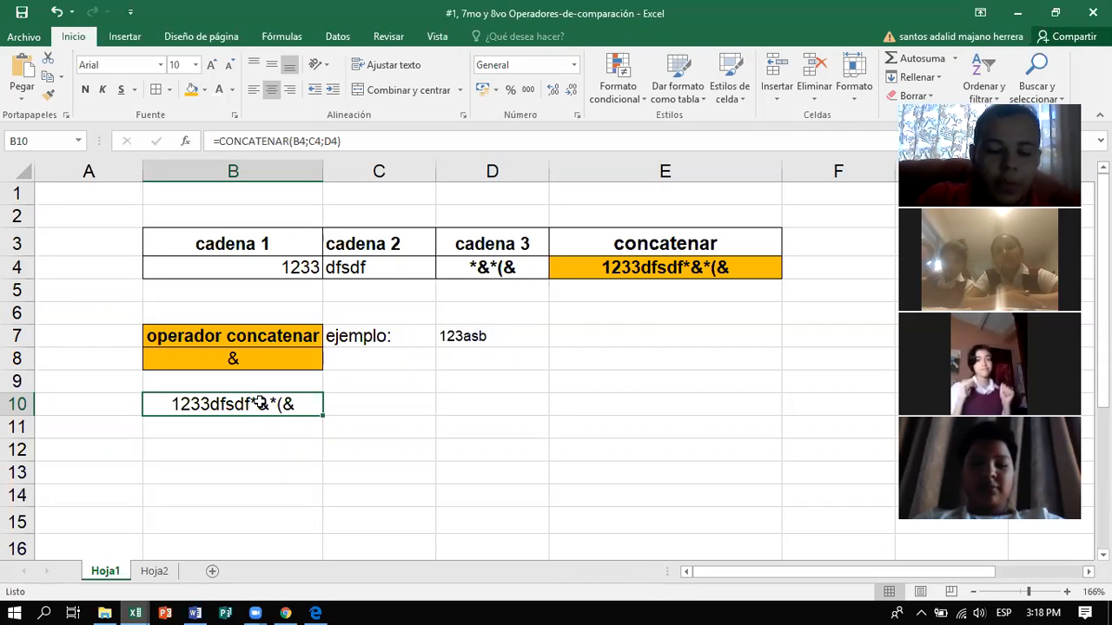
Replace the content of cell B10 with the & symbol, using the Spanish keyboard layout
text($)
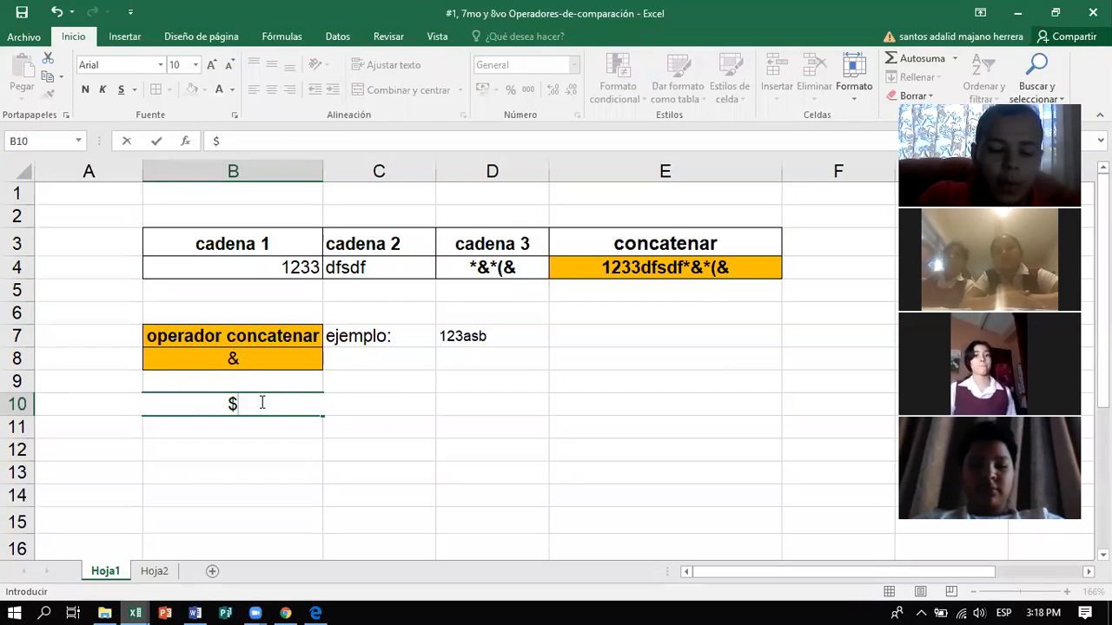
key(BackSpace)
text(%)
key(BackSpace)
text(&)
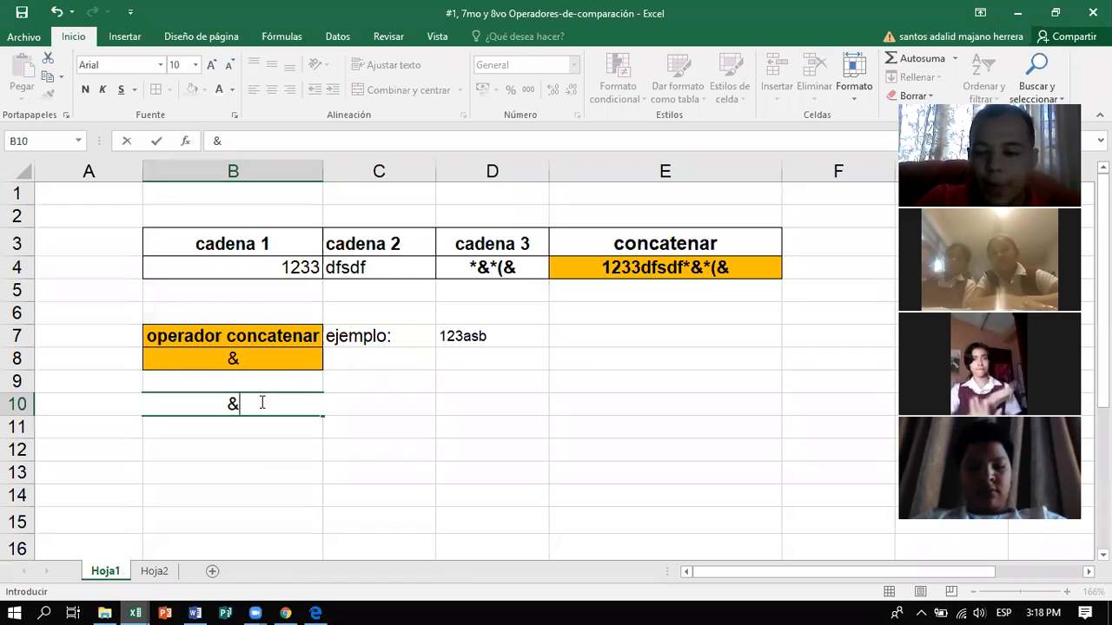
Switch the keyboard language to English and replace the entry in cell B10 with &&
click(1003, 610)
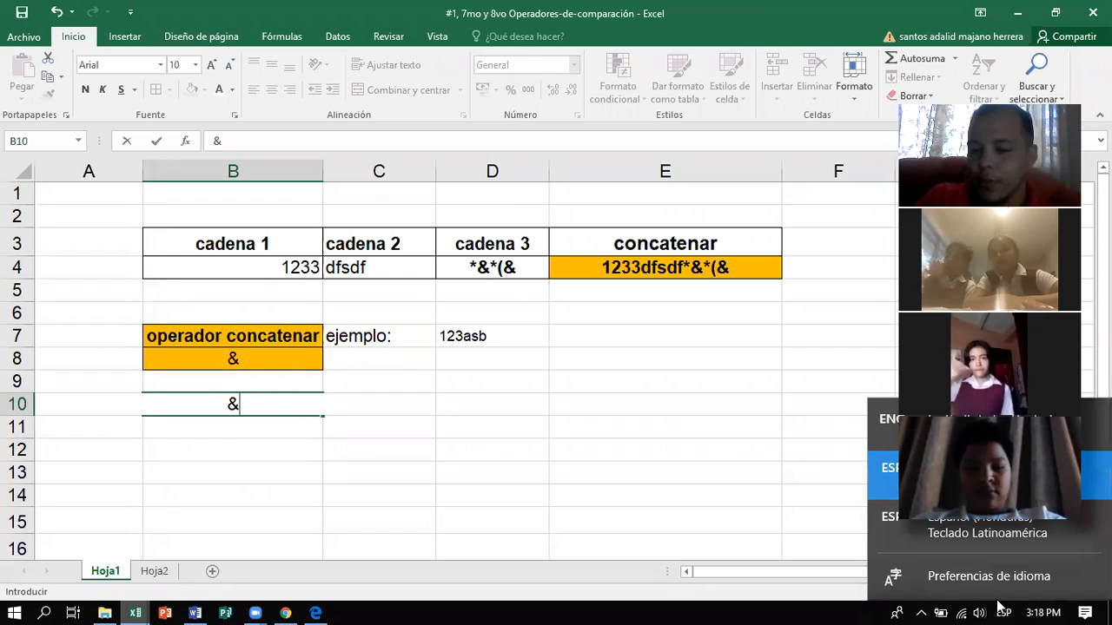
click(890, 419)
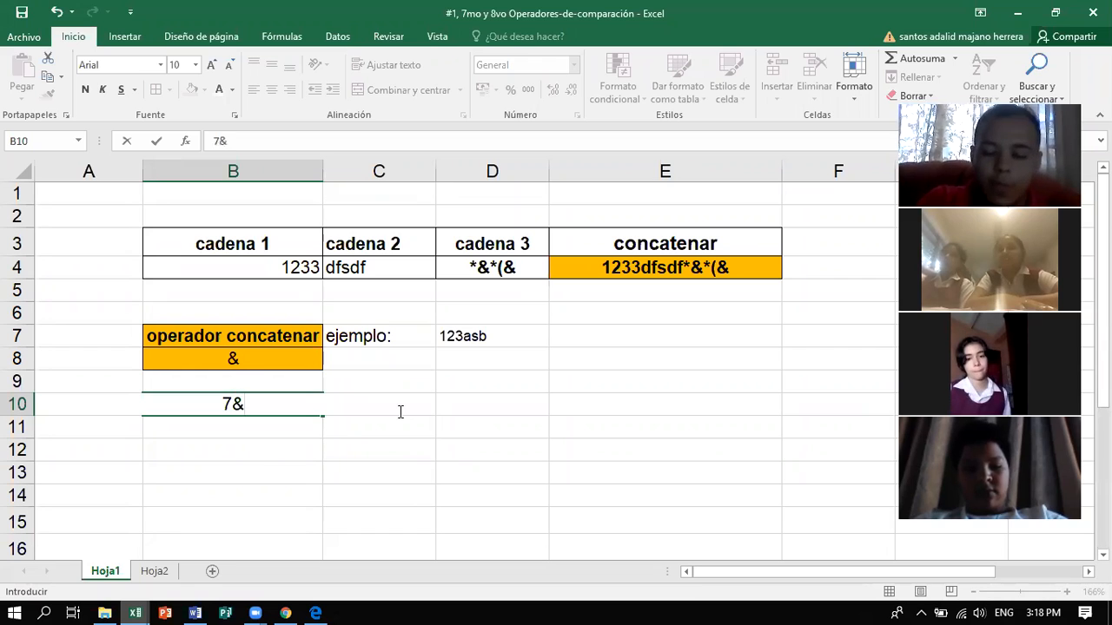
text(&)
key(BackSpace)
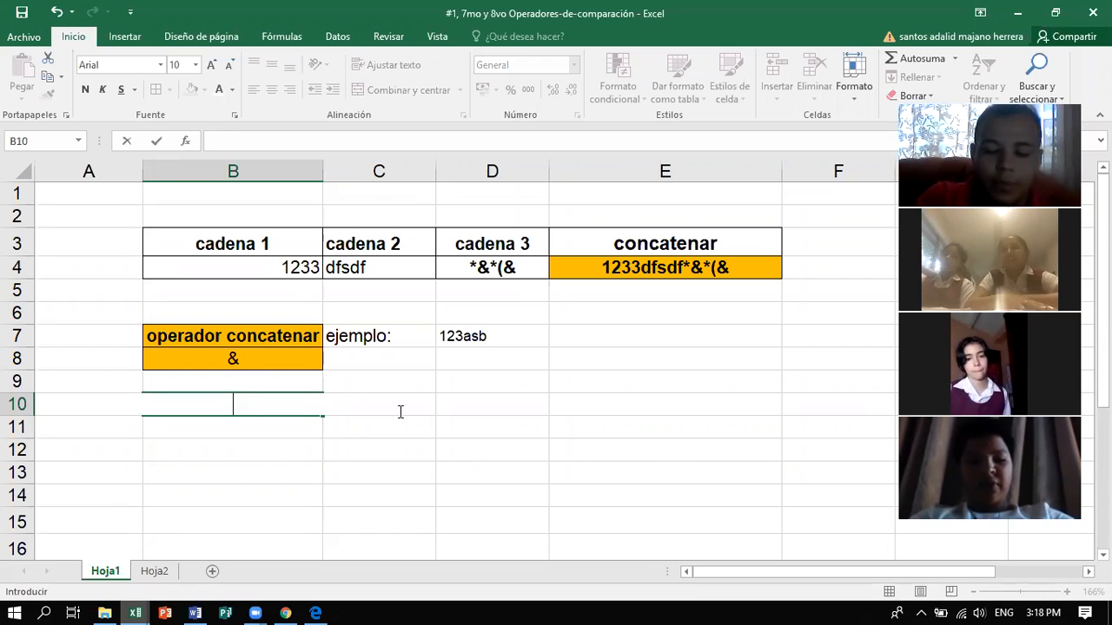
text(&&)
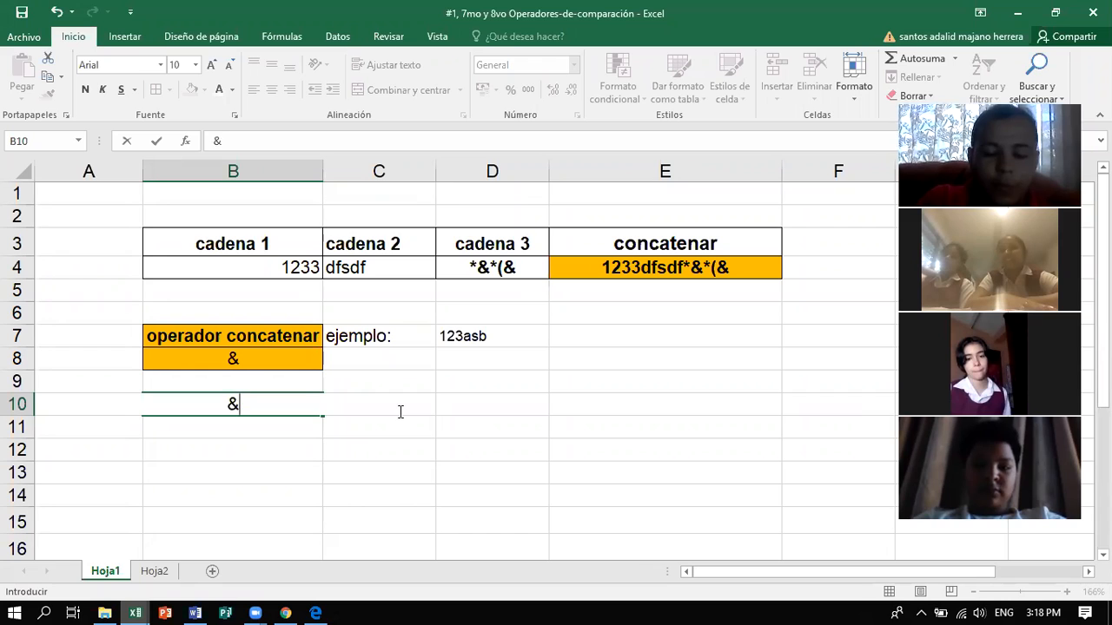
Clear the && entry from cell B10 and switch the keyboard language back to Spanish
click(1002, 602)
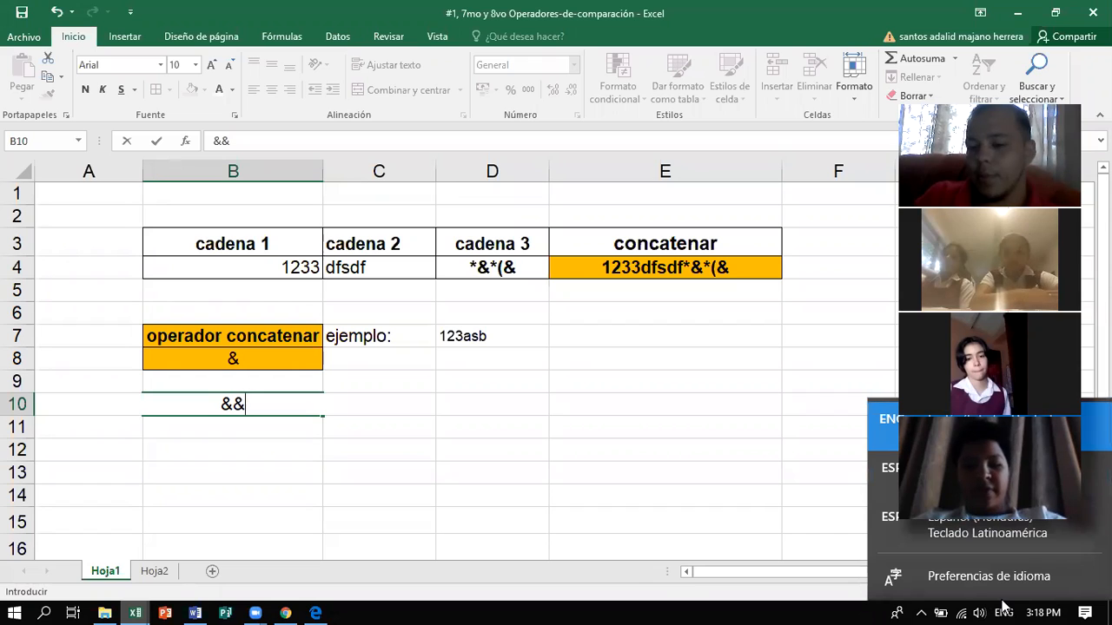
click(554, 406)
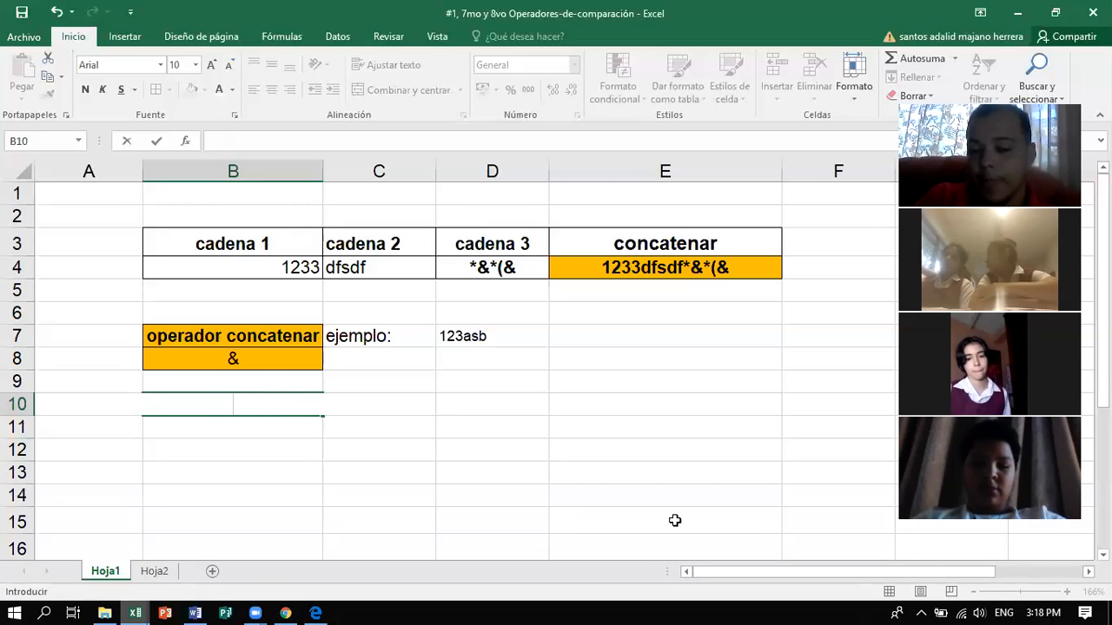
key(super+space)
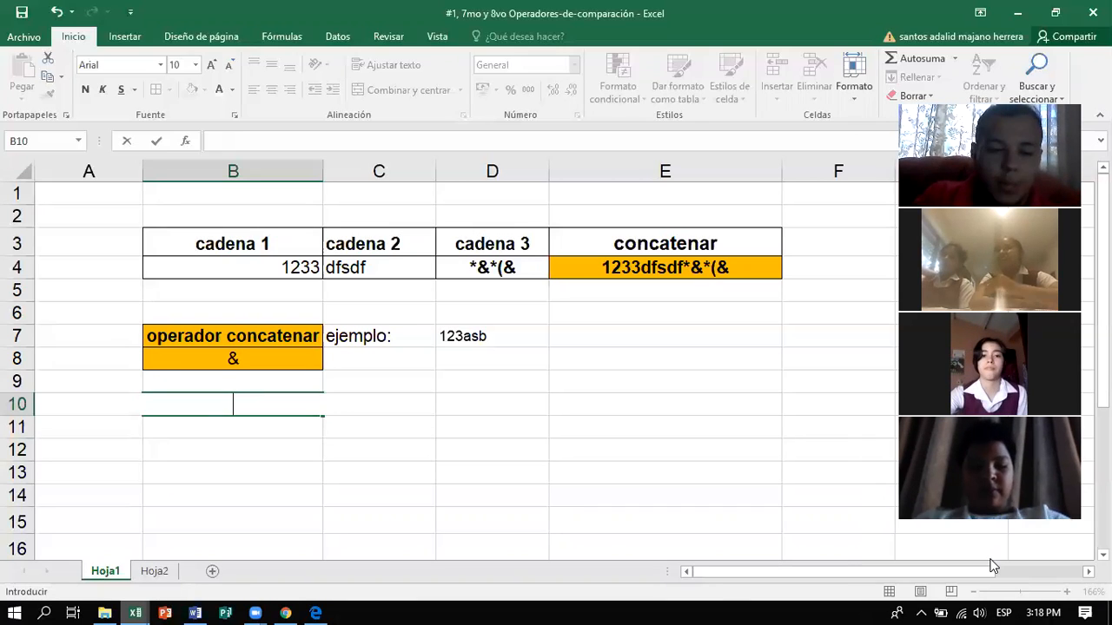
click(418, 423)
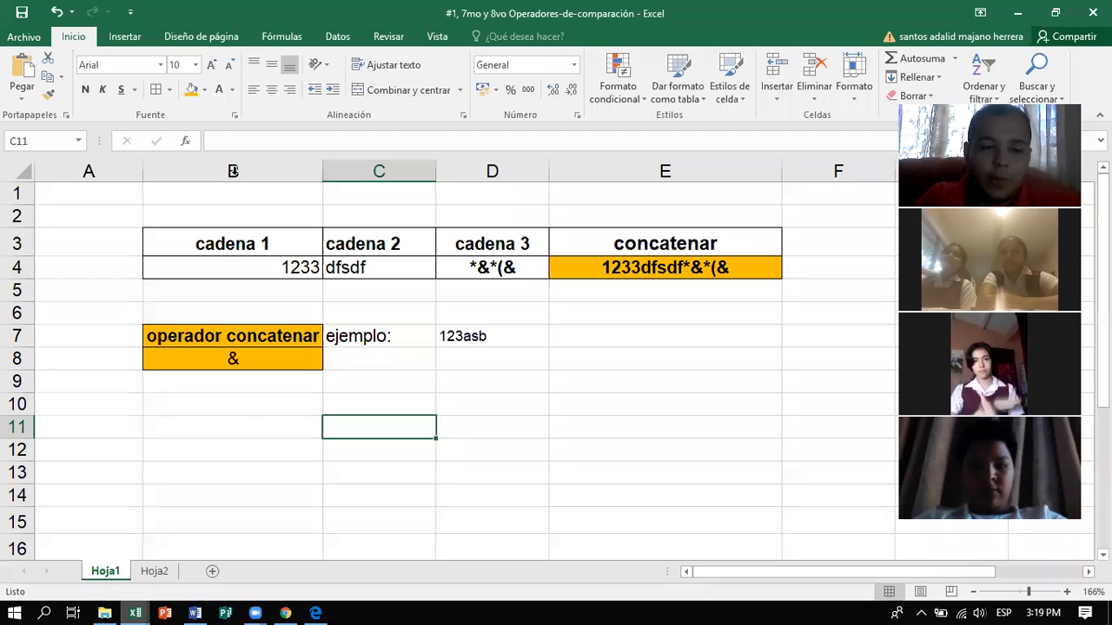
Check the text operator example in the PDF open in Microsoft Edge, and return to the Excel workbook
drag(144, 216, 473, 312)
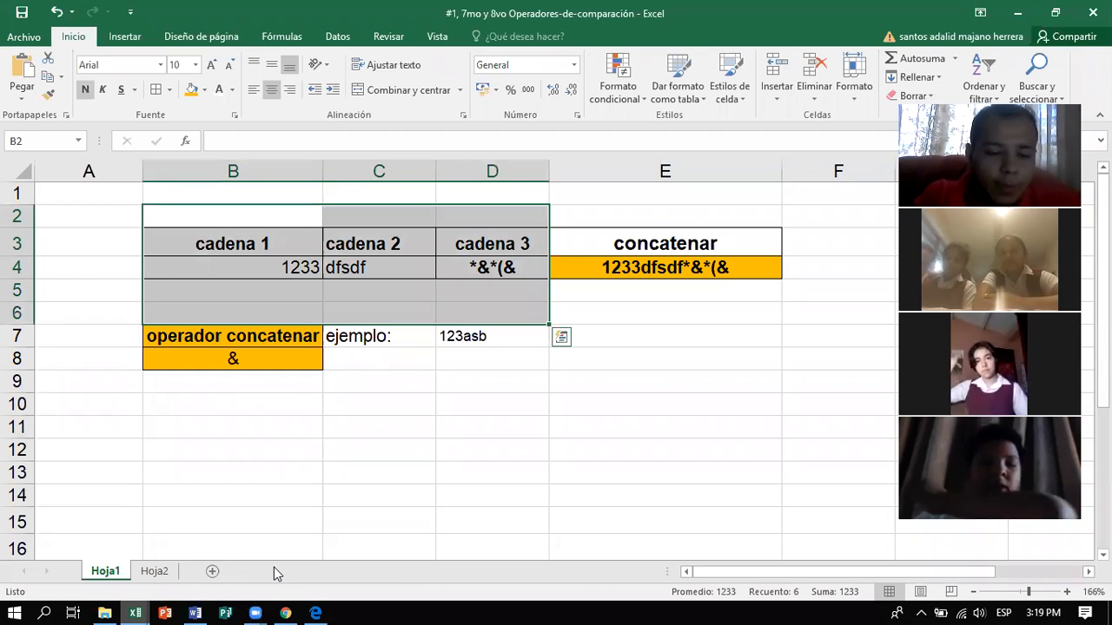
click(315, 612)
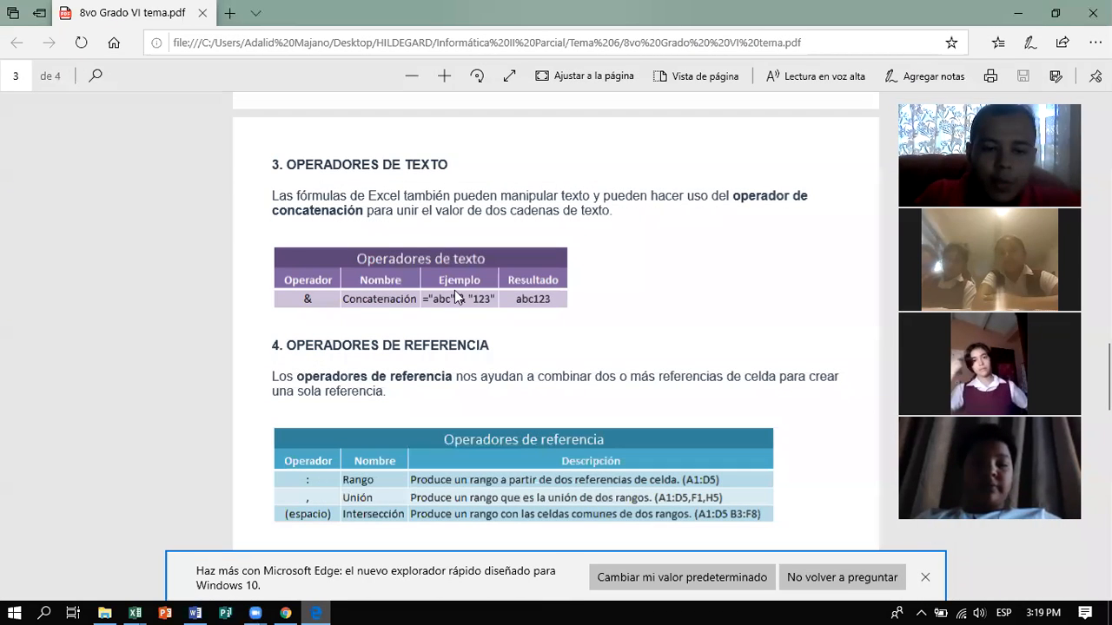
click(317, 609)
drag(125, 216, 411, 318)
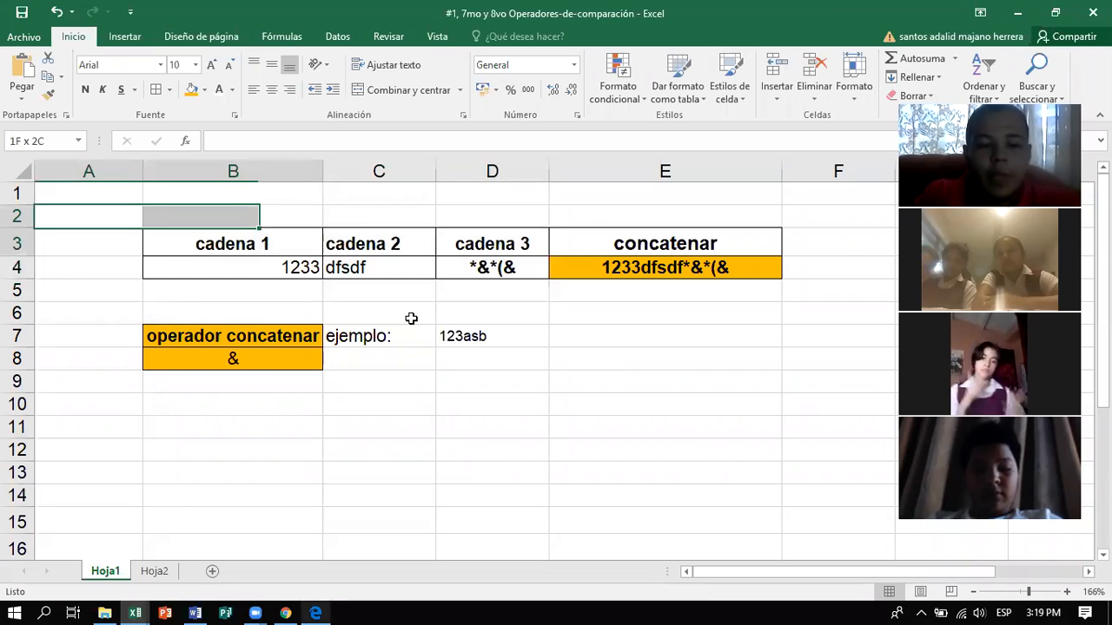
Add a blank worksheet after Hoja2 and return to the VALORES and ACCIONES table on Hoja2
click(154, 572)
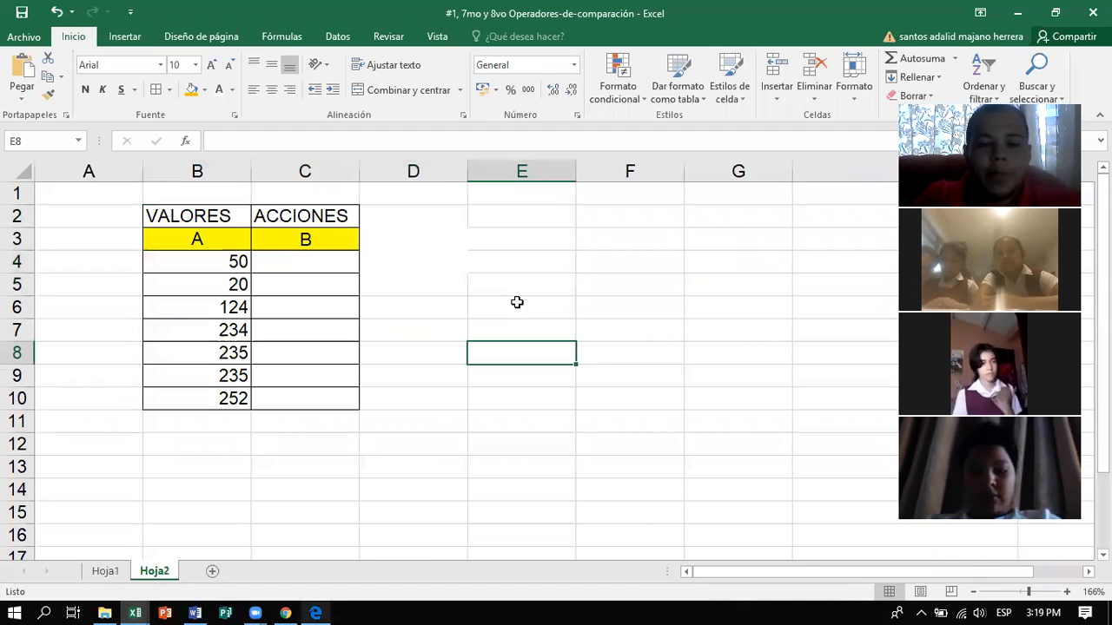
click(212, 570)
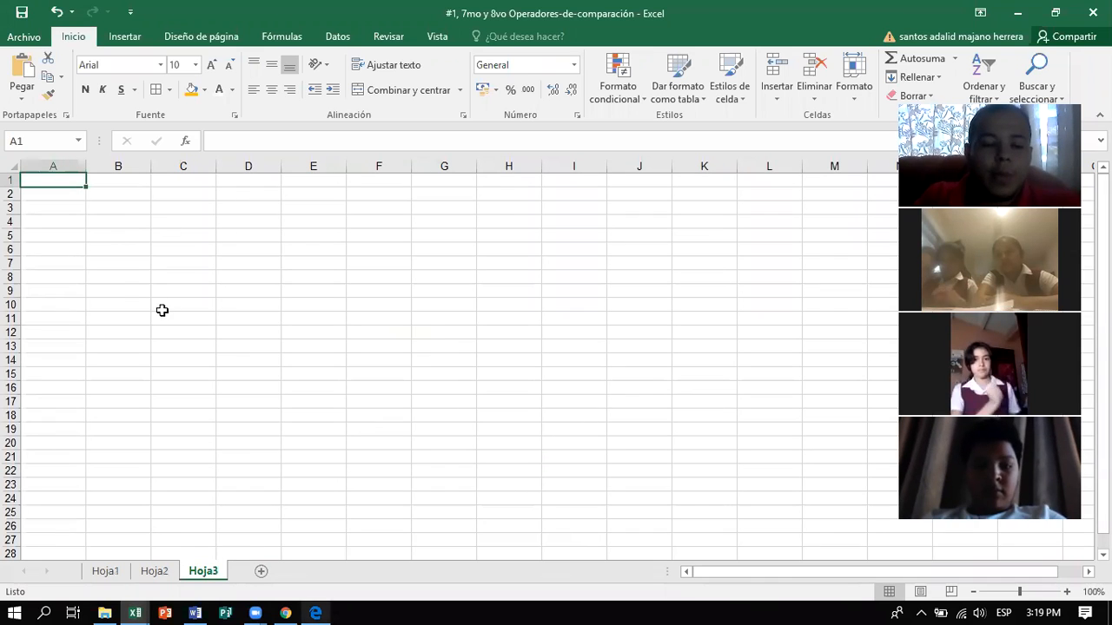
click(154, 572)
click(438, 330)
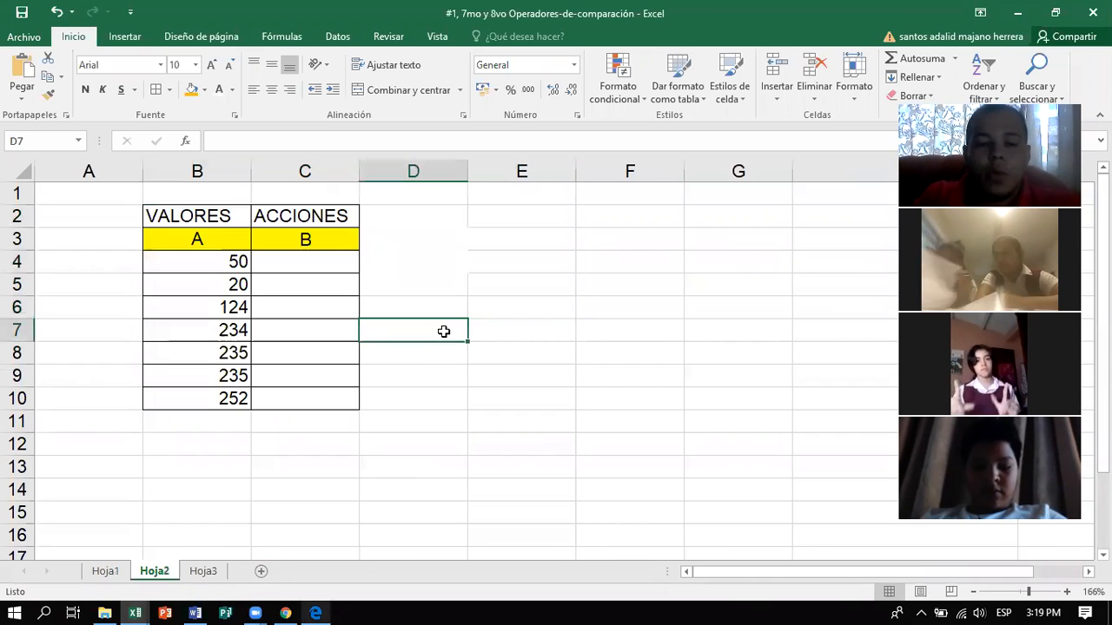
click(384, 223)
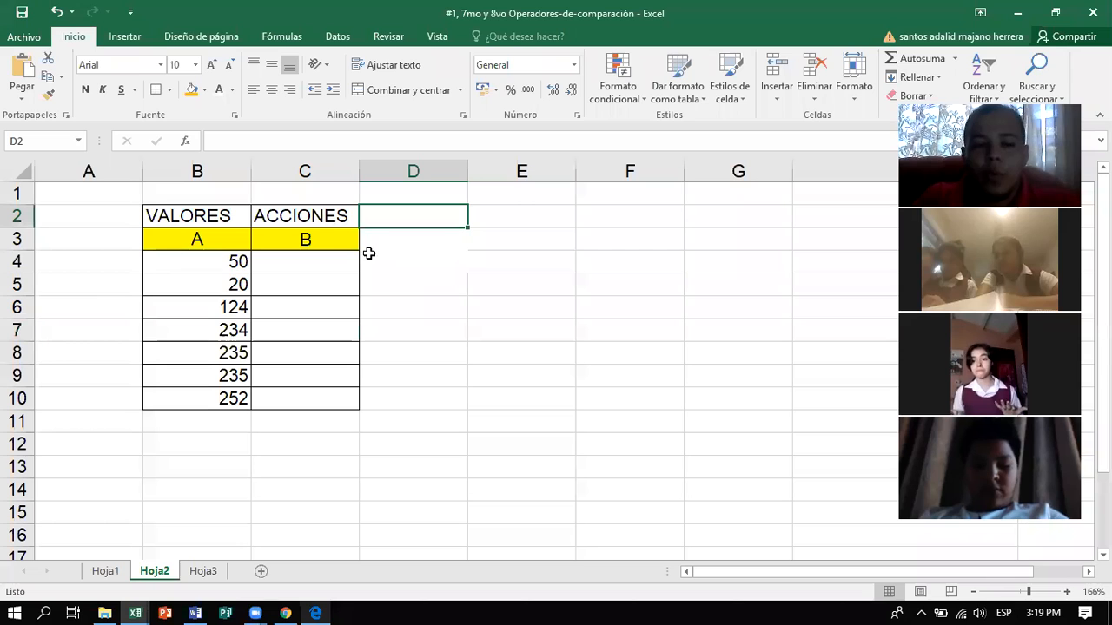
Create a copy of sheet Hoja2 before Hoja1 and open the blank sheet Hoja3
right_click(162, 576)
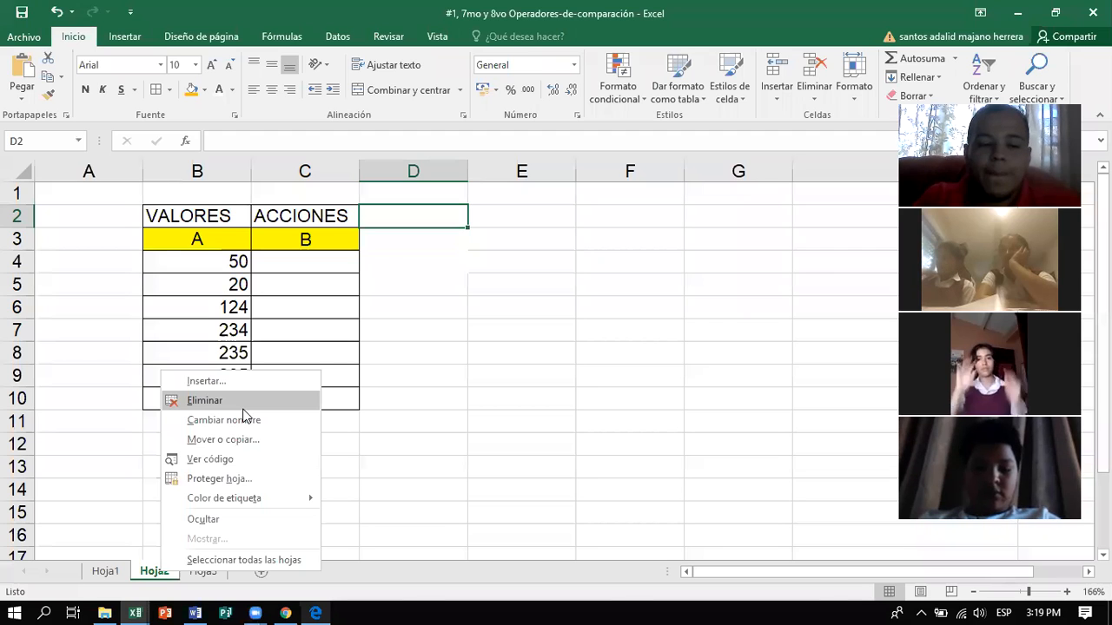
click(231, 439)
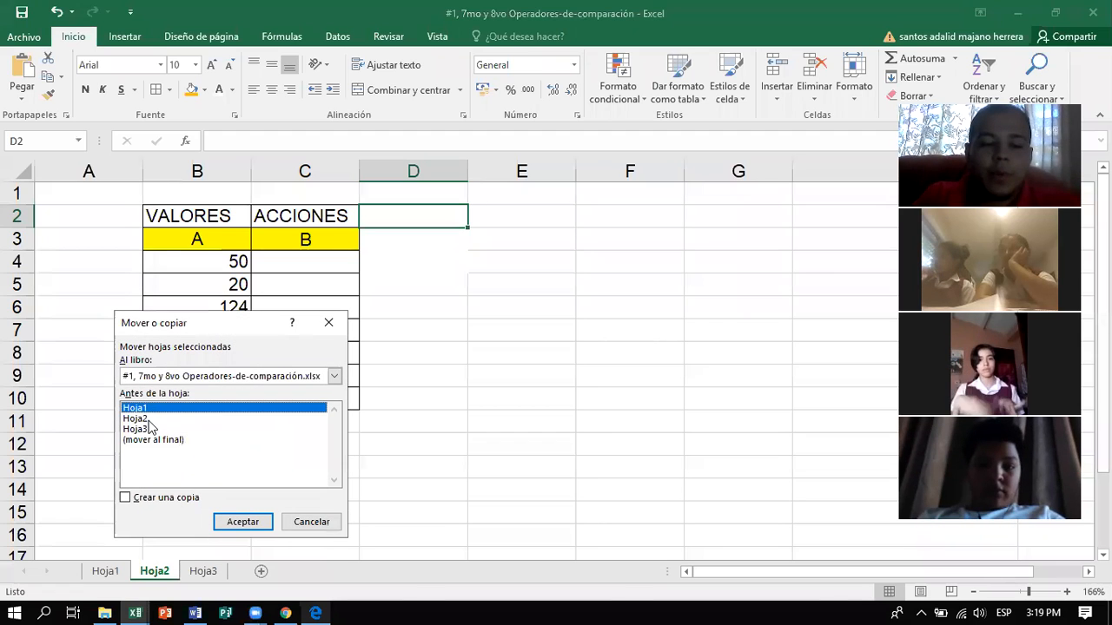
click(155, 494)
click(248, 523)
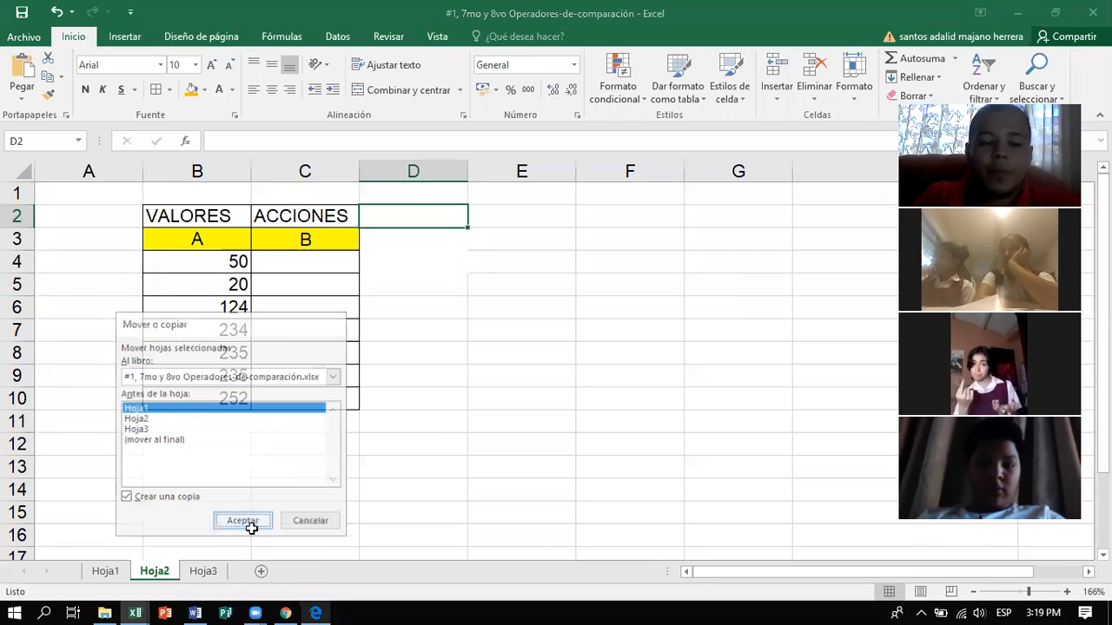
click(265, 574)
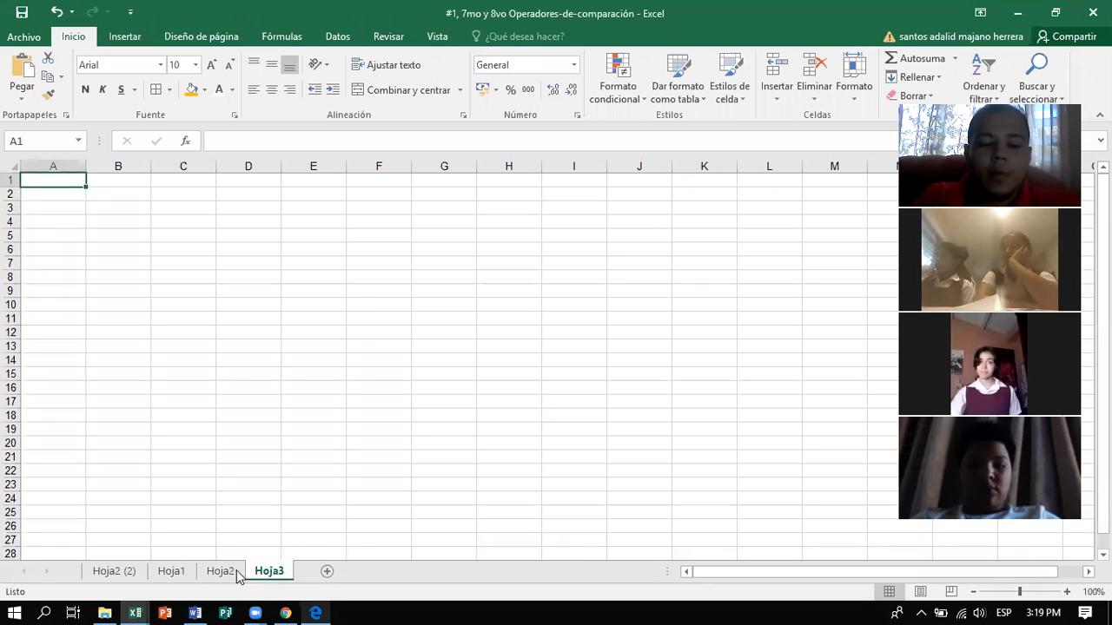
Look through the worksheets and open the copied sheet Hoja2 (2) with the VALORES and ACCIONES table
click(230, 574)
click(172, 572)
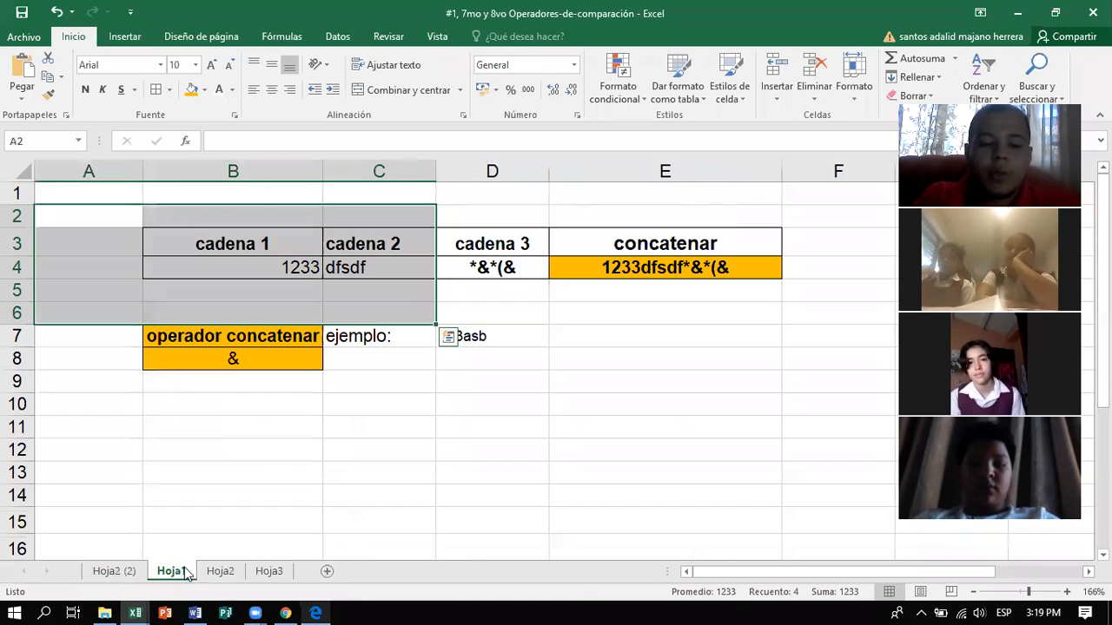
click(219, 572)
click(134, 575)
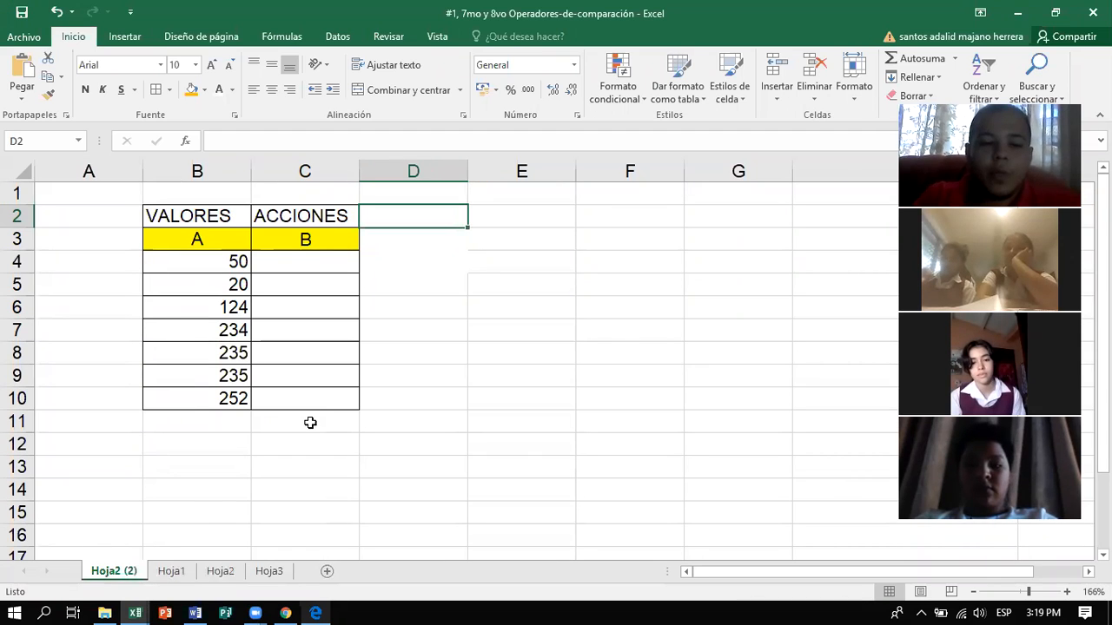
click(458, 326)
click(498, 345)
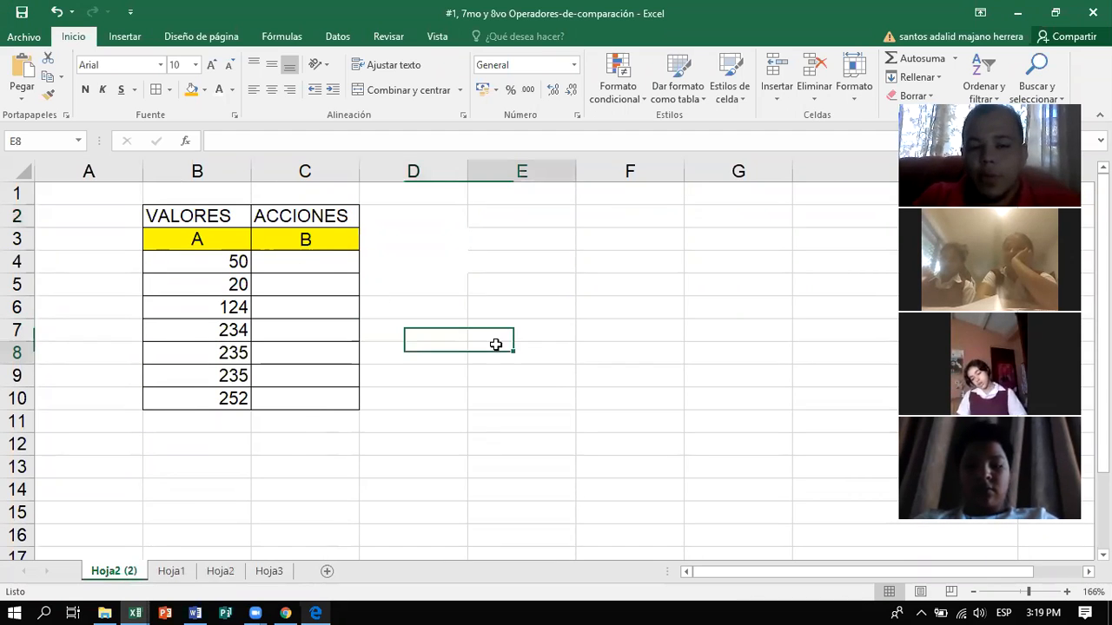
click(307, 240)
click(436, 277)
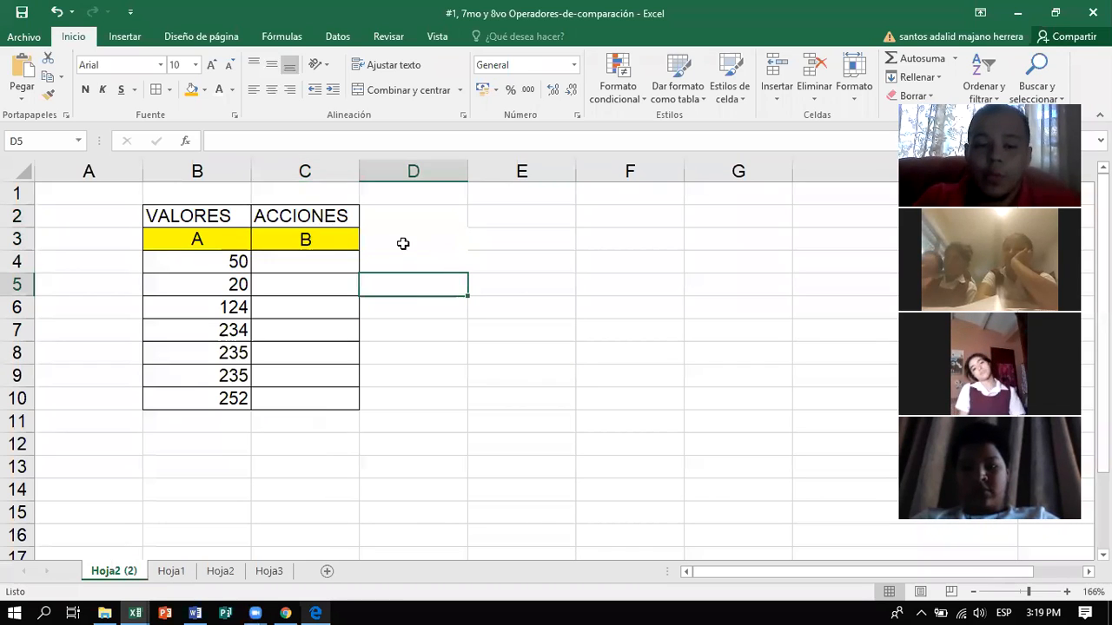
Replace the B header in C3 with a colon and enter a semicolon in D3
click(317, 240)
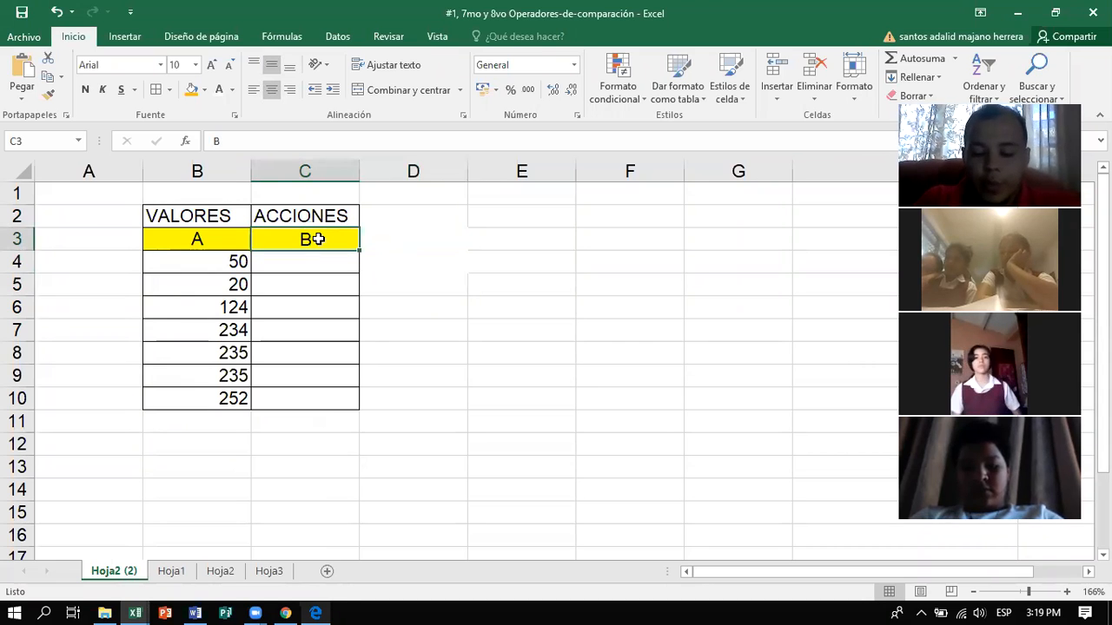
text(;)
key(BackSpace)
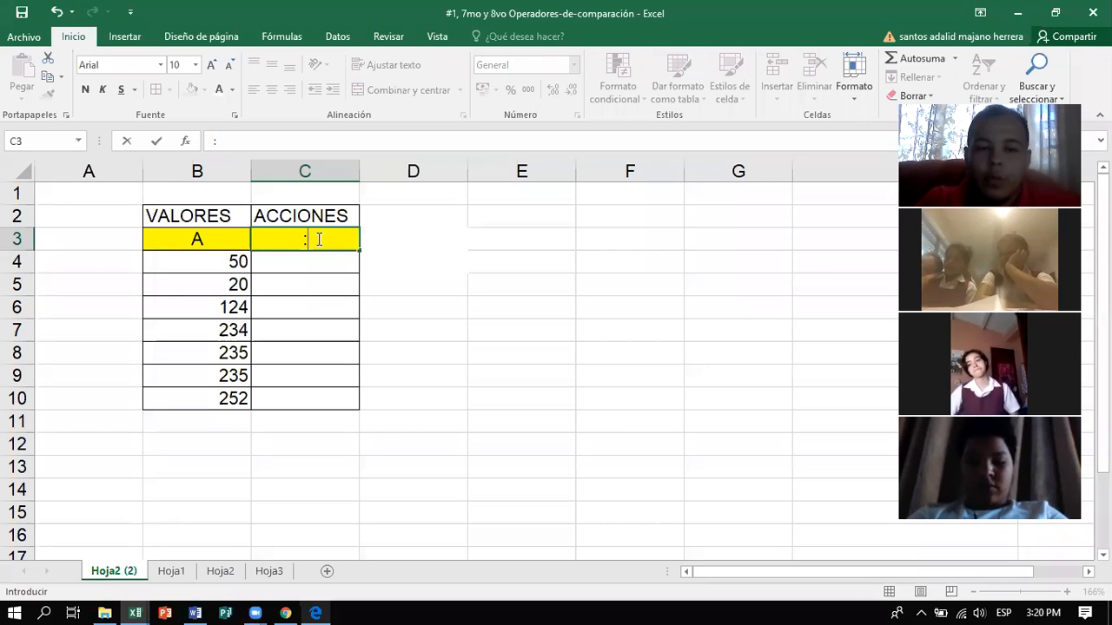
click(368, 238)
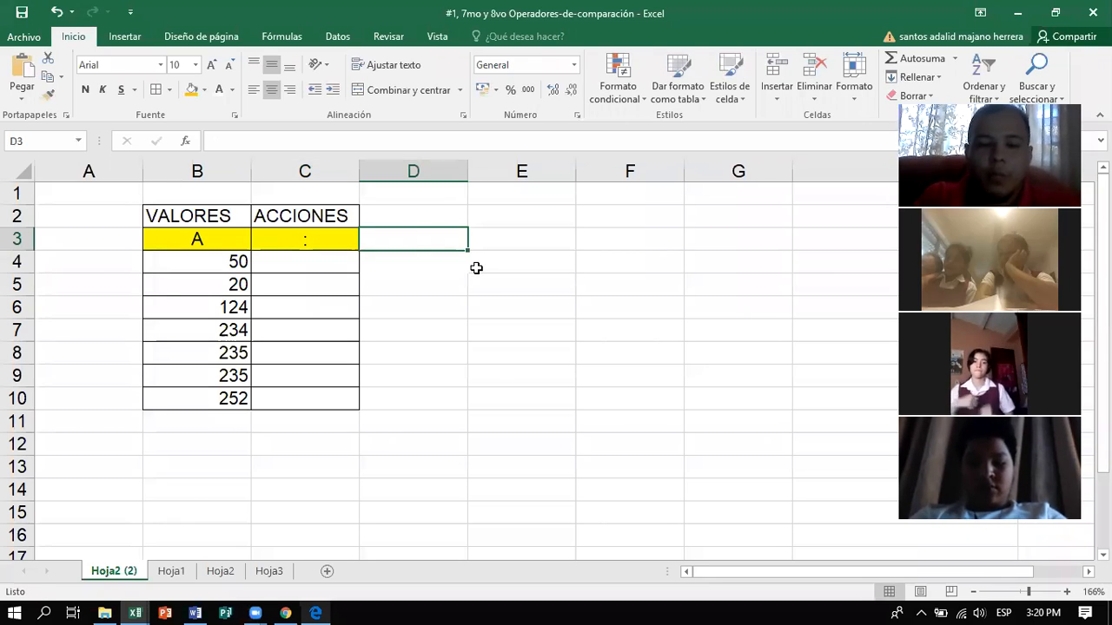
text(;)
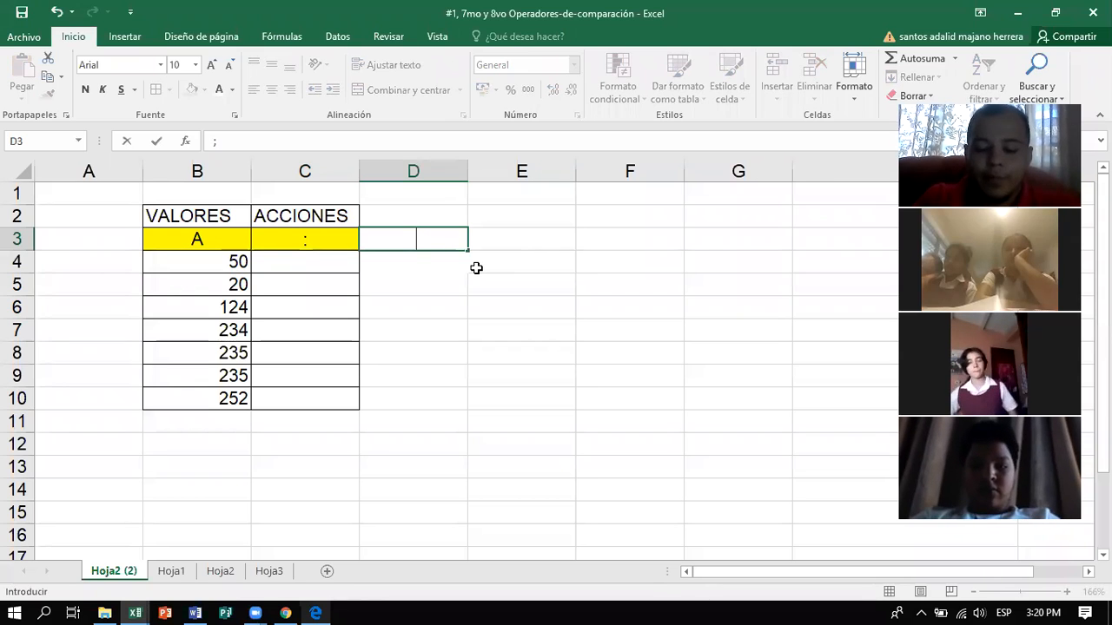
key(BackSpace)
key(BackSpace)
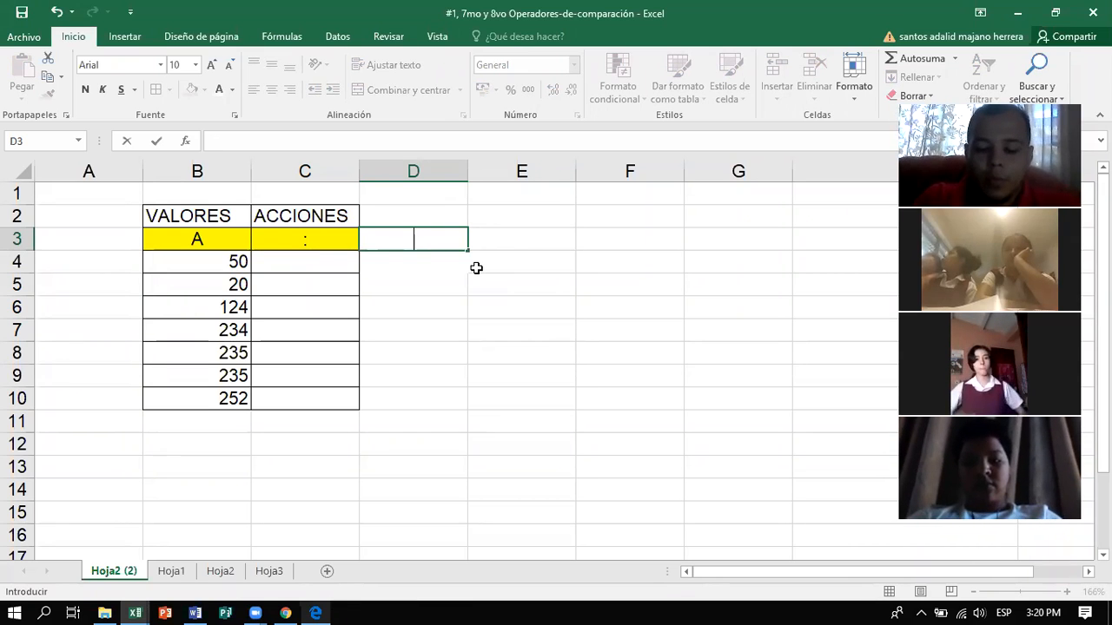
text(;)
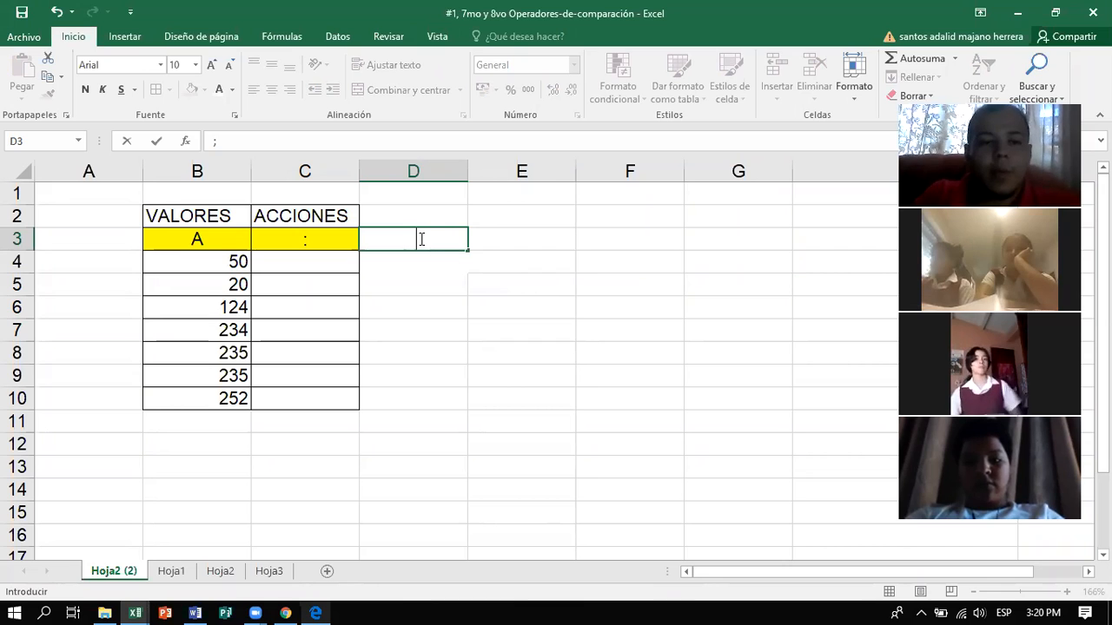
Set the font colour of the semicolon in D3 to black
drag(422, 238, 352, 238)
click(232, 89)
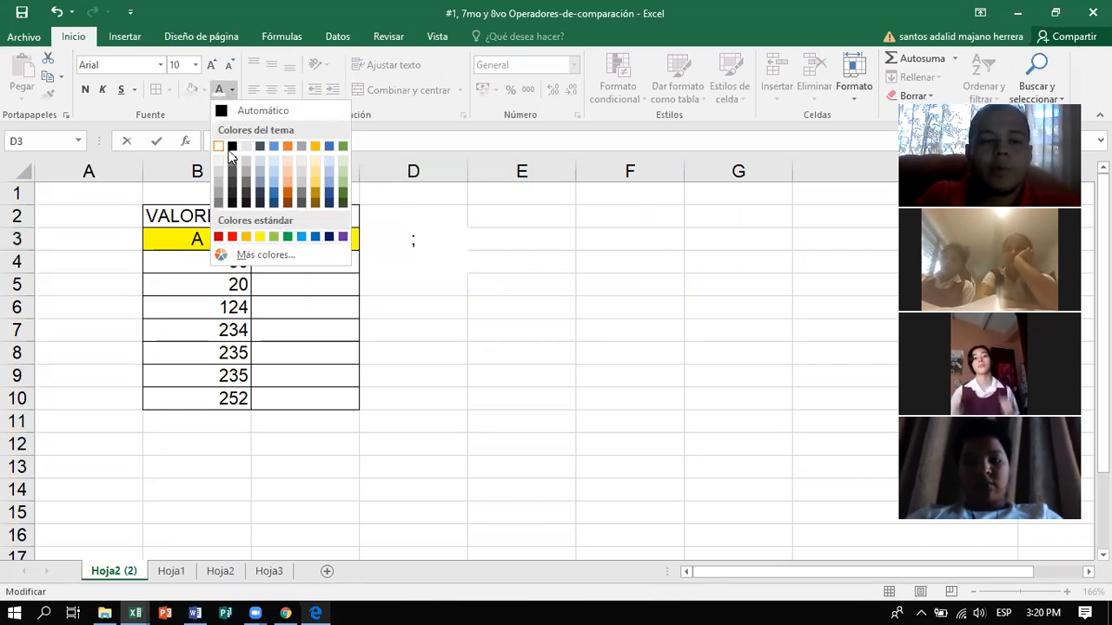
click(231, 150)
click(493, 275)
Apply cell borders to the range C3:D10 so column D joins the table
drag(343, 240, 416, 391)
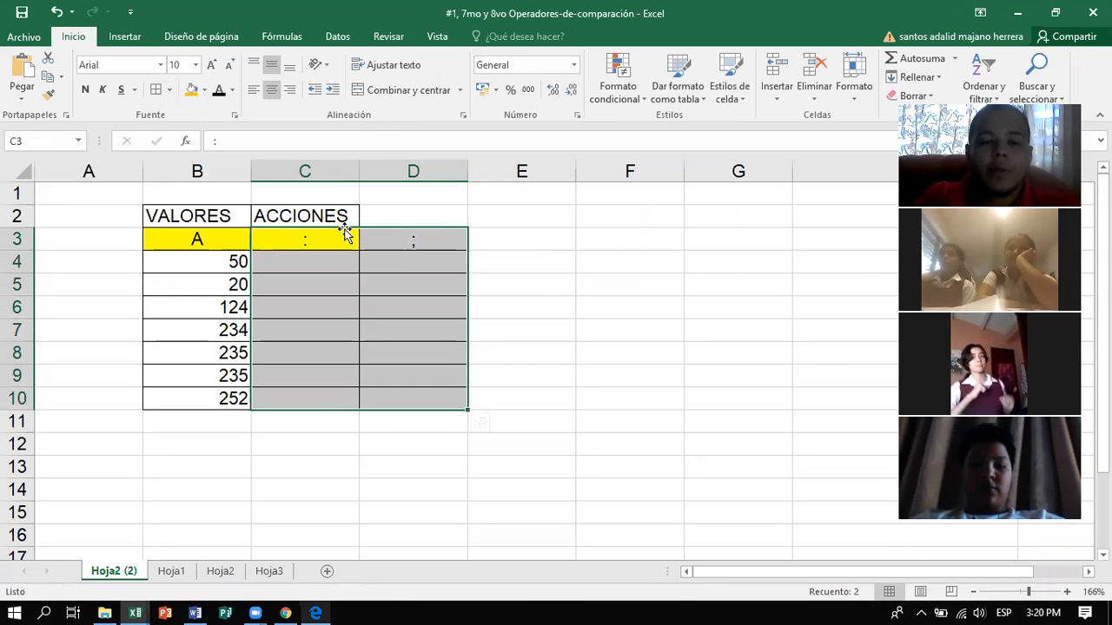
click(382, 262)
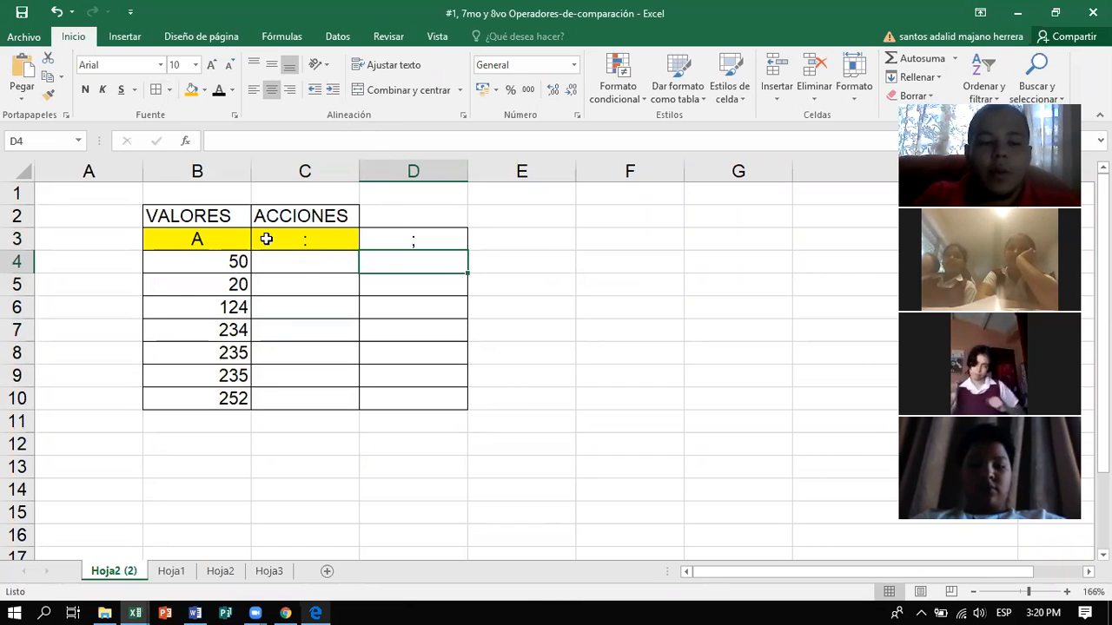
click(325, 262)
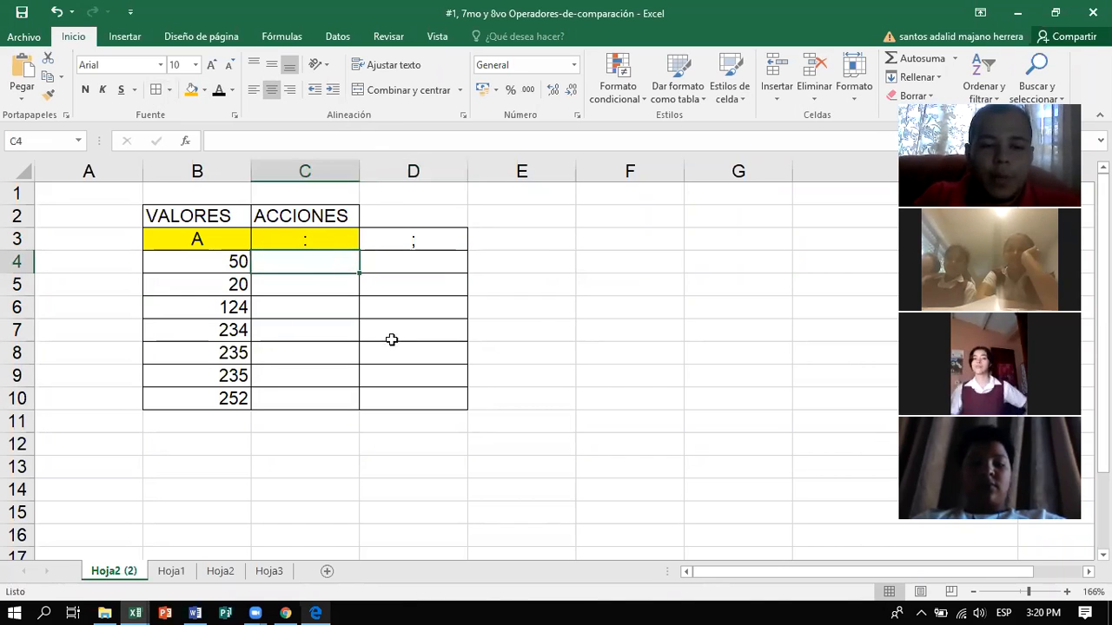
Clear the VALORES heading in B2 and replace the ACCIONES heading in C2 with RANGO
click(306, 215)
click(207, 218)
key(BackSpace)
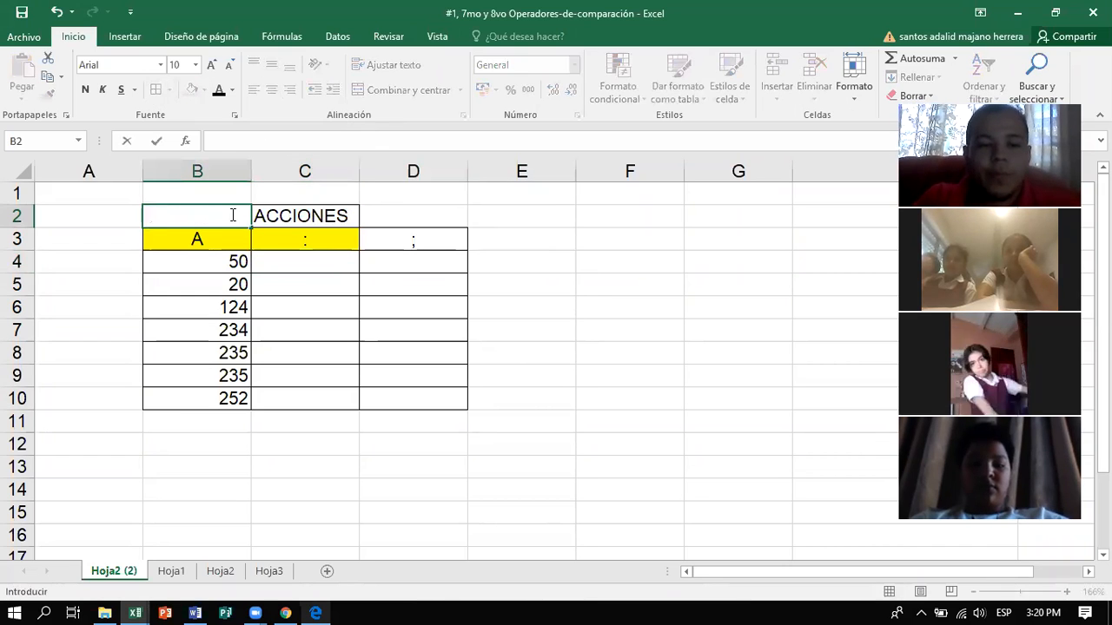
click(272, 215)
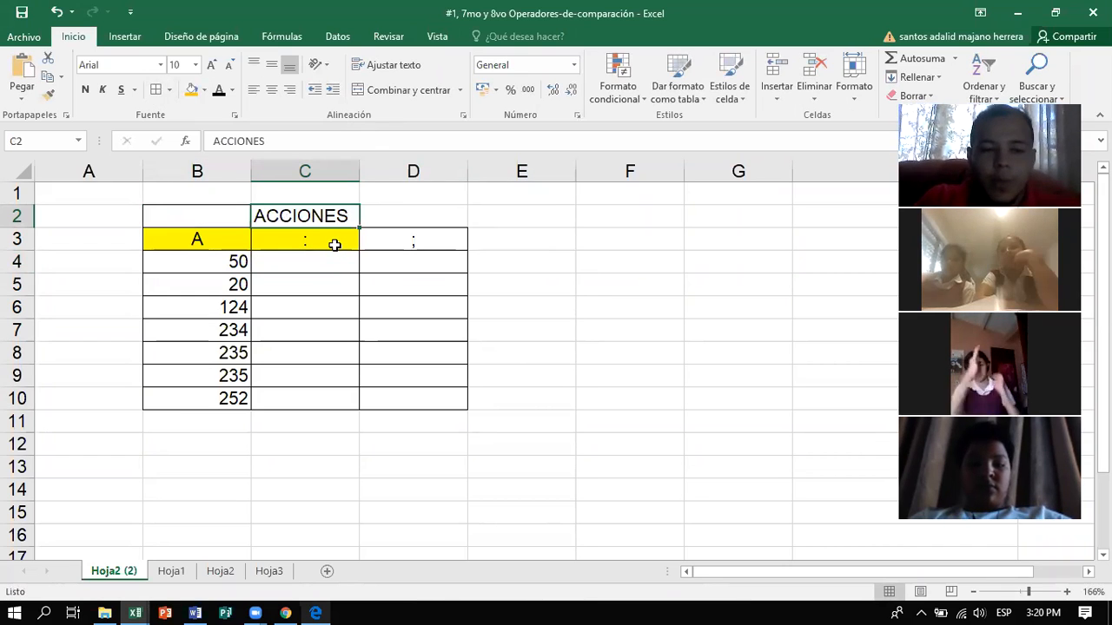
text(rango)
key(BackSpace)
key(BackSpace)
text(RANGO)
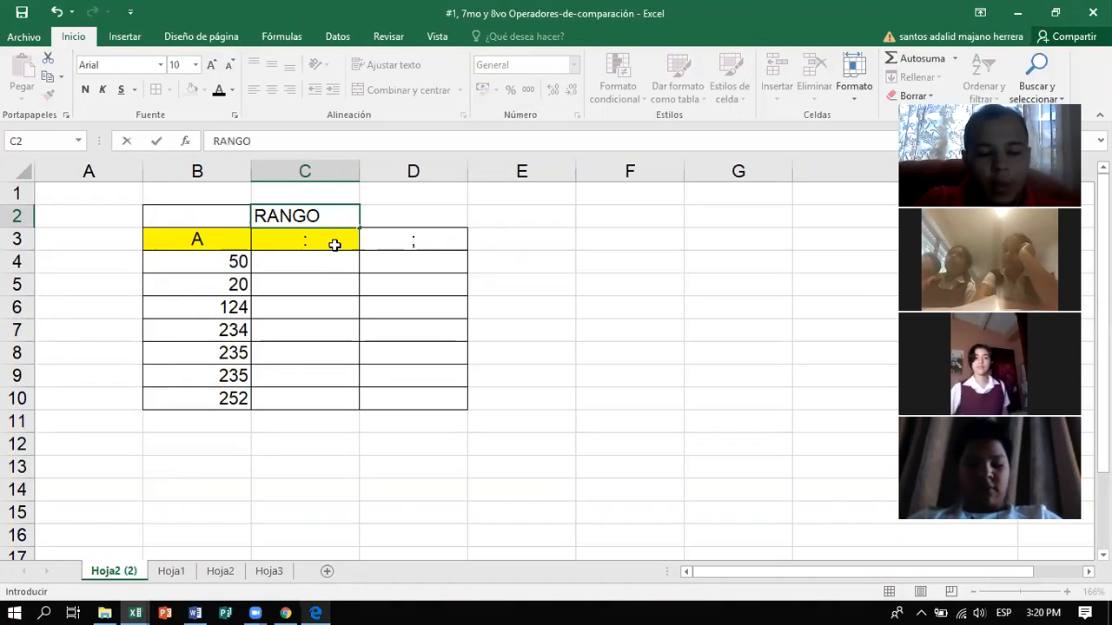
key(Tab)
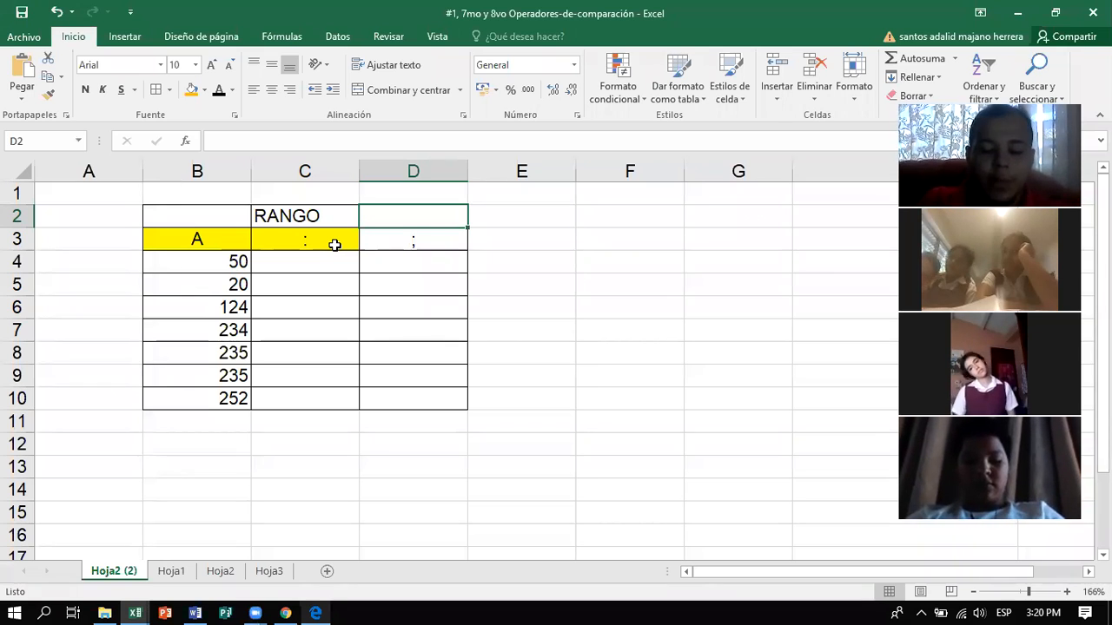
Enter the heading SELECCIÓN in D2 above the semicolon
text(u)
key(BackSpace)
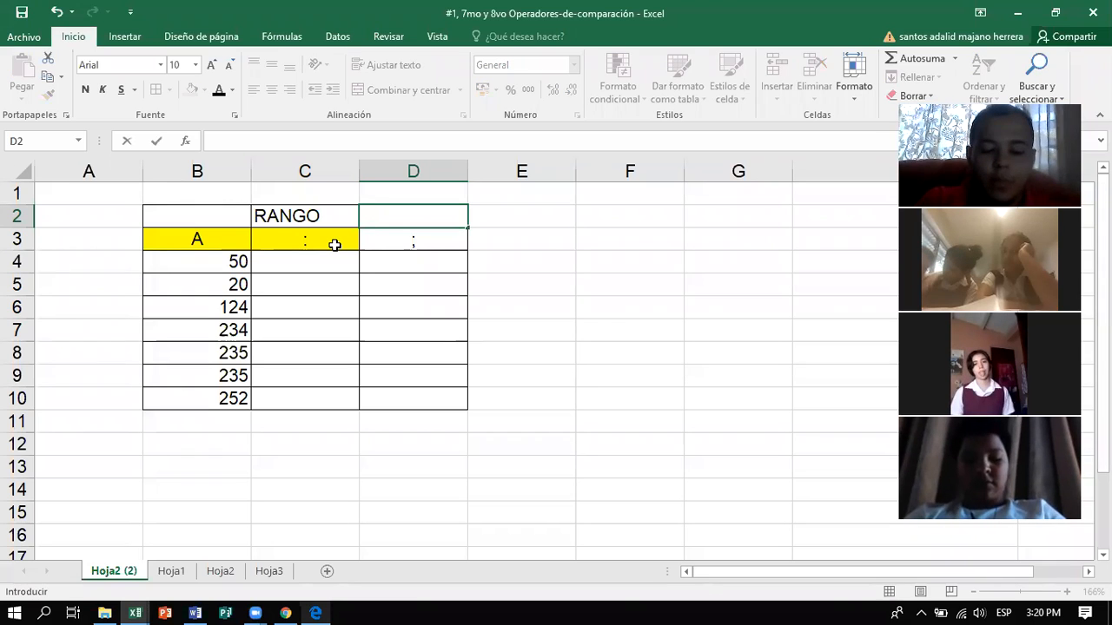
text(s)
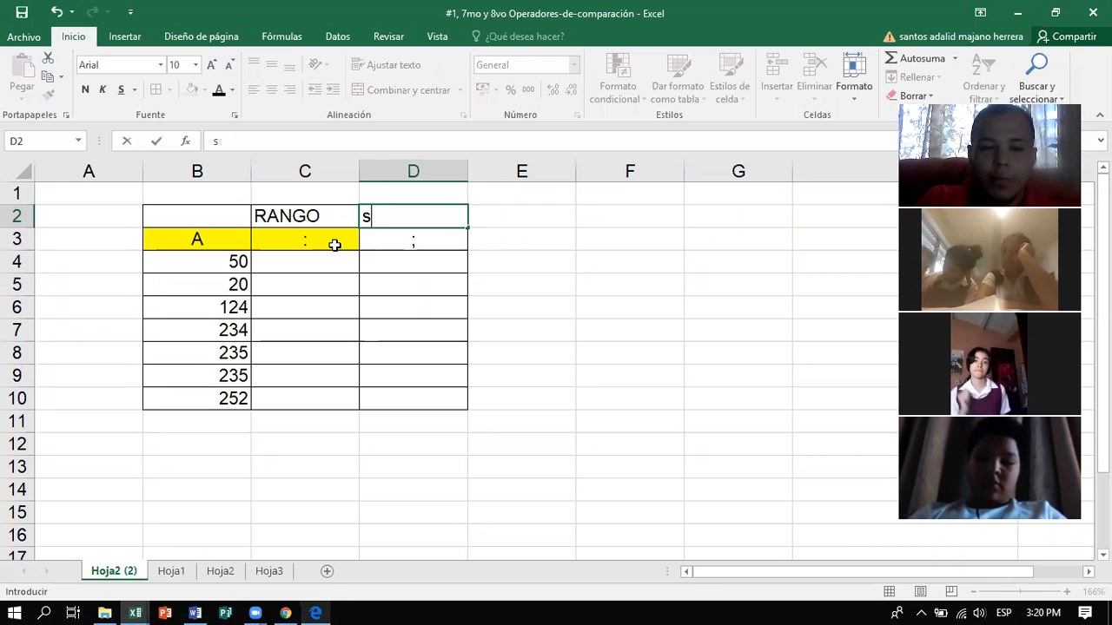
text(ecSELECCION)
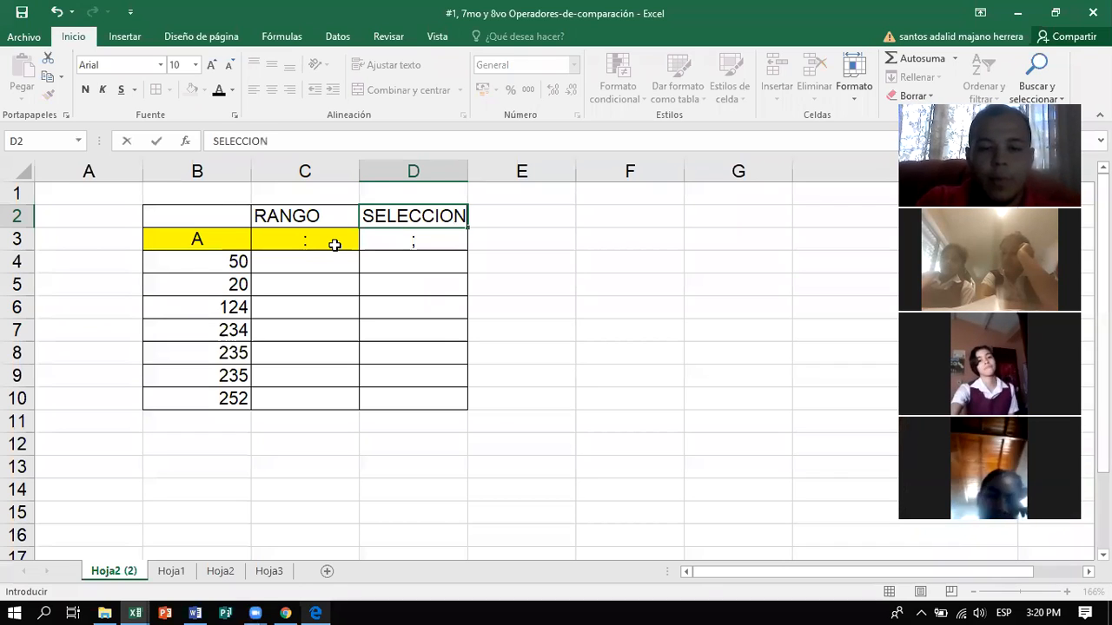
click(532, 273)
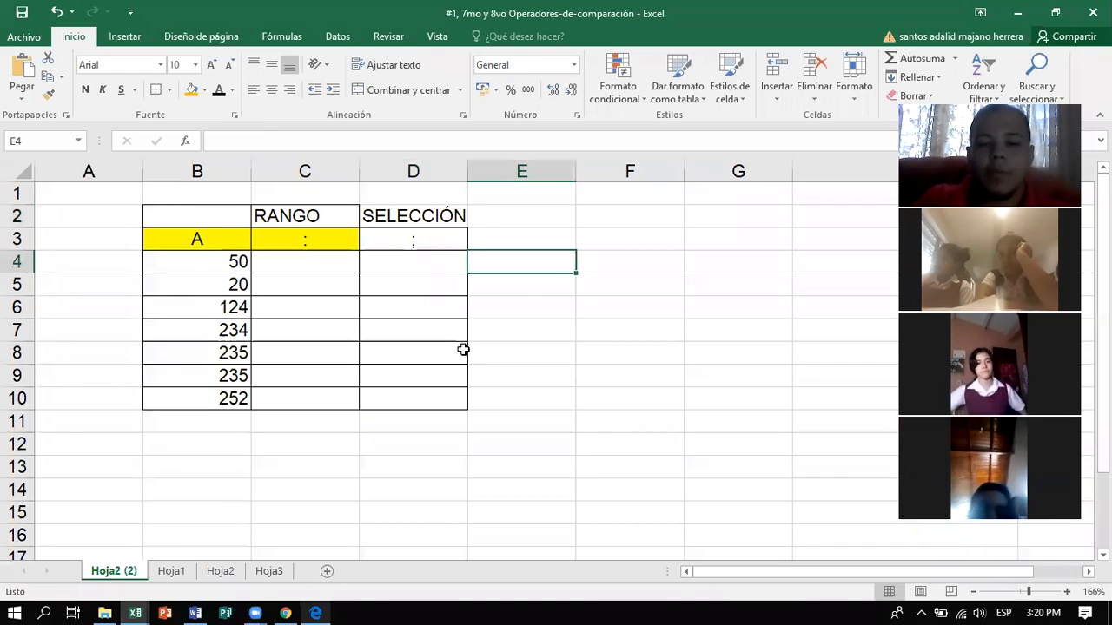
Fill the semicolon header cell D3 with orange
click(401, 243)
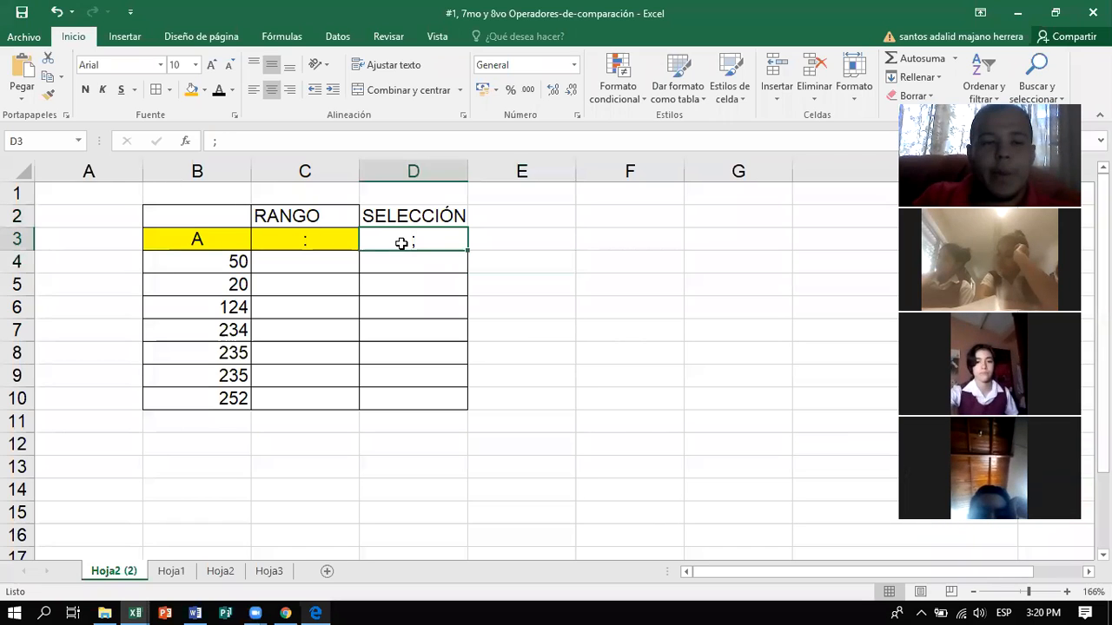
click(191, 87)
click(580, 314)
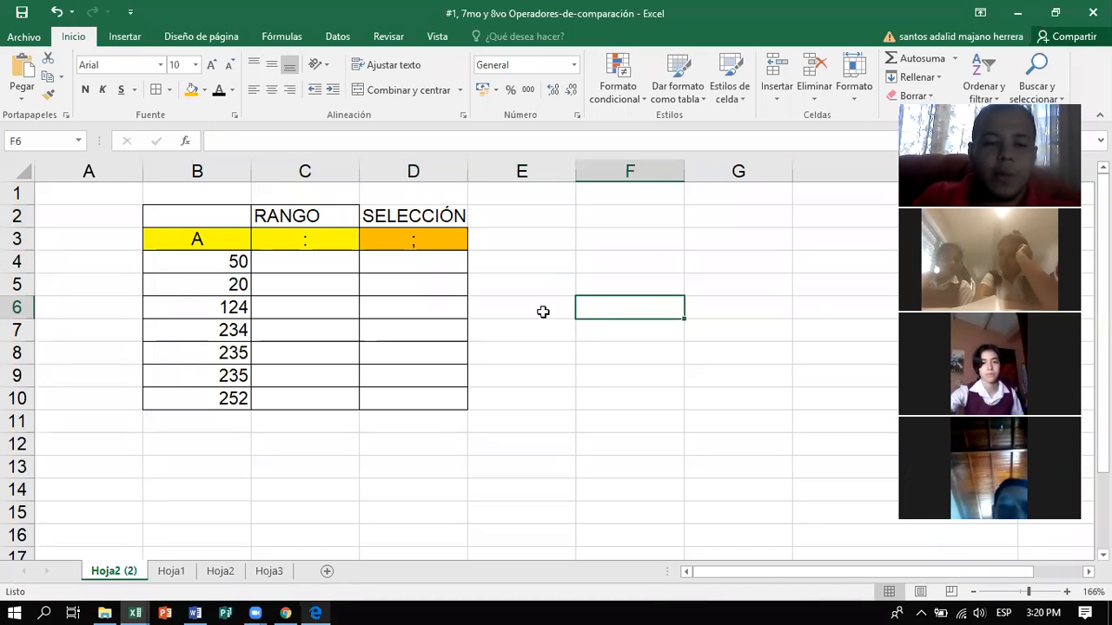
Highlight the value range B4:B10 and point out its first and last cells to explain the range operator
click(310, 262)
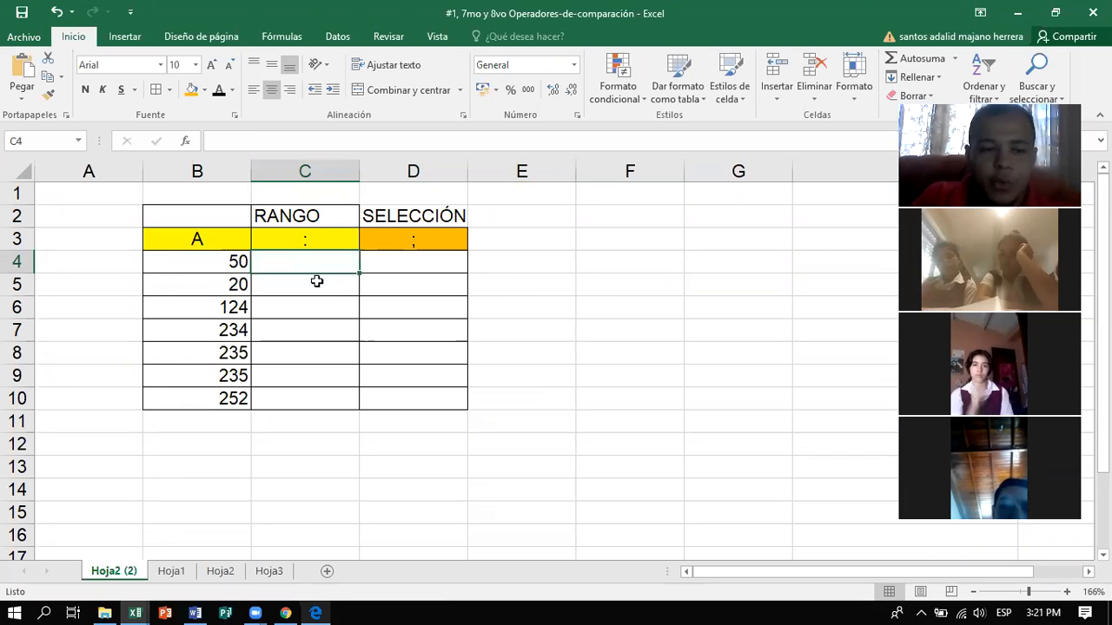
drag(230, 261, 213, 402)
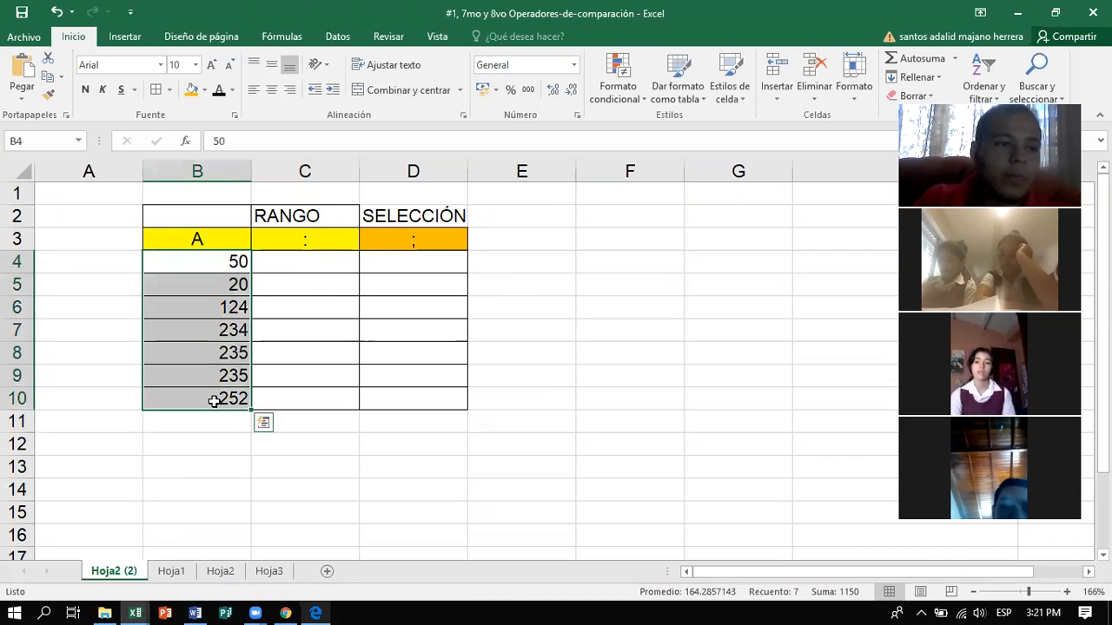
click(314, 265)
drag(233, 262, 231, 397)
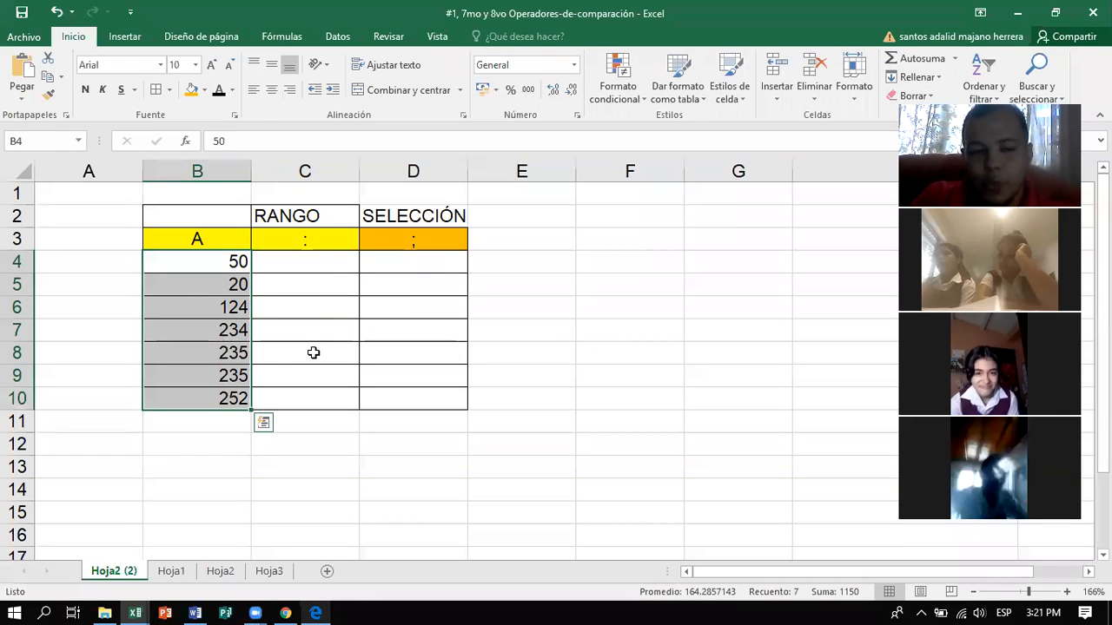
click(305, 240)
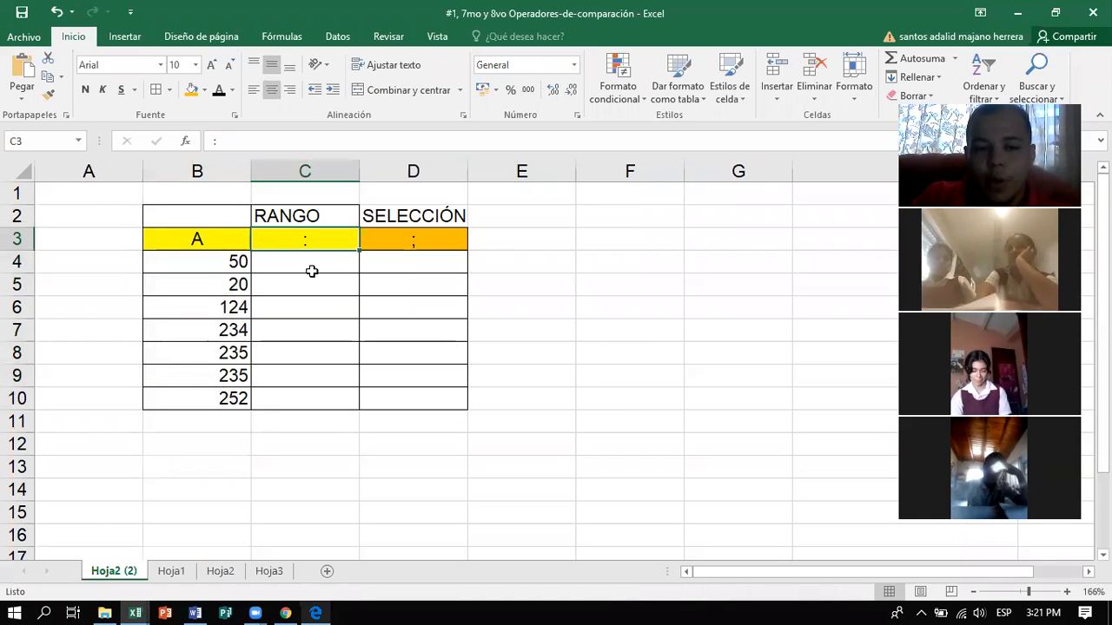
click(312, 271)
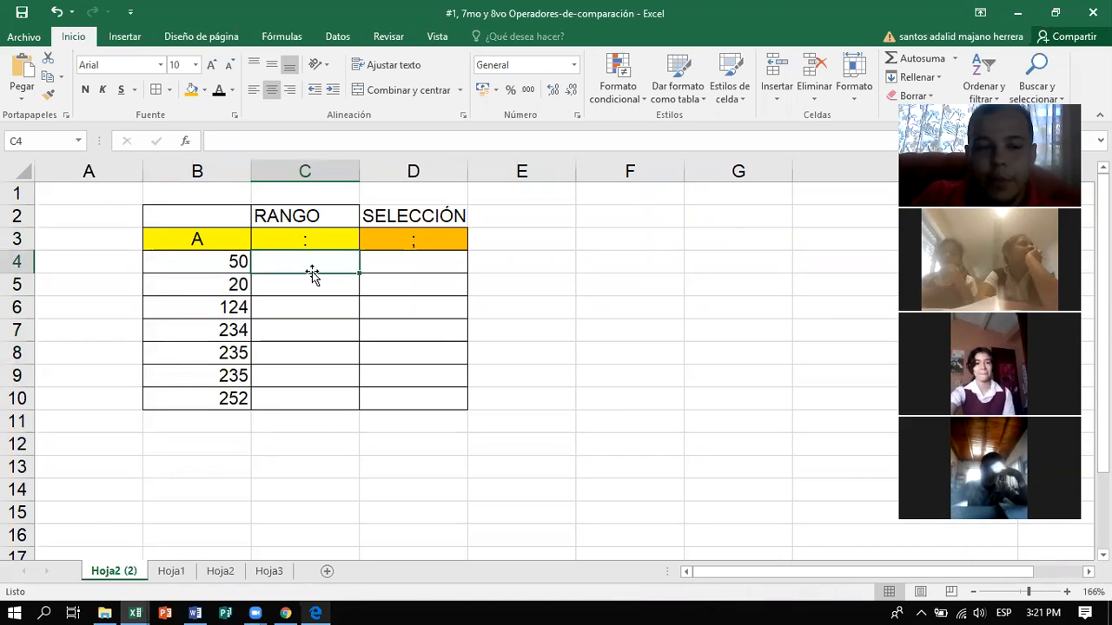
click(193, 266)
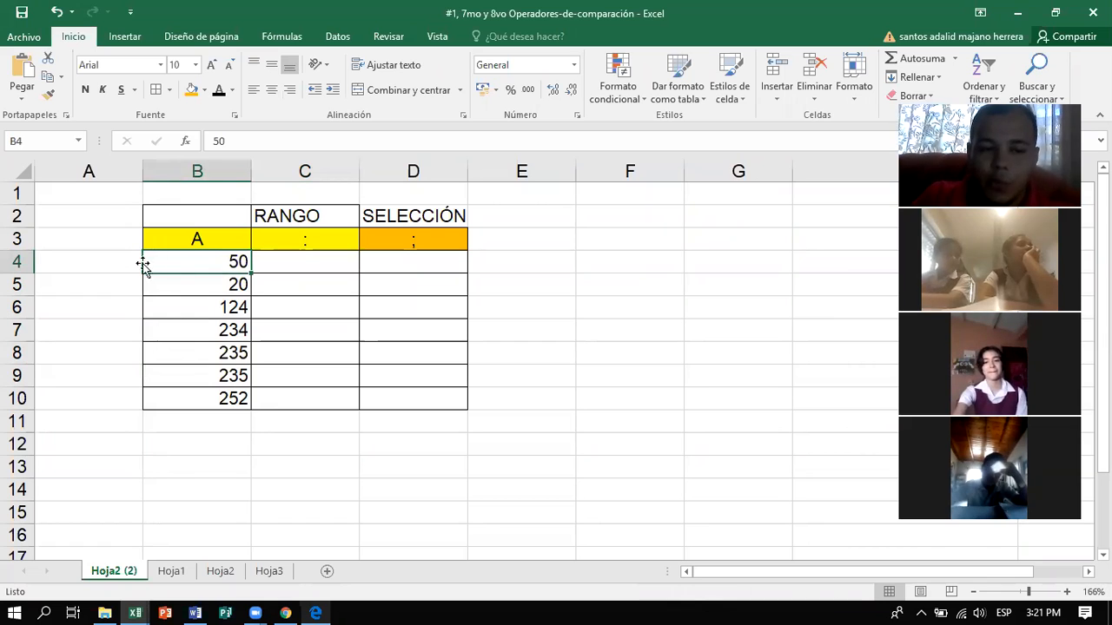
drag(193, 276, 201, 378)
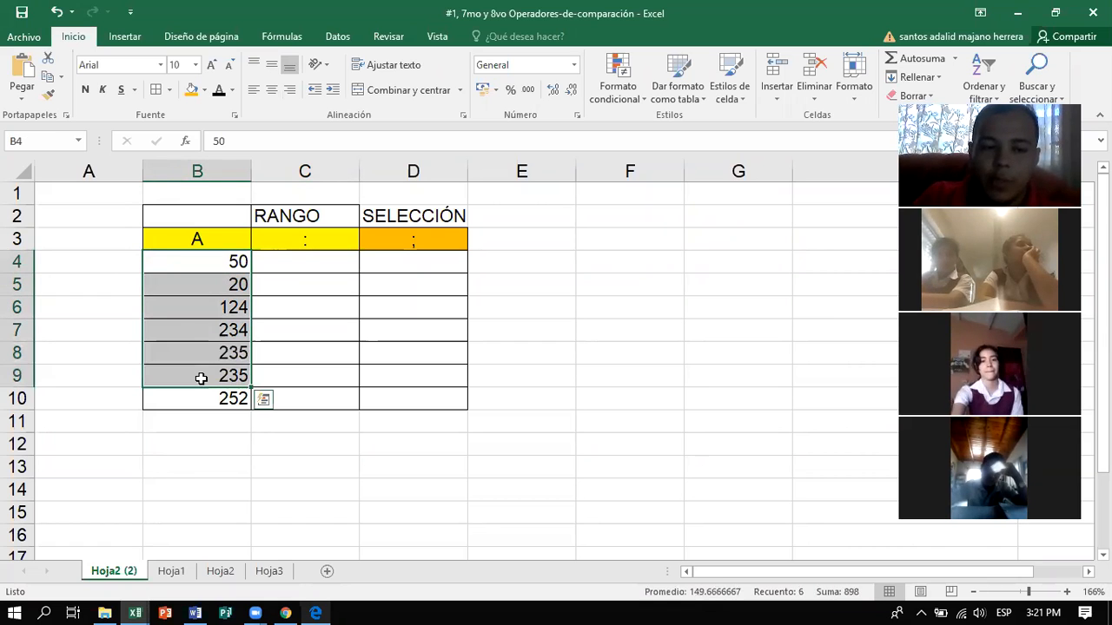
click(215, 258)
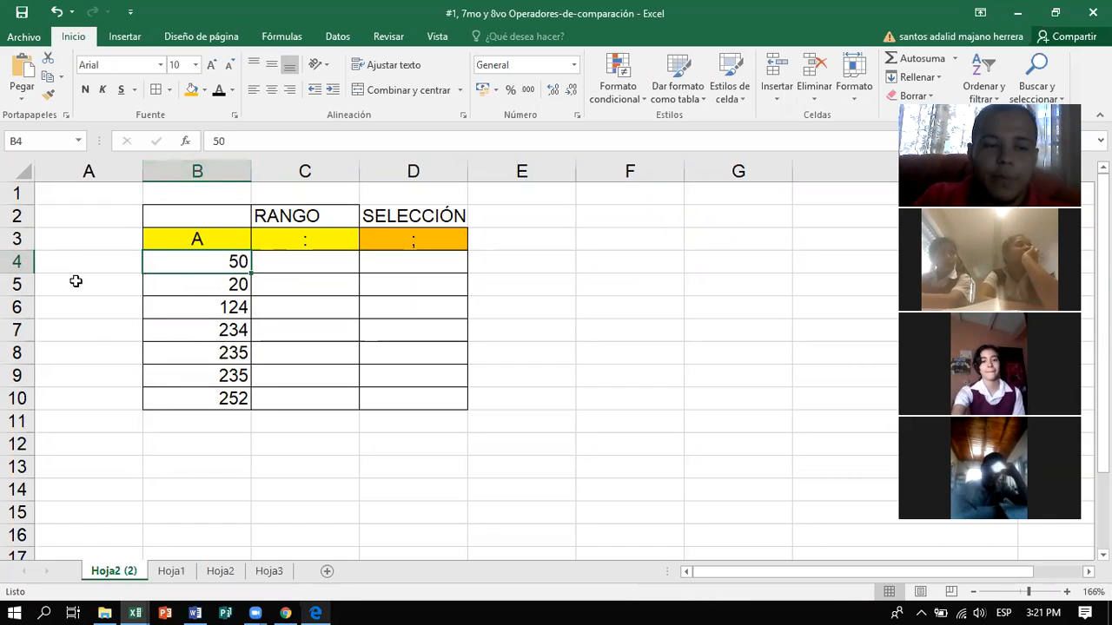
click(206, 396)
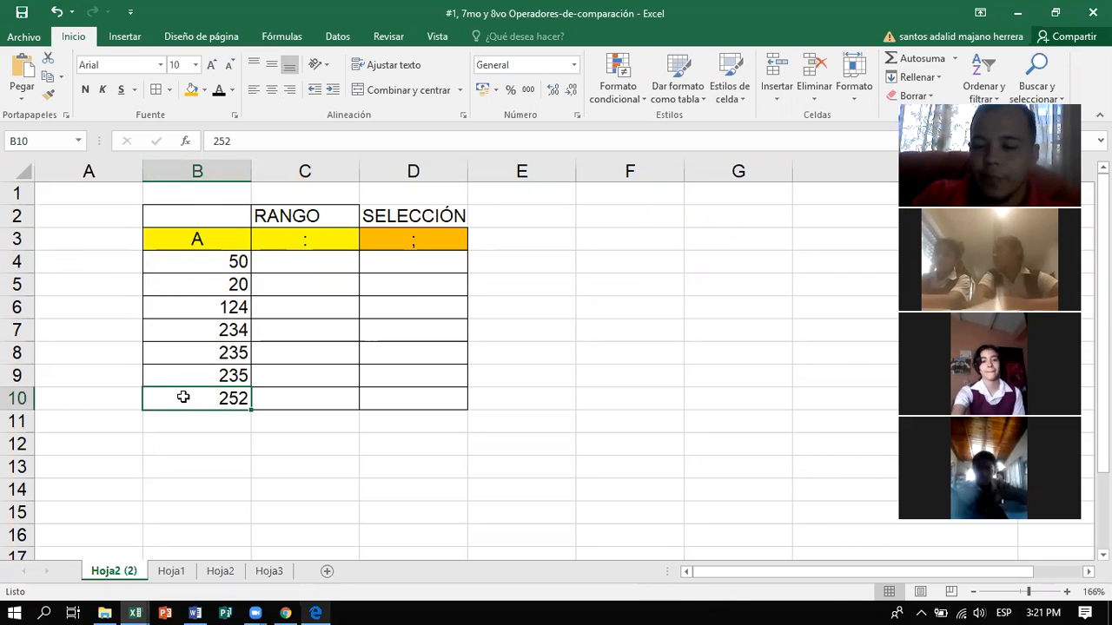
Enter the formula =SUMA(B4:B10) in C4 to sum the values with the range operator
click(306, 257)
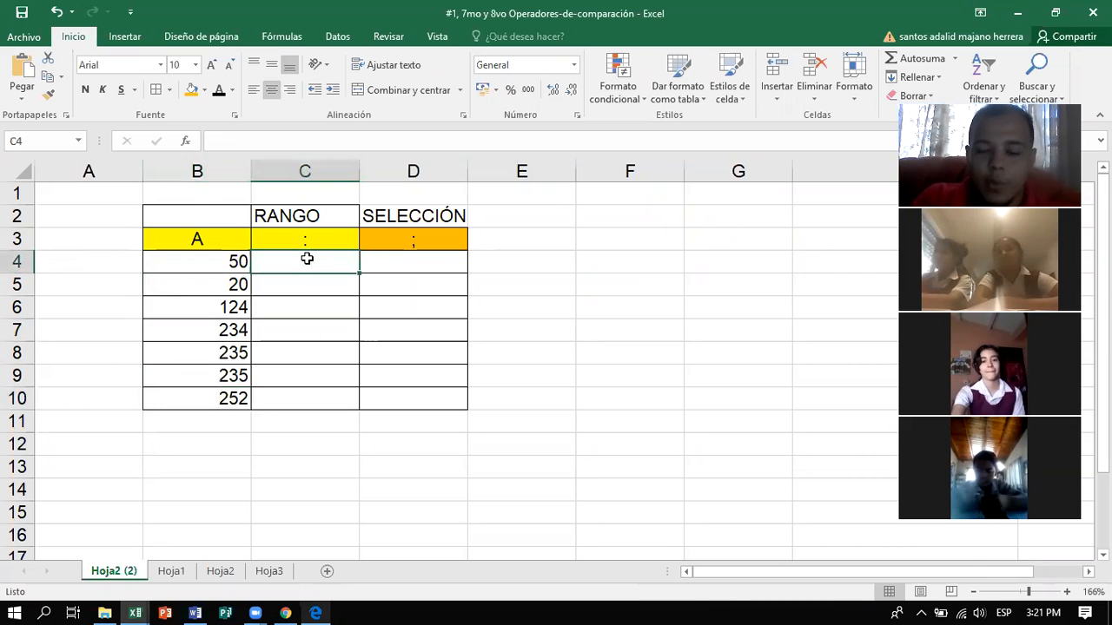
text(=SUA)
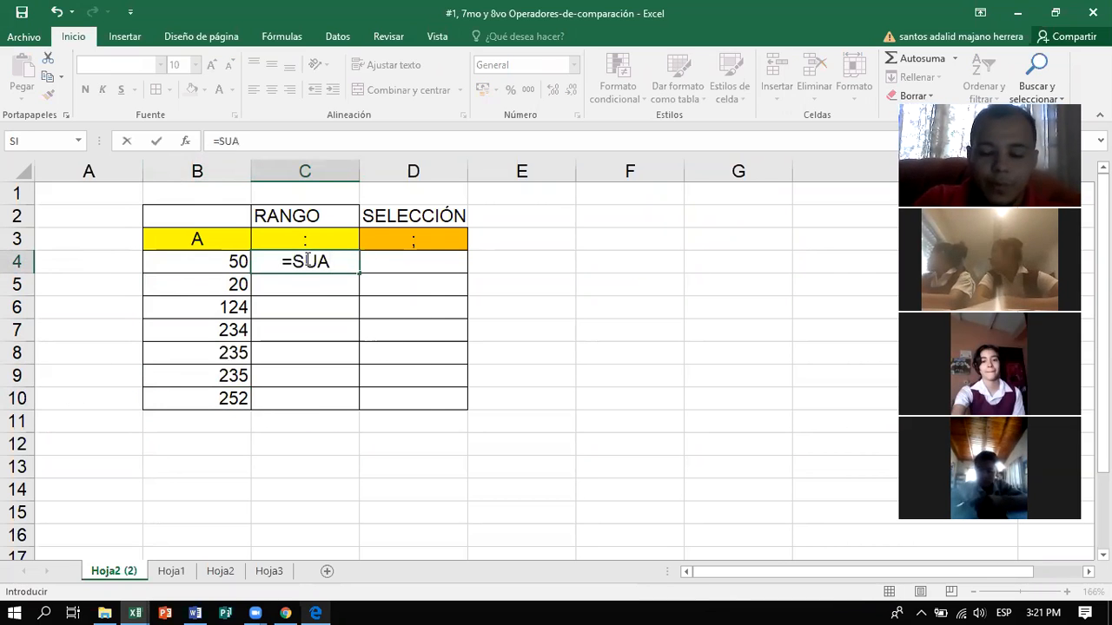
key(BackSpace)
text(MA)
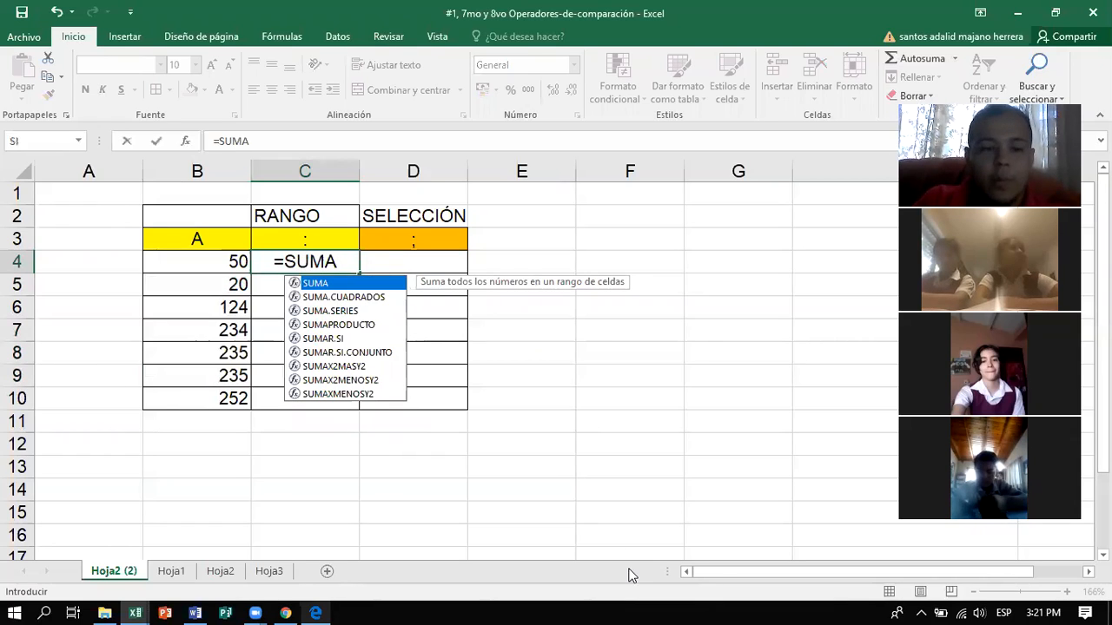
key(Escape)
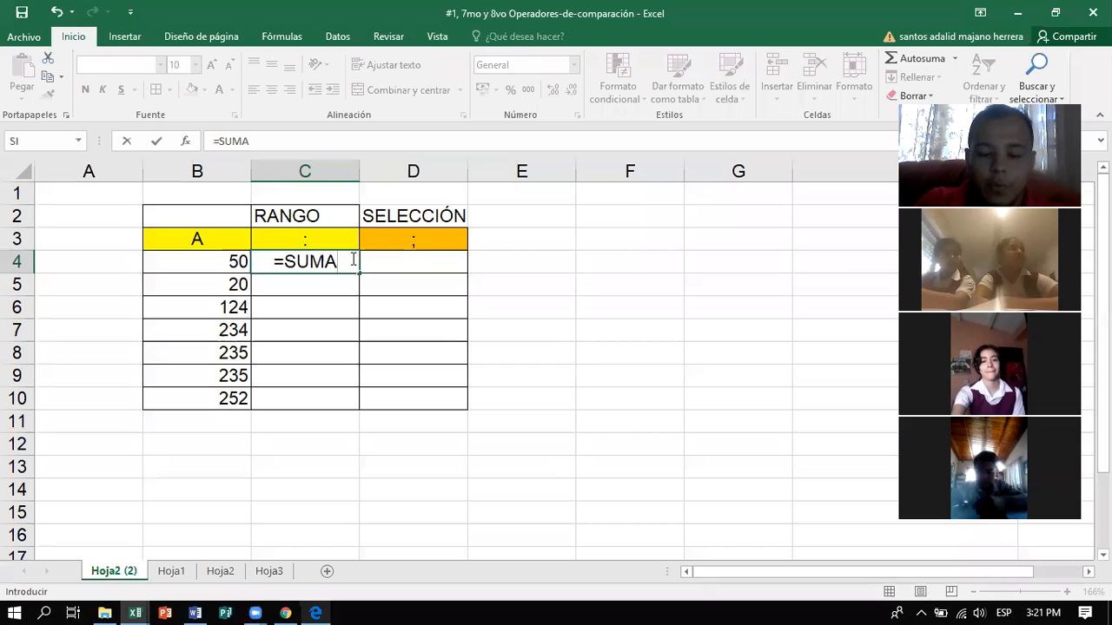
text(()
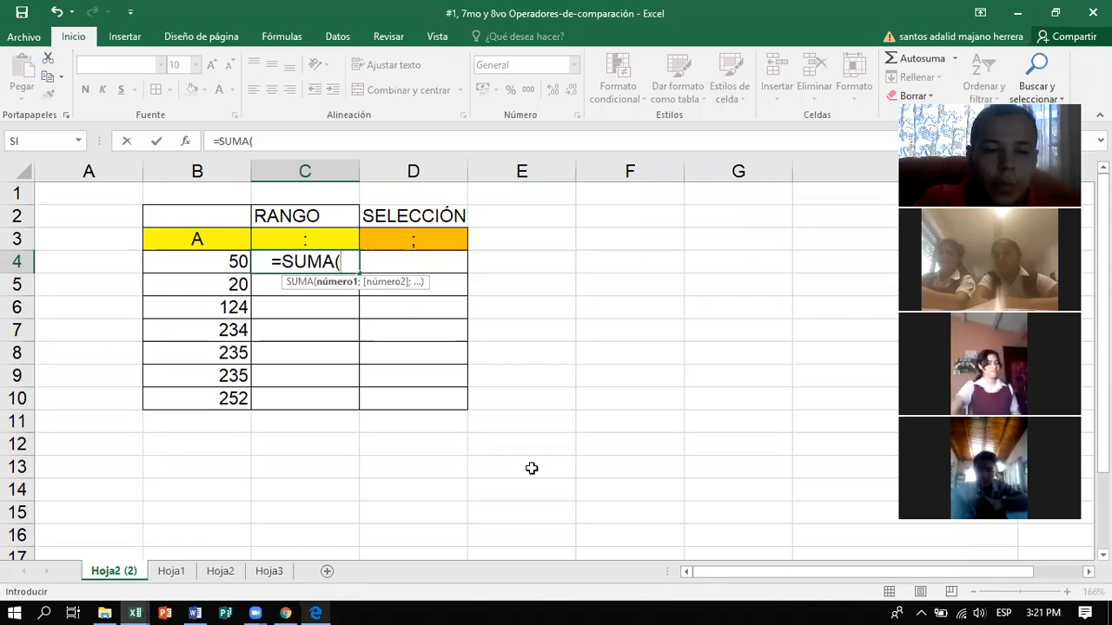
click(226, 261)
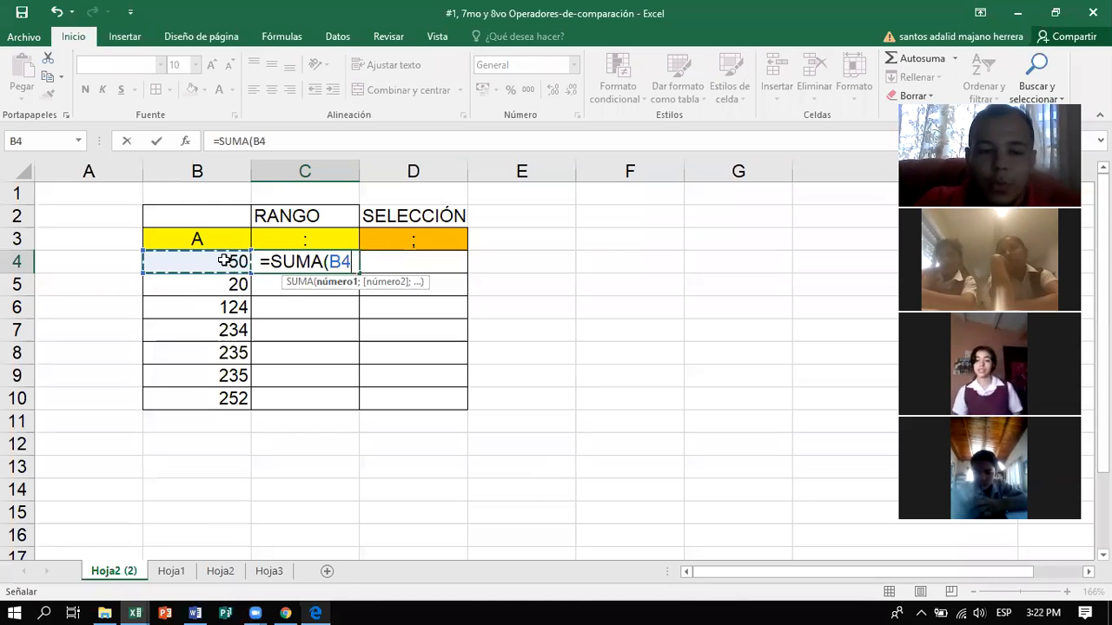
key(F8)
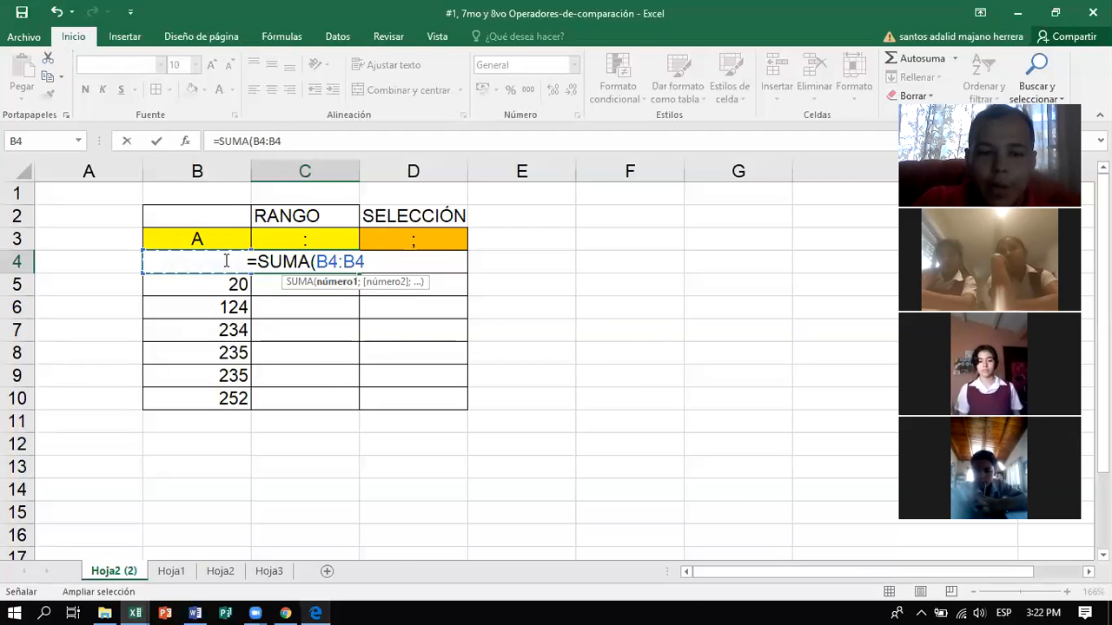
key(BackSpace)
key(BackSpace)
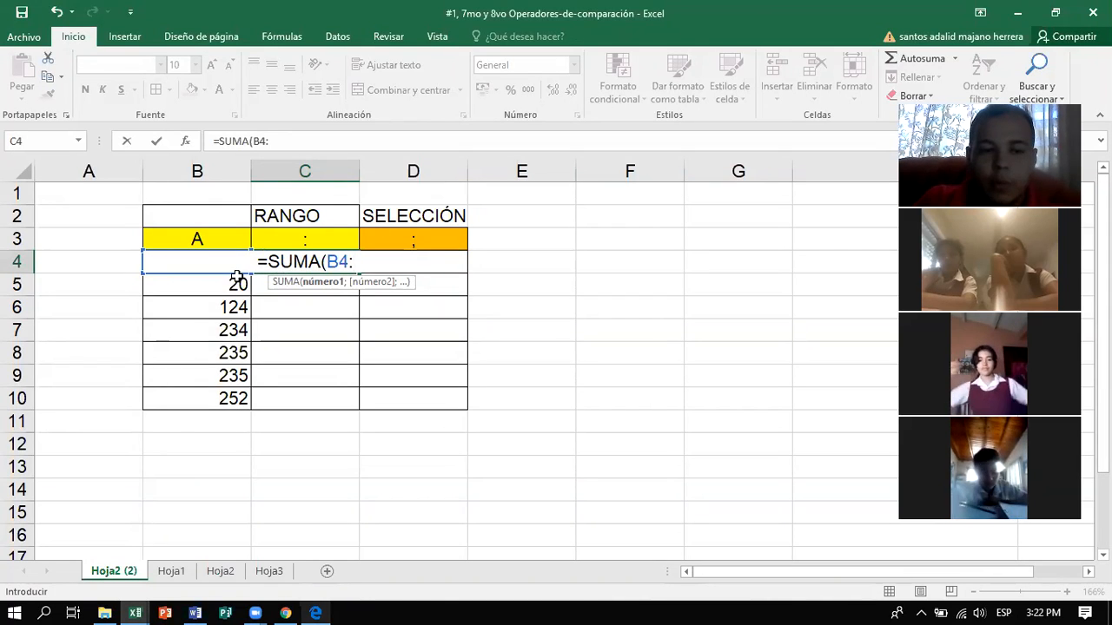
click(223, 399)
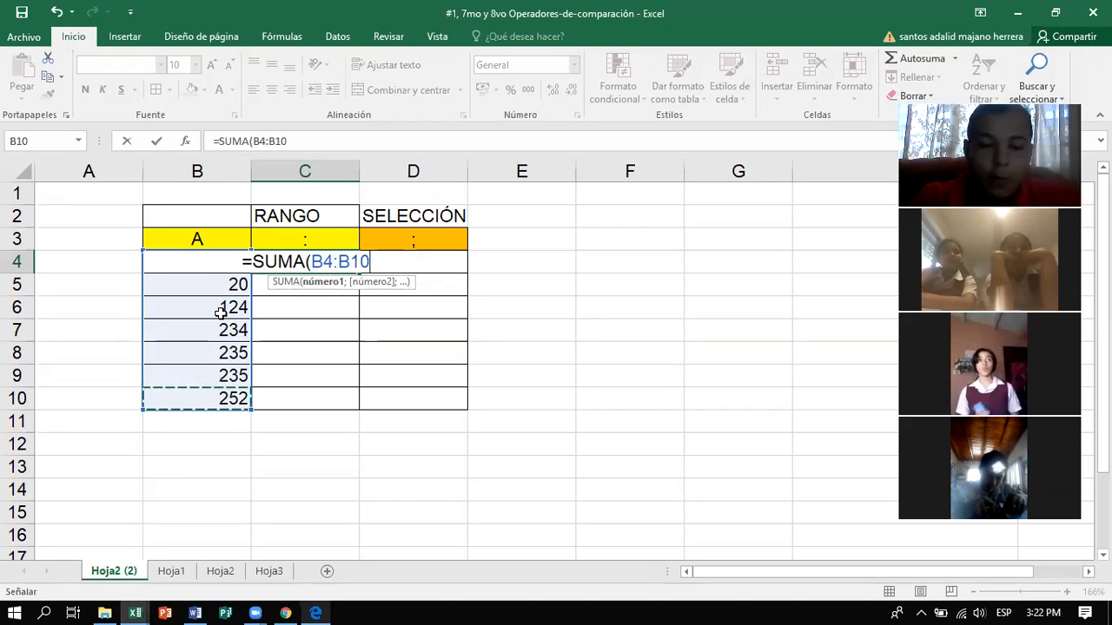
text())
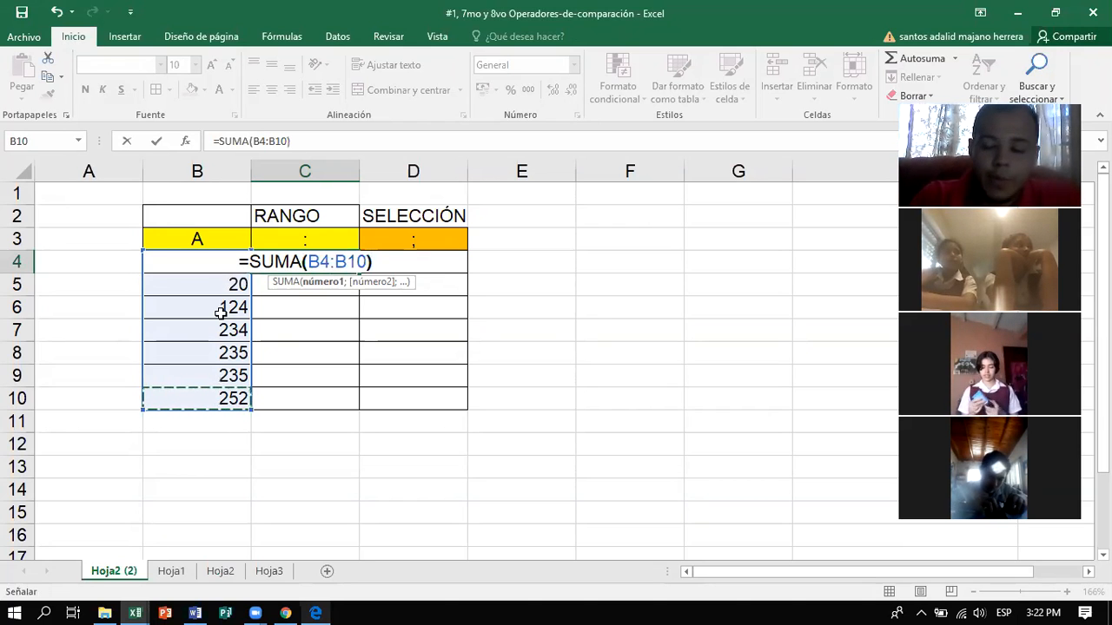
key(Return)
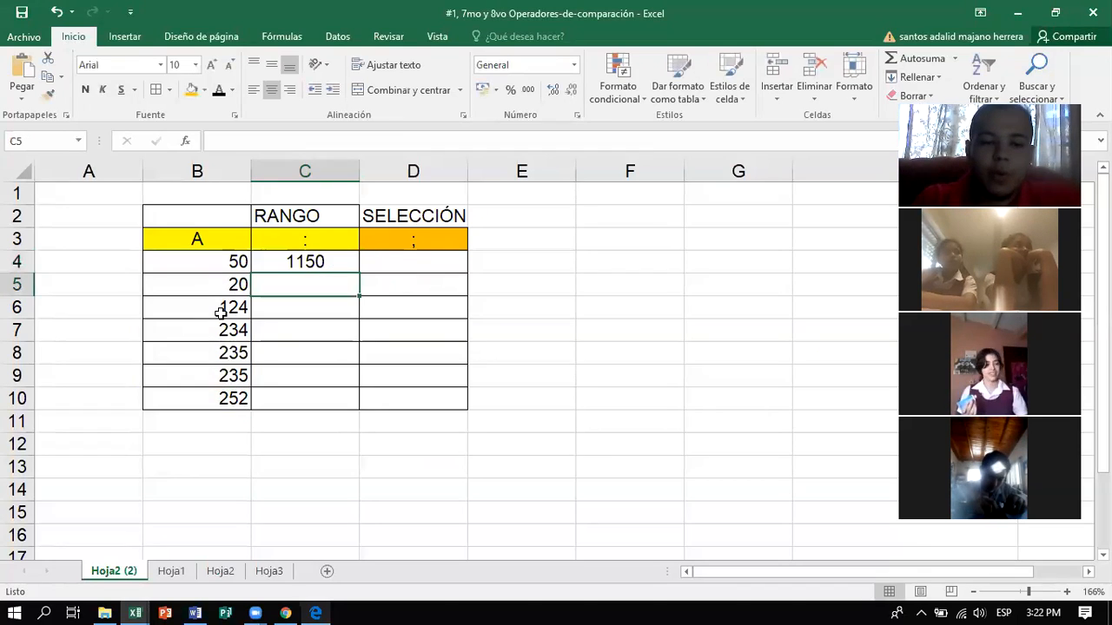
Fill the range sum formula from C4 down to C10
click(312, 261)
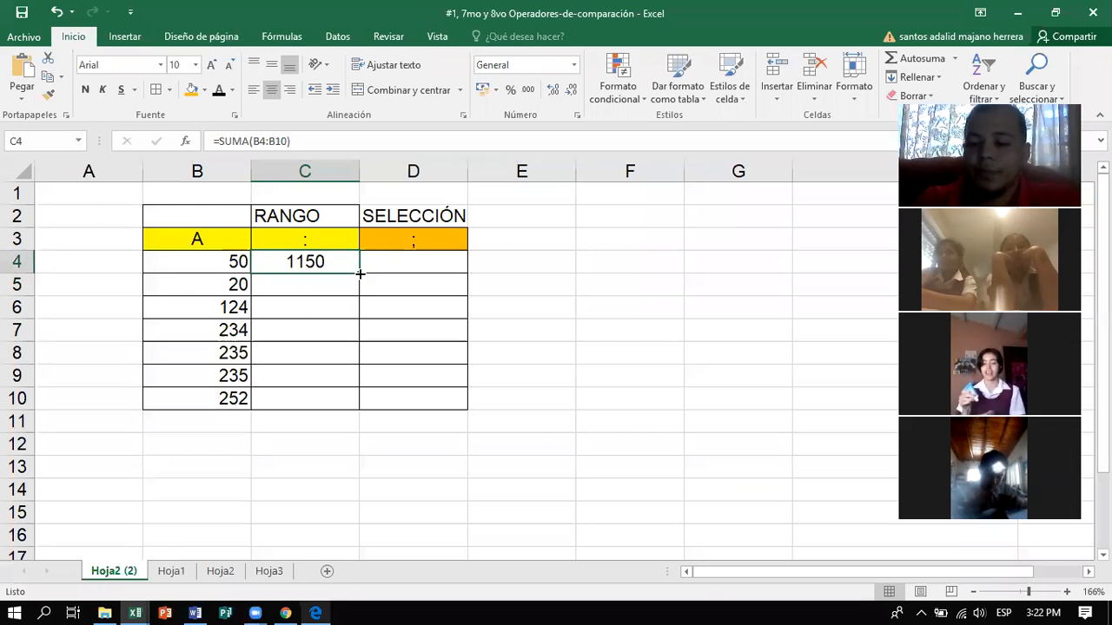
drag(360, 273, 355, 402)
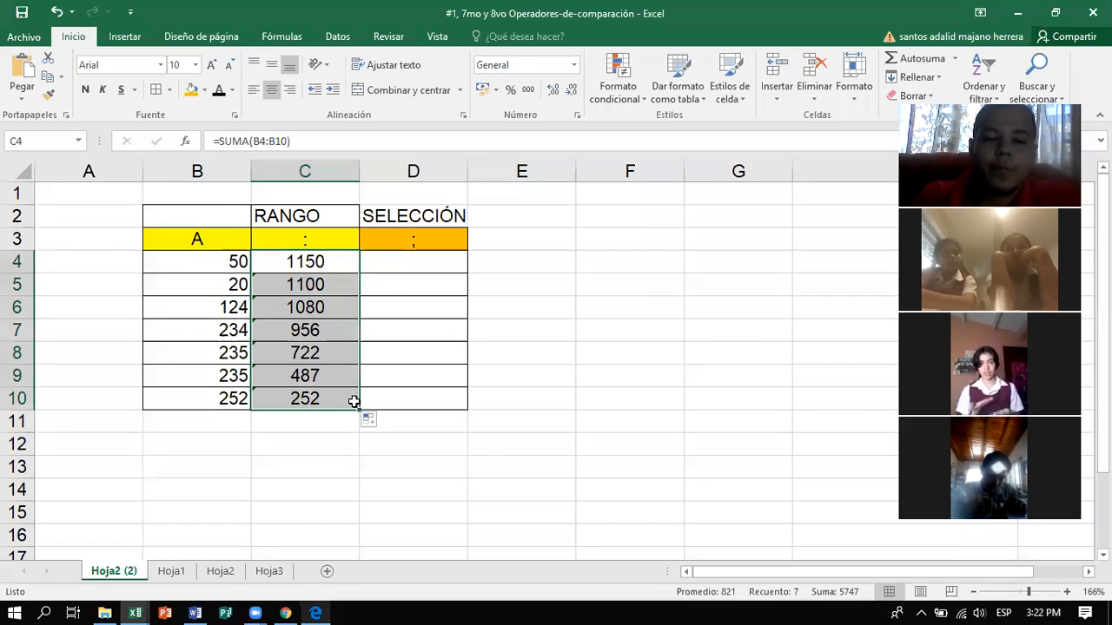
click(549, 327)
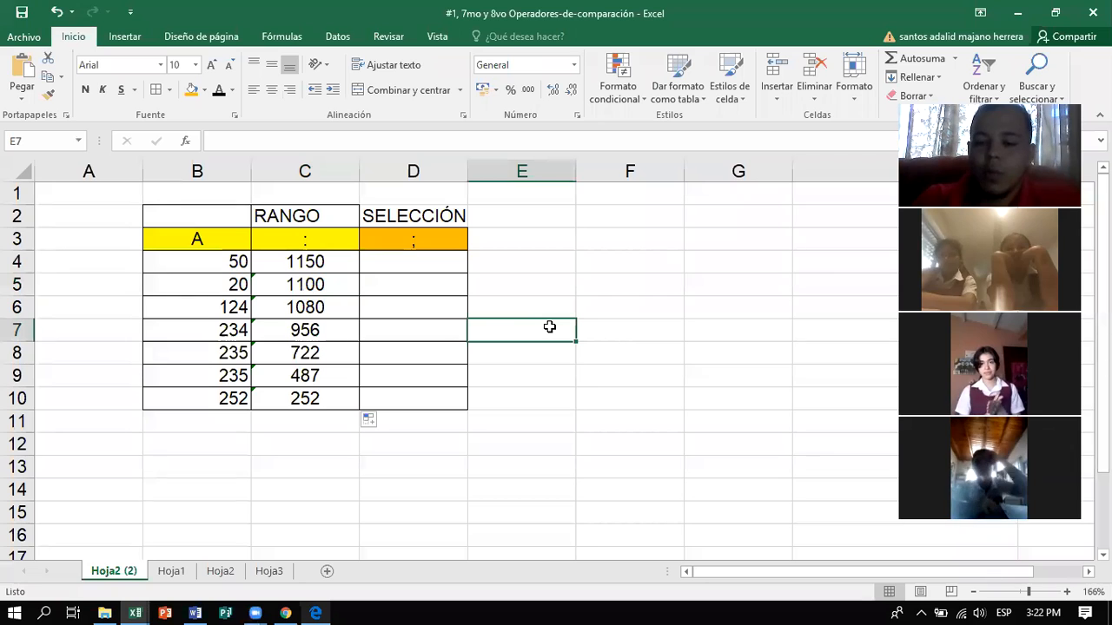
Fill the non-adjacent value cells B4, B6 and B9 with red
click(420, 260)
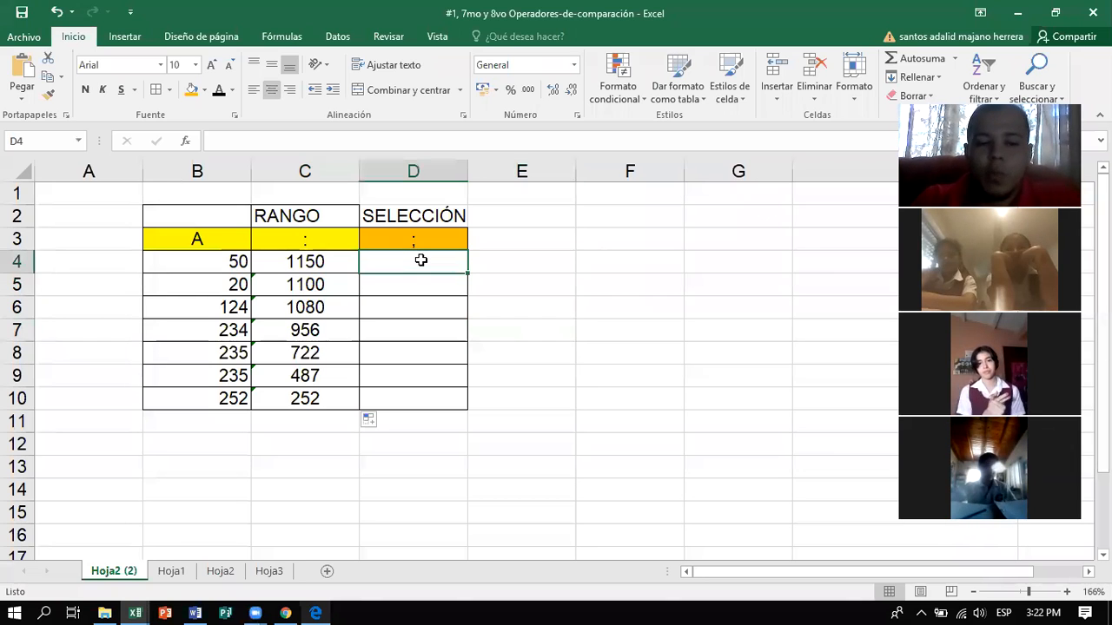
click(217, 266)
click(205, 91)
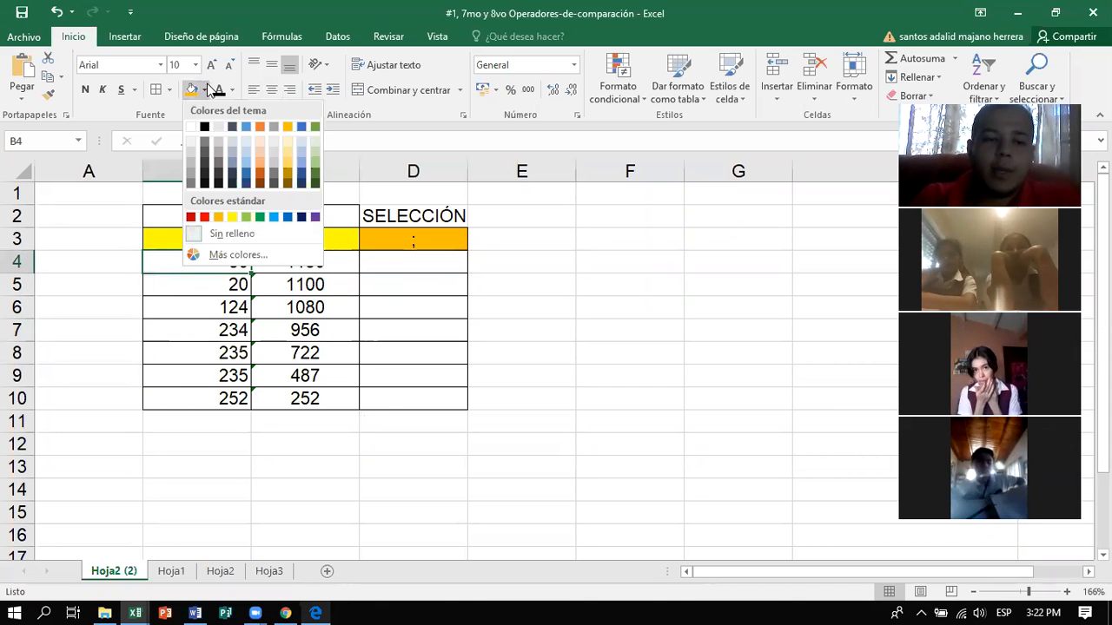
click(204, 217)
click(221, 309)
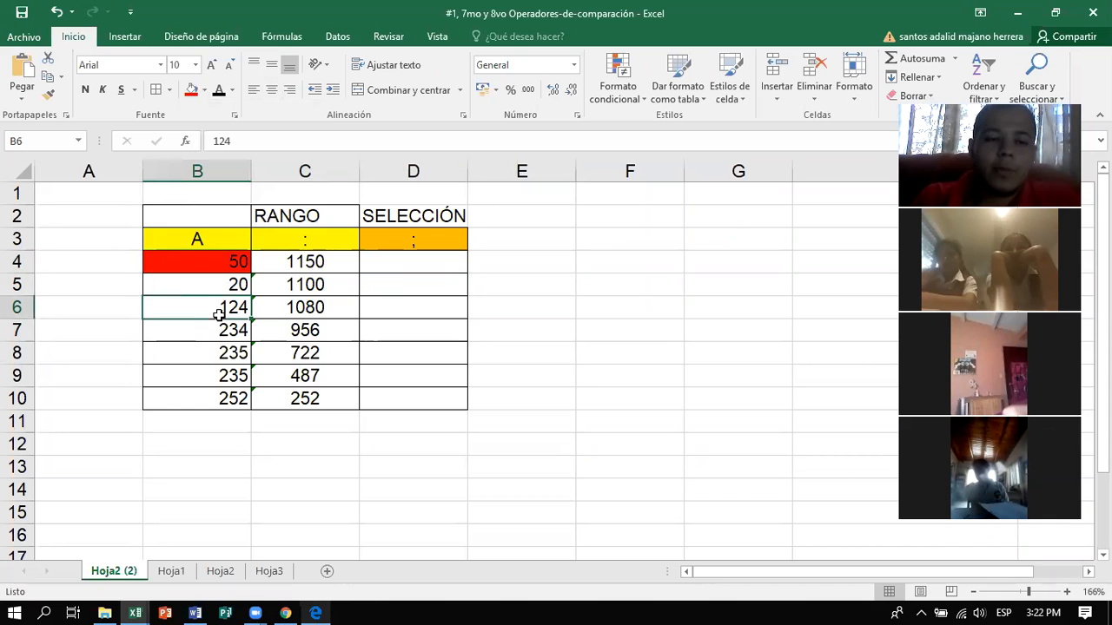
click(192, 89)
click(205, 375)
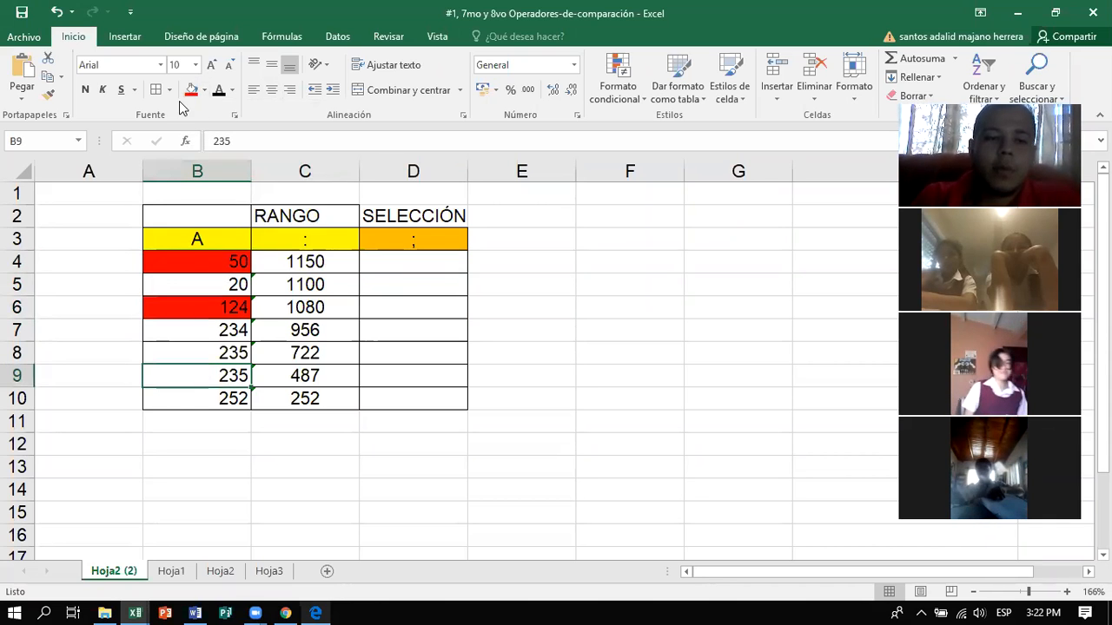
click(192, 90)
click(621, 310)
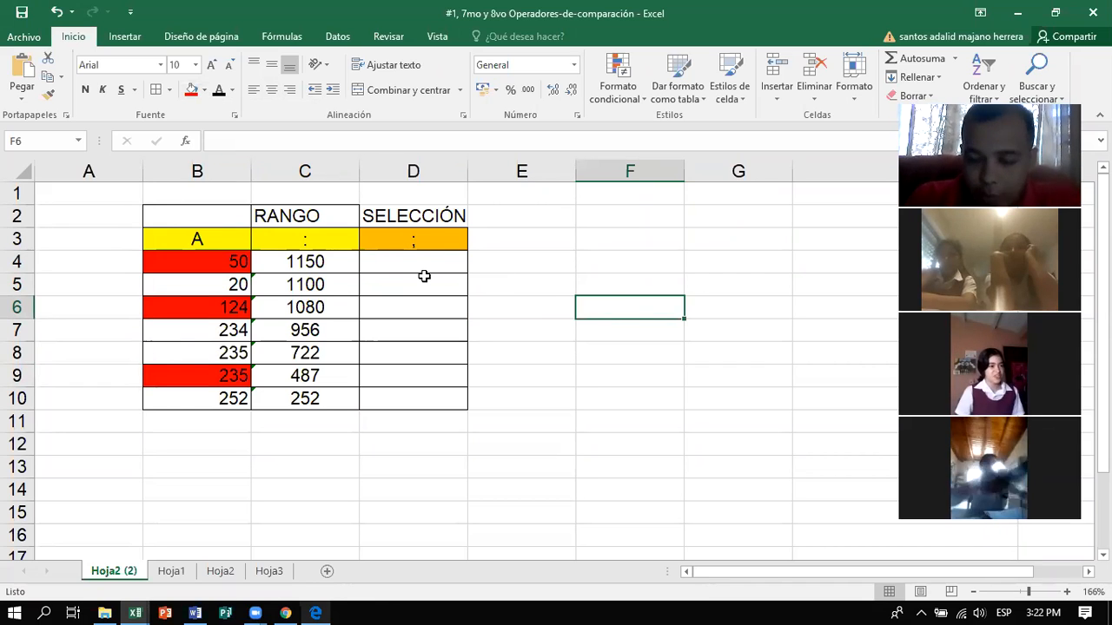
Enter the formula =SUMA(B4;B6;B9) in D4 to sum only the red cells with the semicolon operator
click(409, 245)
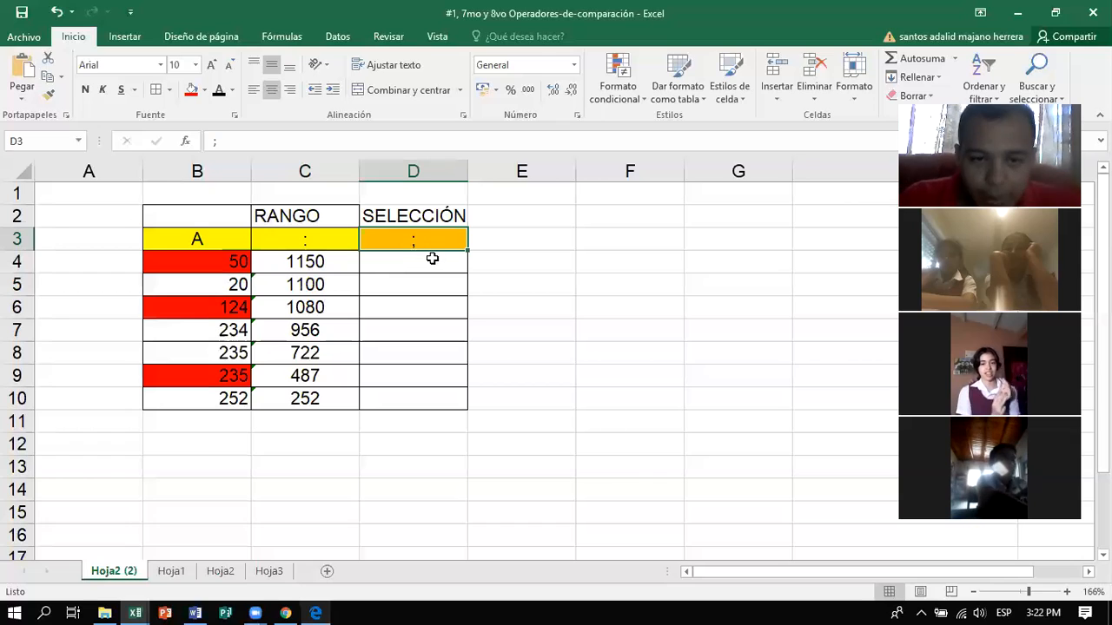
click(421, 261)
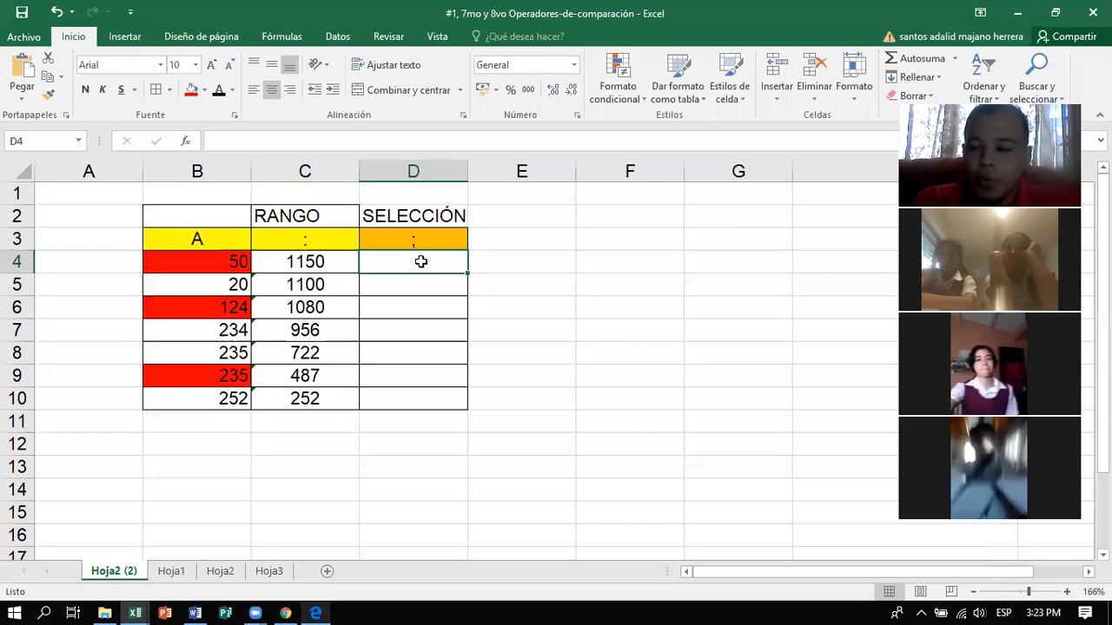
text(=)
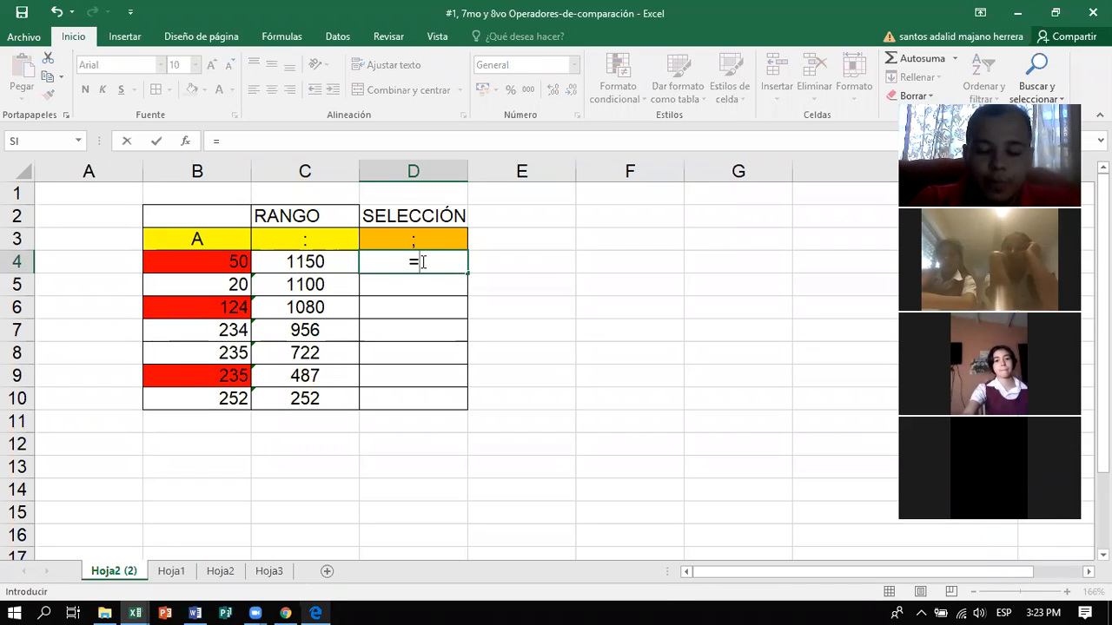
text(suma()
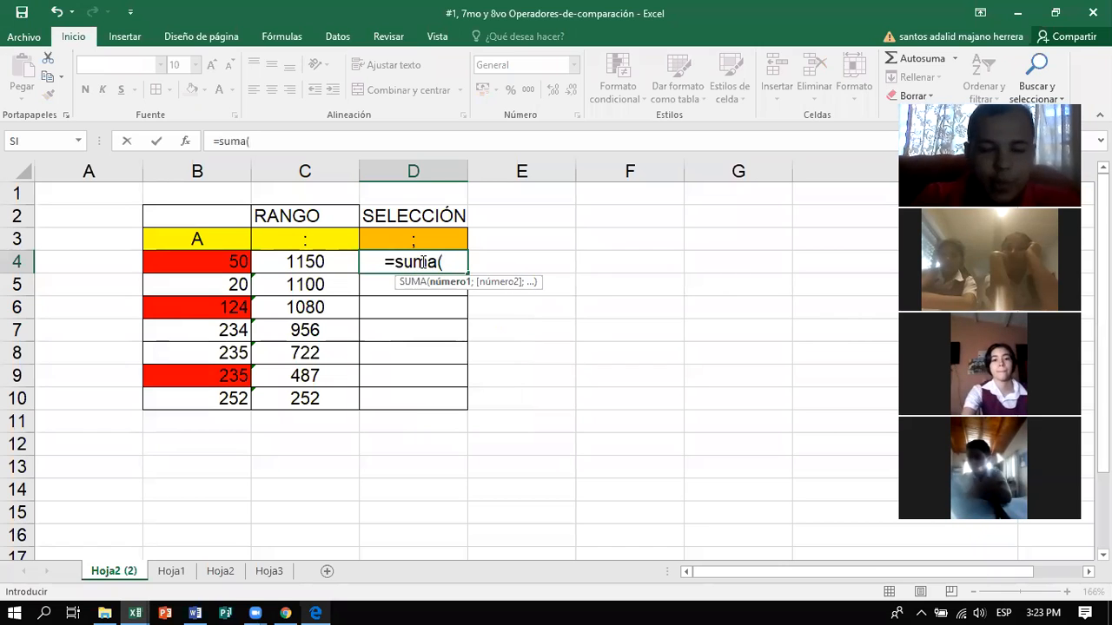
click(222, 265)
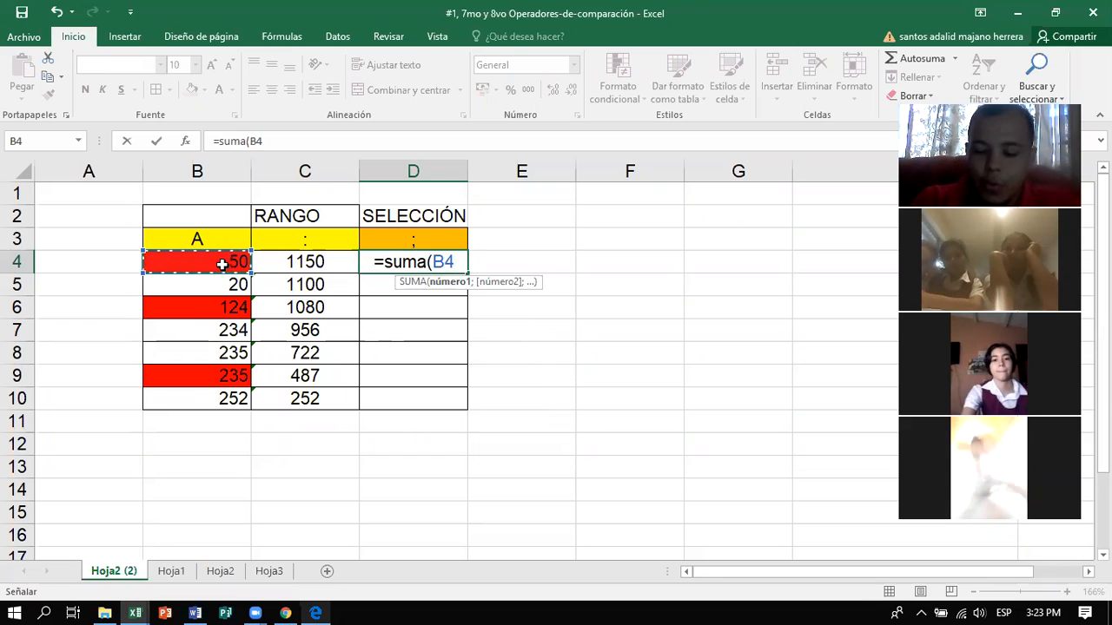
text(;)
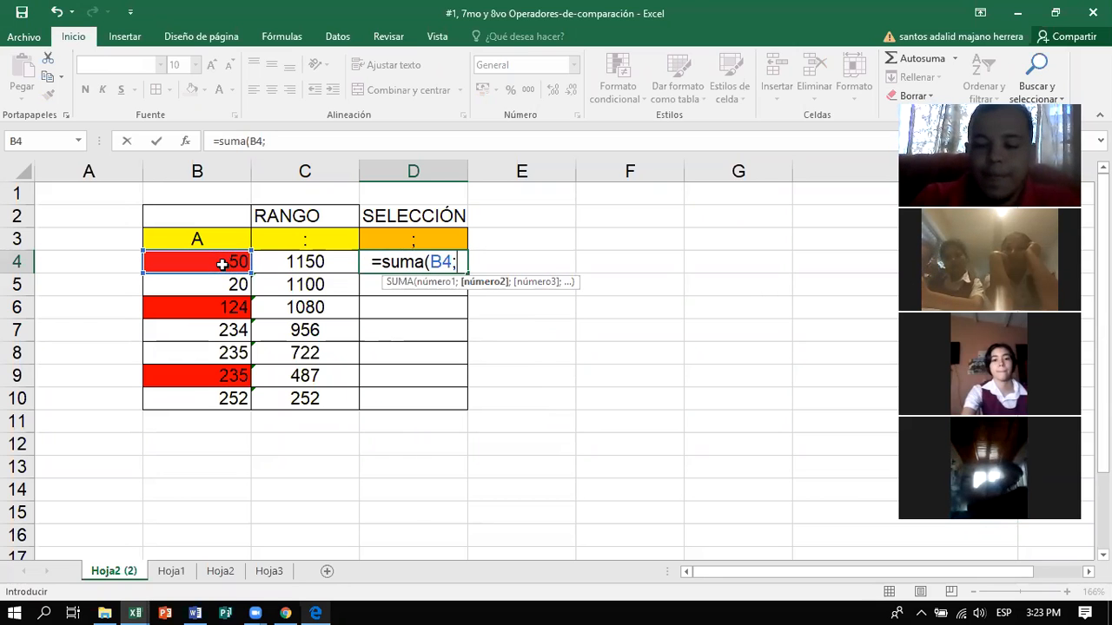
click(220, 308)
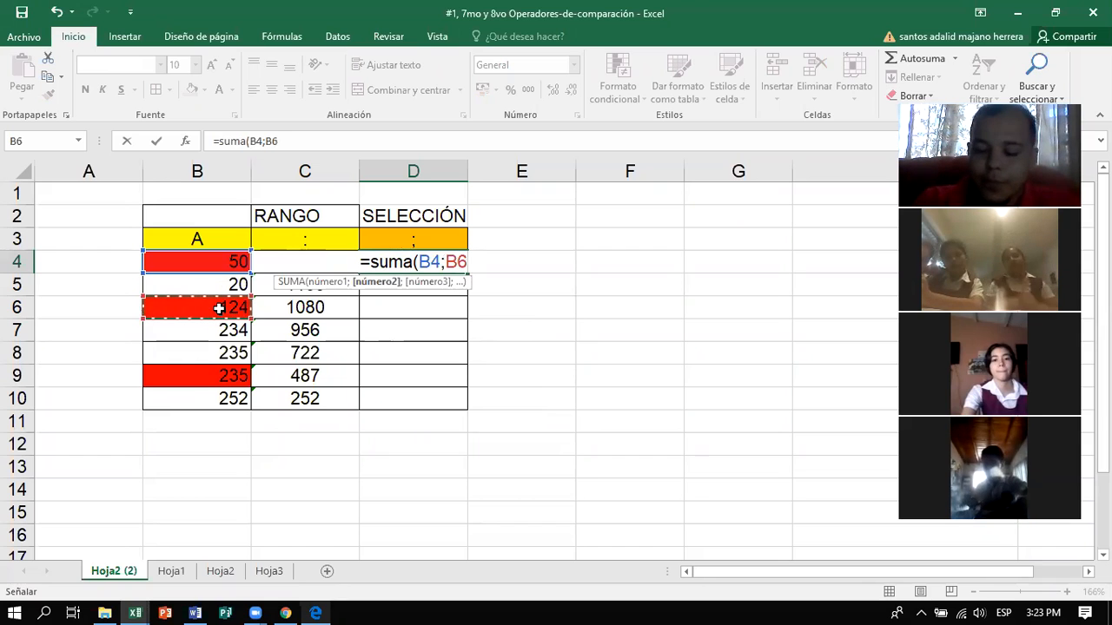
text(;)
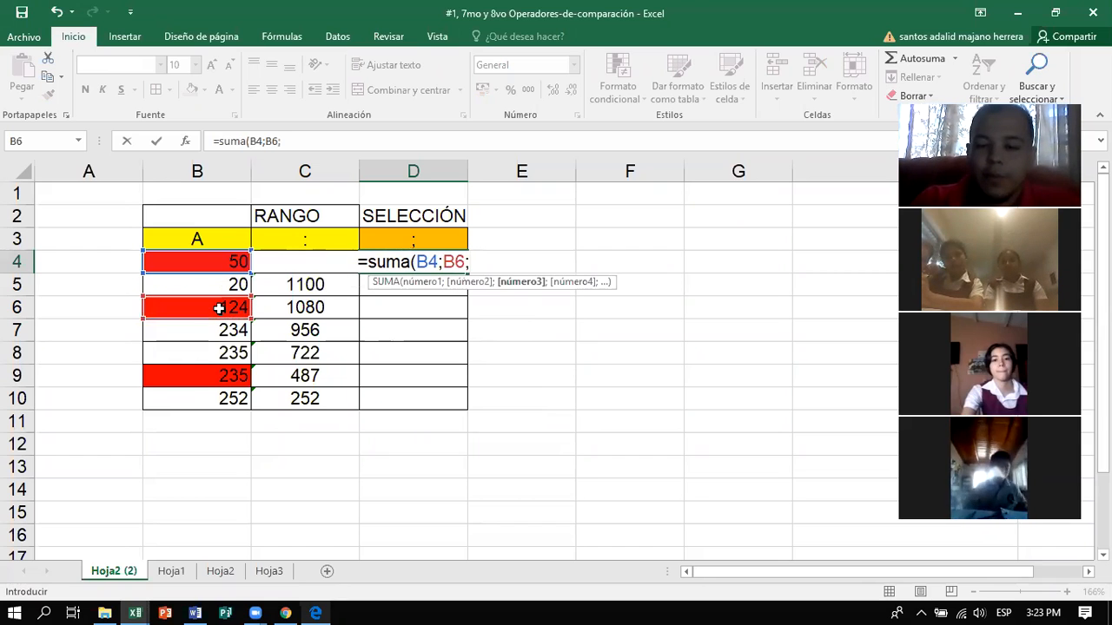
click(223, 376)
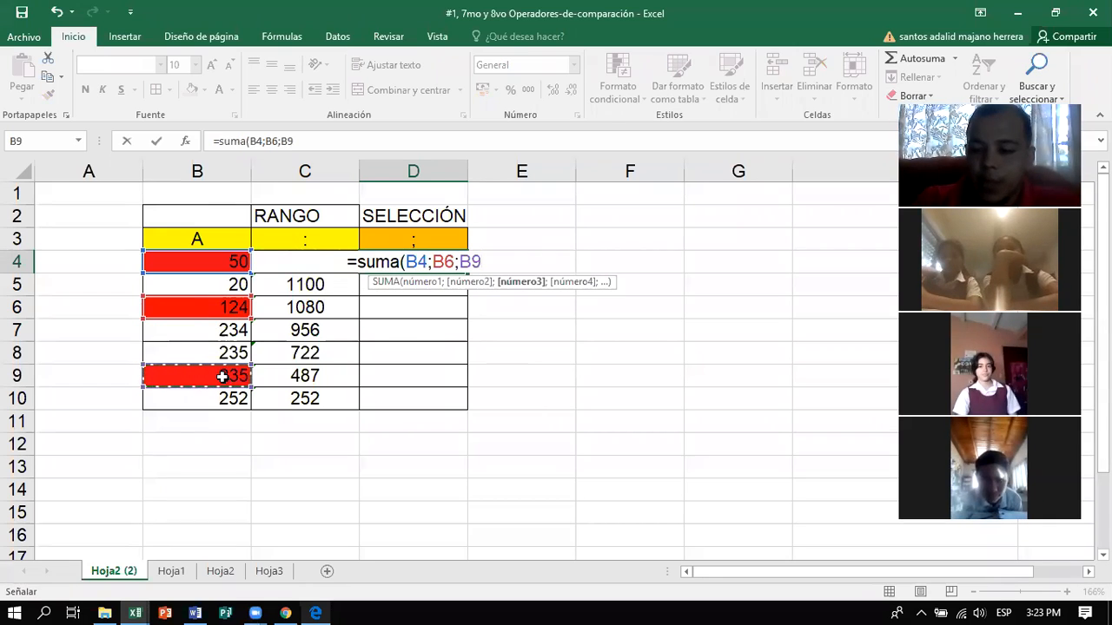
text())
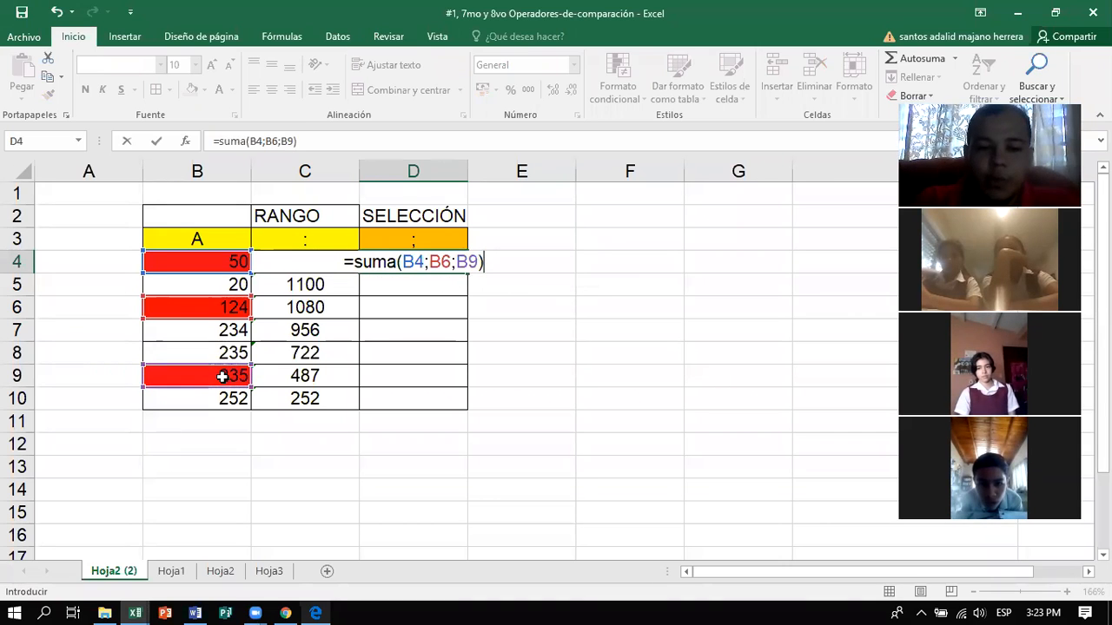
key(Return)
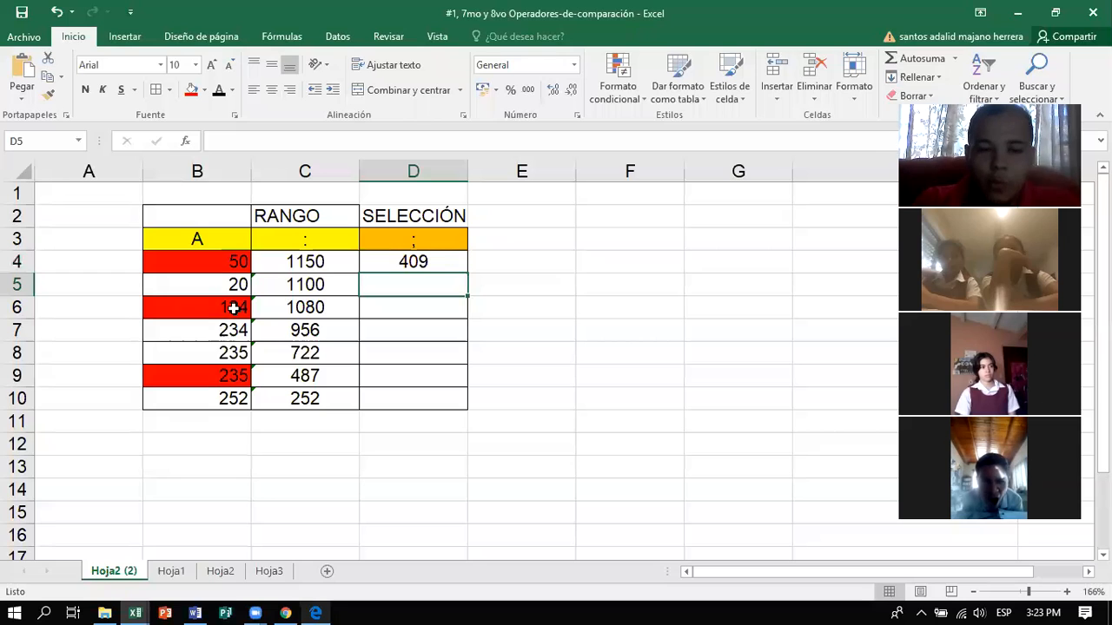
Point out the summed cells B4, B6 and B9, and fill the result cell D4 with the same red
click(392, 260)
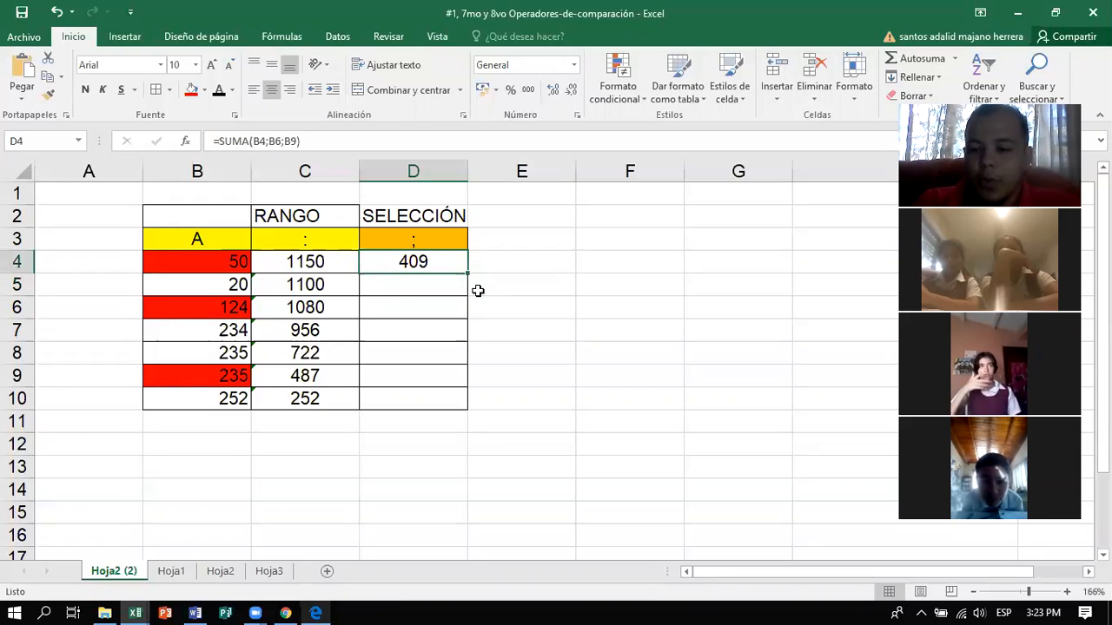
click(231, 262)
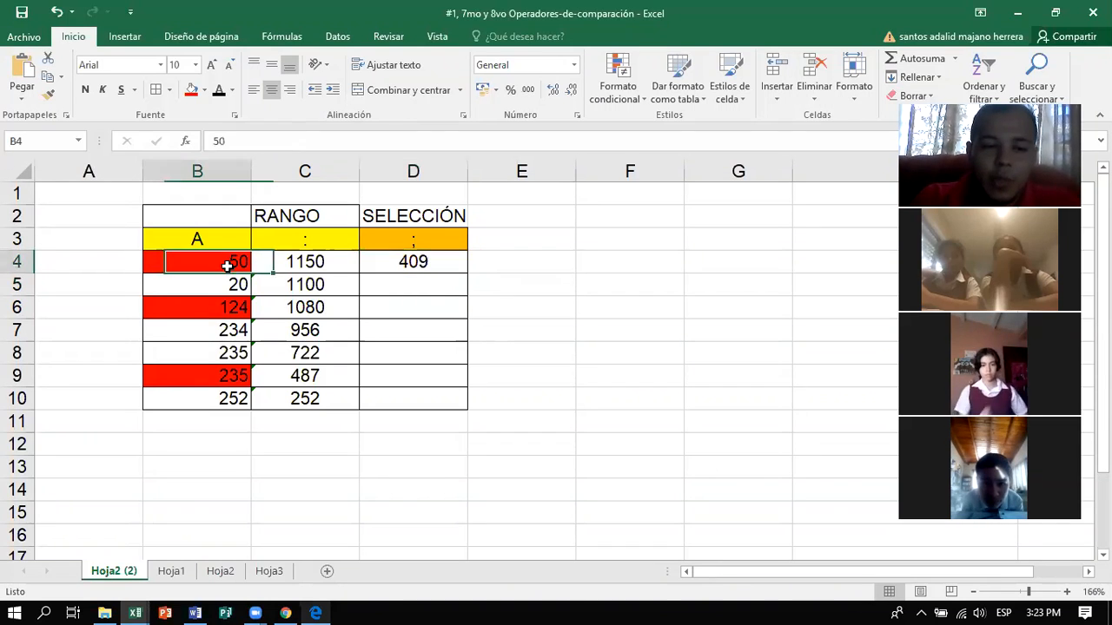
click(215, 306)
click(215, 375)
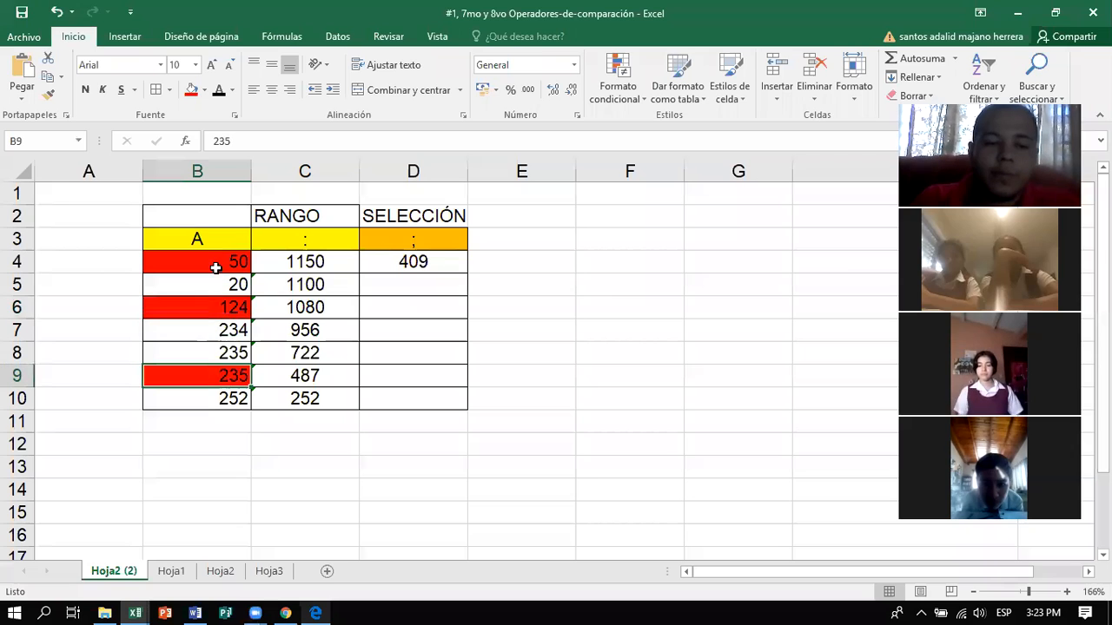
click(217, 263)
click(428, 260)
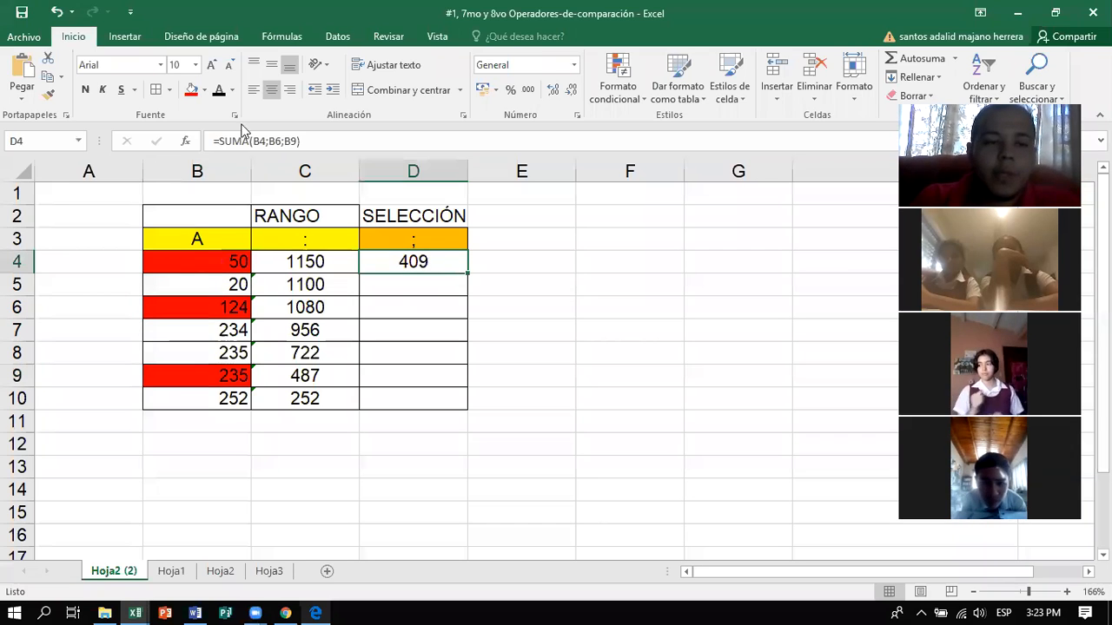
click(190, 89)
drag(504, 331, 580, 333)
click(415, 260)
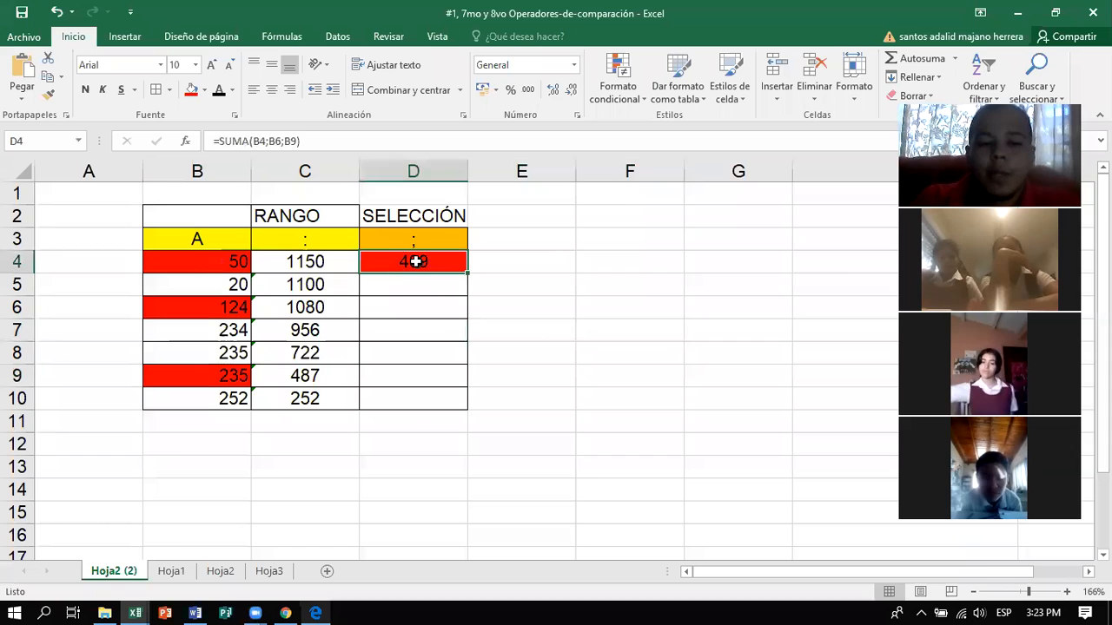
Switch to the Hoja2 worksheet and enter the label "funcion SI" in cell E2
click(536, 343)
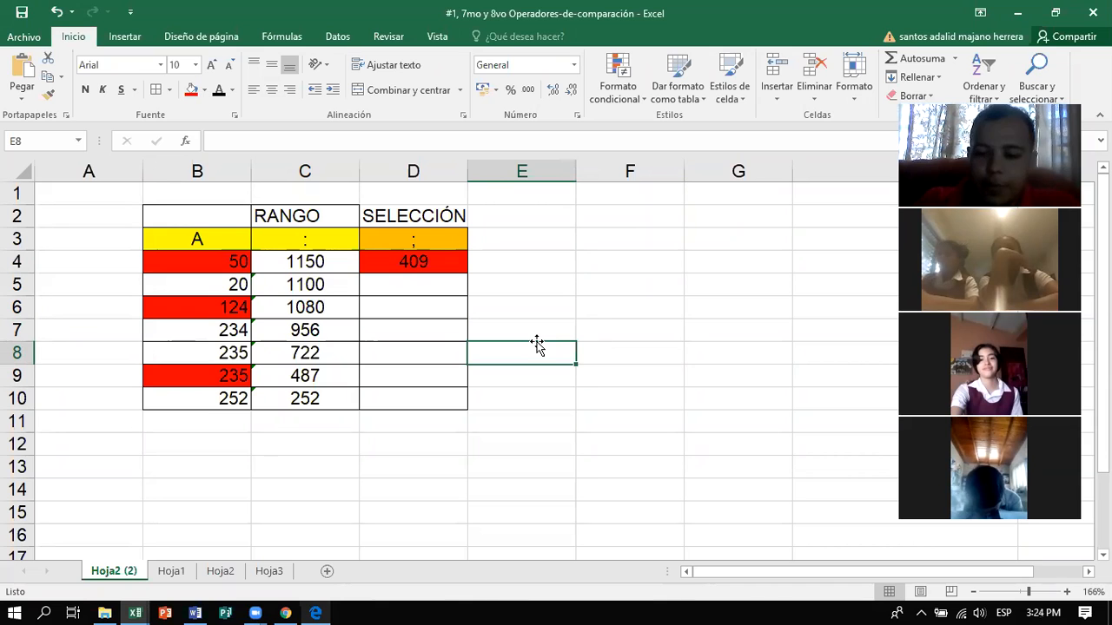
click(171, 573)
key(ctrl+Page_Down)
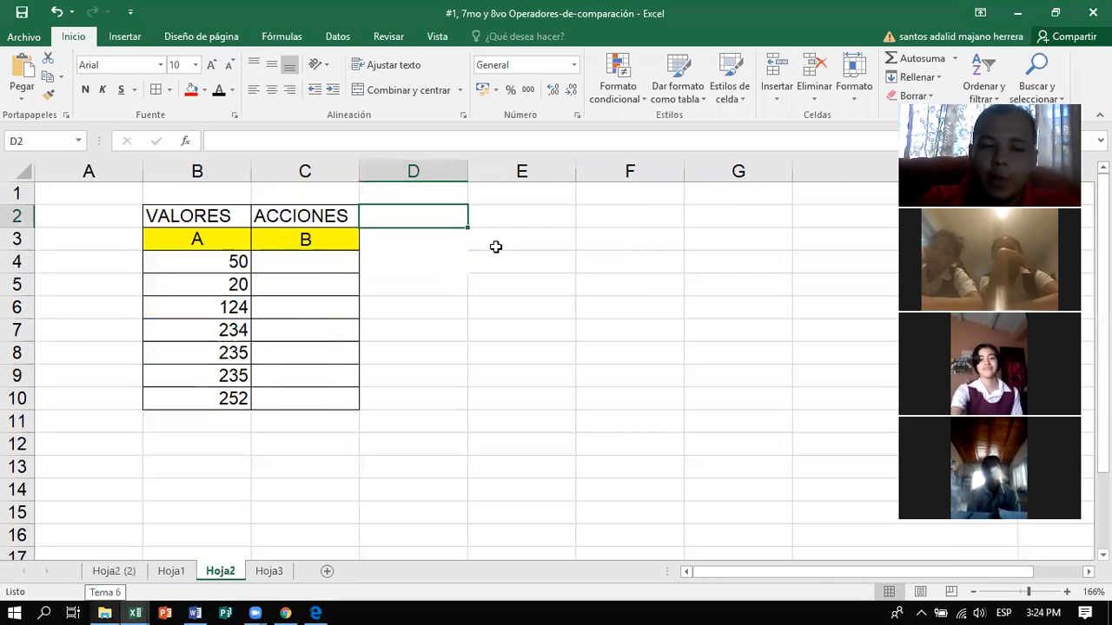
key(Right)
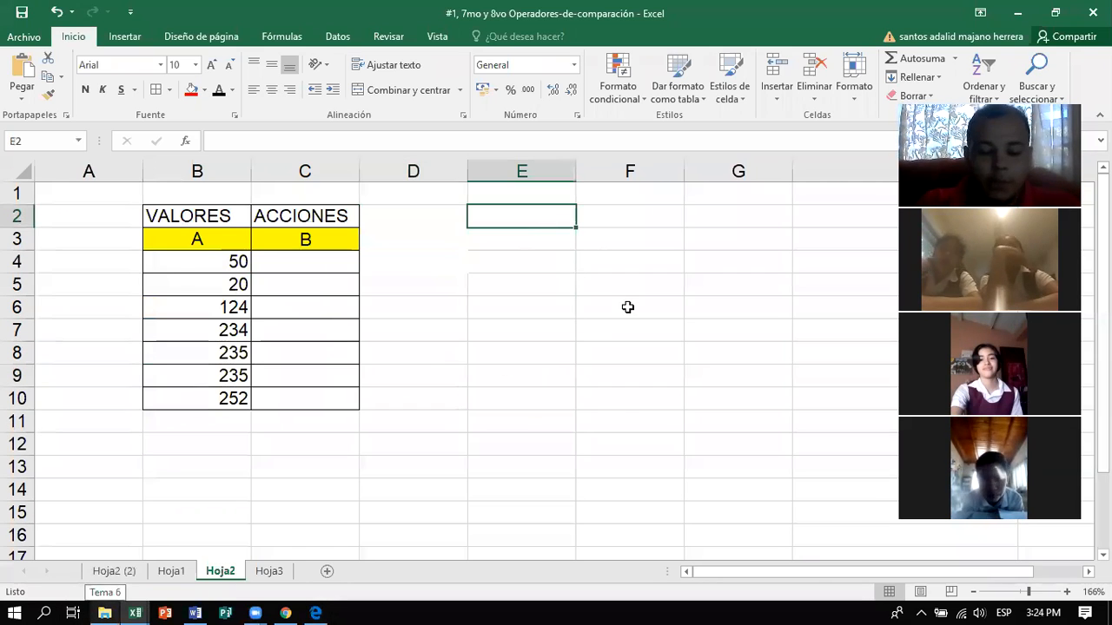
text(si)
text(funcio)
text(n SI)
click(566, 301)
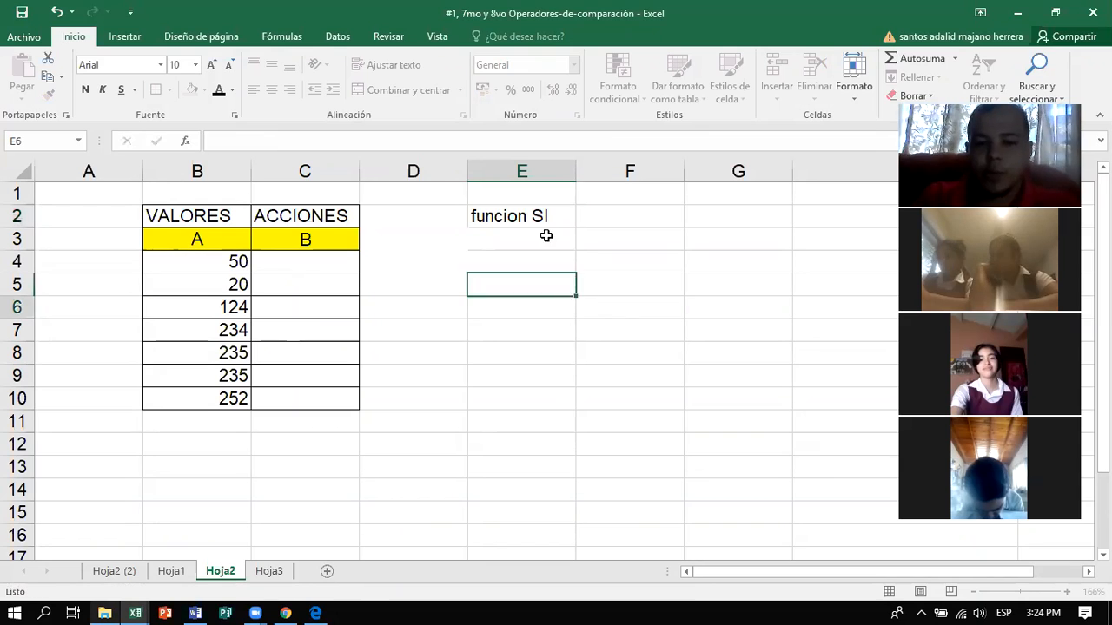
Enter "verdaderos" in F2 and "falsos" in F3 beside the funcion SI label
click(584, 215)
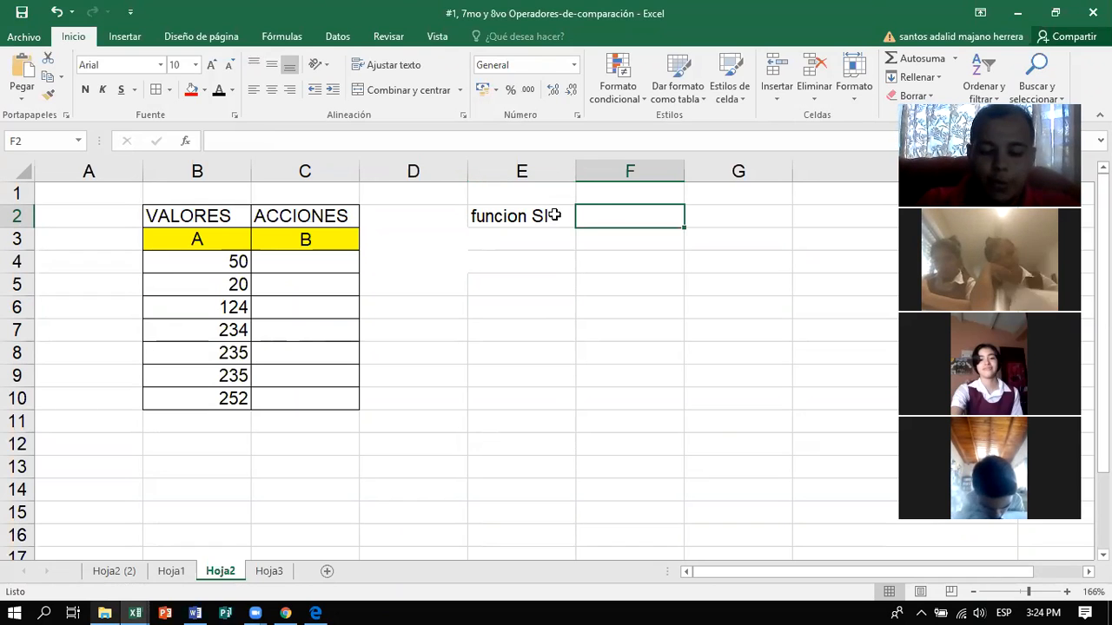
text(verdaderos)
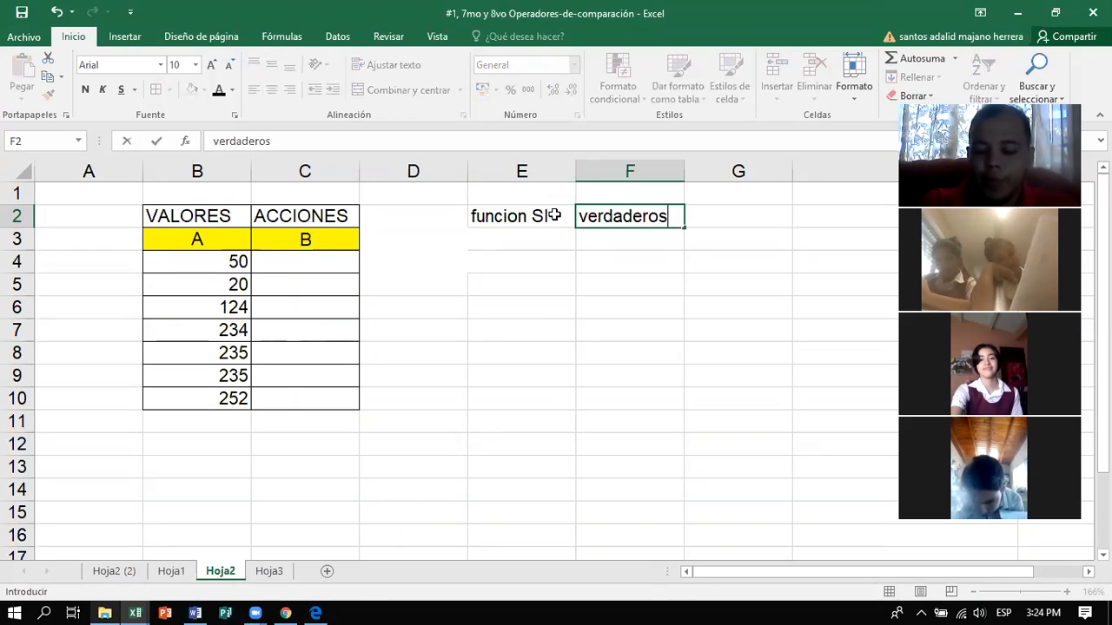
key(Return)
text(flasos)
key(BackSpace)
key(BackSpace)
key(BackSpace)
key(BackSpace)
text(alsos)
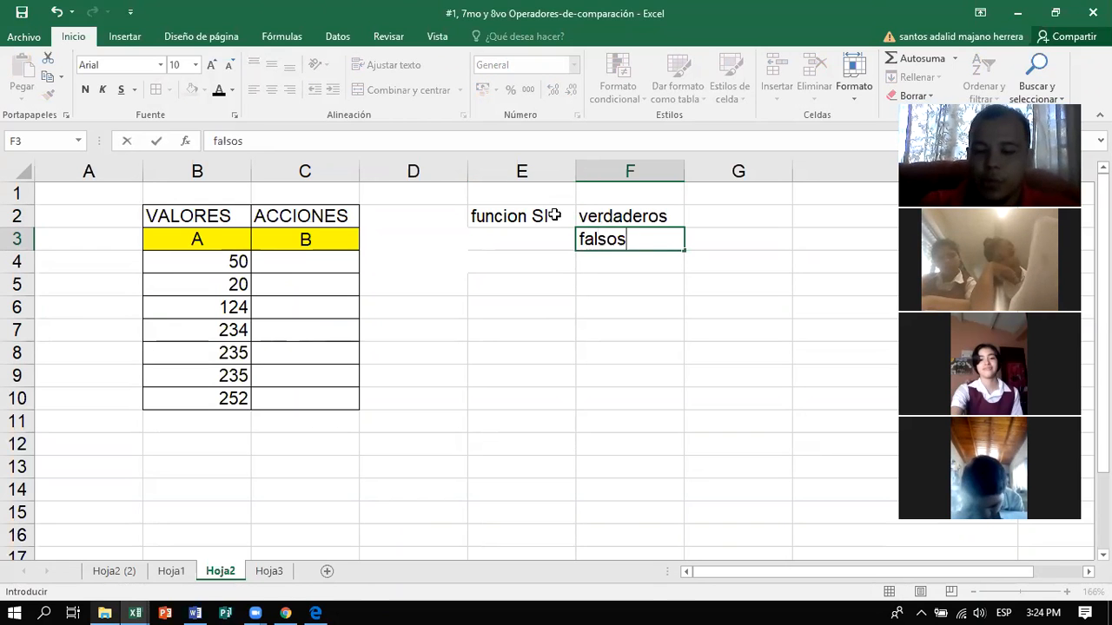
key(Return)
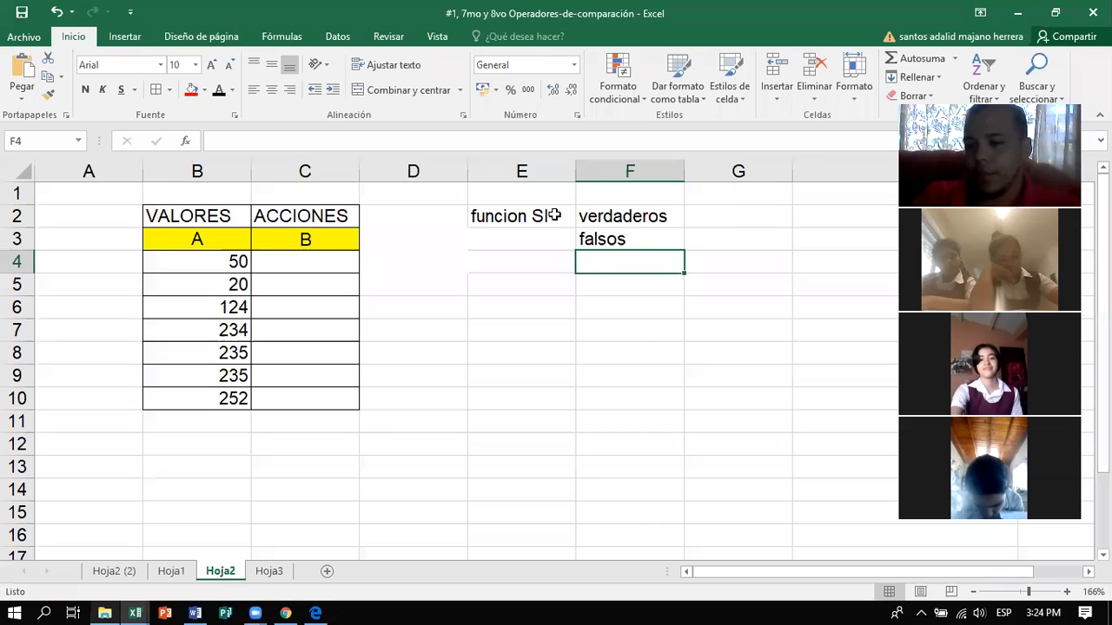
key(Up)
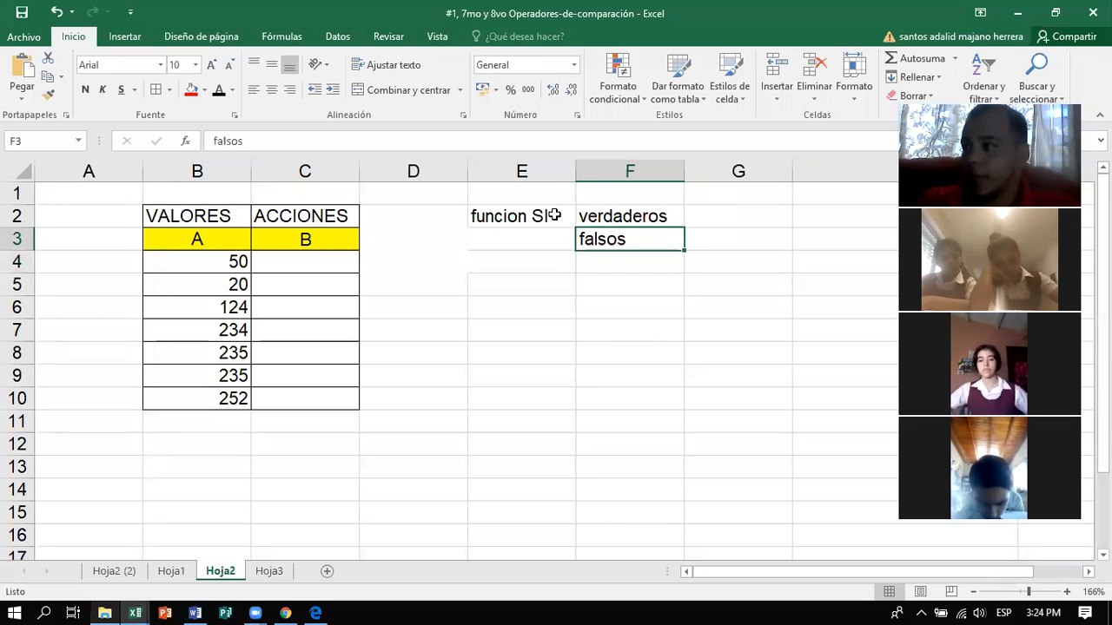
key(Up)
key(Down)
key(Left)
key(Down)
key(Down)
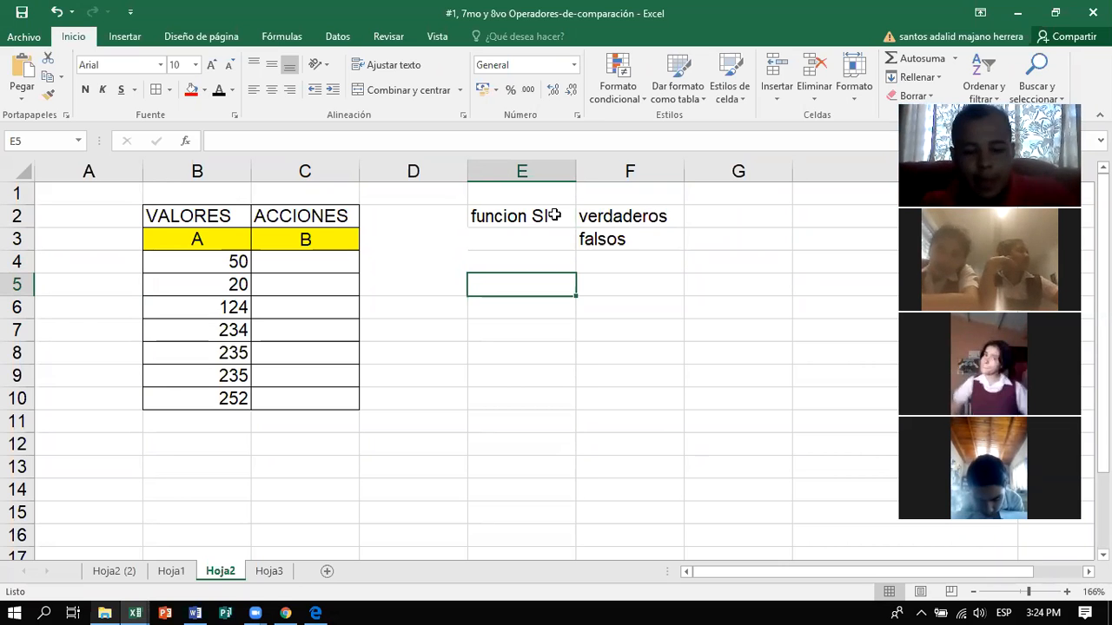
click(311, 271)
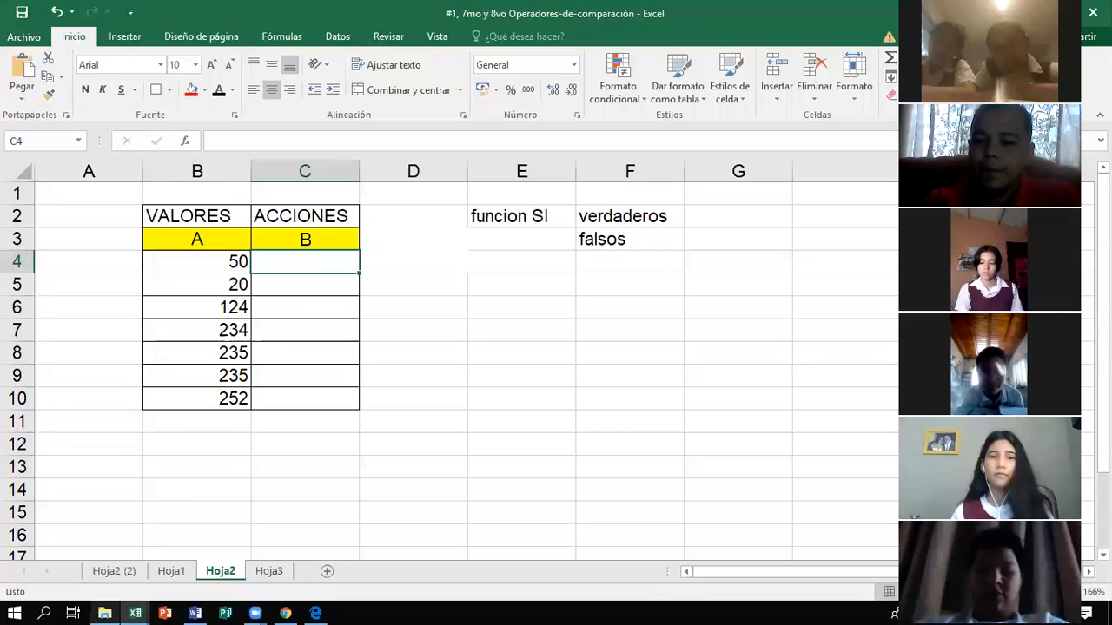
click(619, 421)
click(485, 242)
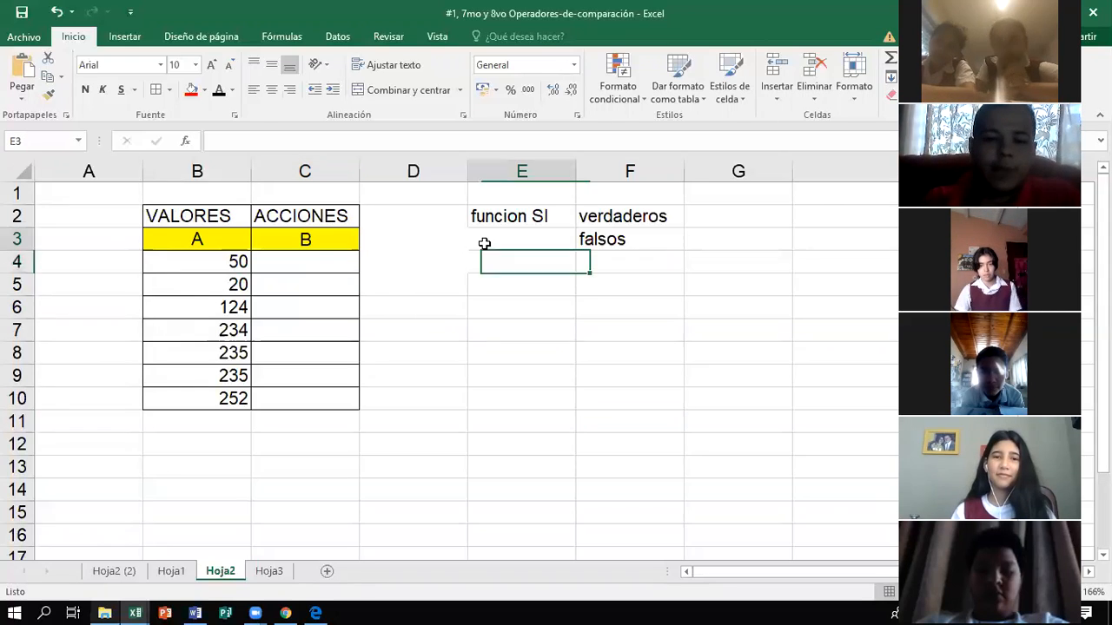
Point out the values in B4:B10, the A and B headings, cell C4 and the funcion SI label
click(306, 261)
drag(214, 258, 216, 398)
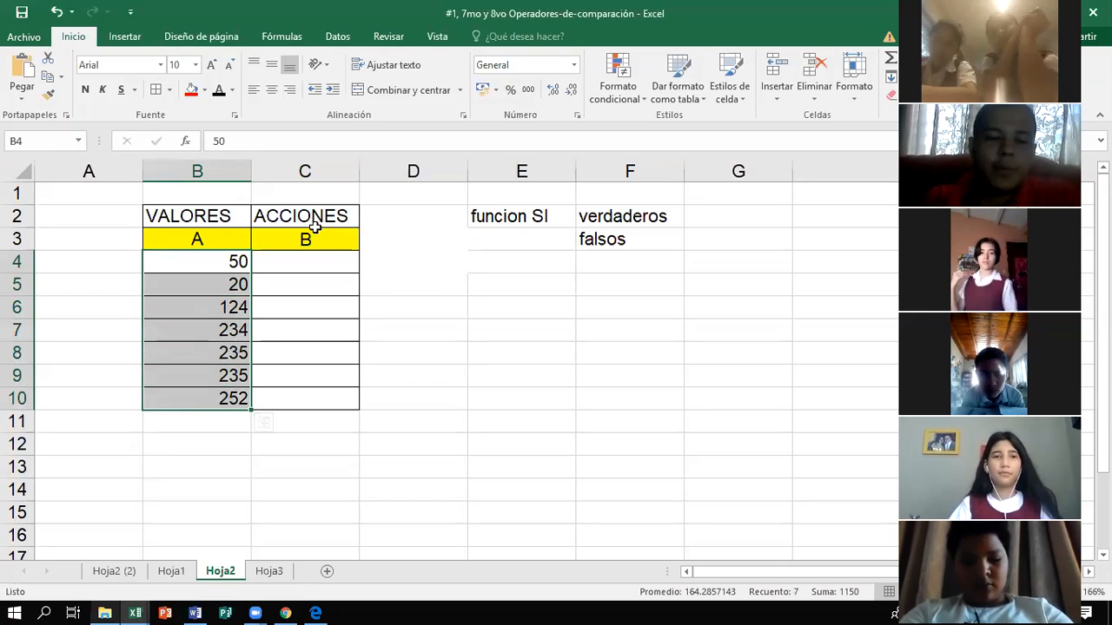
click(211, 236)
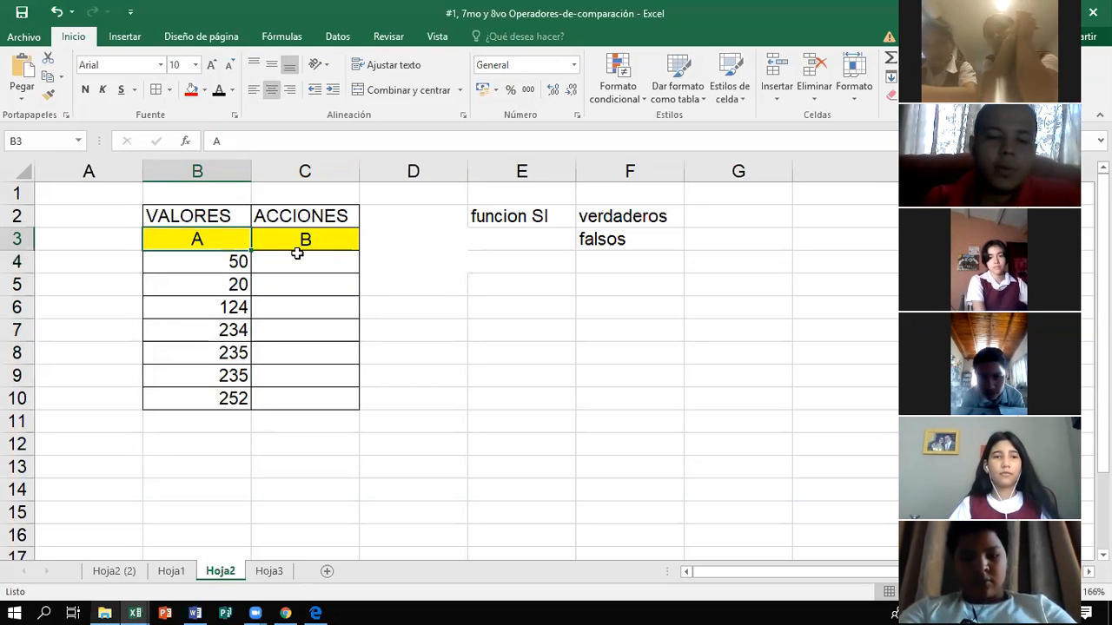
click(317, 238)
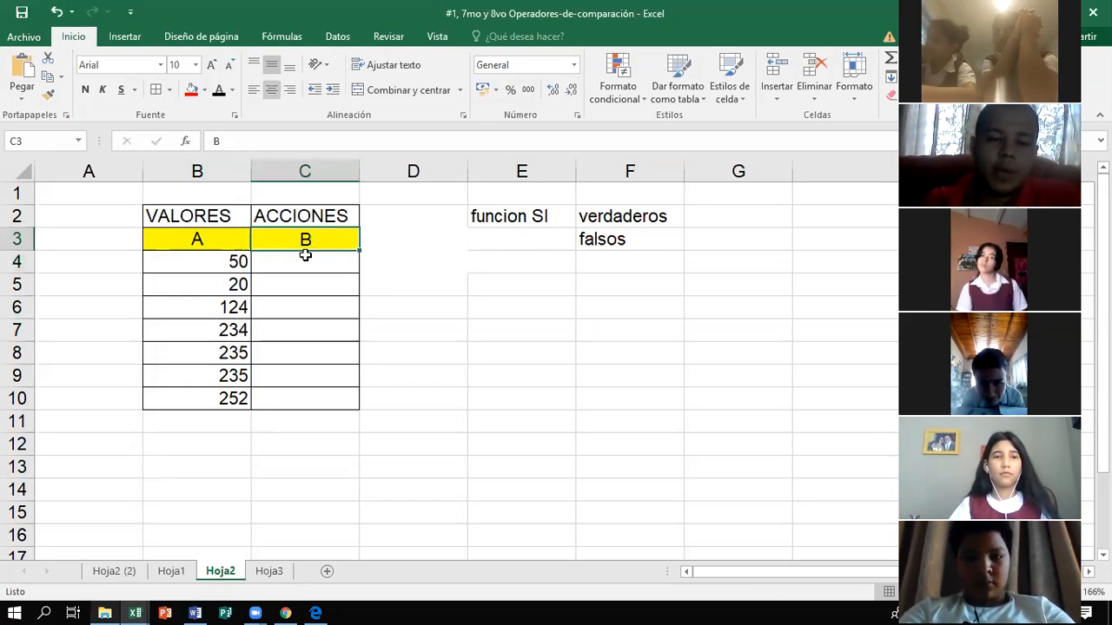
click(328, 261)
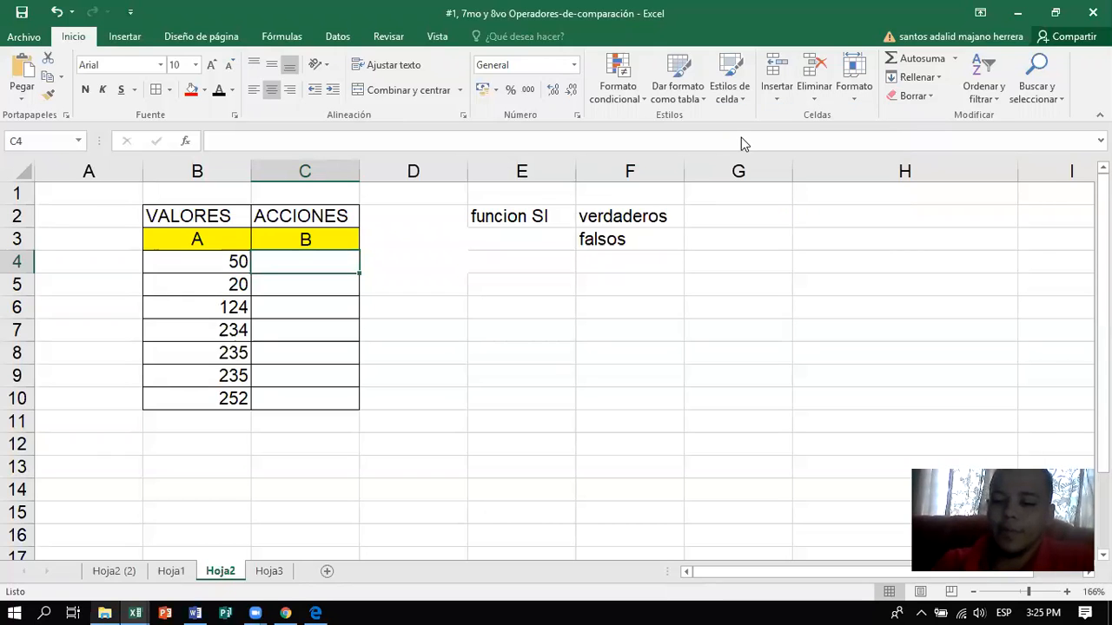
click(665, 357)
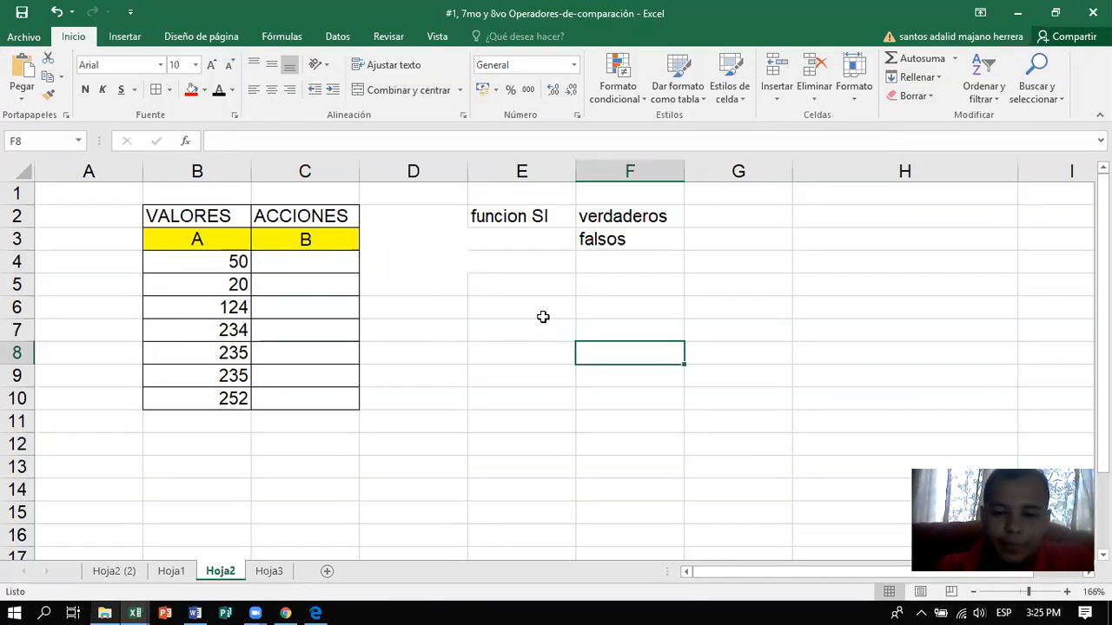
click(326, 264)
click(550, 219)
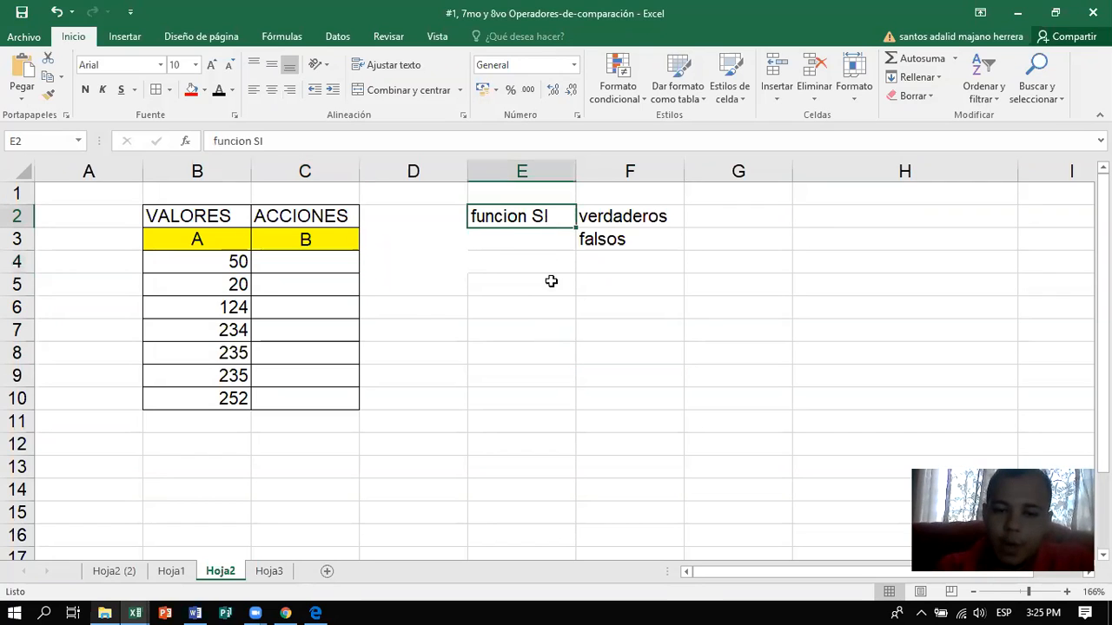
Start an SI formula in E6 to show its argument list, and discard the entry
click(529, 308)
text(=)
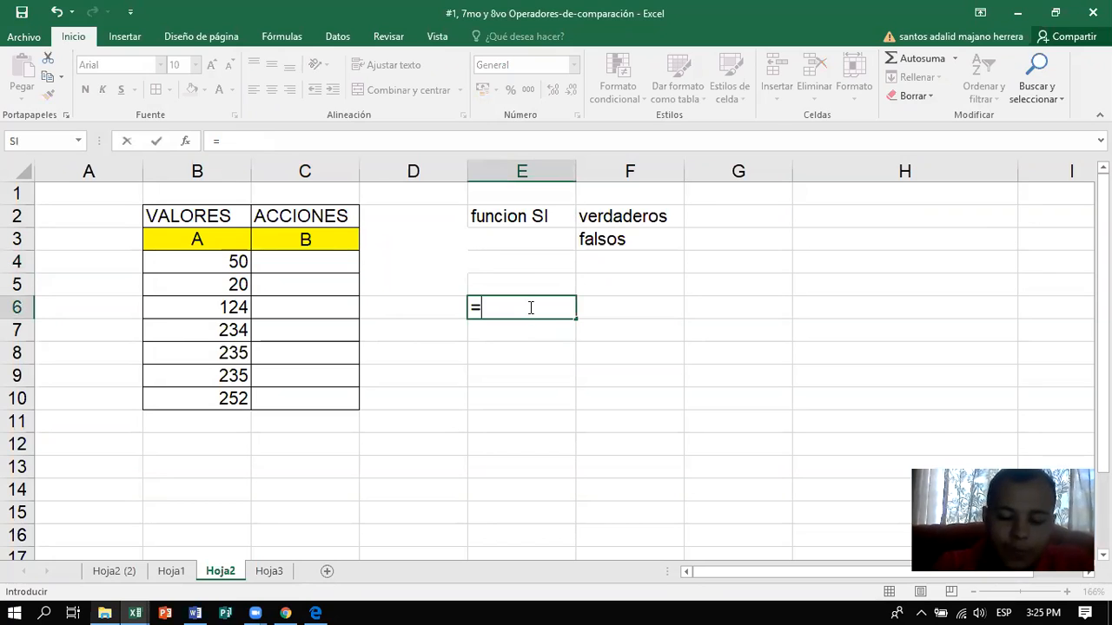
text(si)
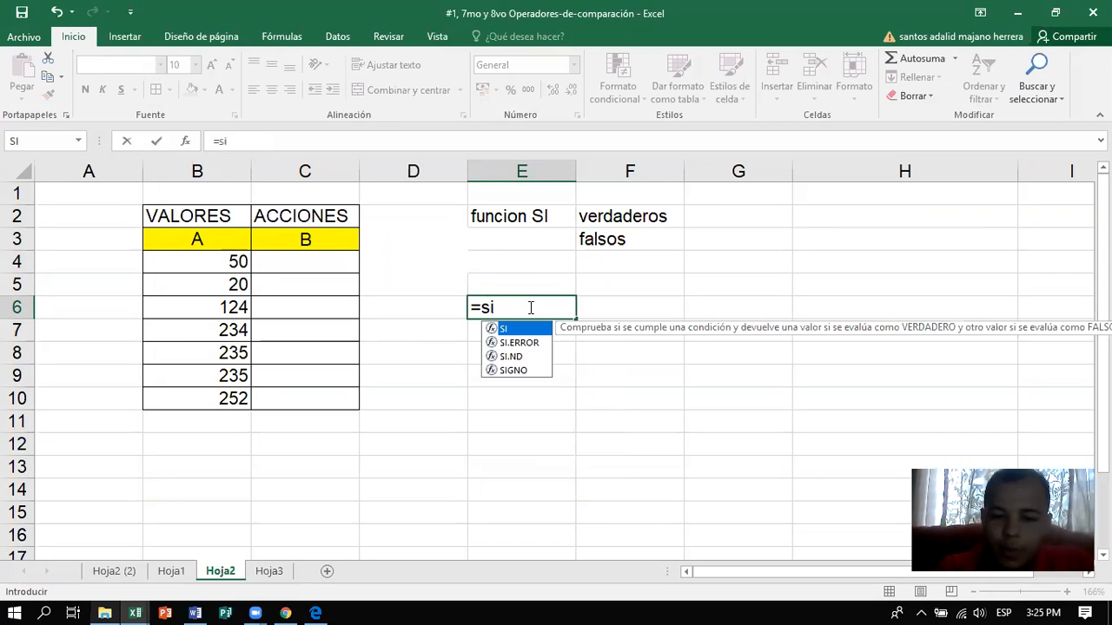
key(Tab)
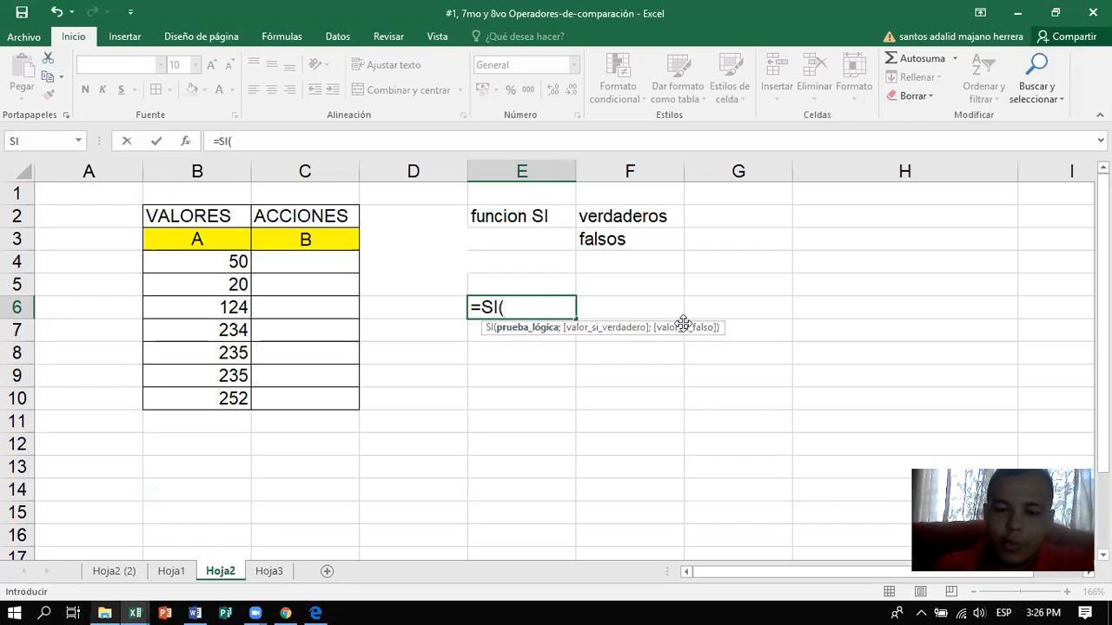
click(539, 299)
click(518, 283)
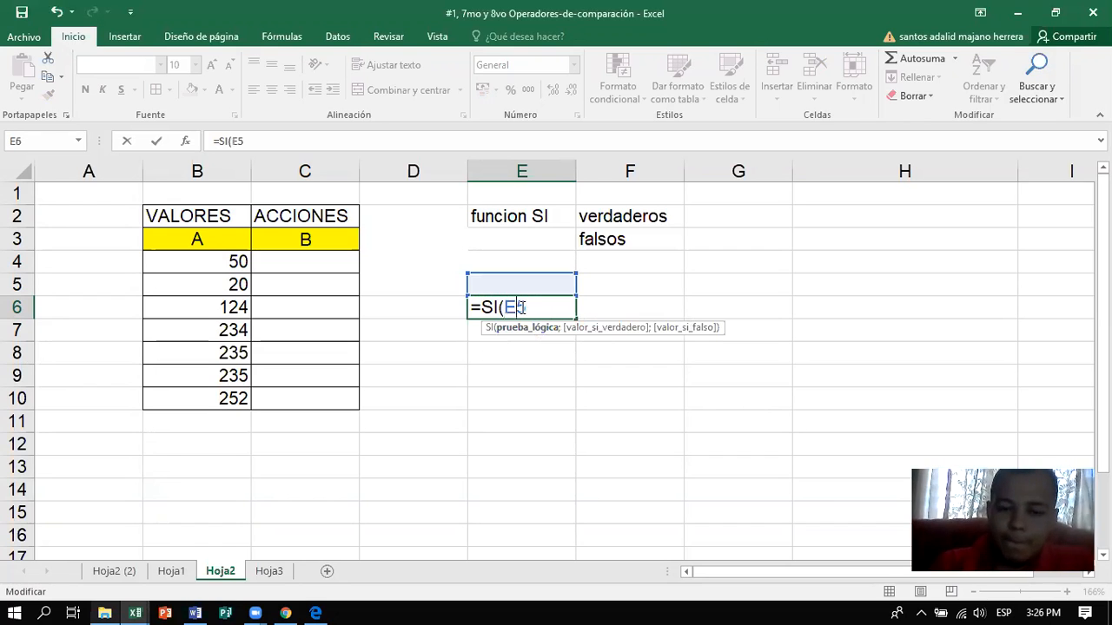
key(Escape)
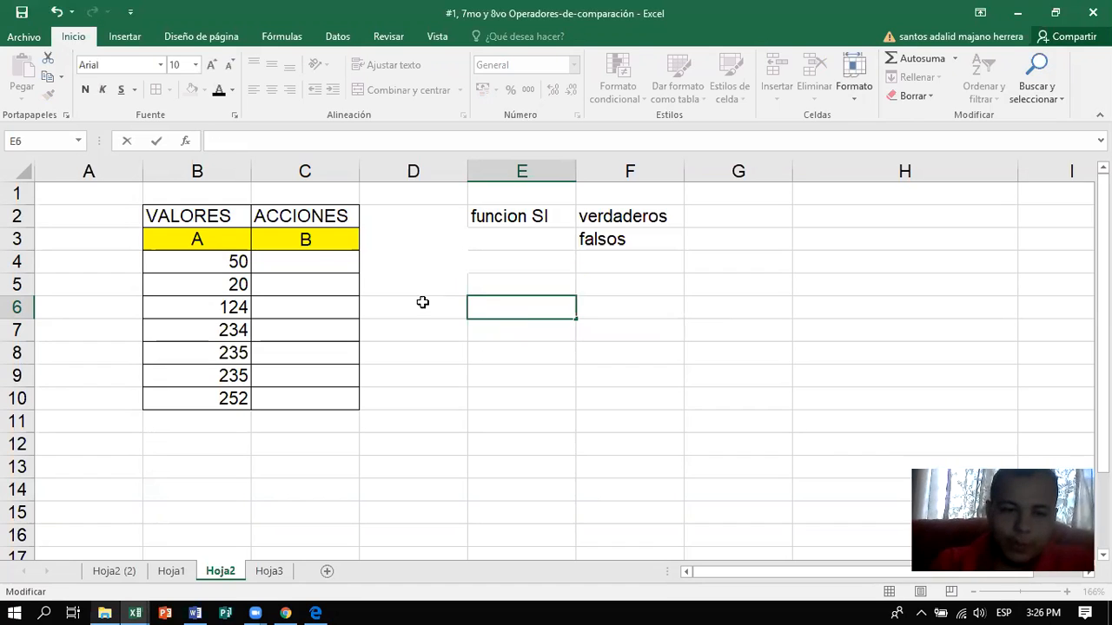
Switch to the Chrome PDF on La función Lógica SI, review the syntax and Ejemplo A, and return to the Excel sheet
click(424, 303)
click(310, 267)
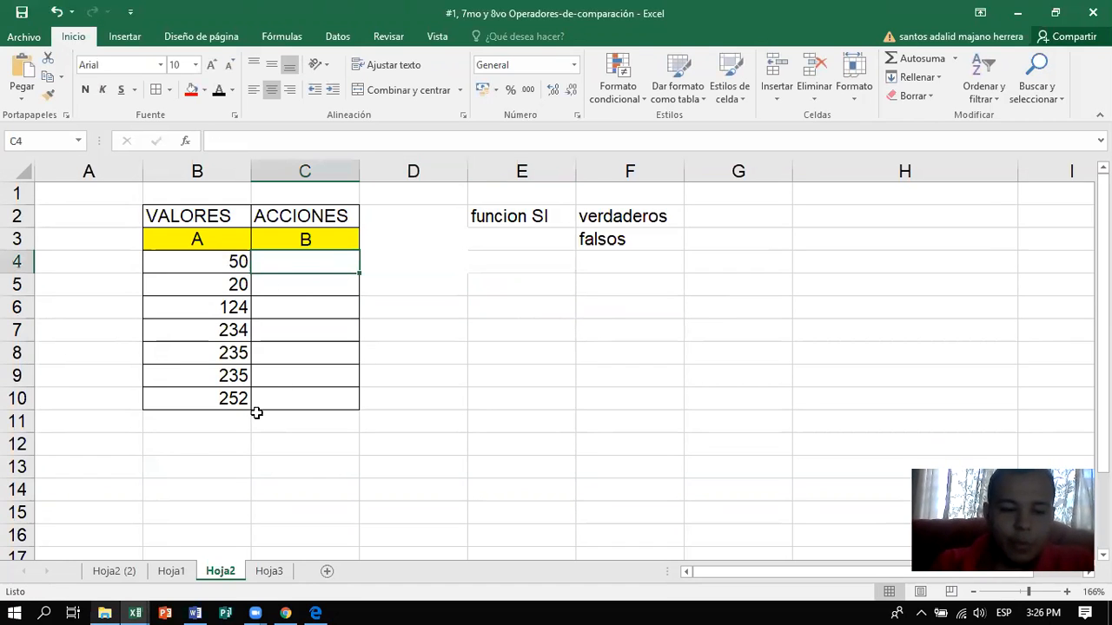
click(212, 445)
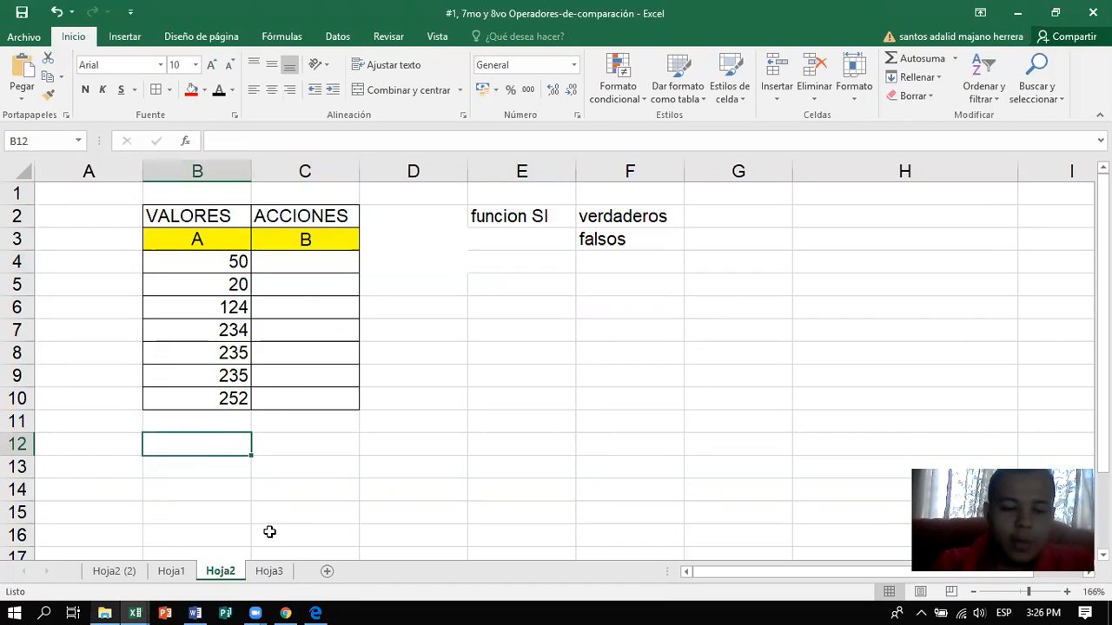
click(317, 611)
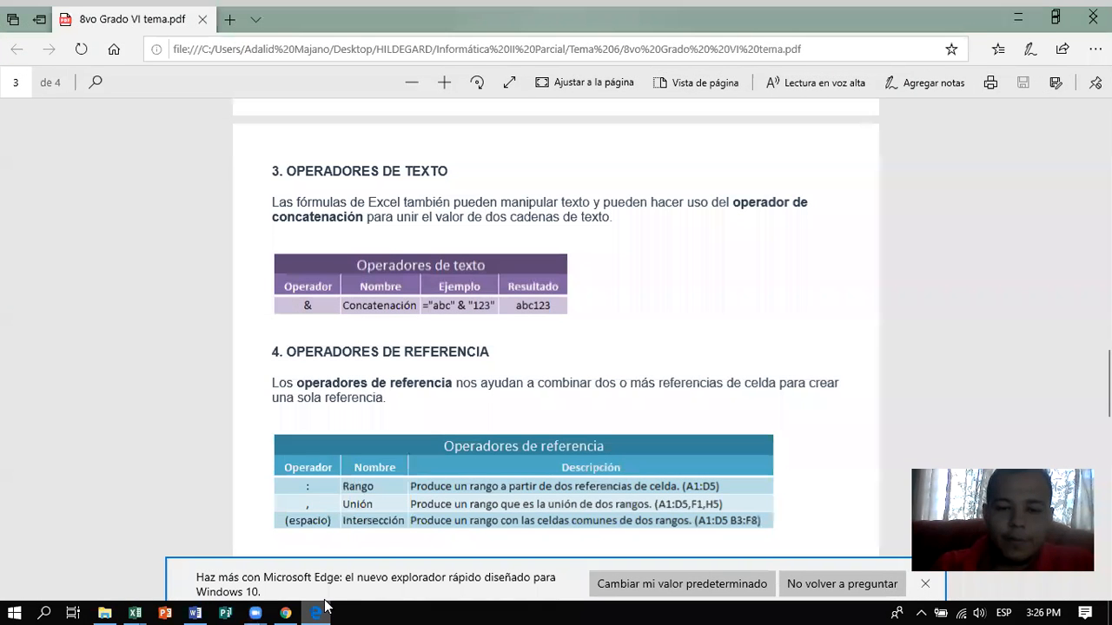
click(284, 612)
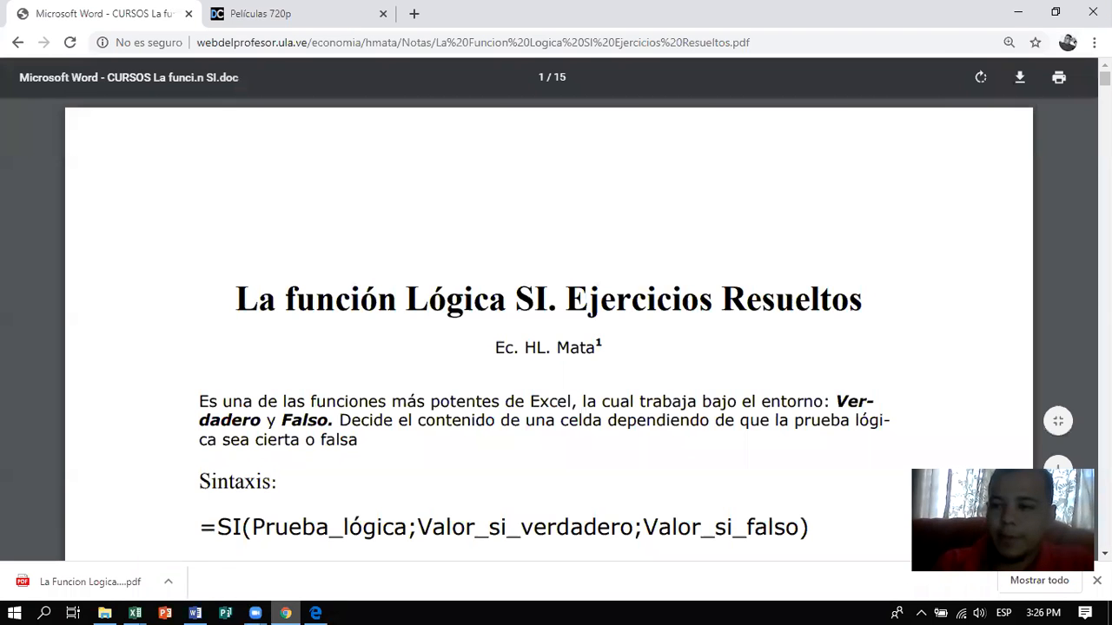
scroll(556, 331, down, 8)
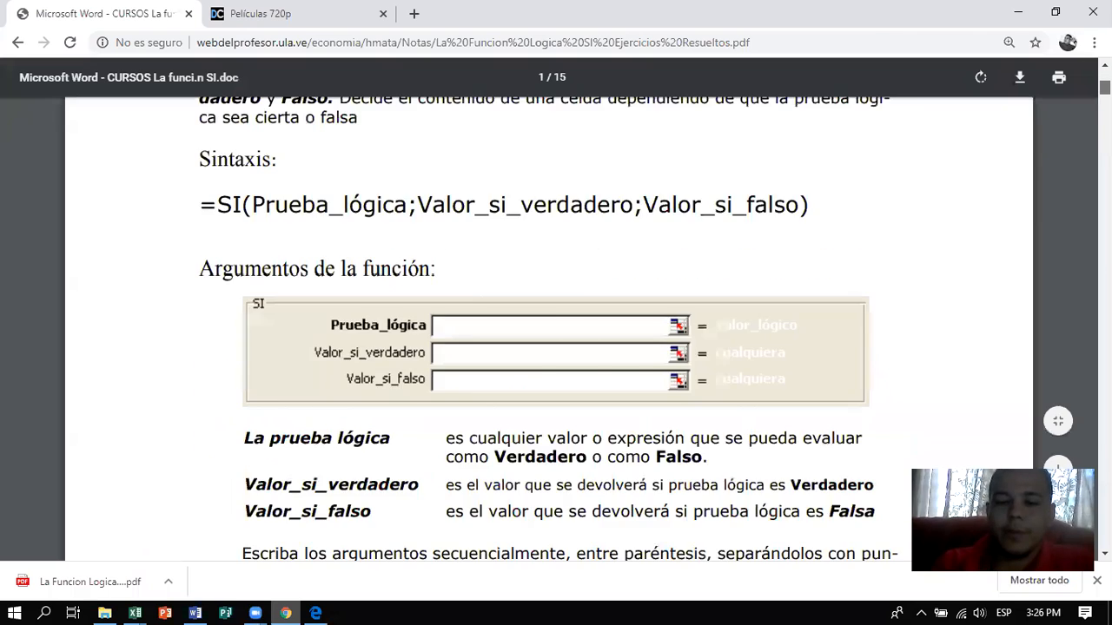
scroll(556, 330, down, 12)
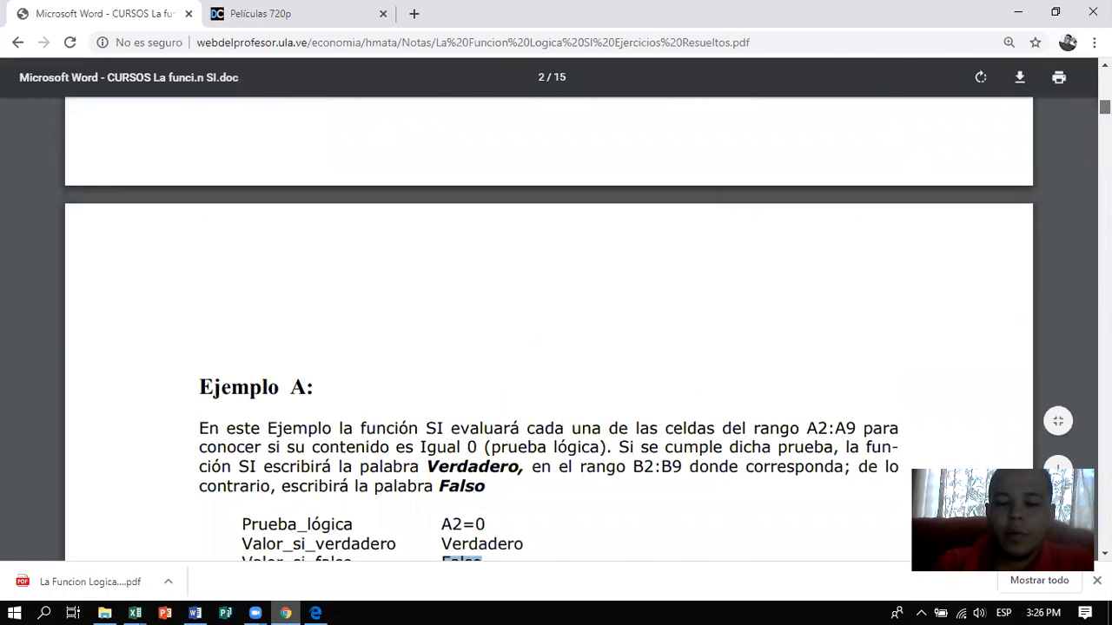
scroll(555, 330, down, 1)
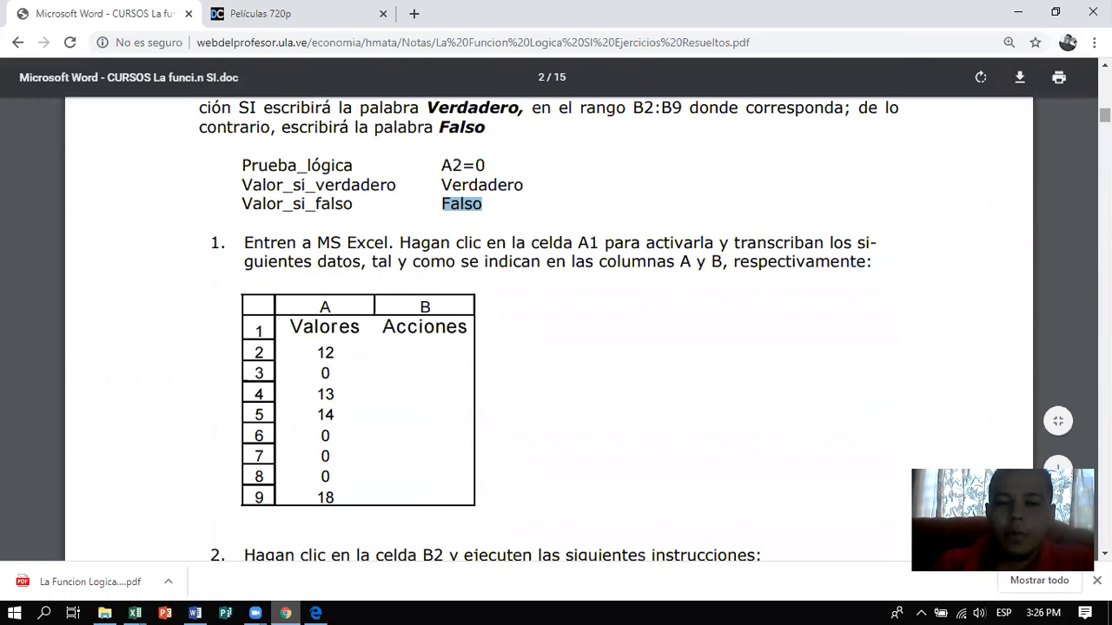
click(1017, 12)
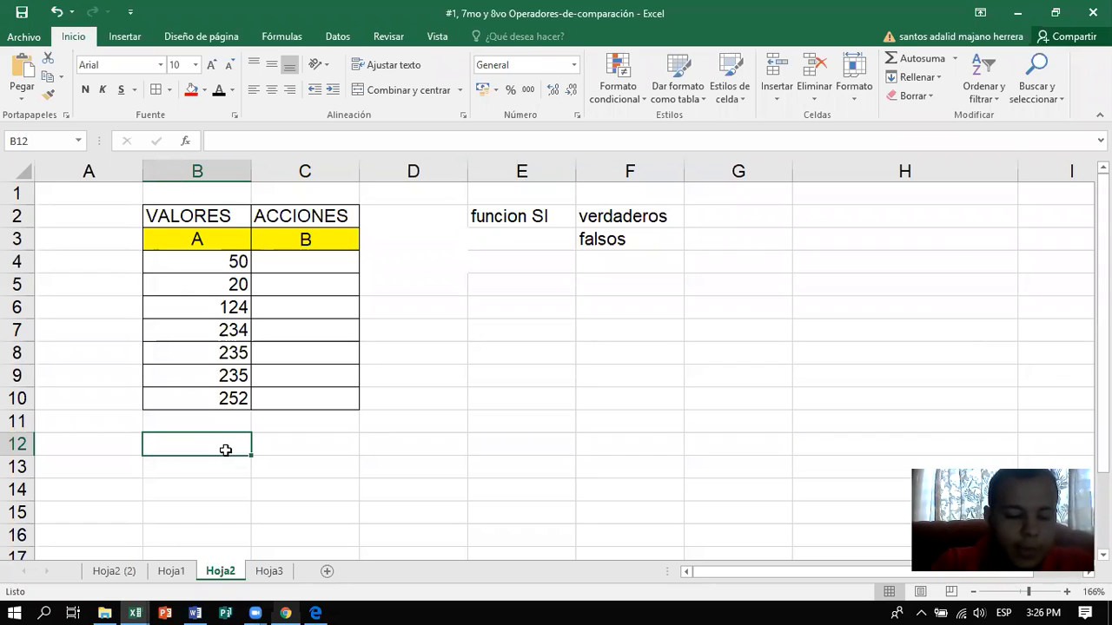
Switch the keyboard layout to English (United States) and enter >100 in B12
text(;)
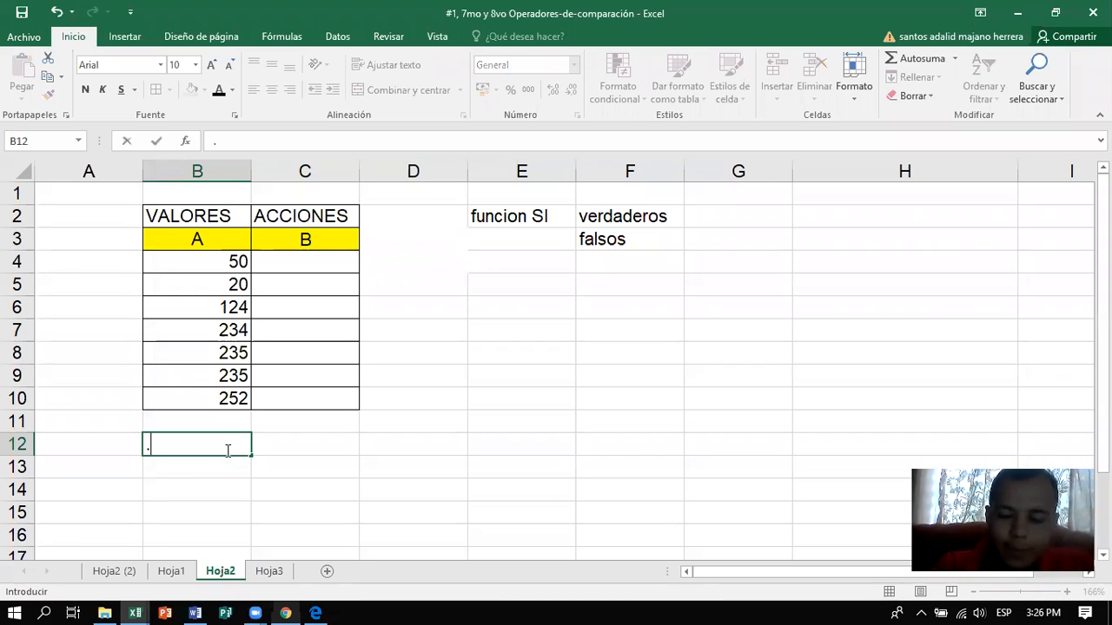
key(BackSpace)
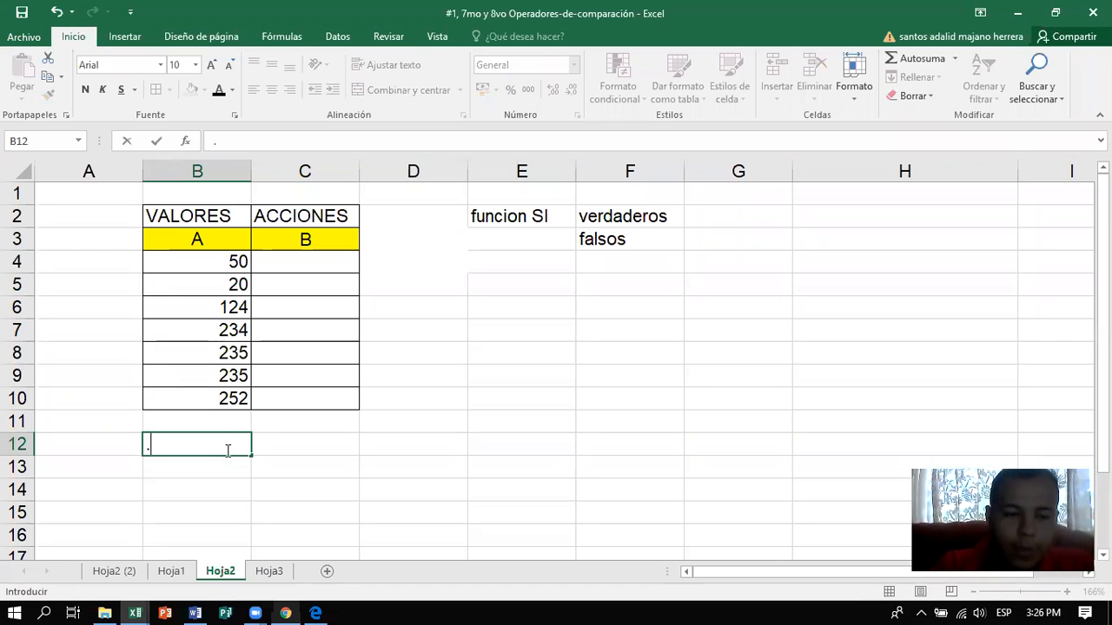
key(super+space)
text(:)
key(BackSpace)
text(.)
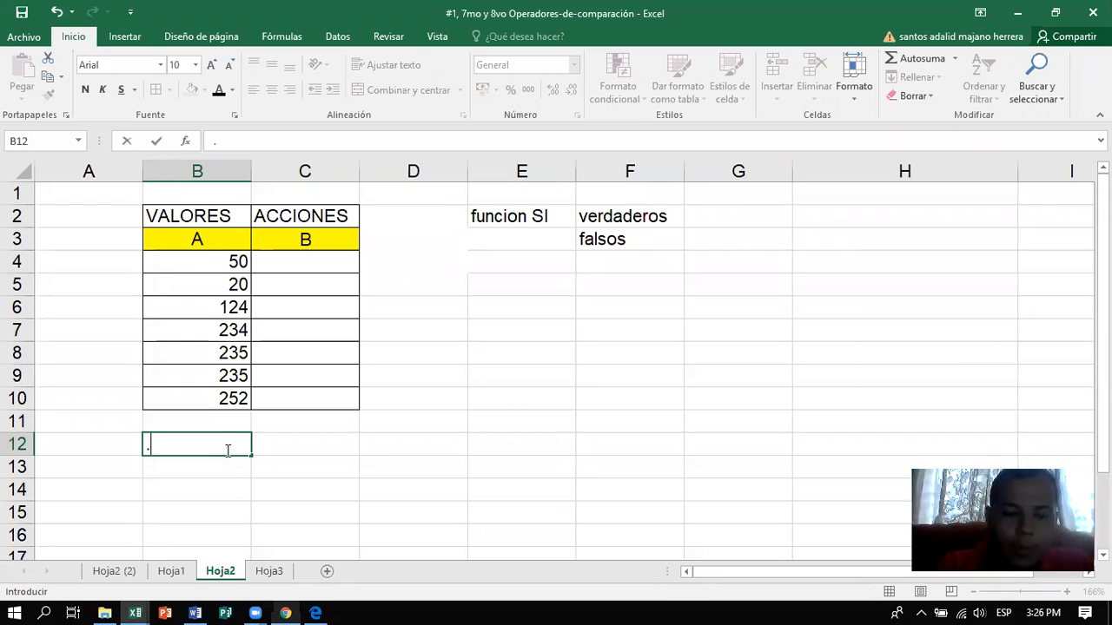
key(BackSpace)
key(super+space)
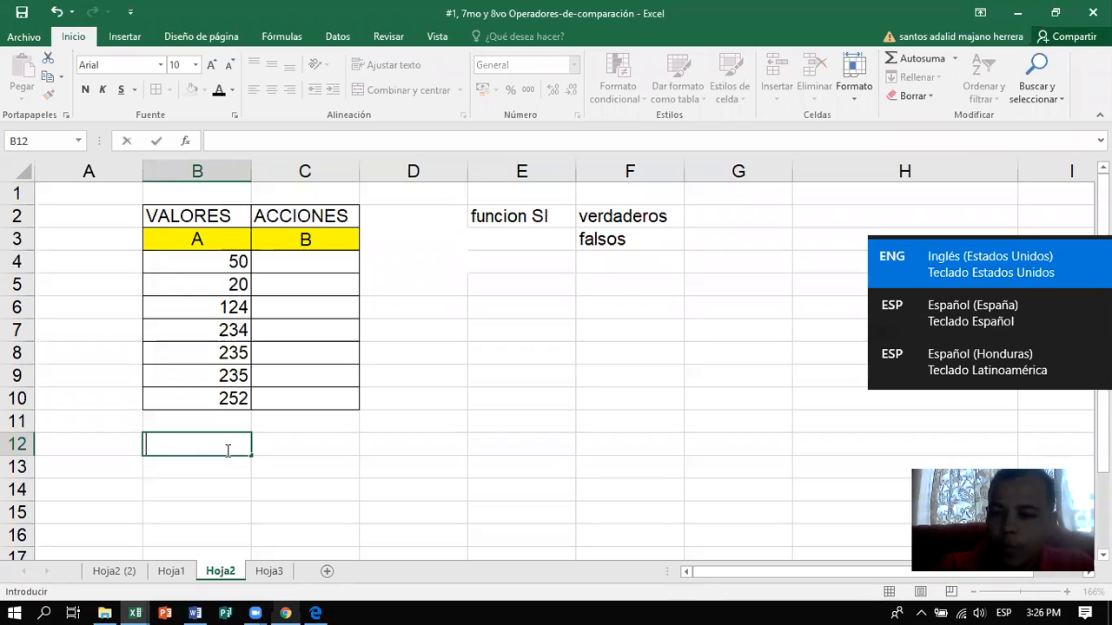
text(>)
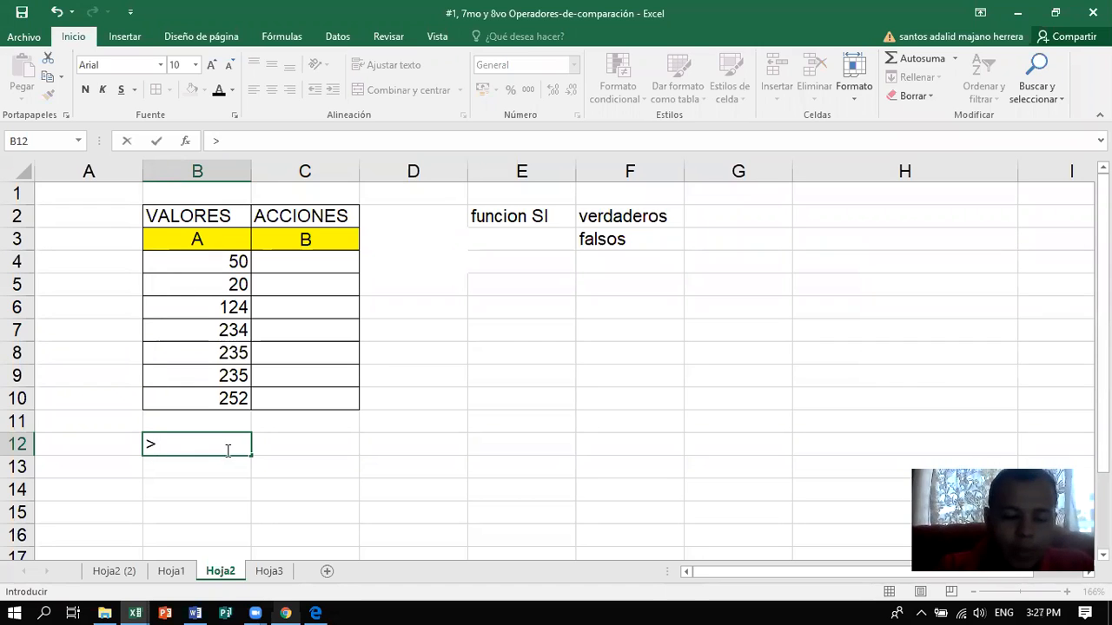
text(100)
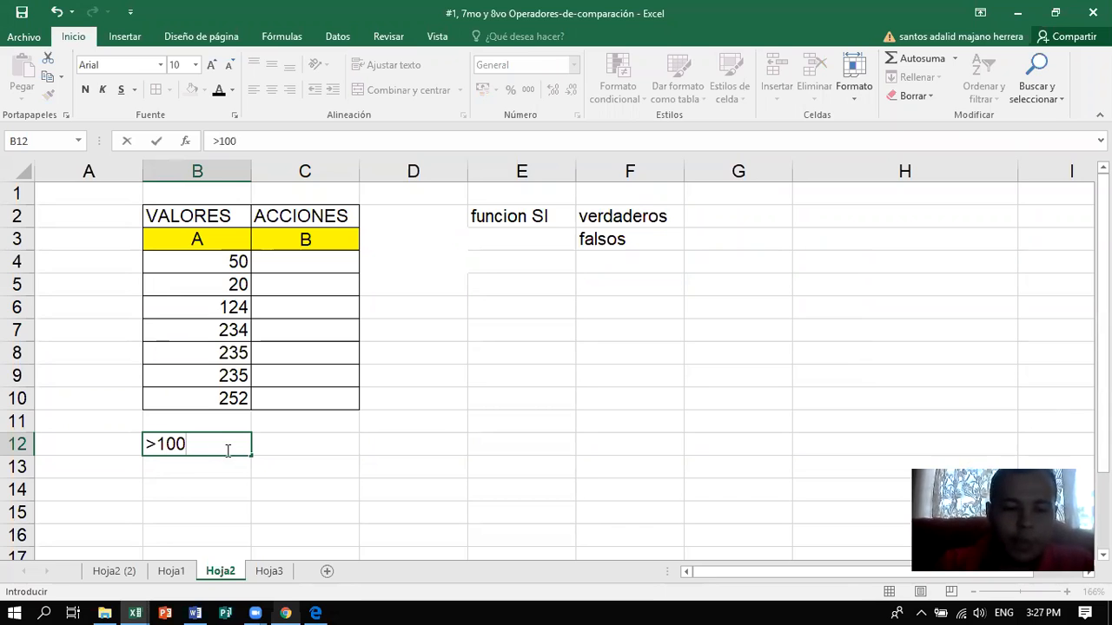
click(297, 441)
Move the >100 entry from B12 to C12
click(196, 444)
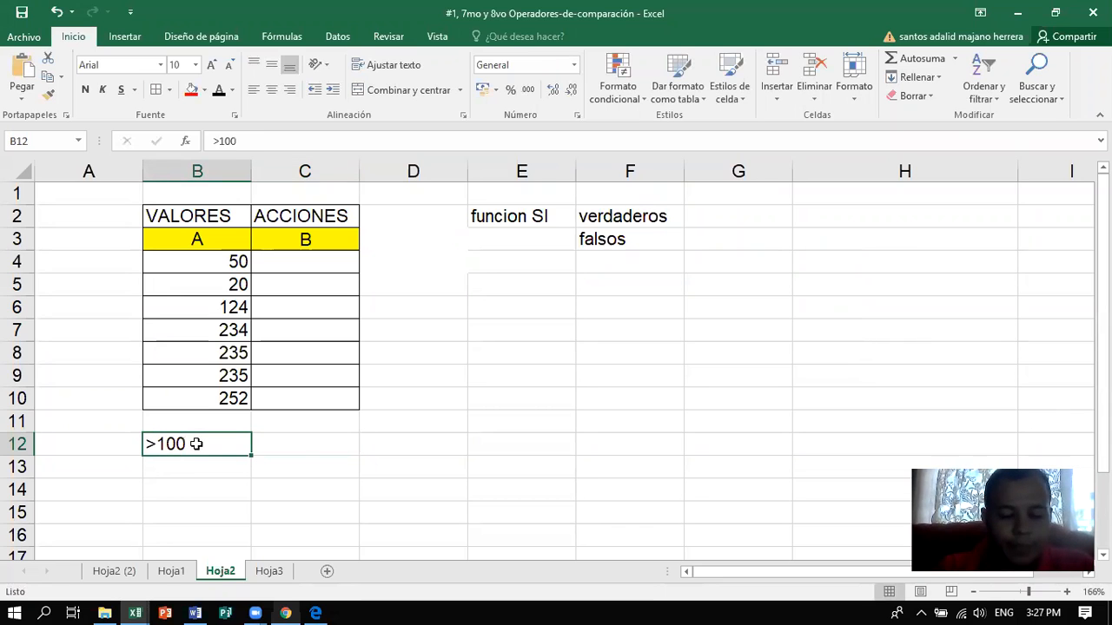
key(ctrl+c)
click(302, 444)
key(Return)
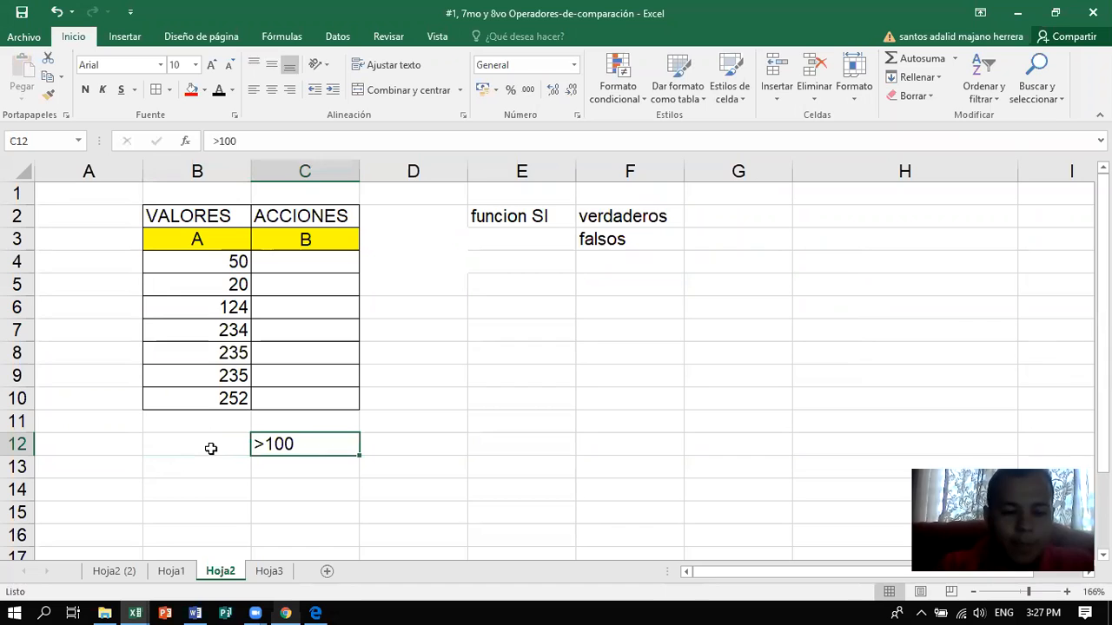
Enter the label "Pruena logica" in B12 beside the >100 condition
click(210, 448)
text(Pruena)
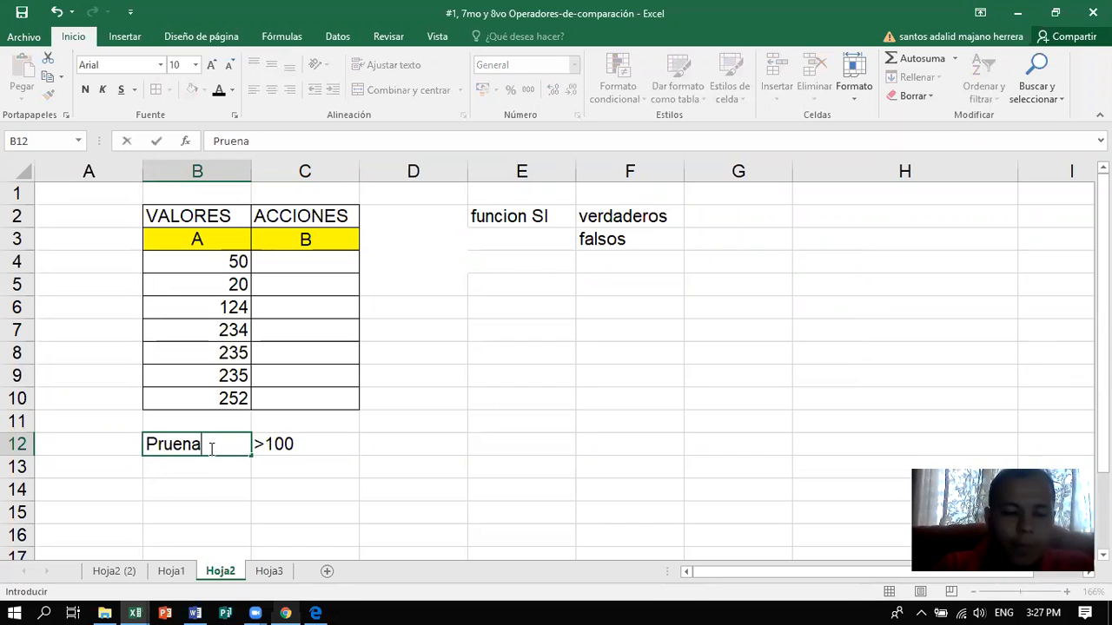
text( l'o)
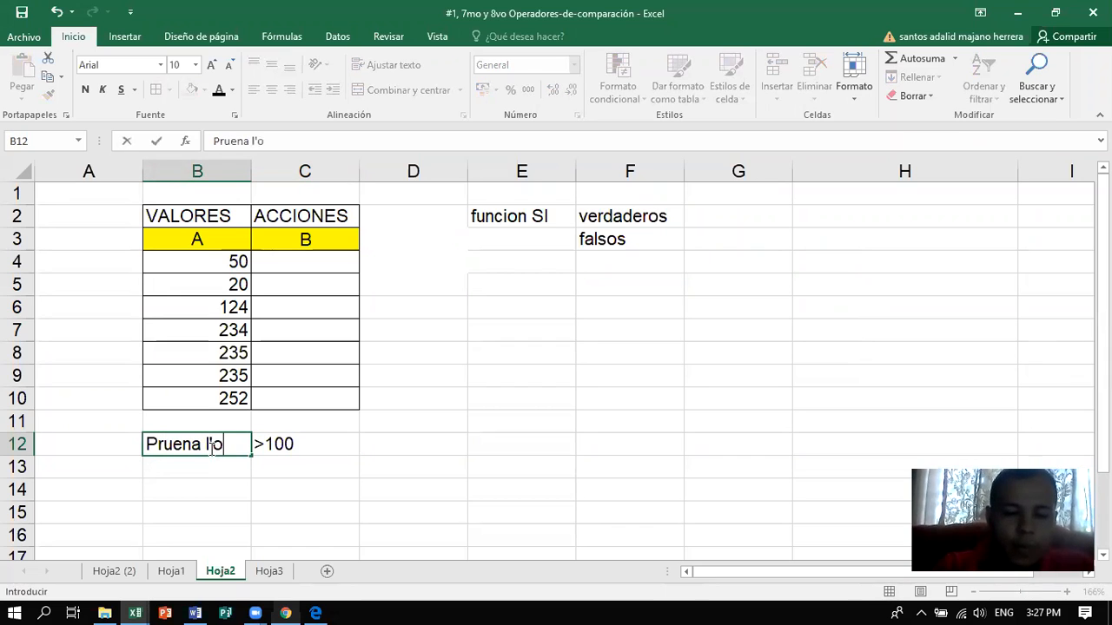
key(BackSpace)
key(BackSpace)
text('o)
key(BackSpace)
key(BackSpace)
text(ogica)
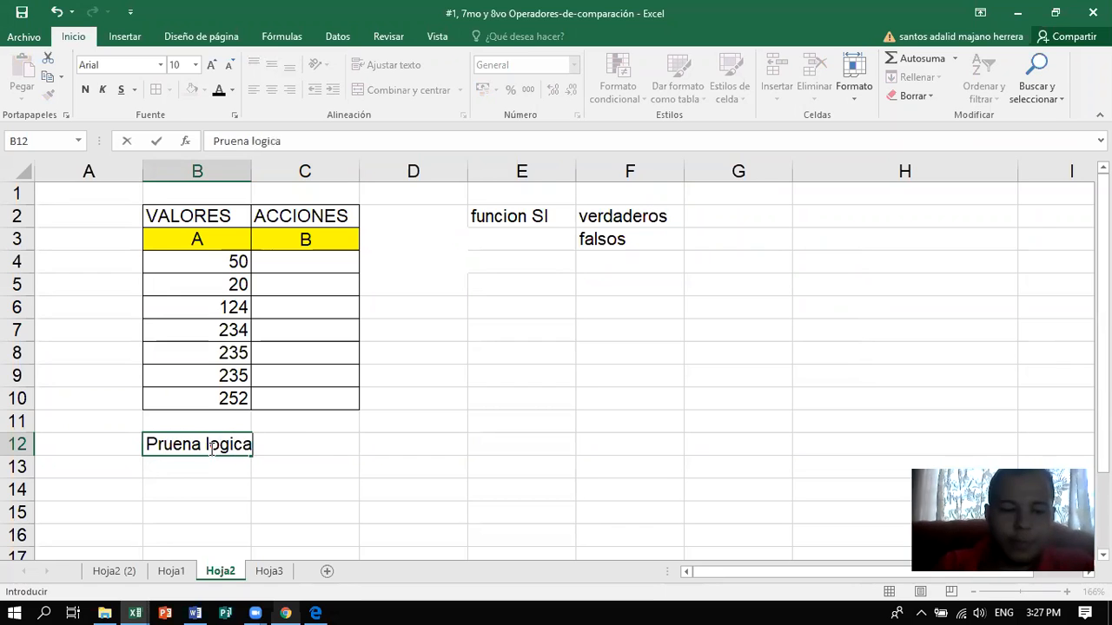
click(258, 446)
Widen column B to fit the Pruena logica label and add borders to B12:C12
mouse_move(248, 177)
mouse_down()
mouse_move(298, 172)
mouse_move(266, 173)
mouse_up()
click(429, 349)
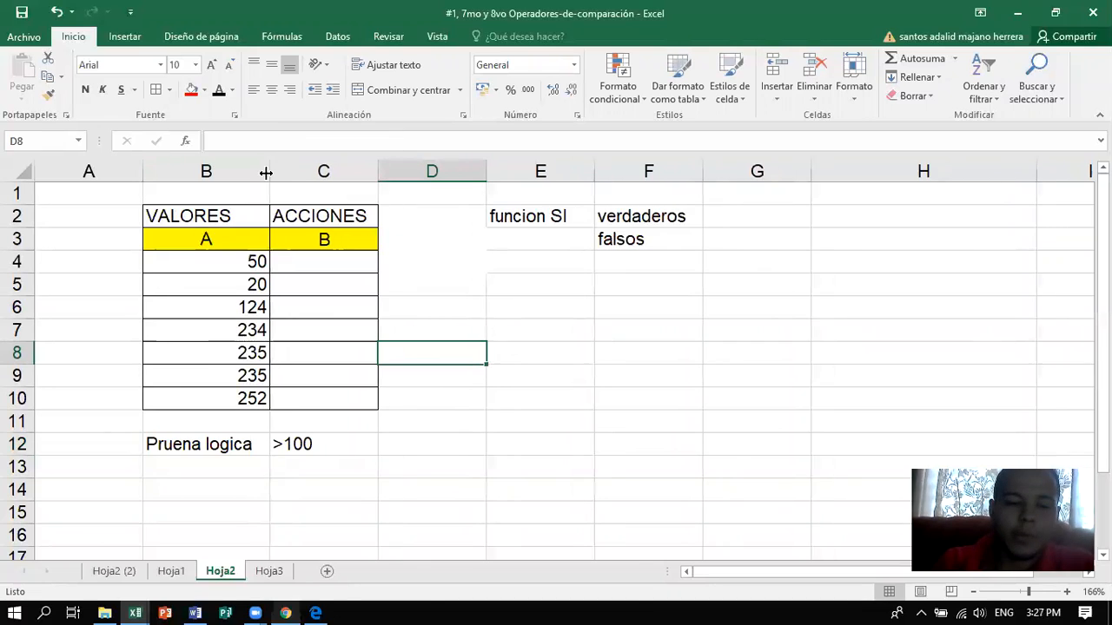
drag(239, 447, 306, 449)
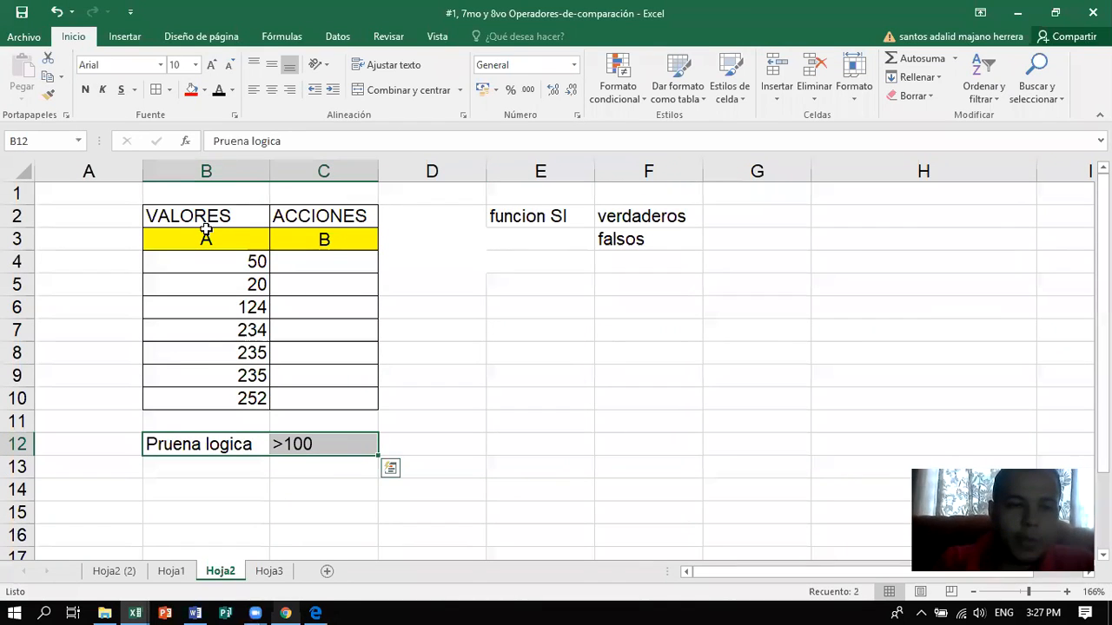
click(439, 401)
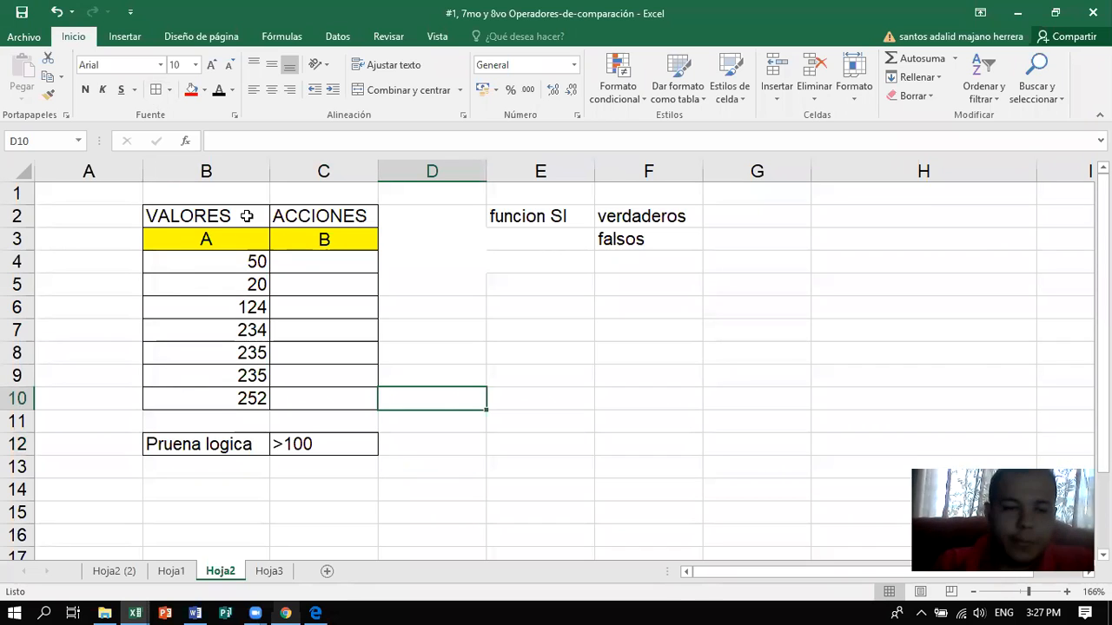
Point out how B4 is compared with the >100 condition in C12, using the verdaderos and falsos labels in F2:F3
click(254, 262)
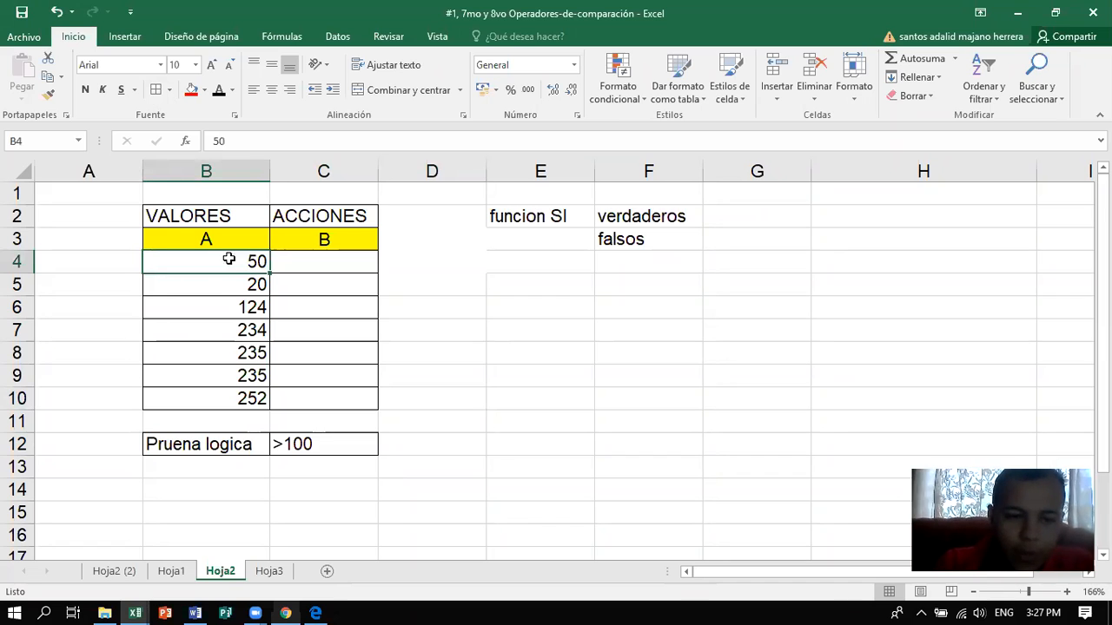
click(293, 446)
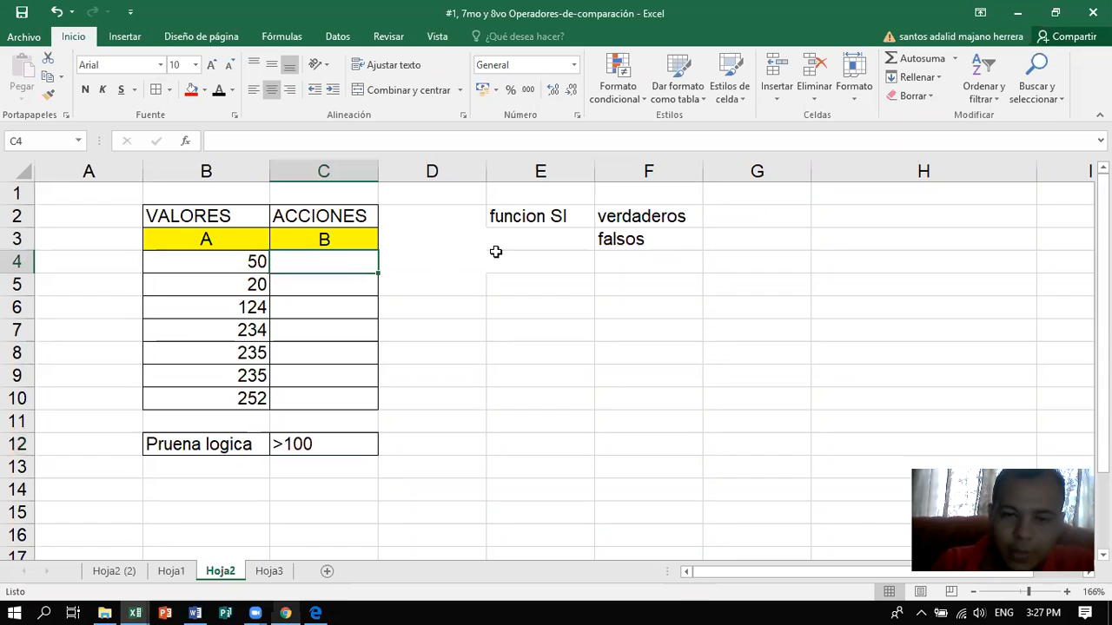
click(651, 216)
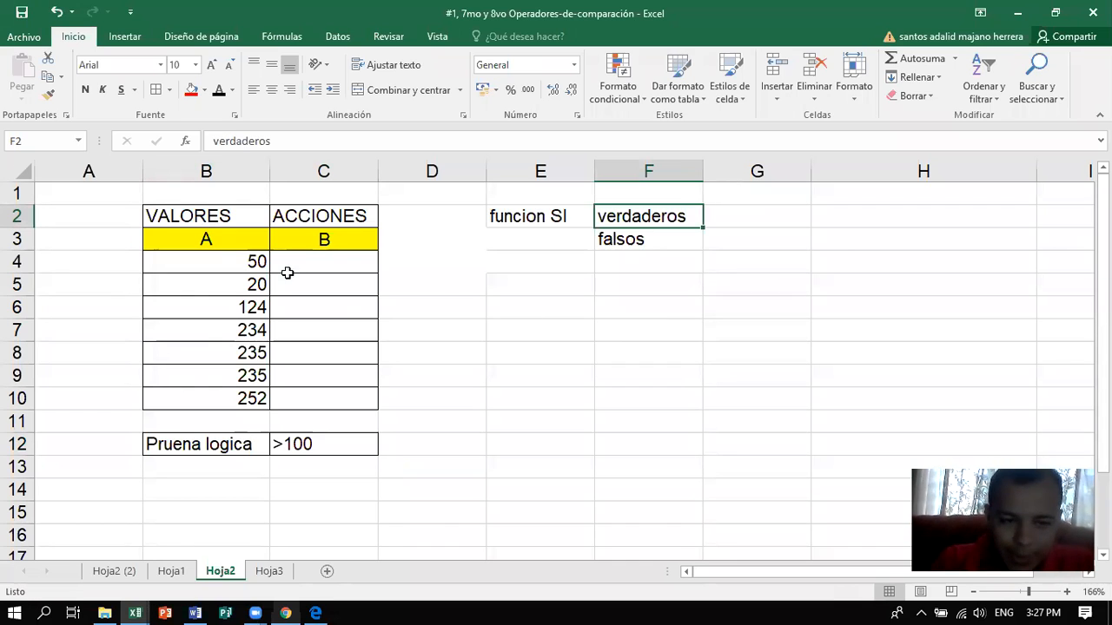
click(252, 261)
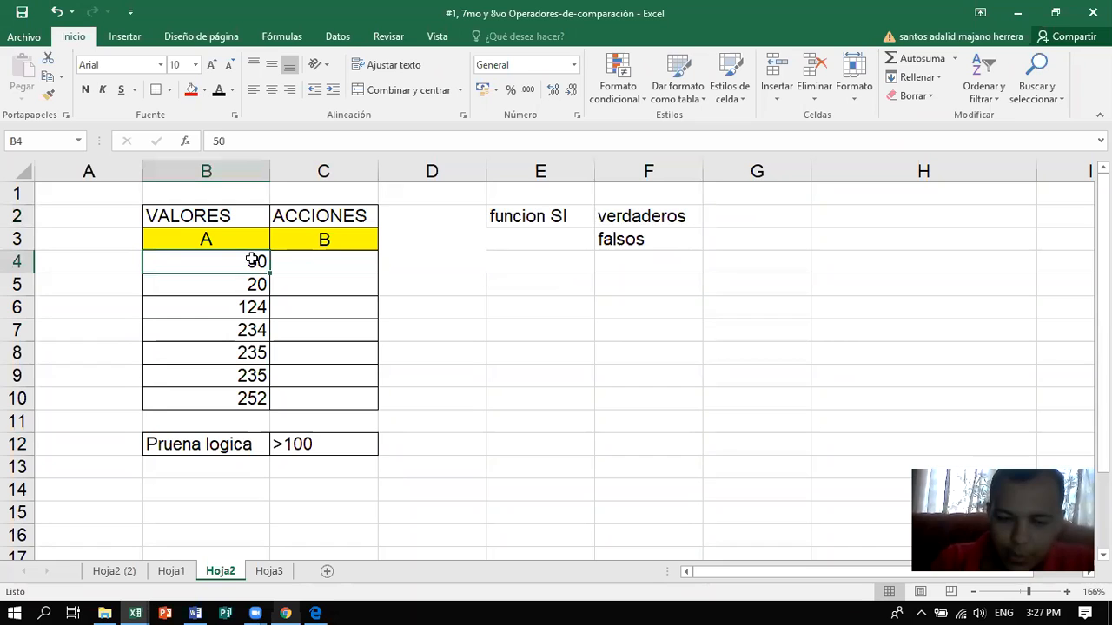
click(300, 448)
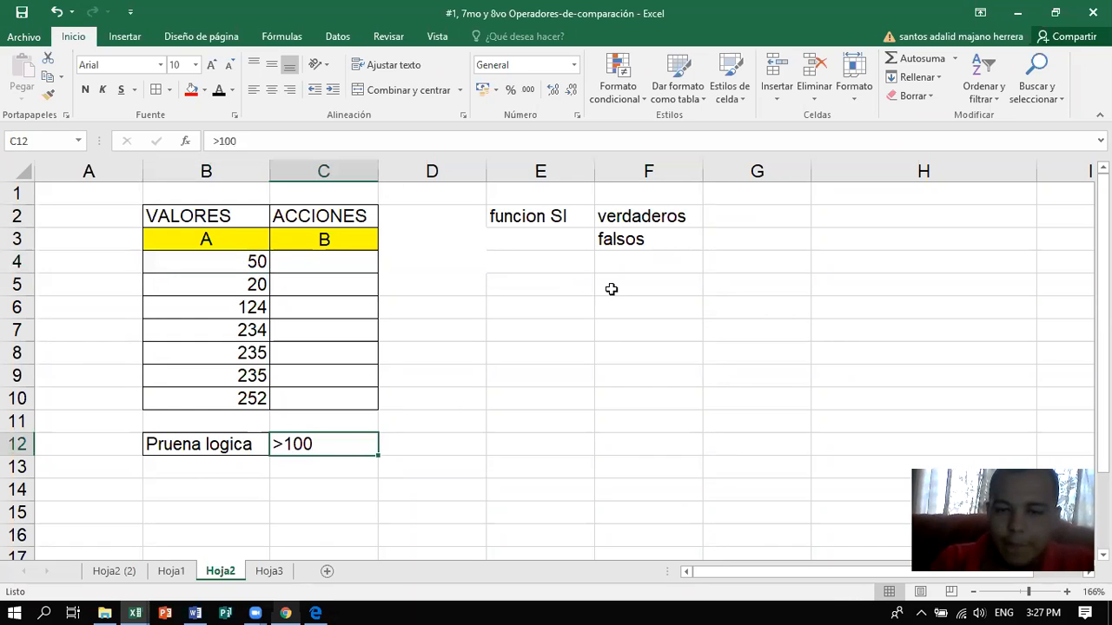
click(642, 219)
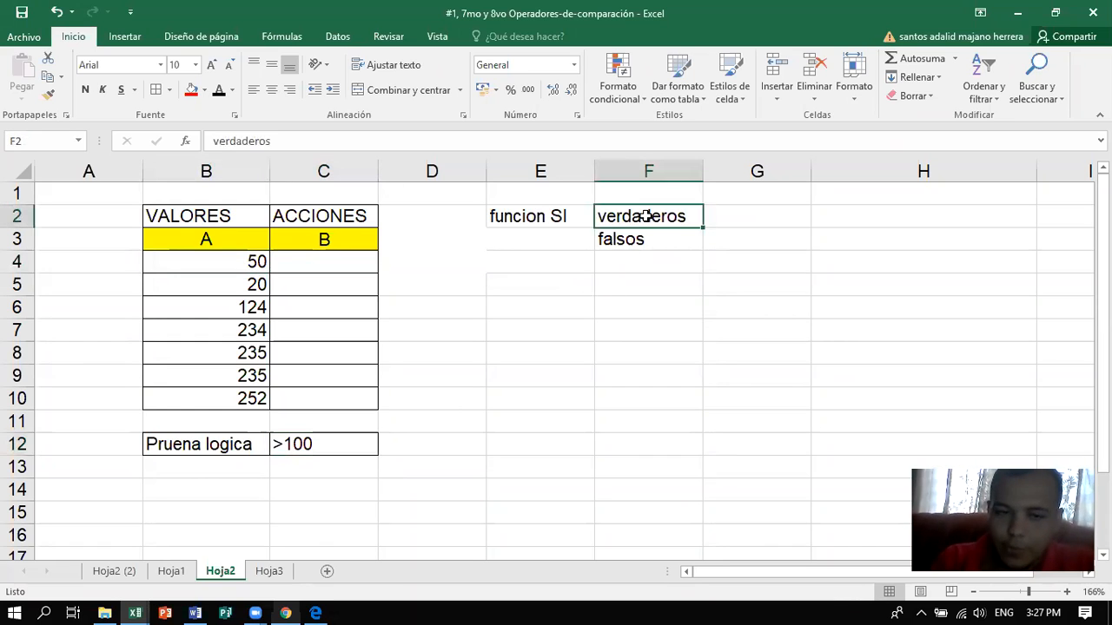
click(227, 261)
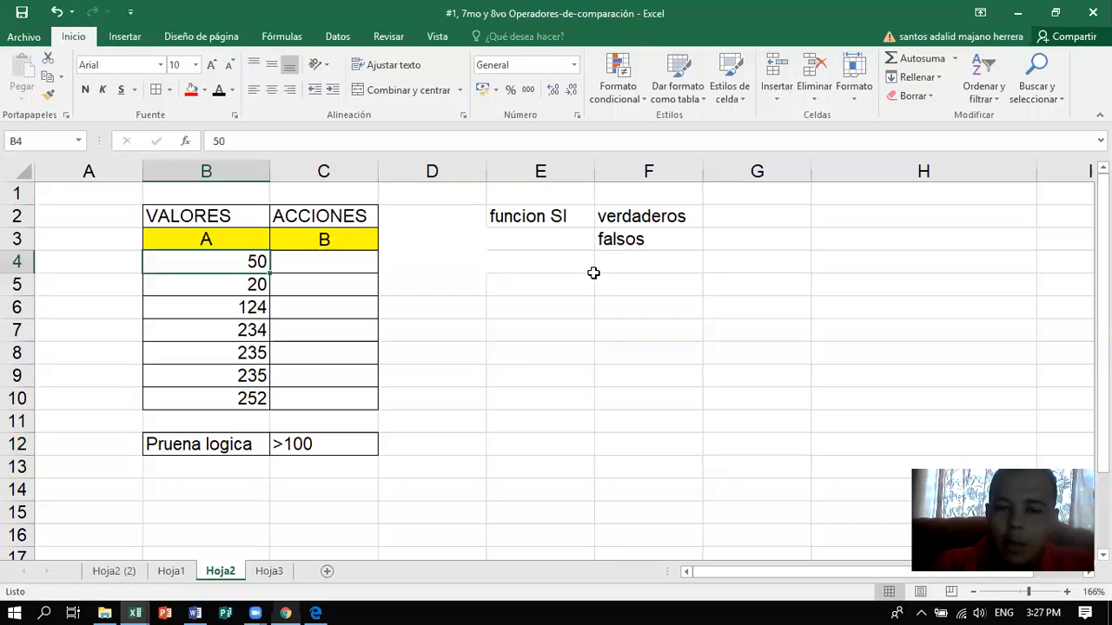
click(637, 243)
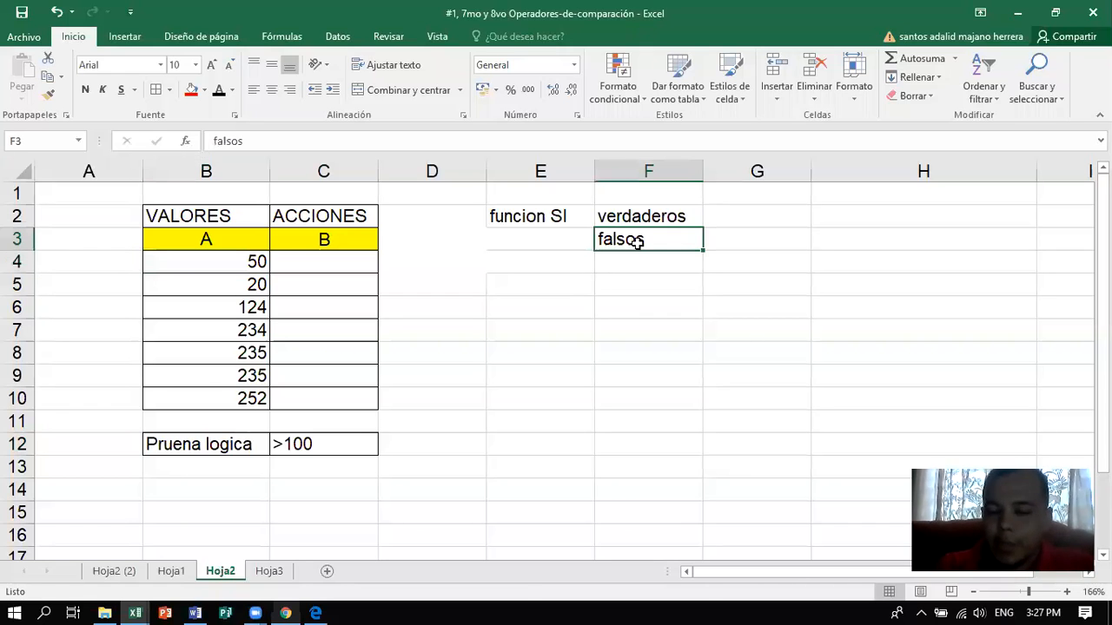
click(637, 283)
Start an SI formula in C4 with B4 as the cell its logical test evaluates
click(338, 266)
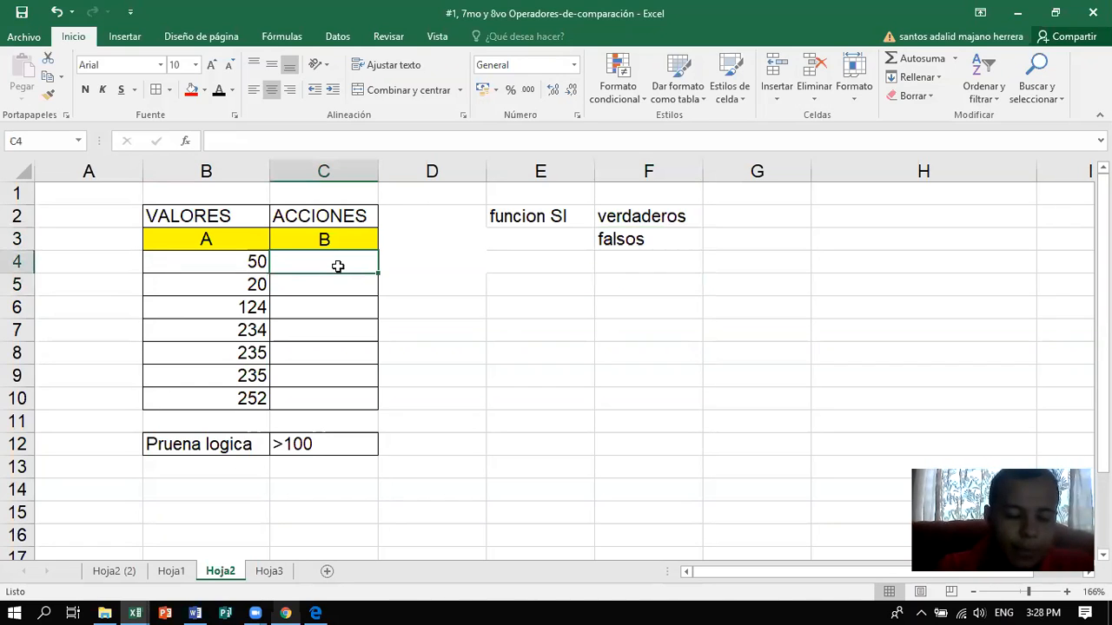
text(()
key(BackSpace)
text(()
key(BackSpace)
text(()
key(BackSpace)
text(*()
key(BackSpace)
text(+)
key(BackSpace)
text(=)
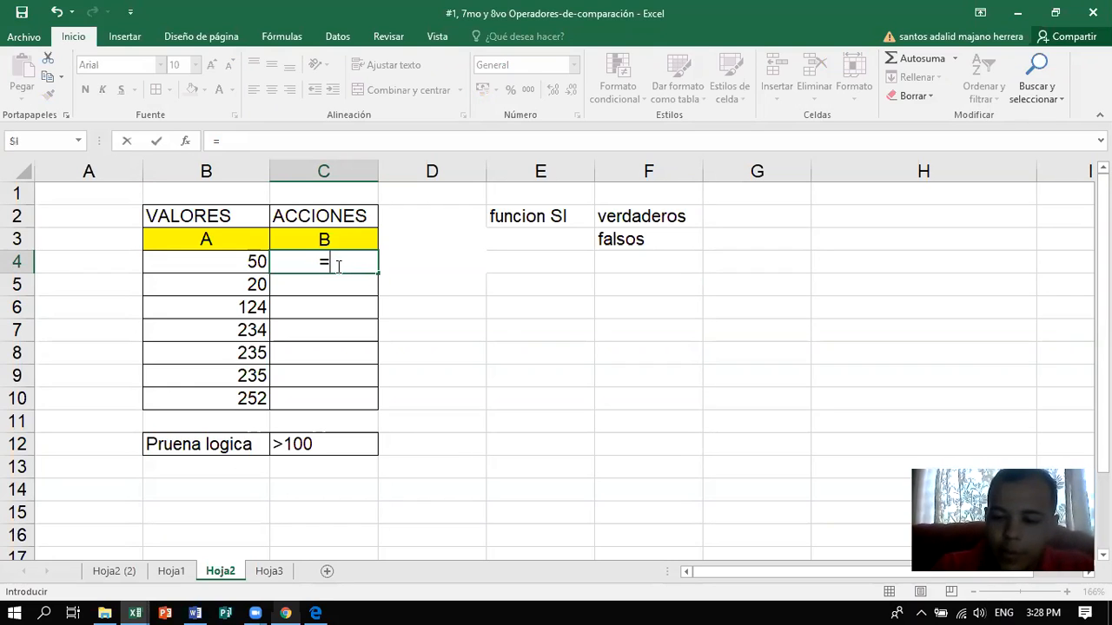
text(si)
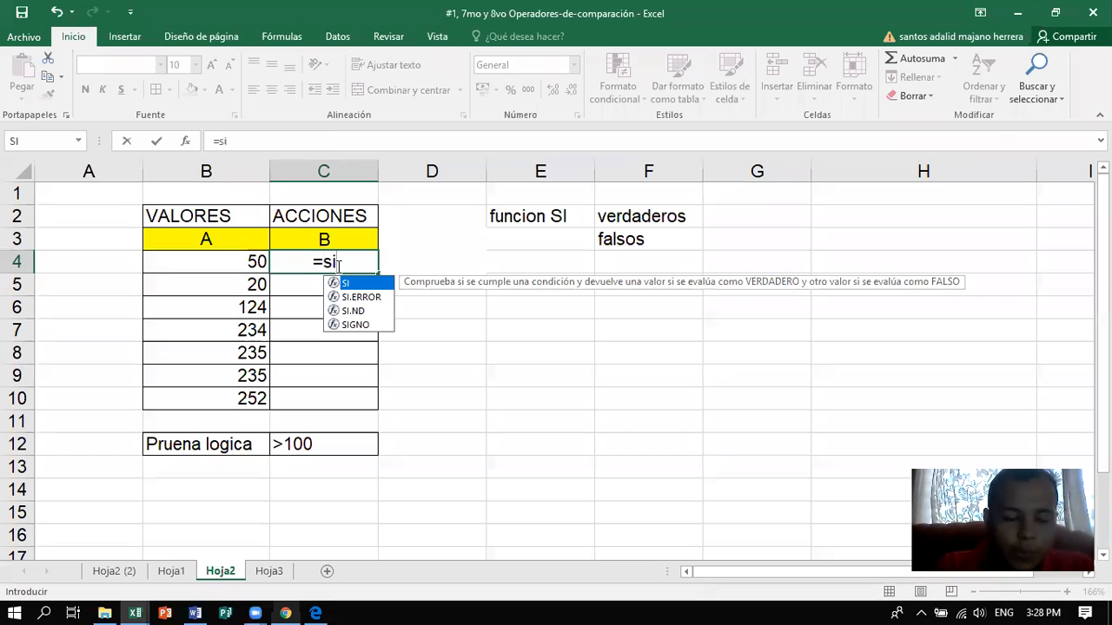
key(Tab)
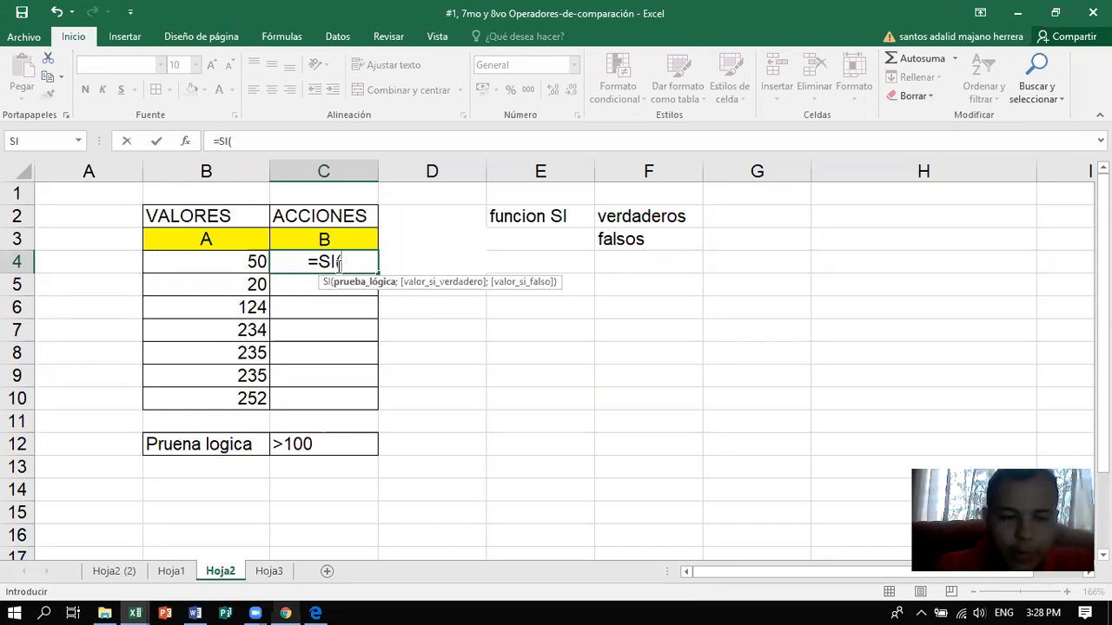
click(250, 260)
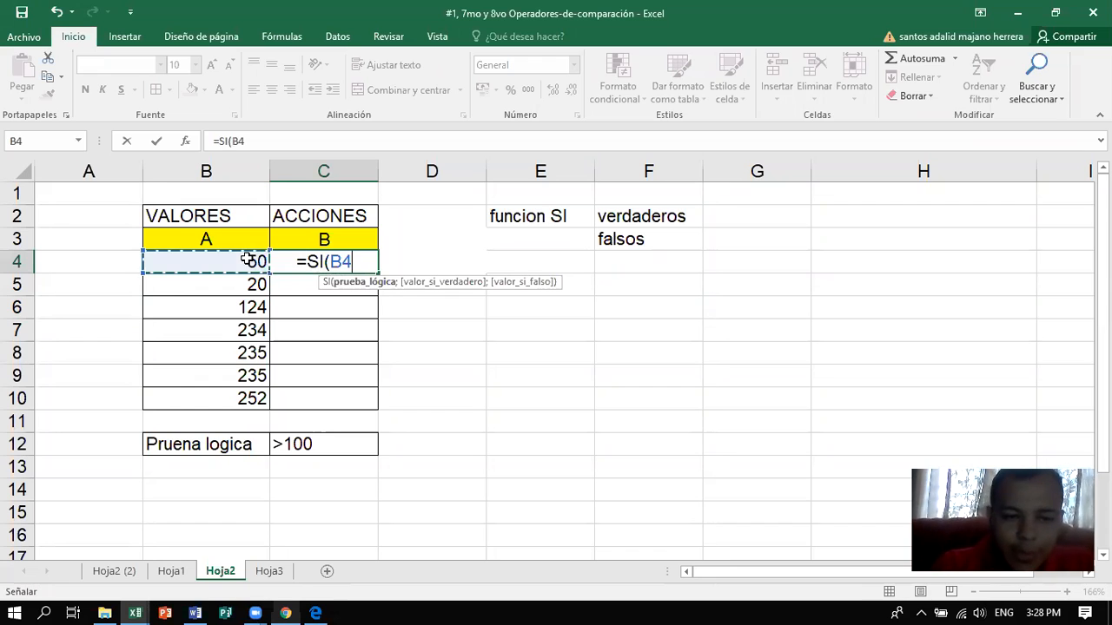
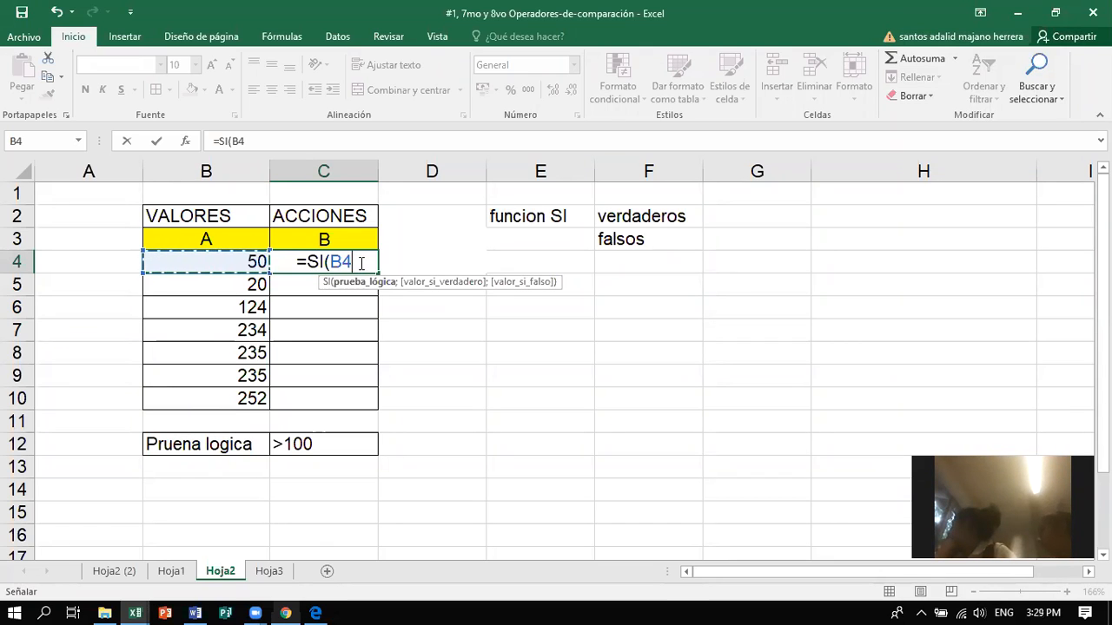
Complete the logical test of the SI formula in C4 as B4>100
text(:B)
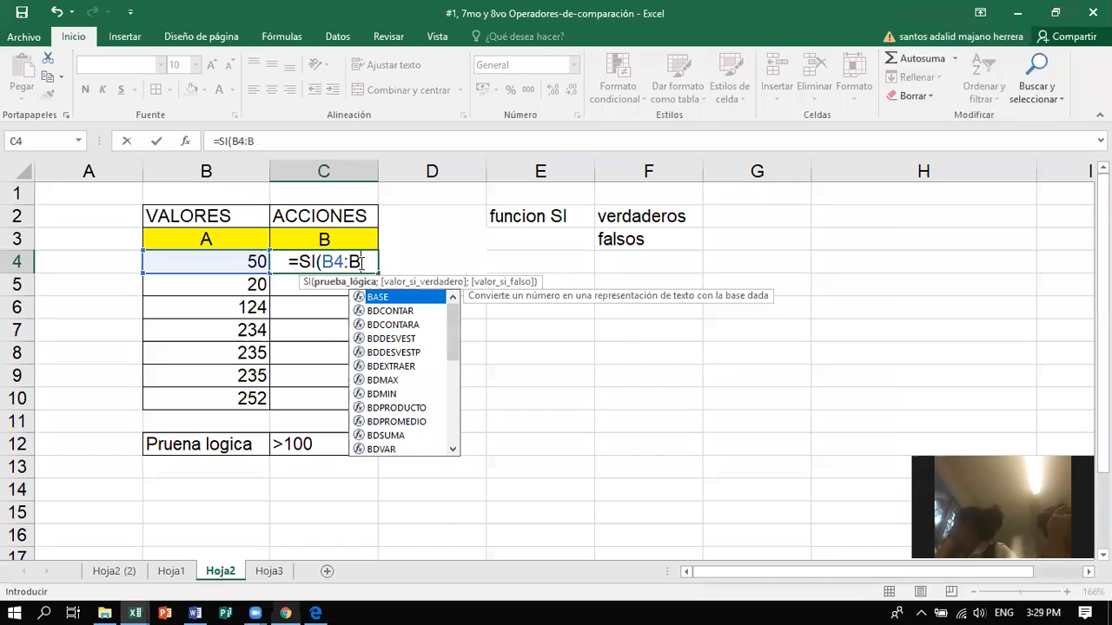
key(BackSpace)
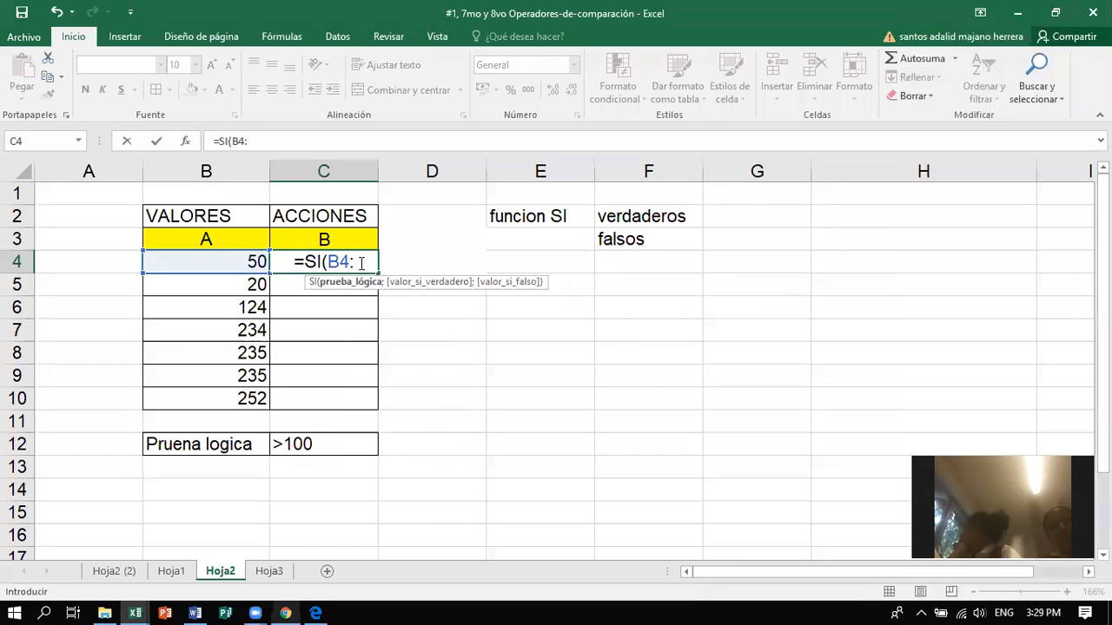
text(>)
key(BackSpace)
key(BackSpace)
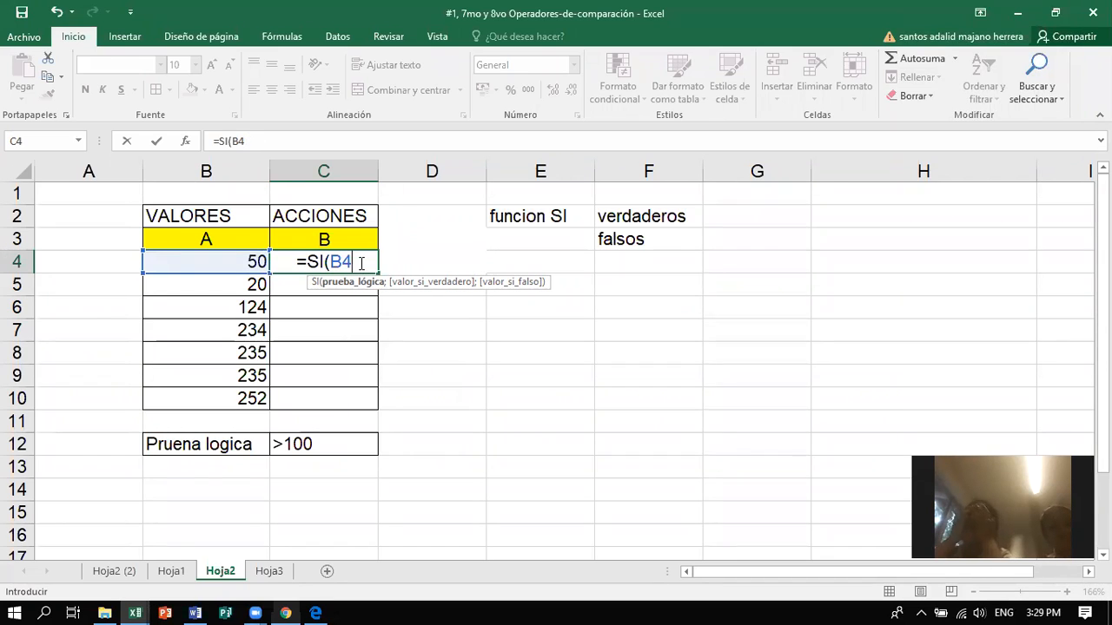
text(>100)
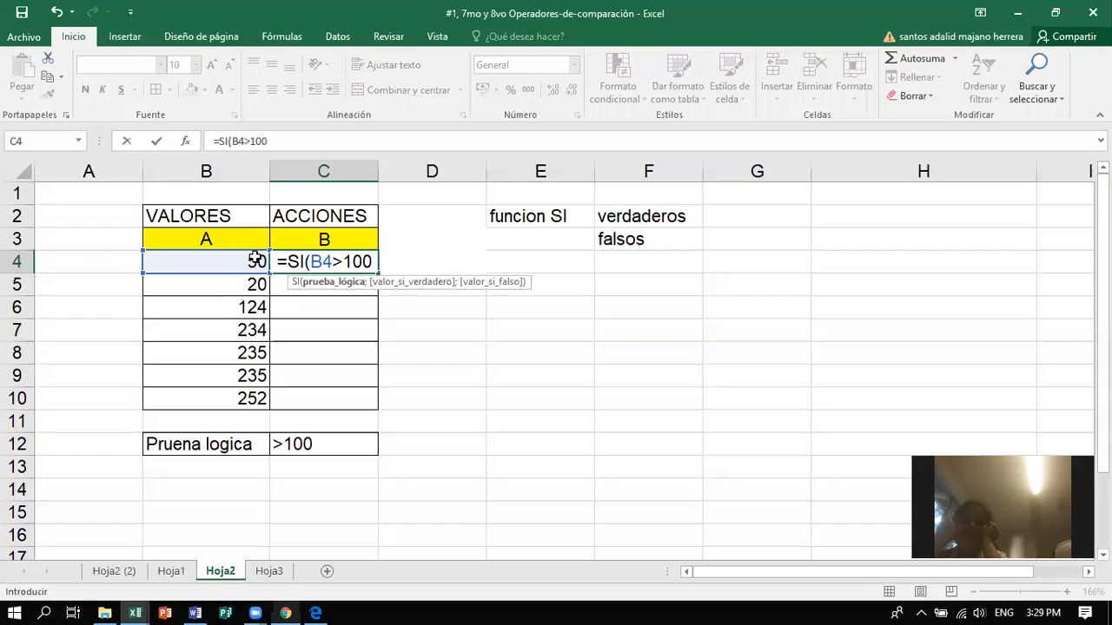
Add VERDADERO as the value-if-true argument of the SI formula in C4
text(<)
key(BackSpace)
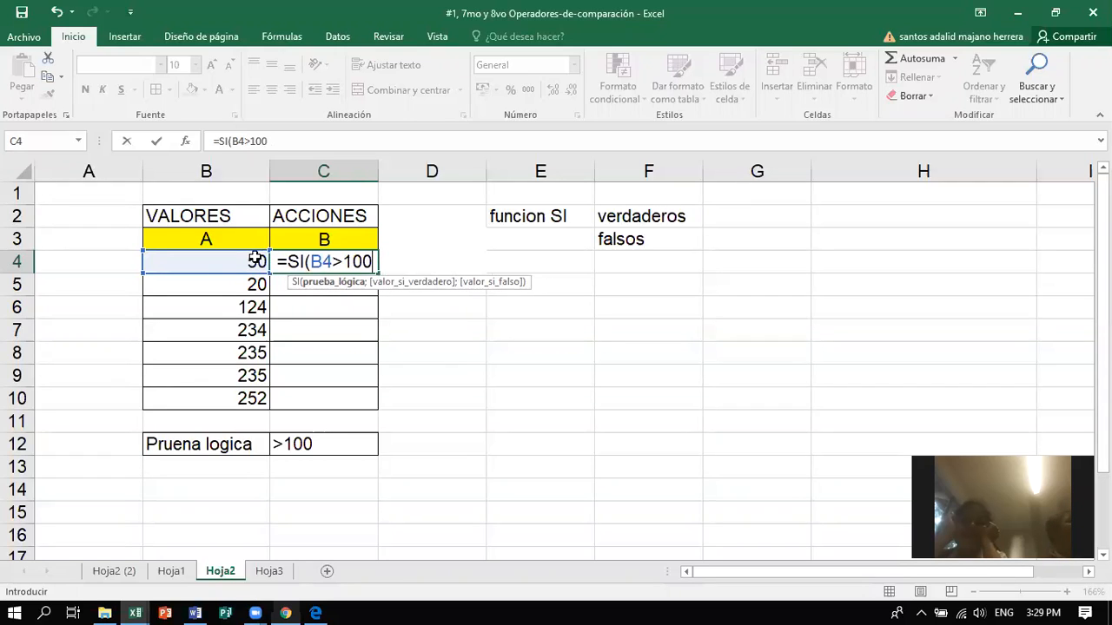
key(alt+shift)
text(;)
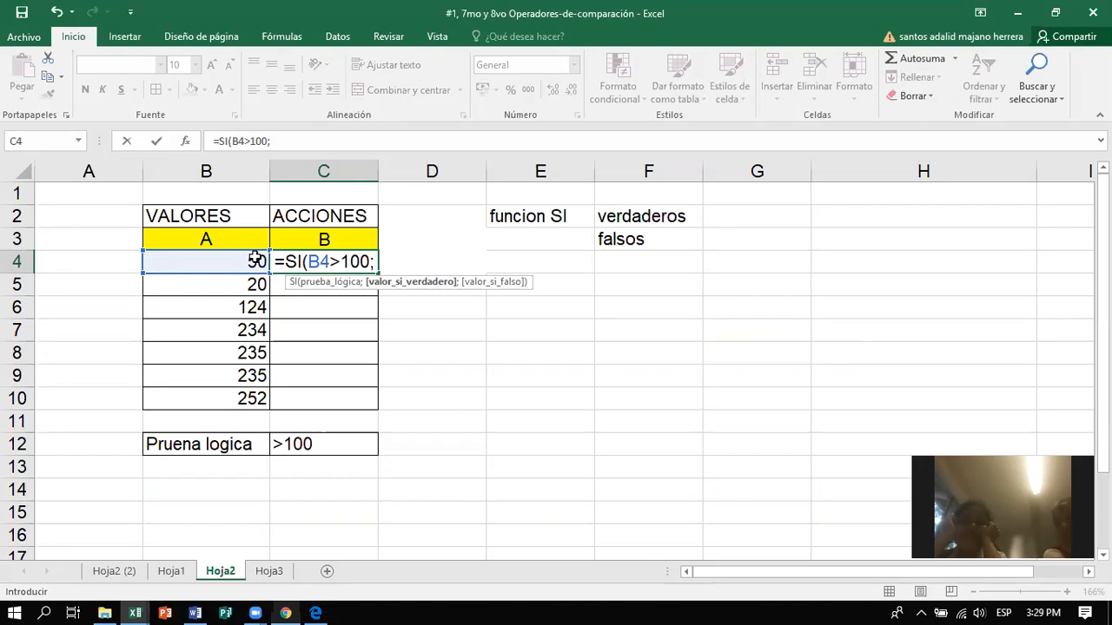
text(verda)
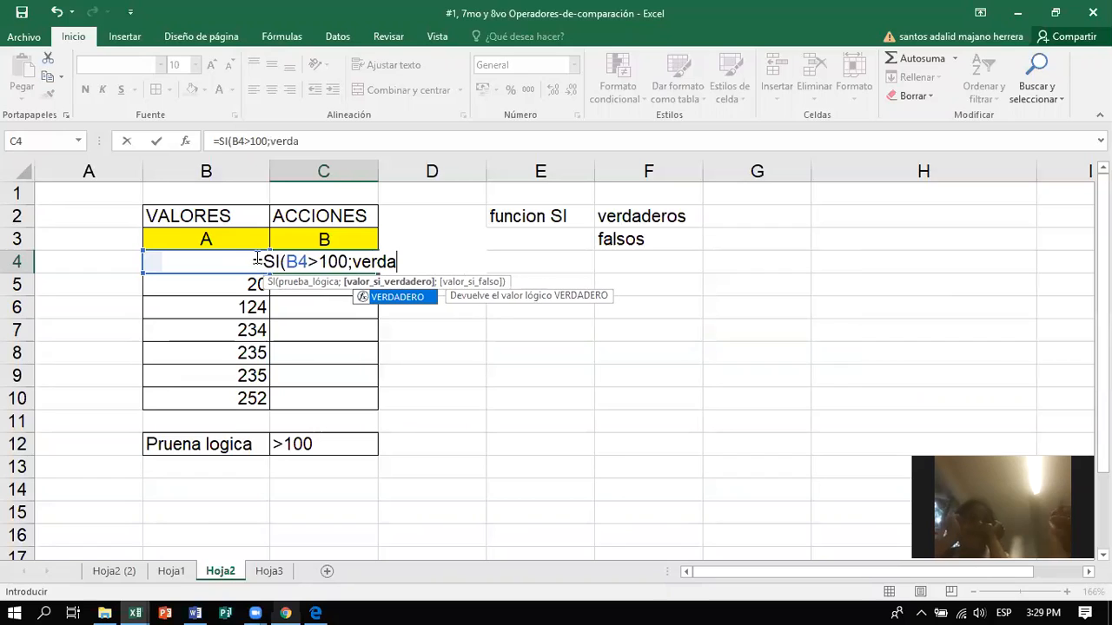
key(Tab)
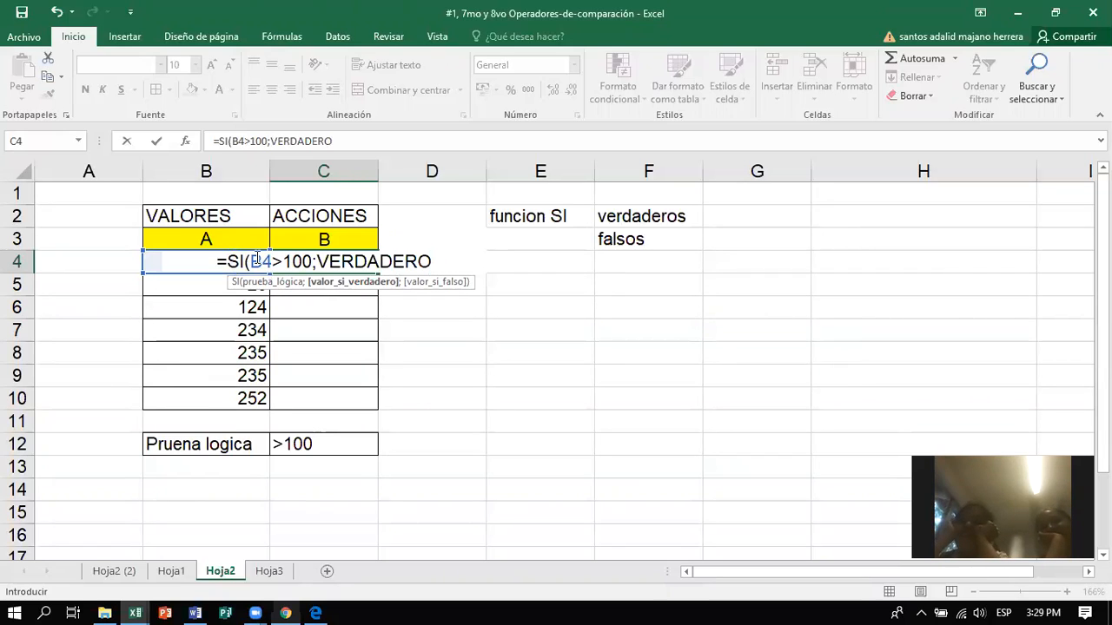
text(;)
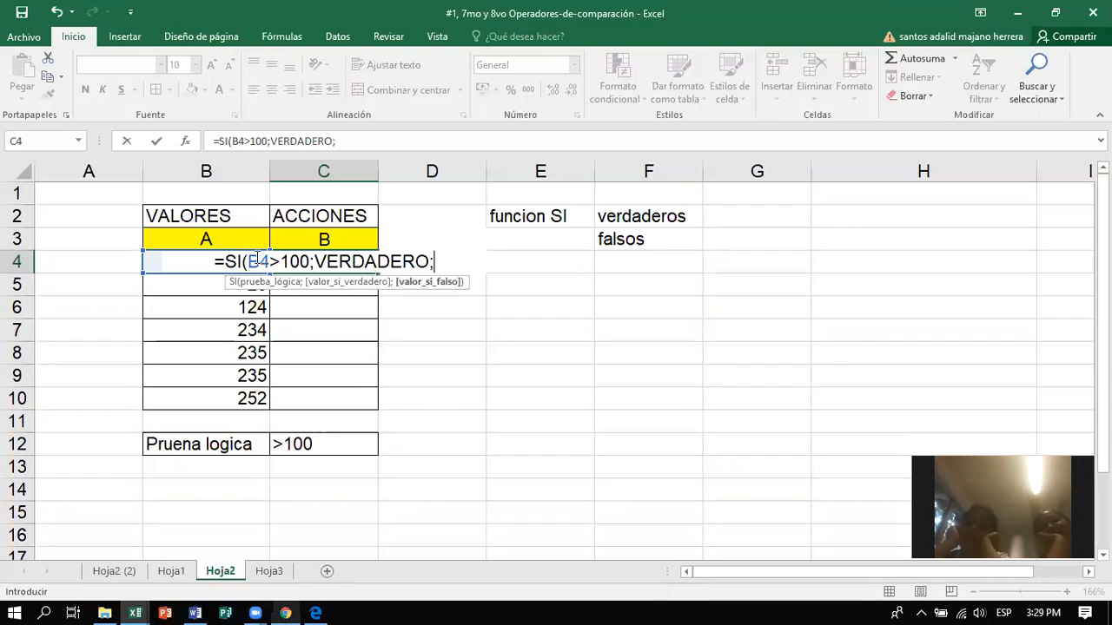
Add FALSO as the value-if-false argument and complete the formula in C4 as =SI(B4>100;VERDADERO;FALSO)
text(falso)
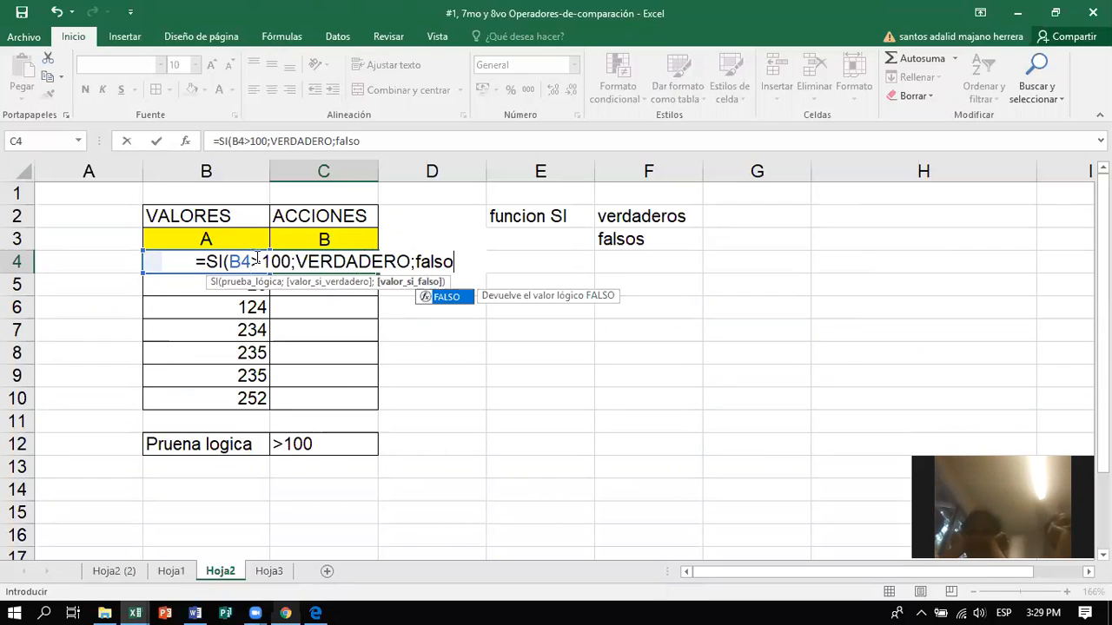
key(Tab)
text(=)
key(BackSpace)
text())
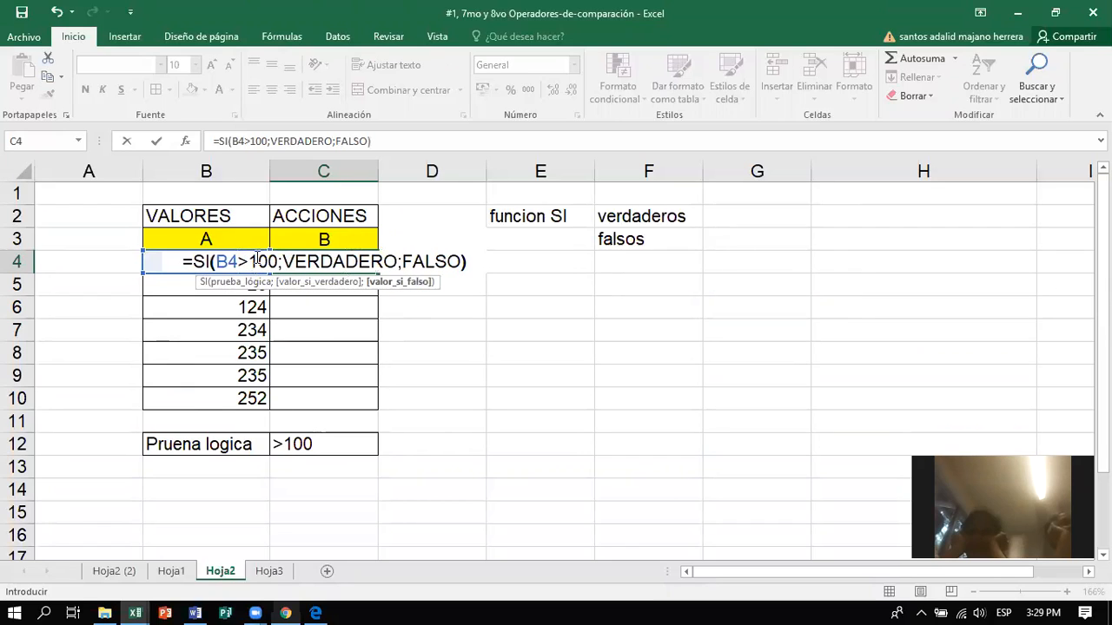
key(Return)
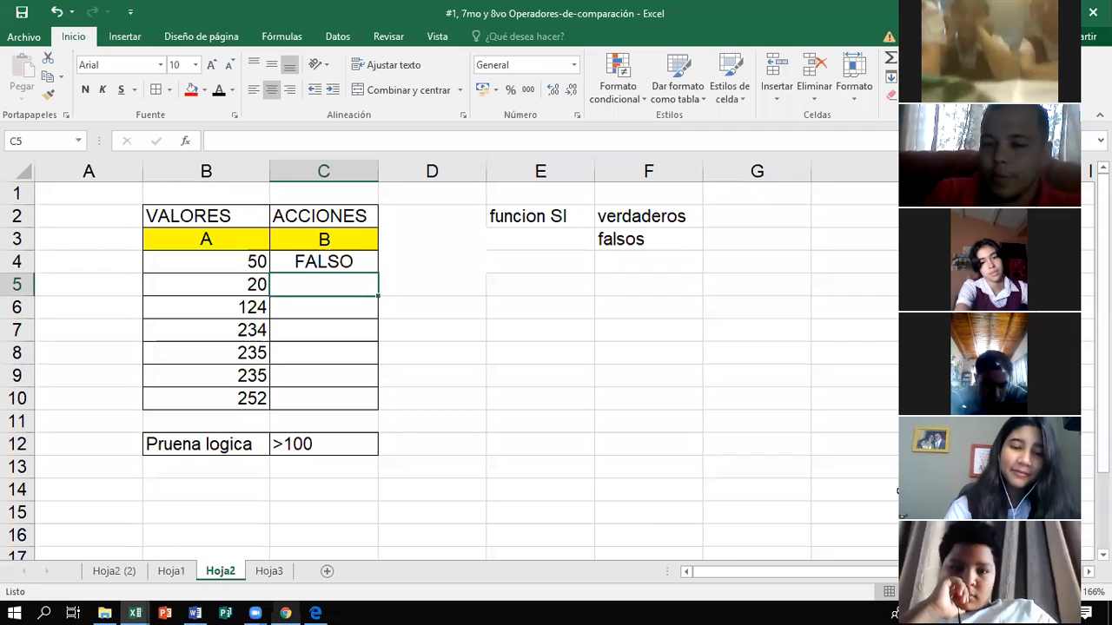
key(Up)
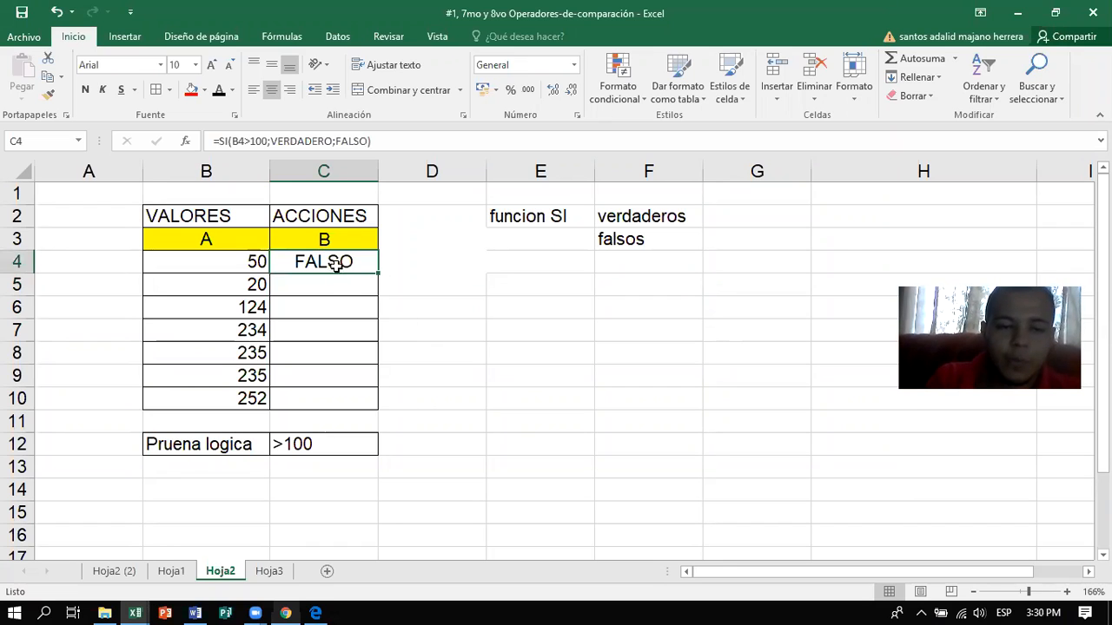
click(230, 266)
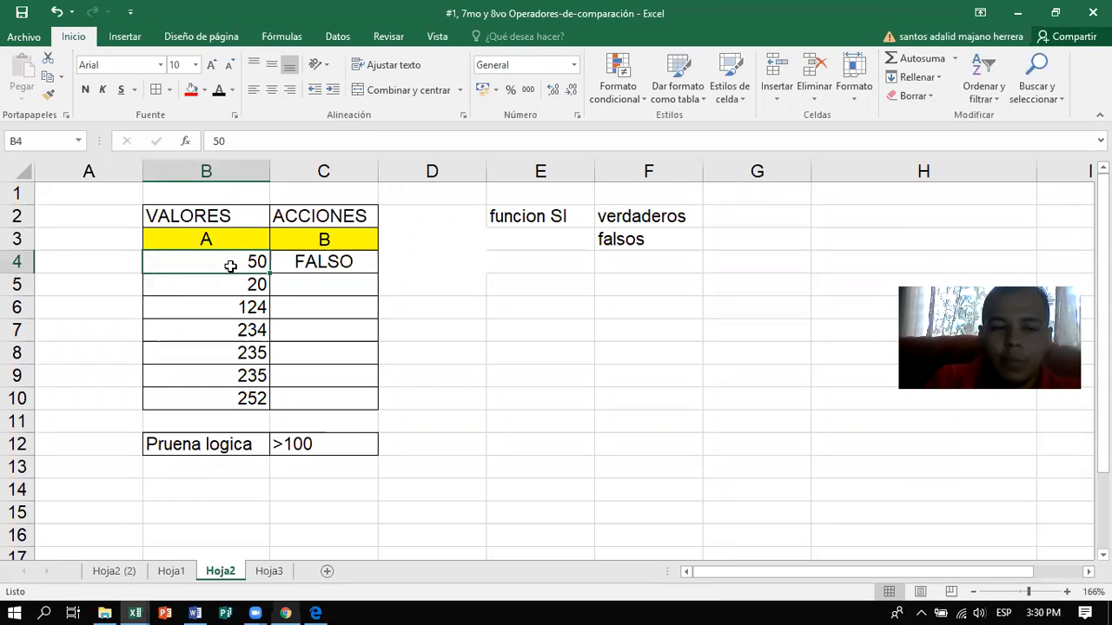
Correct the misspelled label in B12 to Prueba logica
click(242, 450)
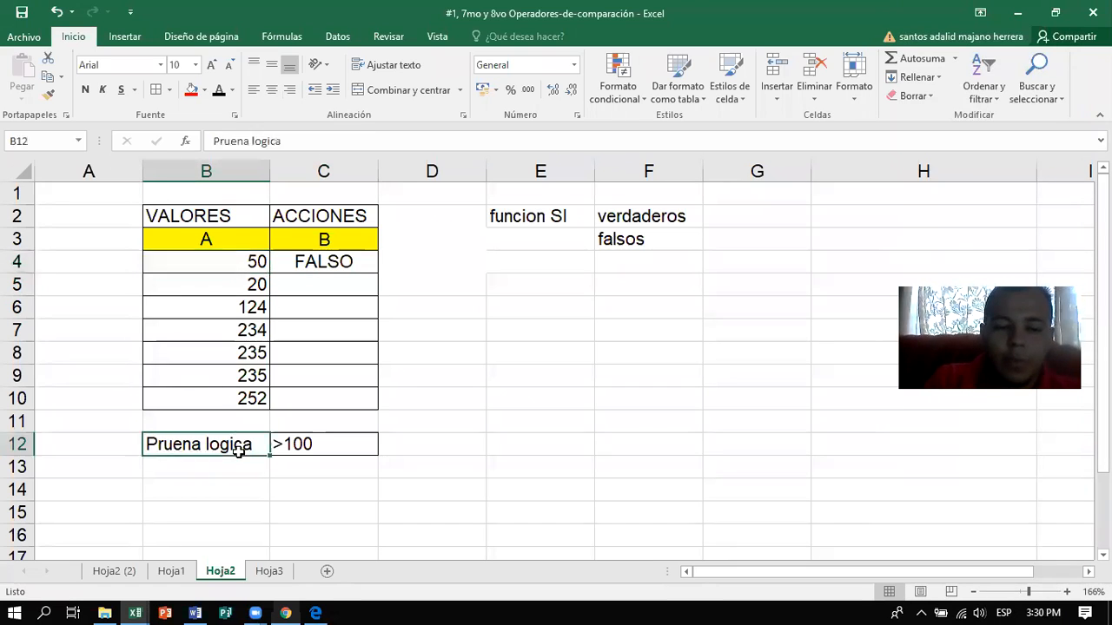
click(240, 141)
key(BackSpace)
text(b)
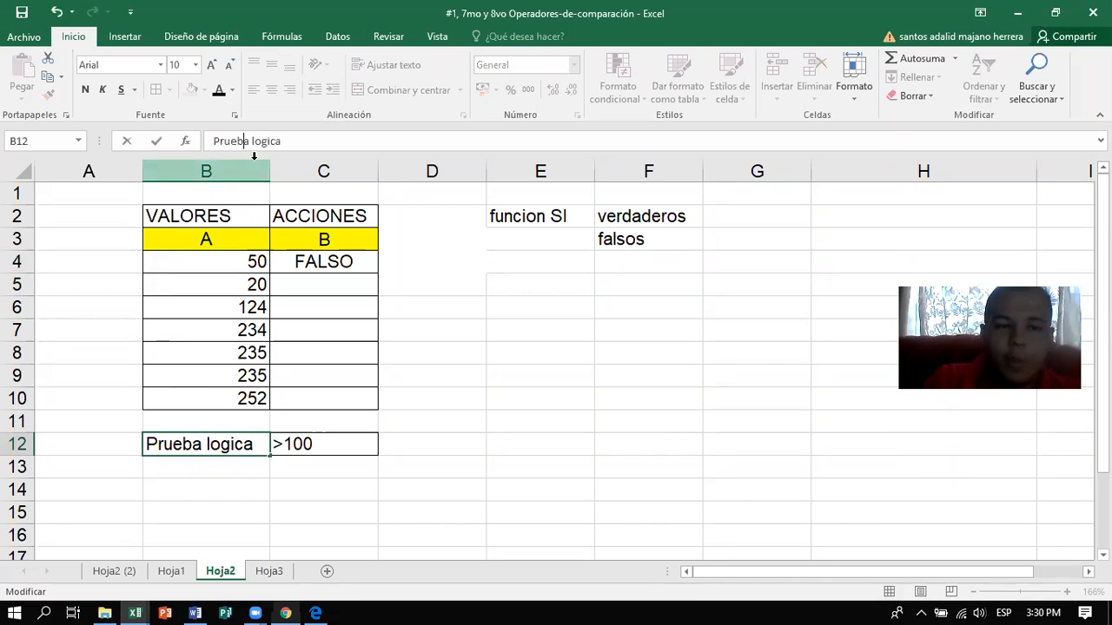
click(392, 290)
Set B4 to 150 and widen column C to fit the formula's result
click(242, 264)
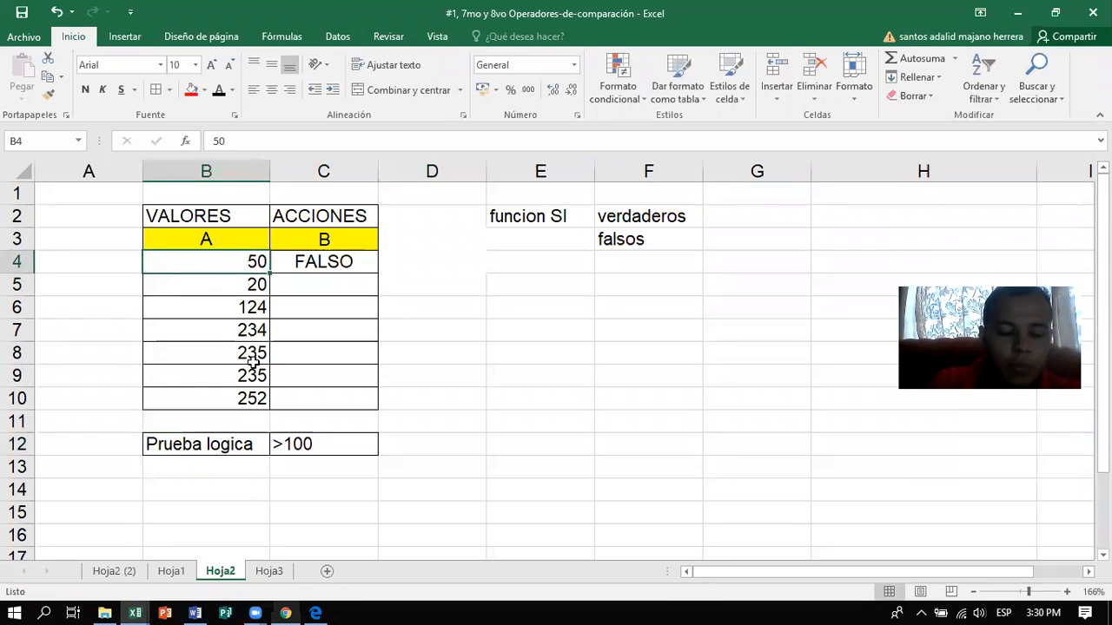
text(150)
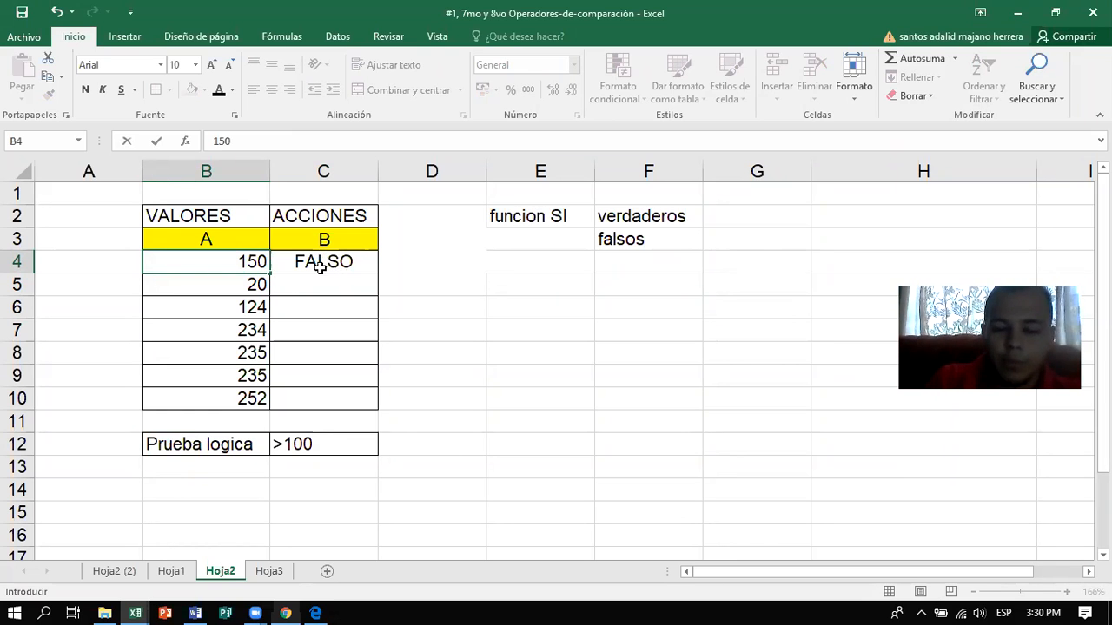
key(Return)
drag(377, 165, 406, 167)
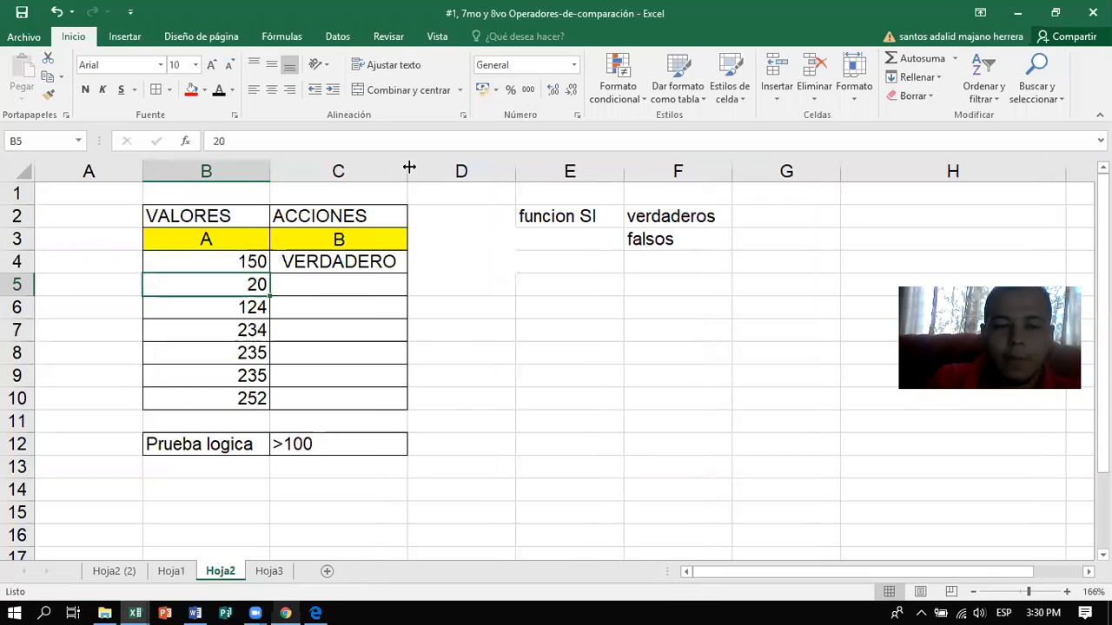
Fill the SI formula from C4 down through C10
click(321, 265)
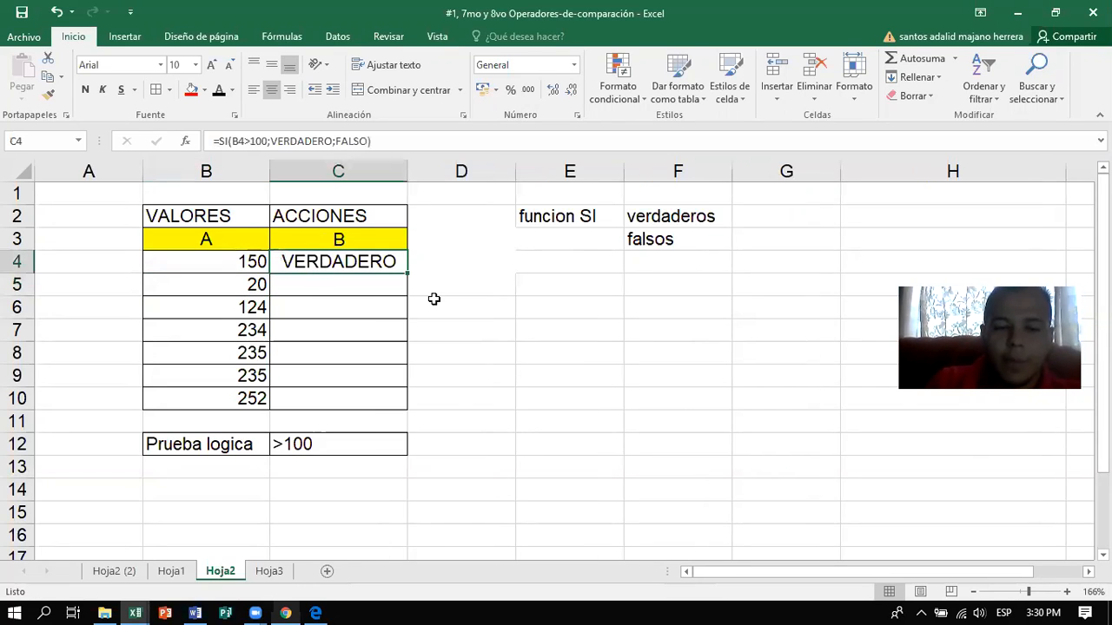
click(253, 262)
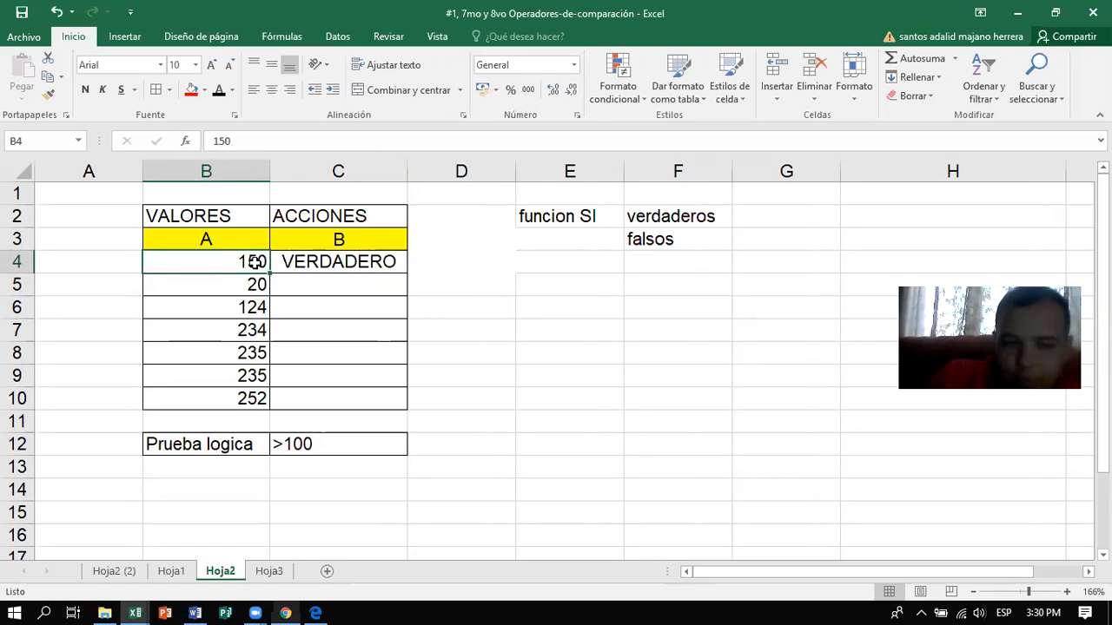
click(304, 261)
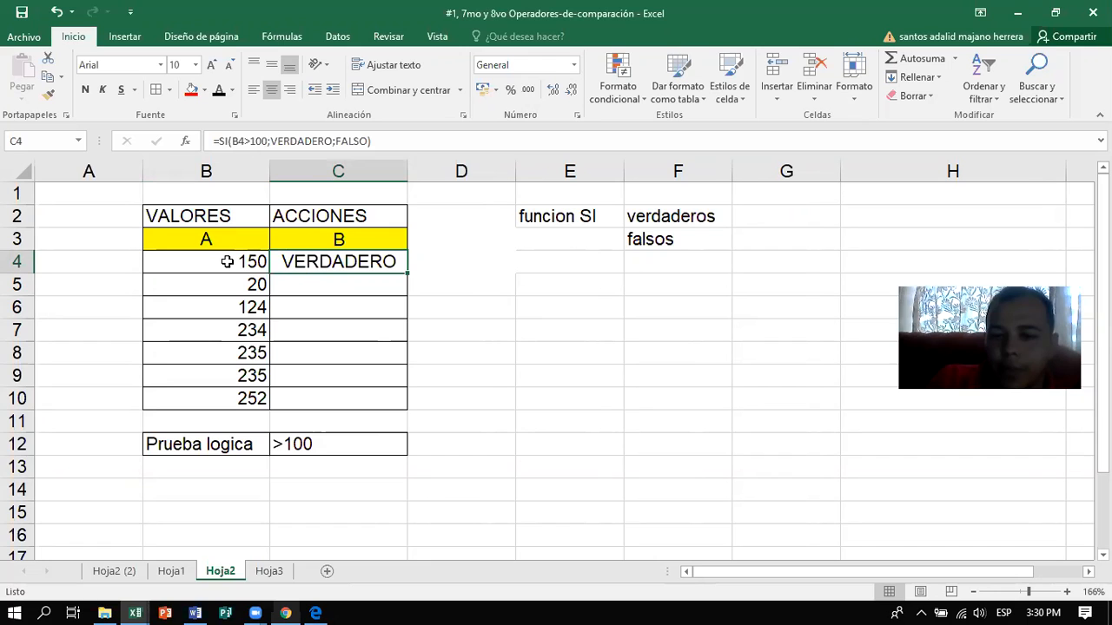
click(392, 254)
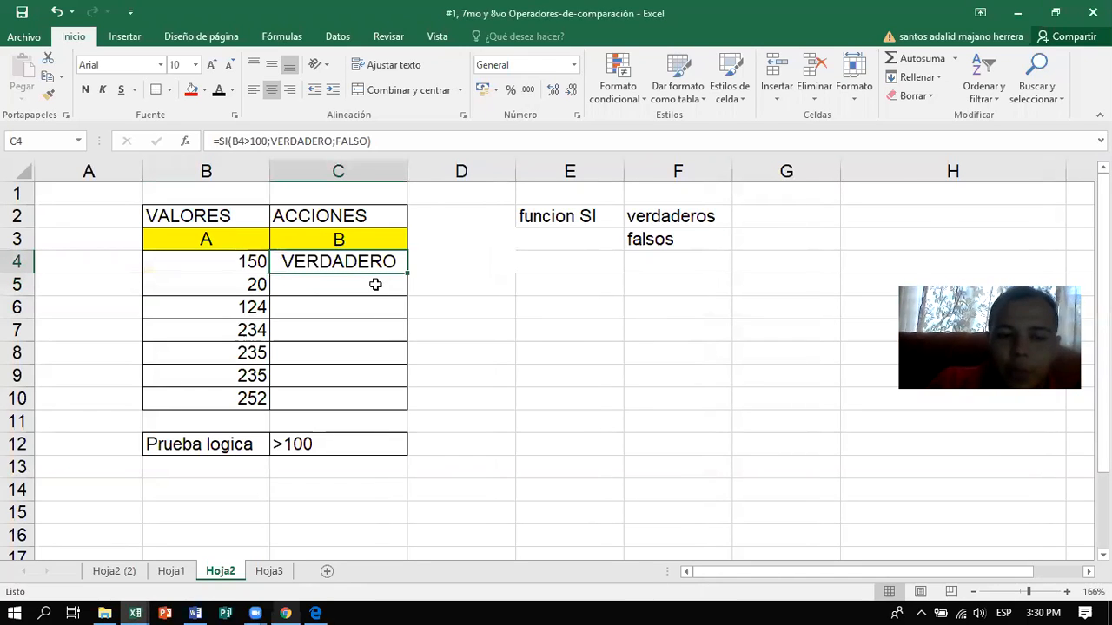
drag(408, 273, 387, 400)
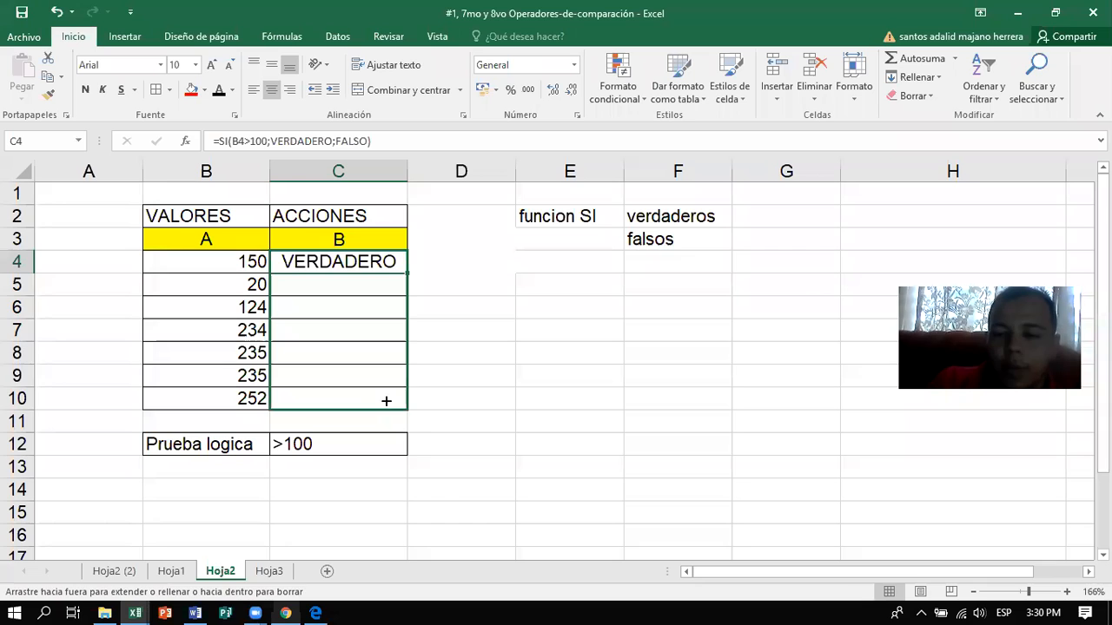
drag(387, 400, 386, 398)
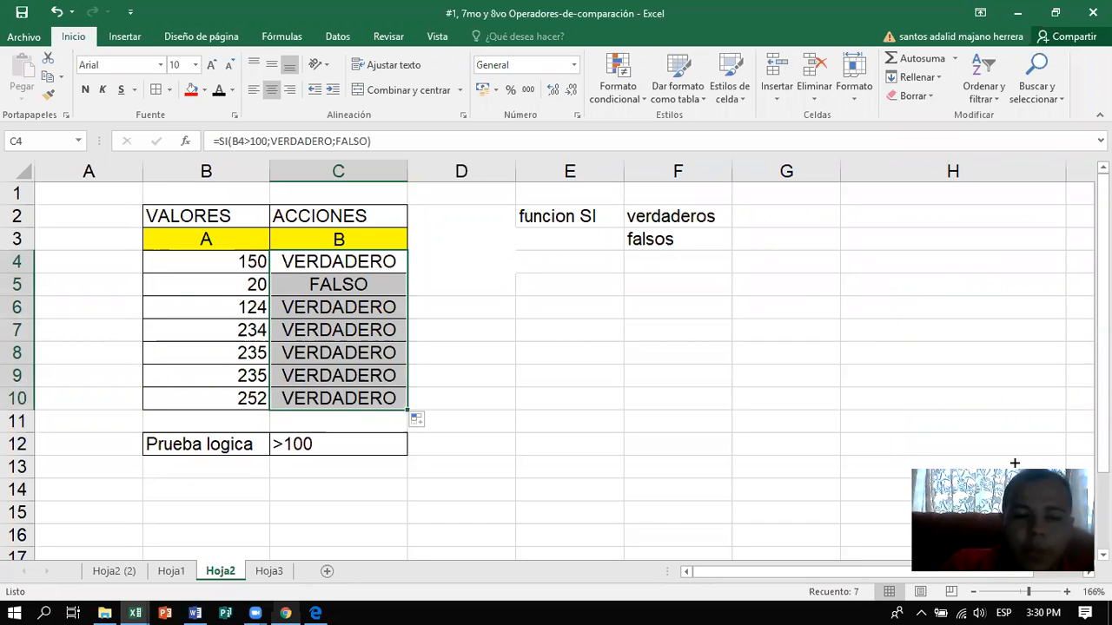
Point out the tested values in B4:B10 and set B8 to 3
click(417, 329)
drag(248, 259, 233, 397)
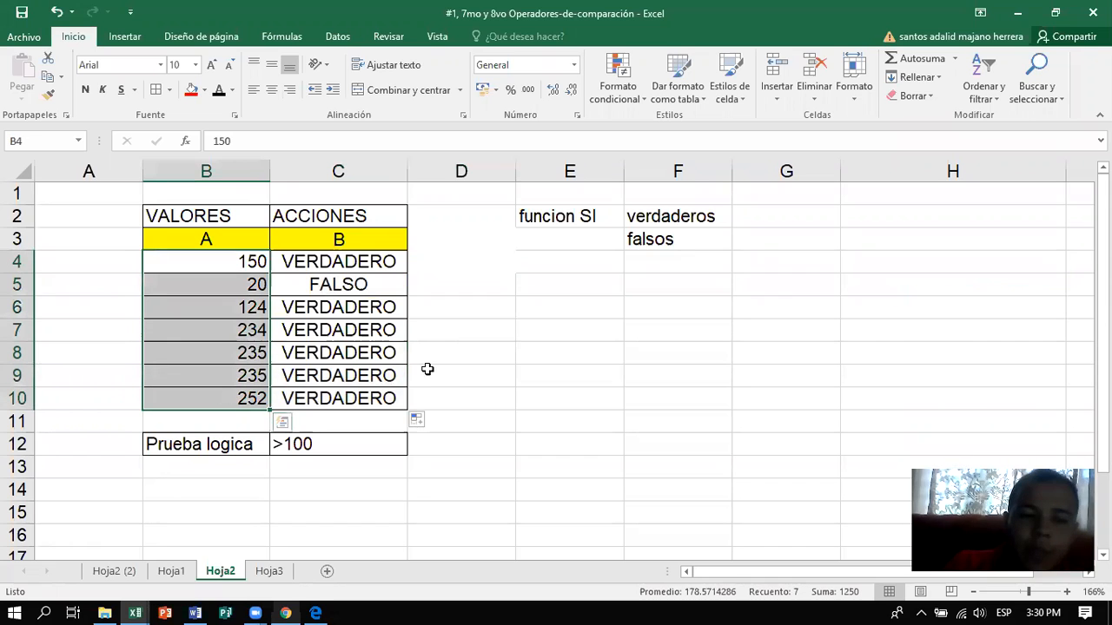
click(504, 354)
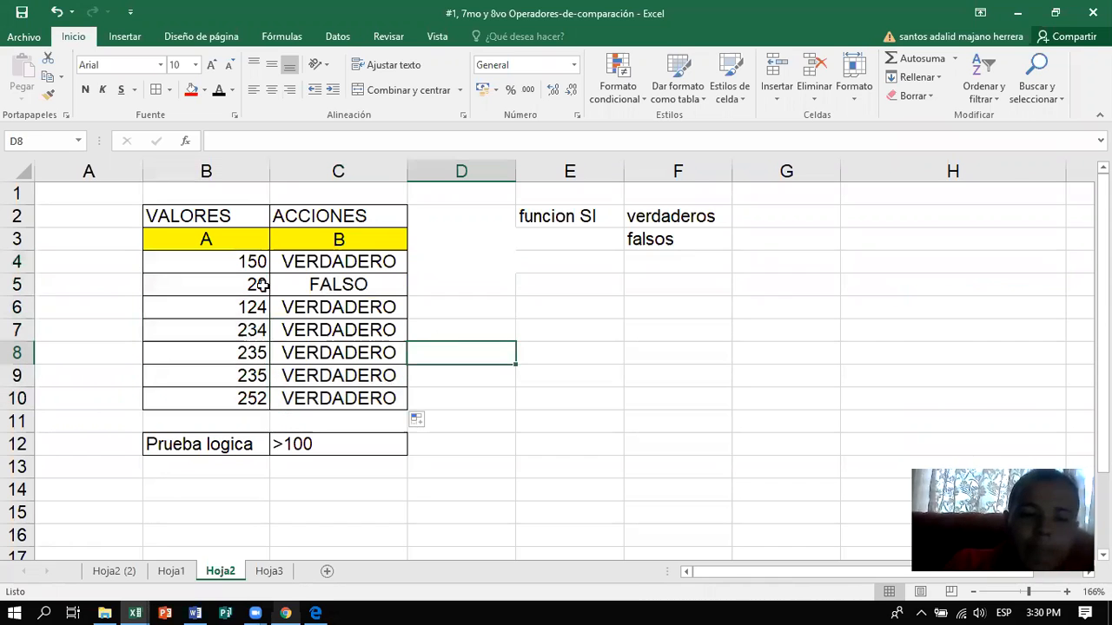
click(248, 352)
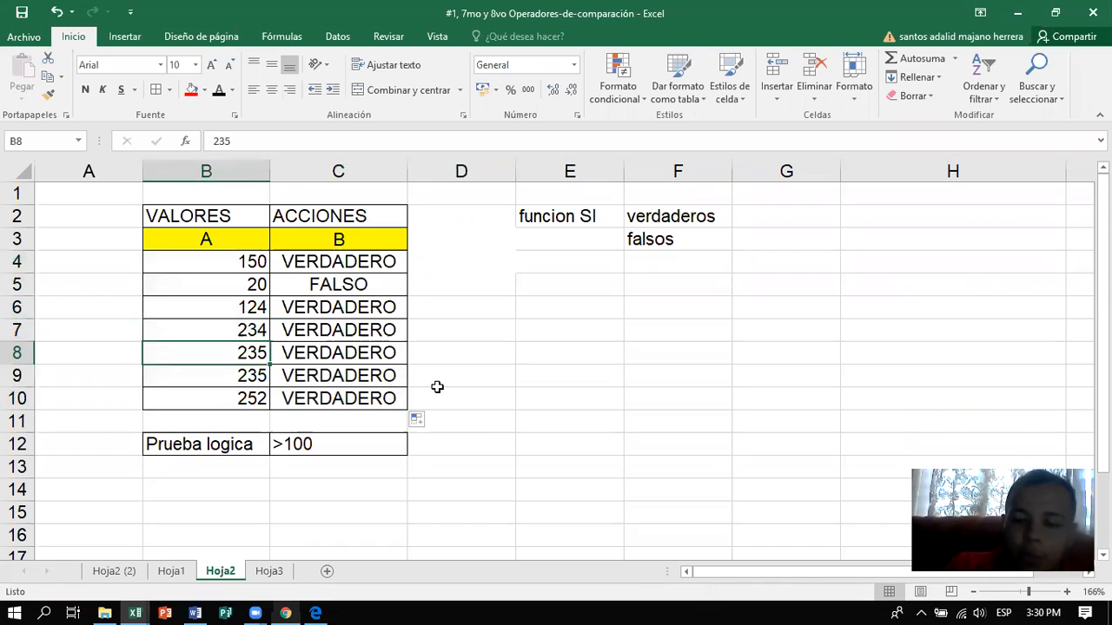
text(3)
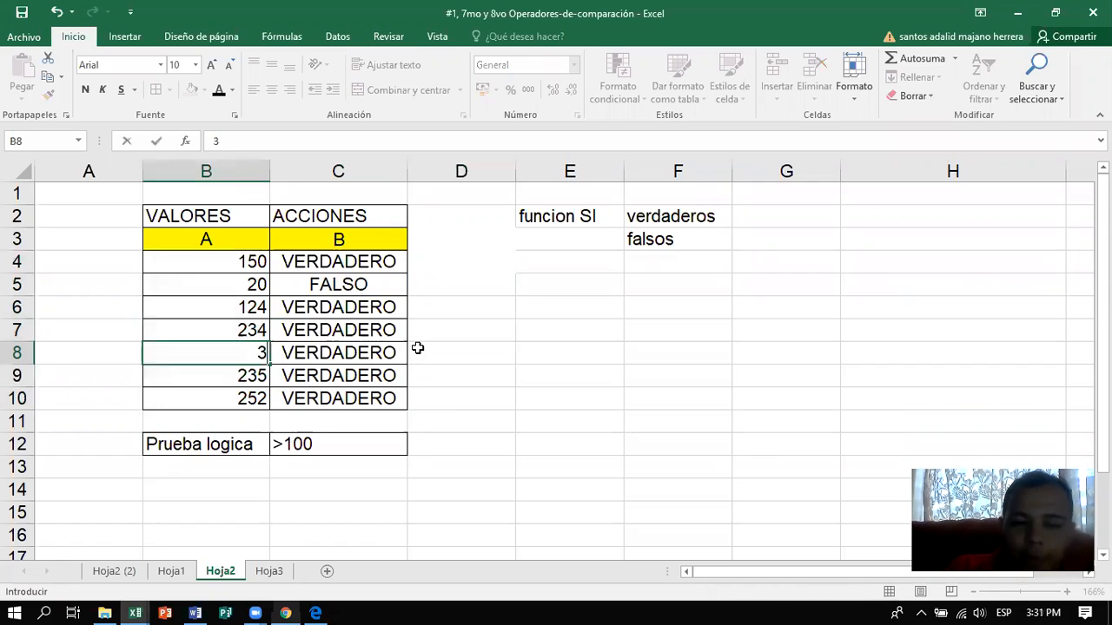
key(Return)
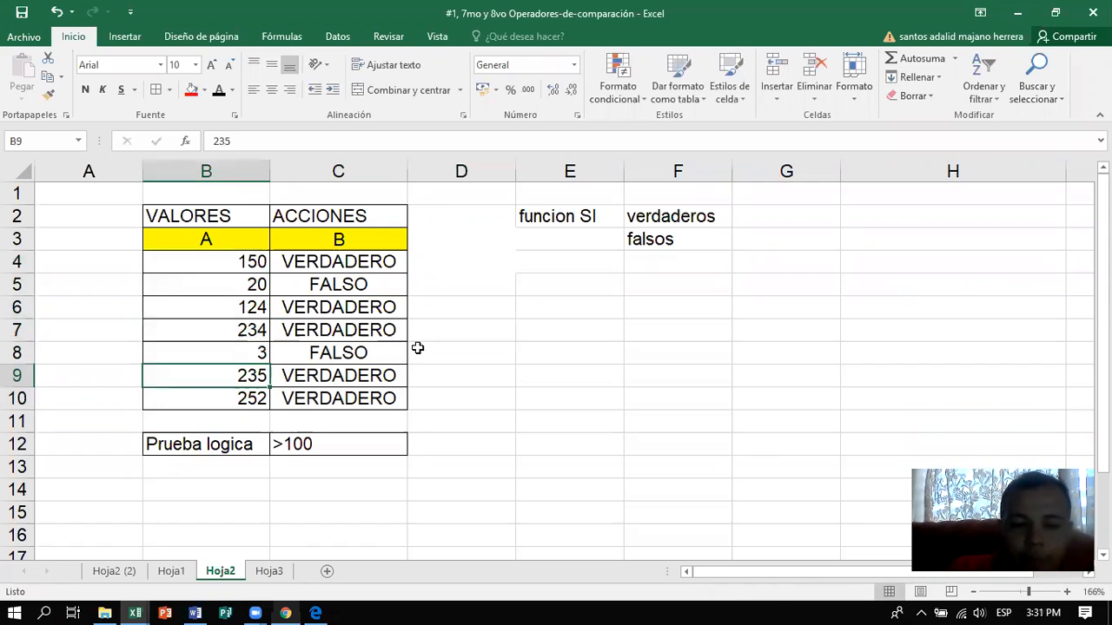
Set B7 to 2 and B6 to 66 to test values below 100
click(239, 326)
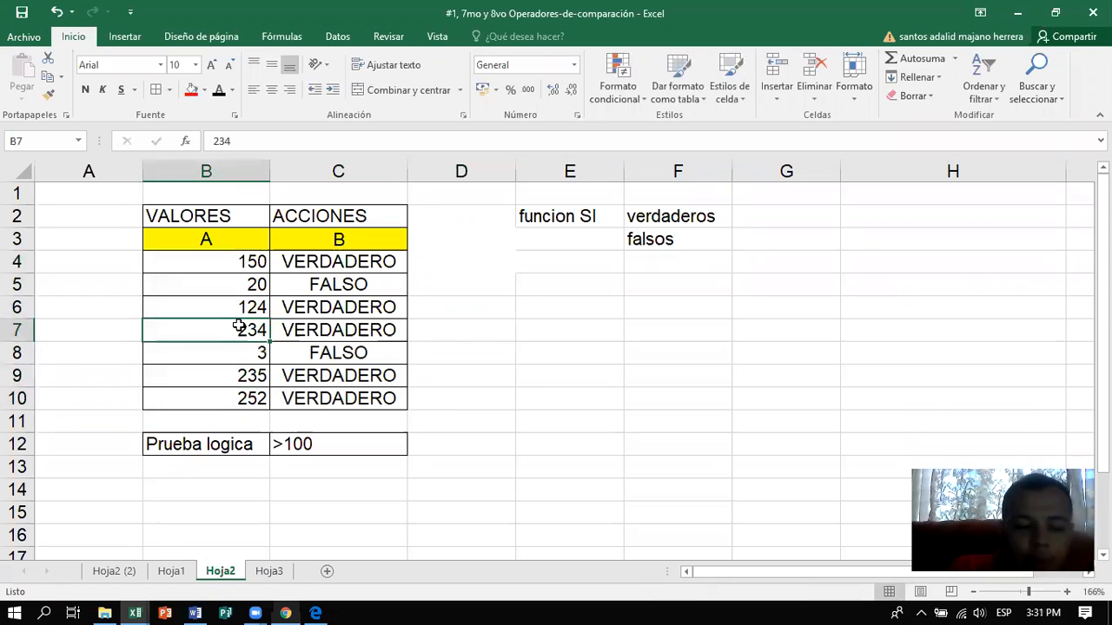
text(2)
key(Up)
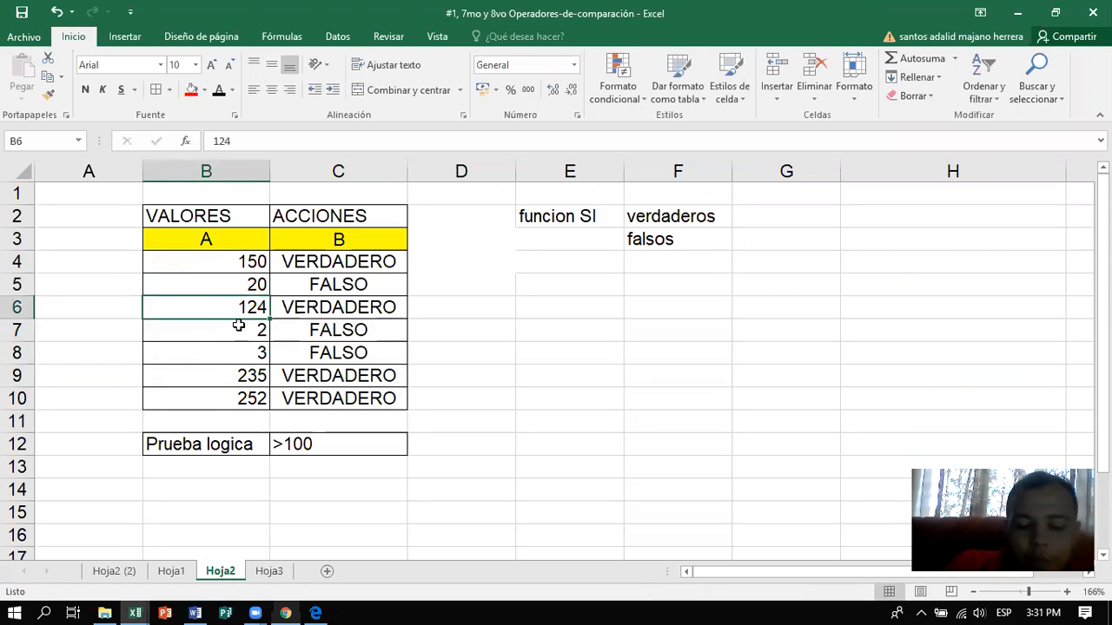
text(66)
key(Up)
Set B9 to 99 and B10 to 89 in the VALORES column
key(Down)
key(Down)
key(Down)
key(Down)
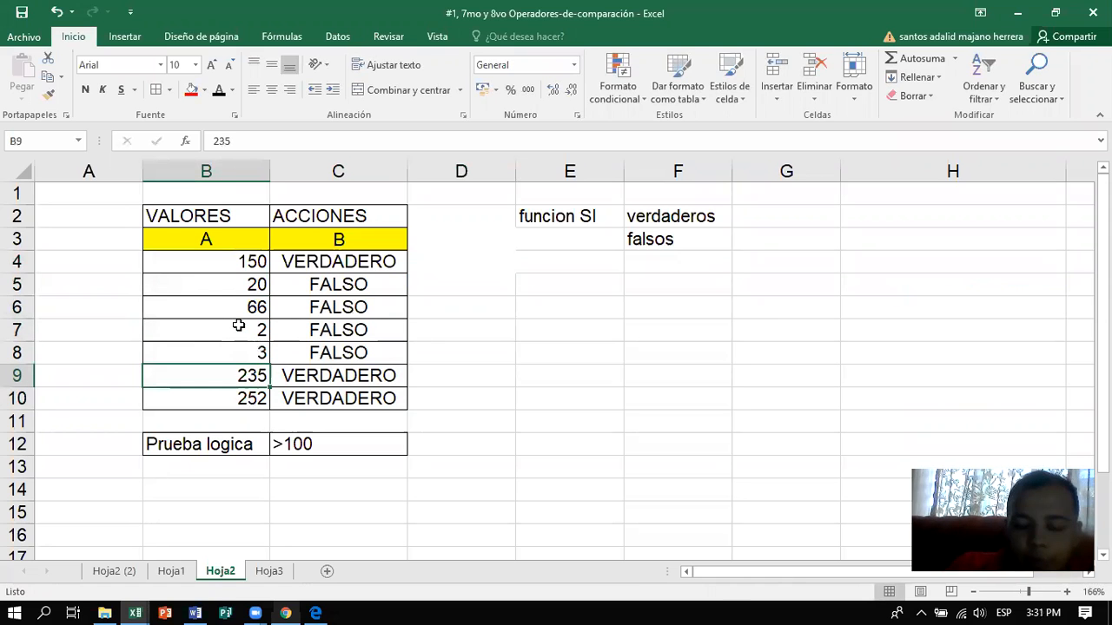
text(99)
key(Down)
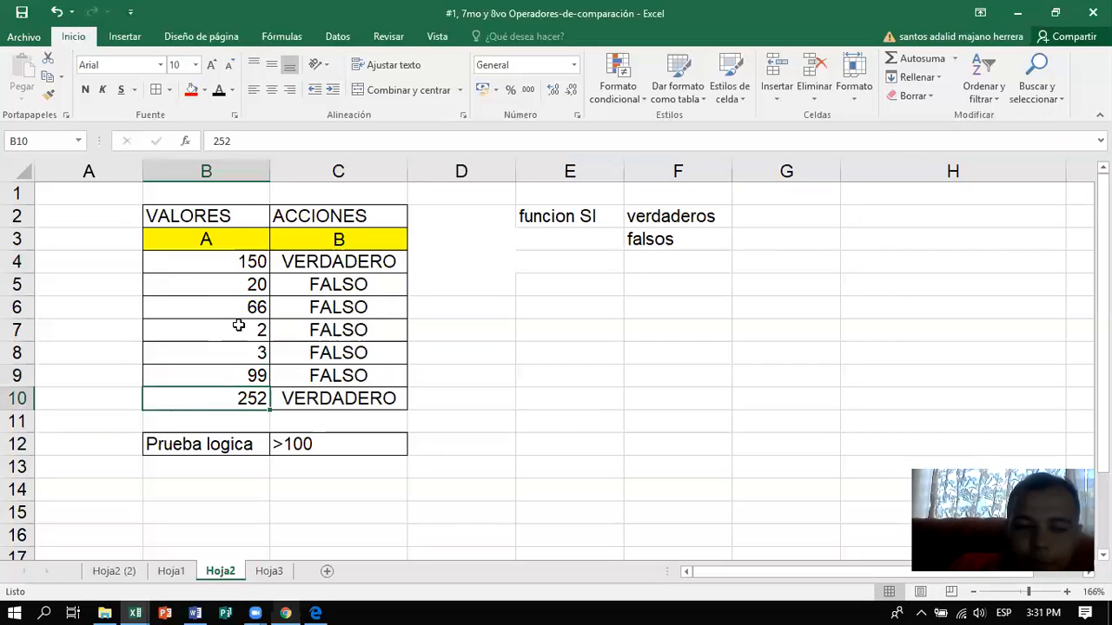
text(89)
key(Down)
Set the first value of the VALORES column, in B4, to 45
key(Up)
key(Up)
key(Up)
key(Up)
key(Up)
key(Up)
key(Up)
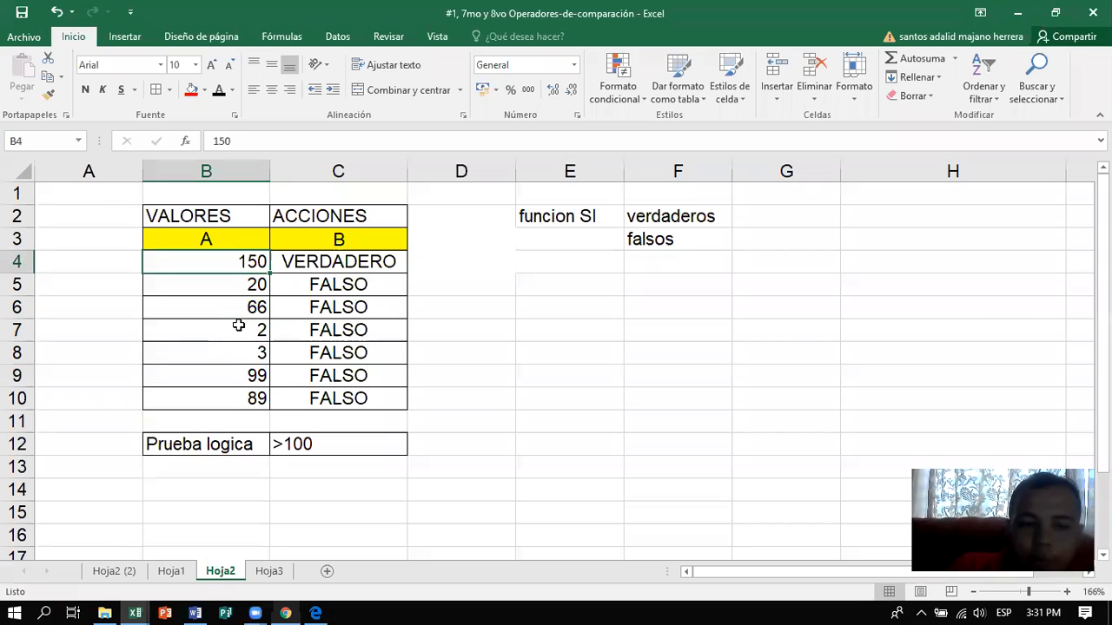
text(45)
key(Down)
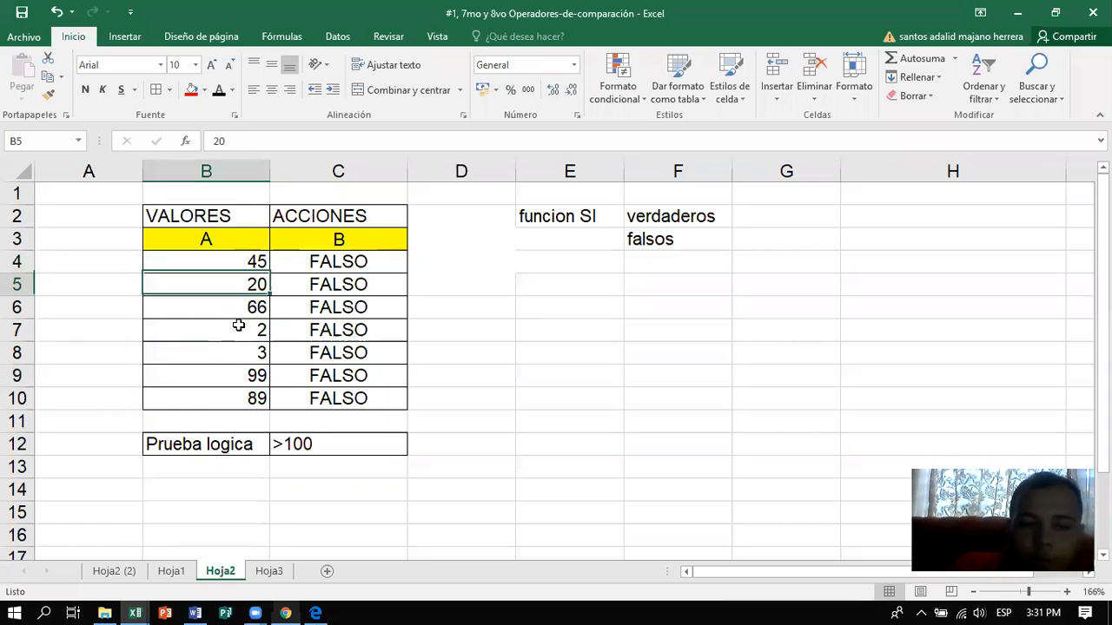
Set B6 to 4444 to test a value above 100
key(Down)
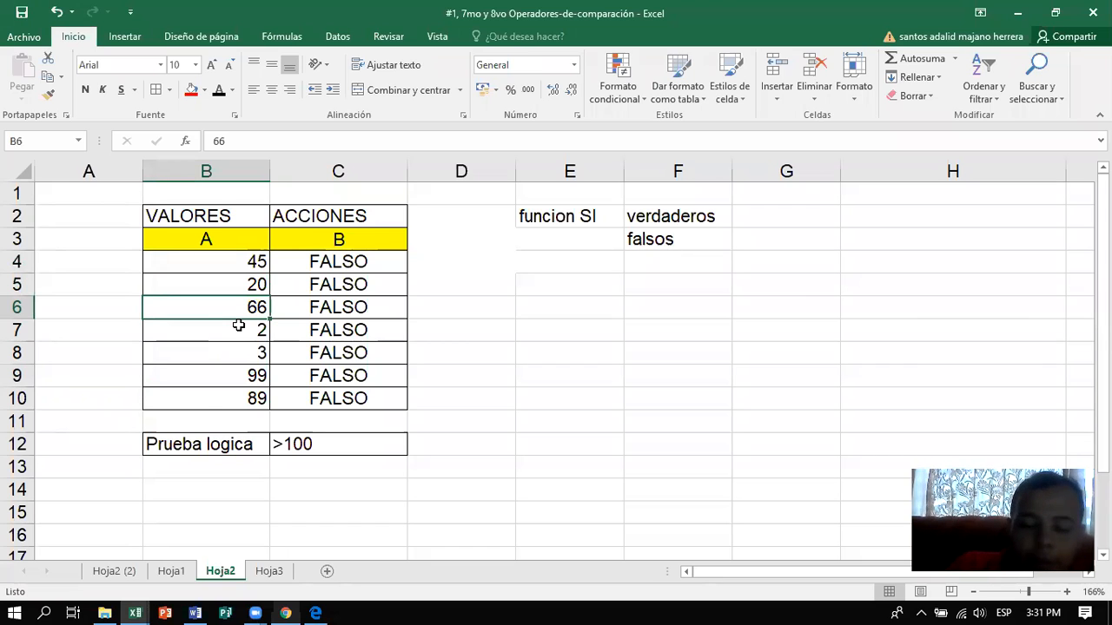
text(4444)
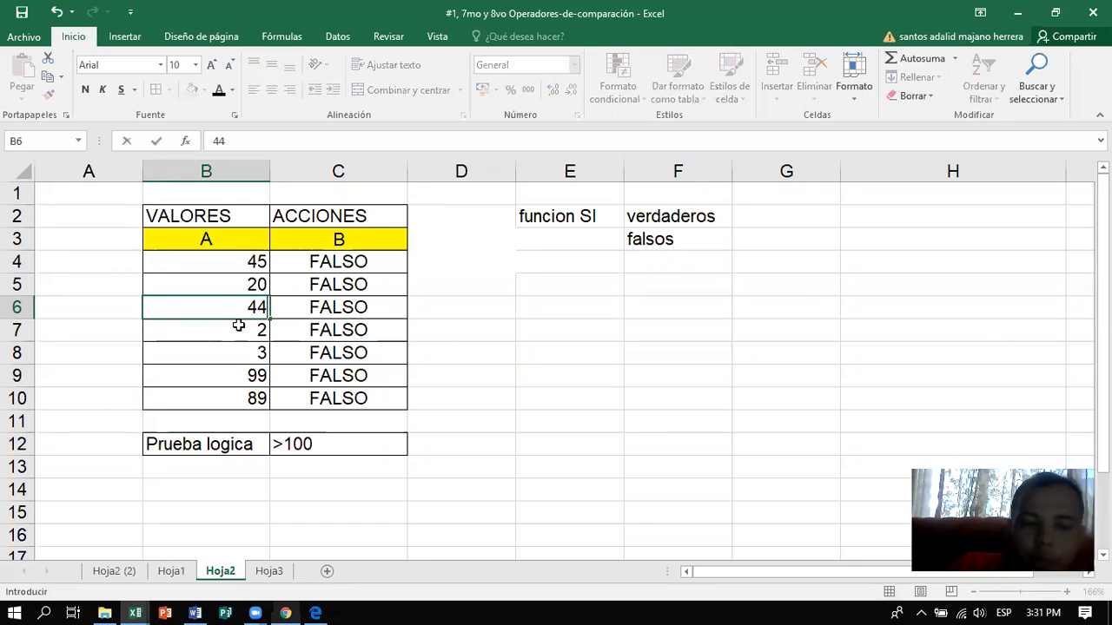
key(Return)
key(Return)
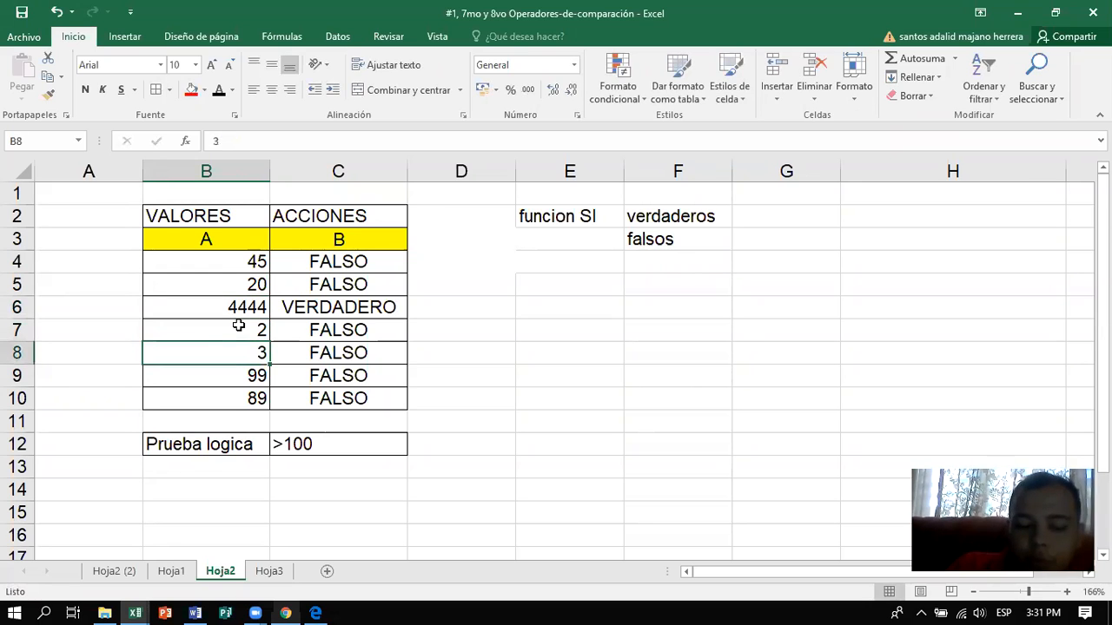
Set B9 in the VALORES column to 565
key(Return)
text(565)
key(Return)
Replace the first value of the VALORES column, in B4, with 234234
key(Up)
key(Up)
key(Up)
key(Up)
key(Up)
key(Up)
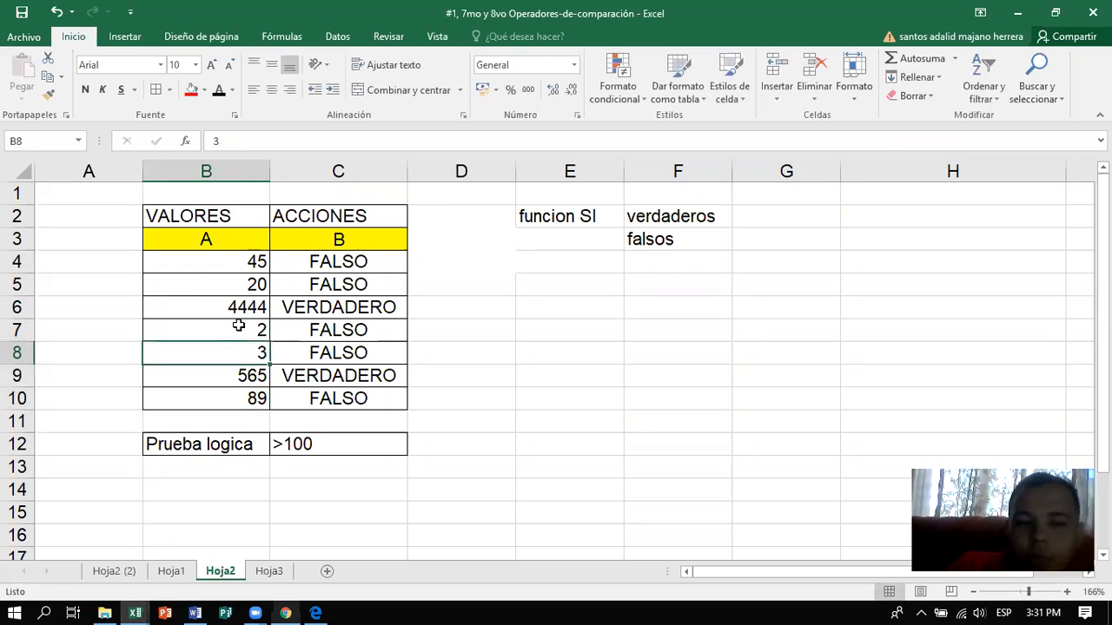
text(234234)
key(Return)
Set both B8 and B7 to 3423 to test more values above 100
key(Return)
key(Return)
key(Return)
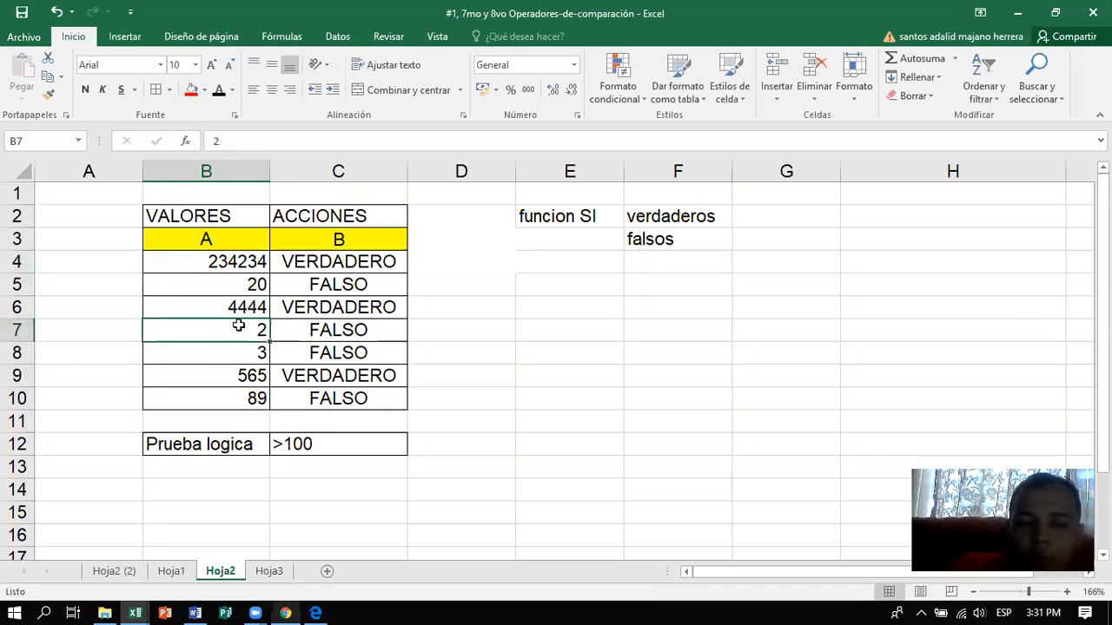
text(3423)
key(Up)
text(3423)
key(Return)
Set the last value of the VALORES column, in B10, to 32432
key(Return)
key(Return)
text(32432)
key(Return)
key(Up)
key(Up)
key(Up)
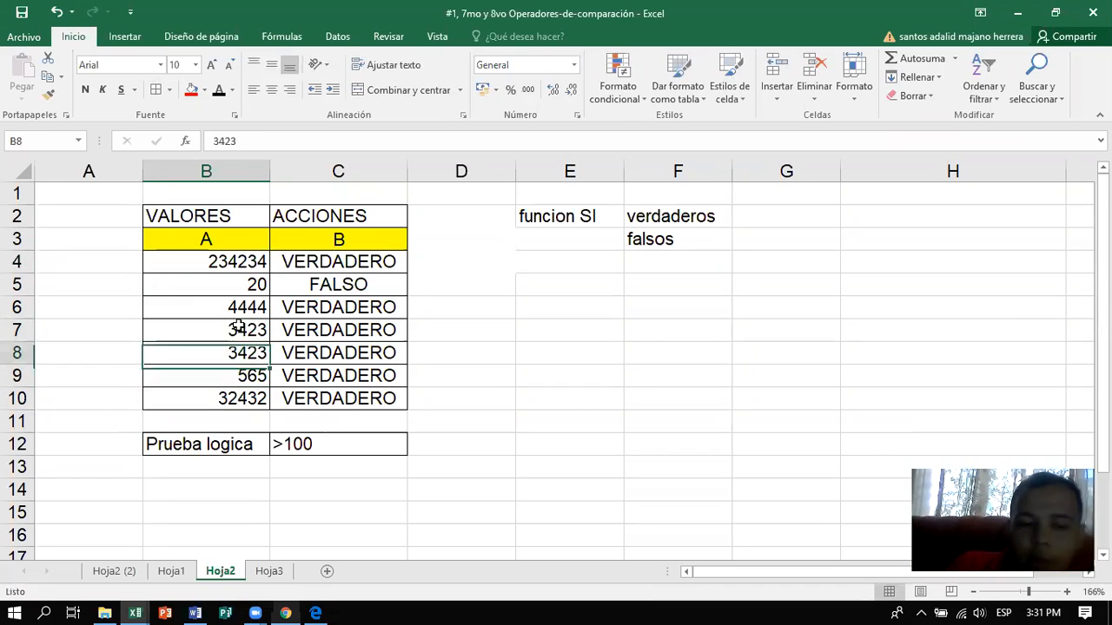
Try changing the Prueba logica condition in C12 to <100
click(282, 446)
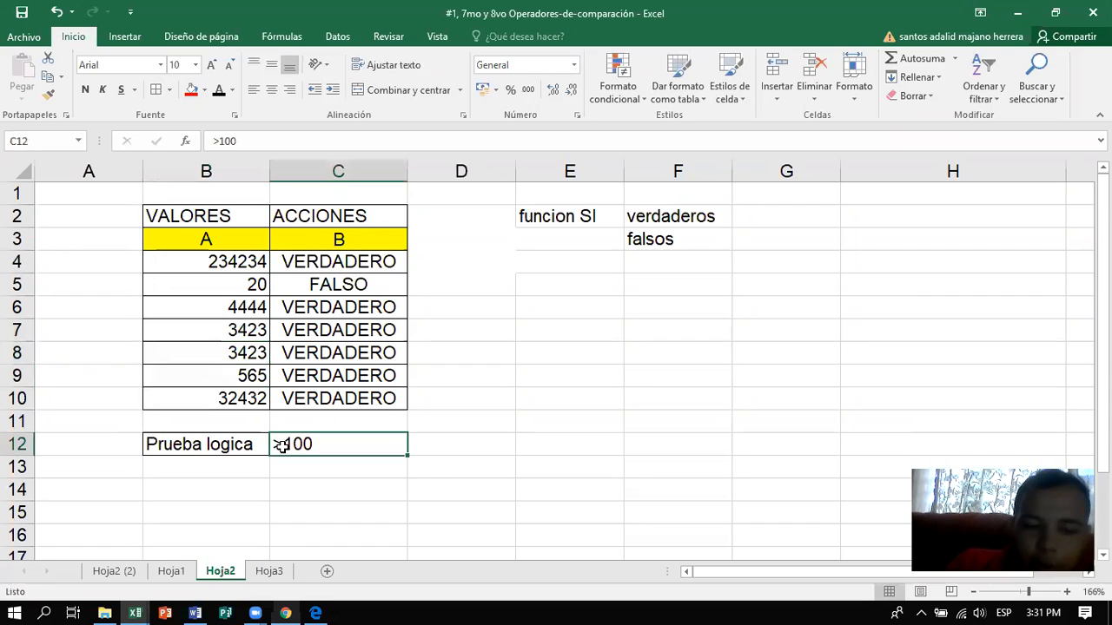
click(219, 140)
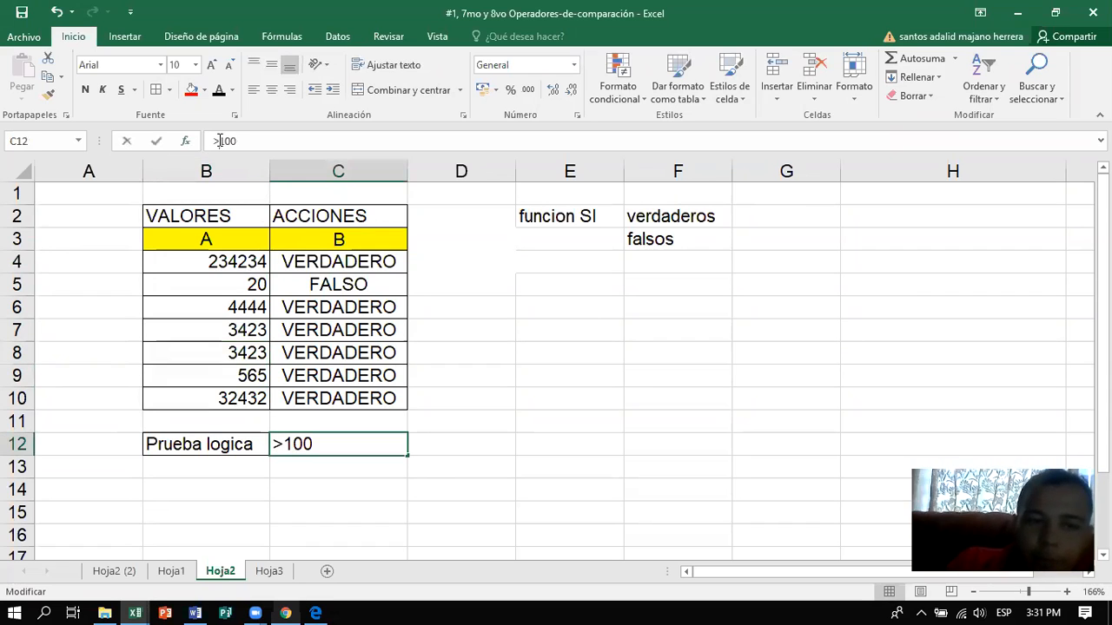
key(BackSpace)
key(super+space)
key(super+space)
text(,)
key(BackSpace)
text(<)
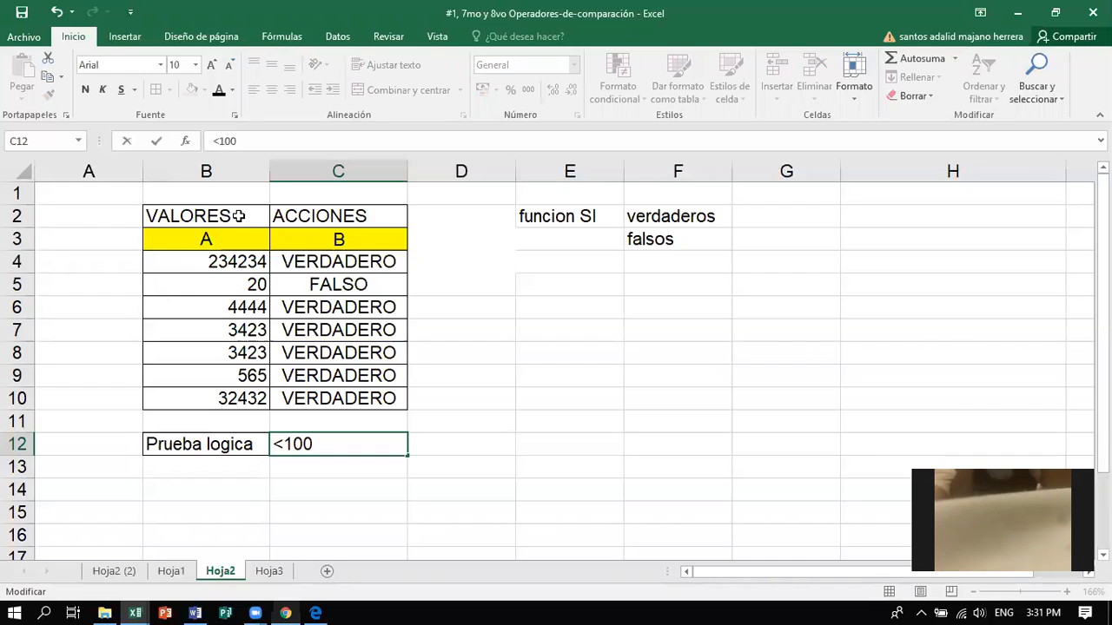
Try =100 and =>100 as the Prueba logica condition in C12, and discard the edit
key(BackSpace)
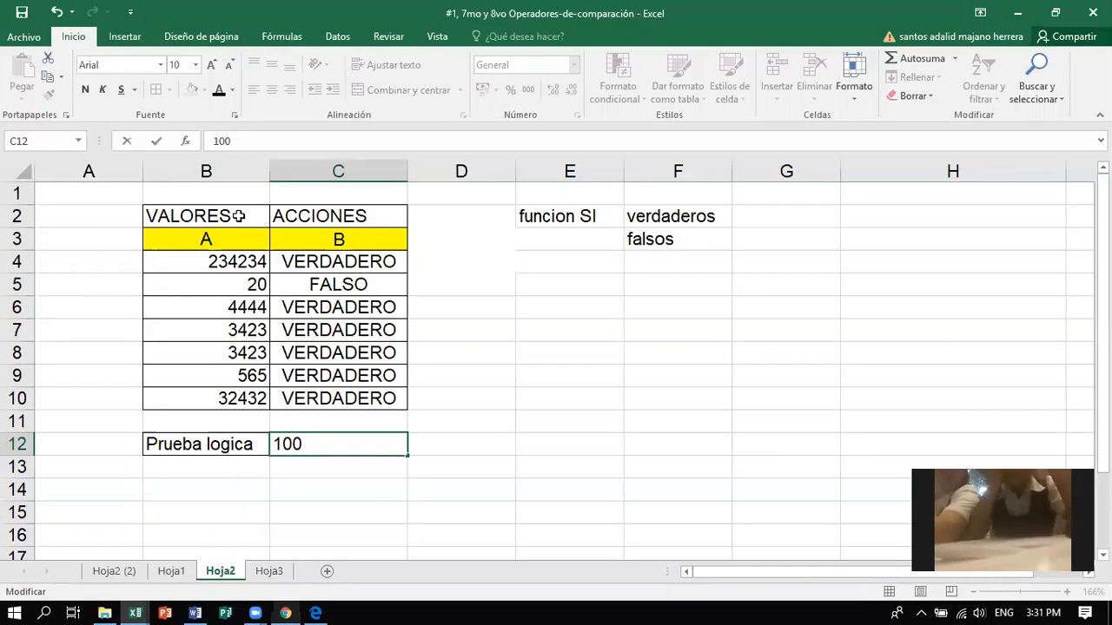
text(=)
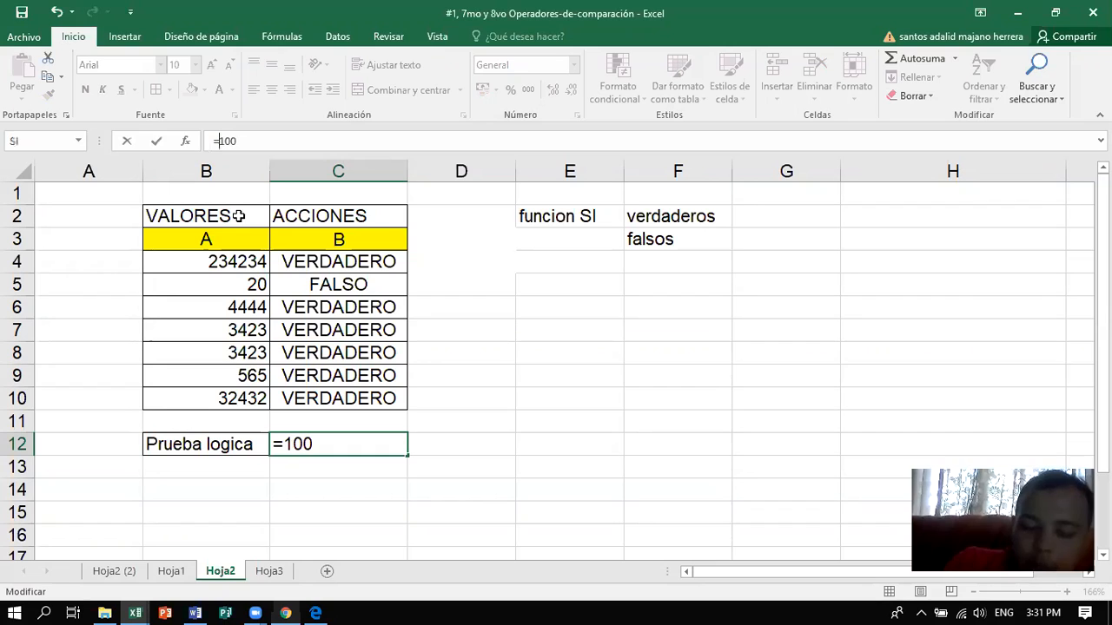
text(>)
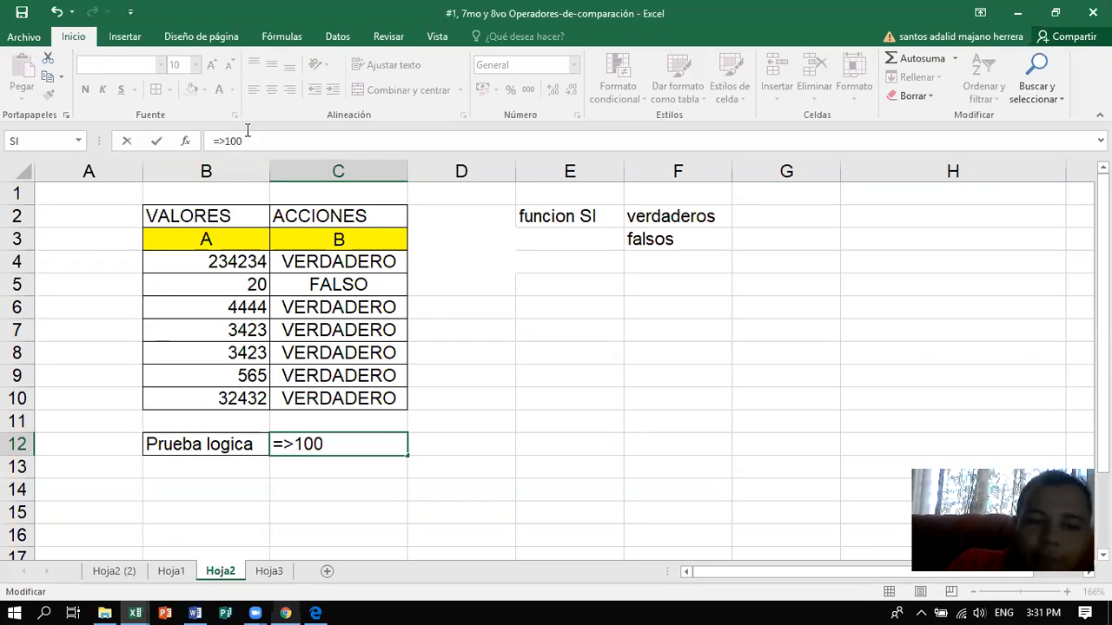
click(467, 395)
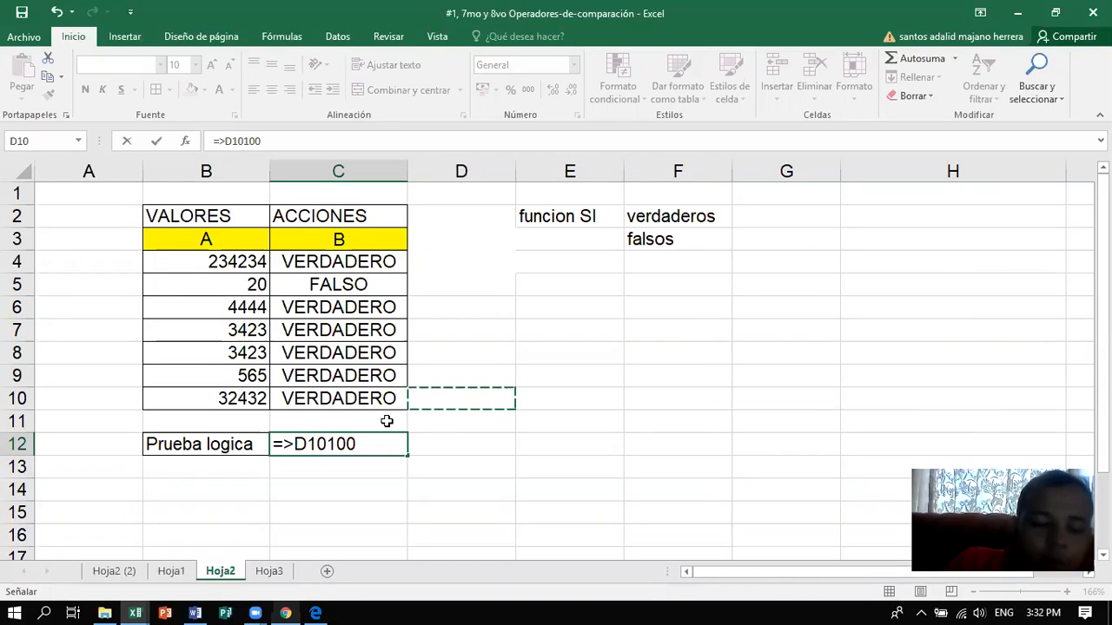
key(Escape)
click(447, 442)
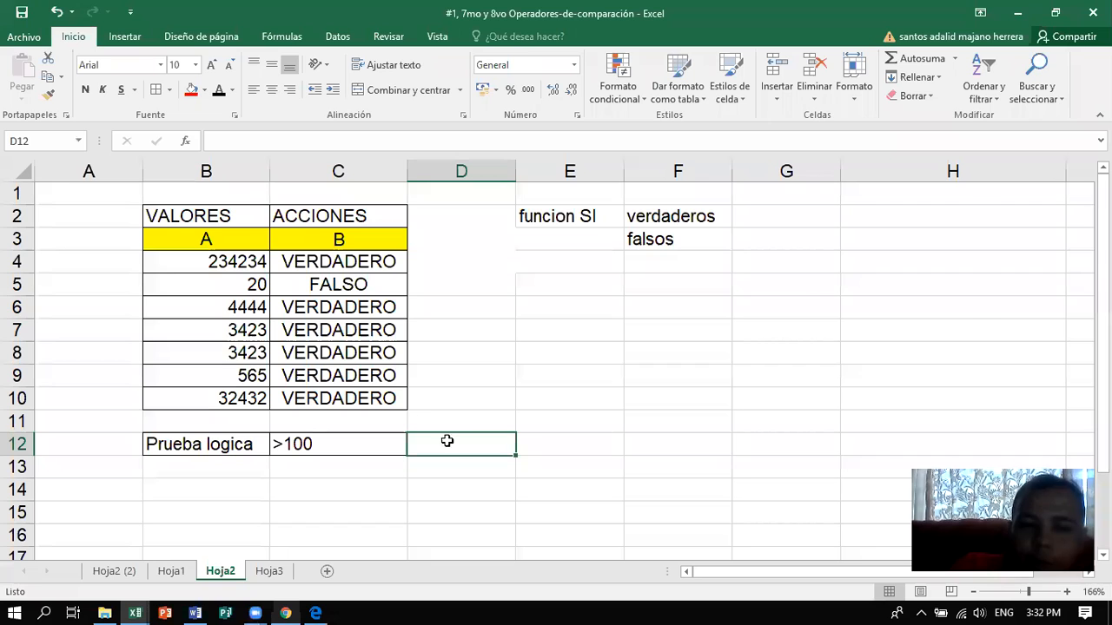
Highlight the whole SI formula in C4 to examine how it is written
click(307, 260)
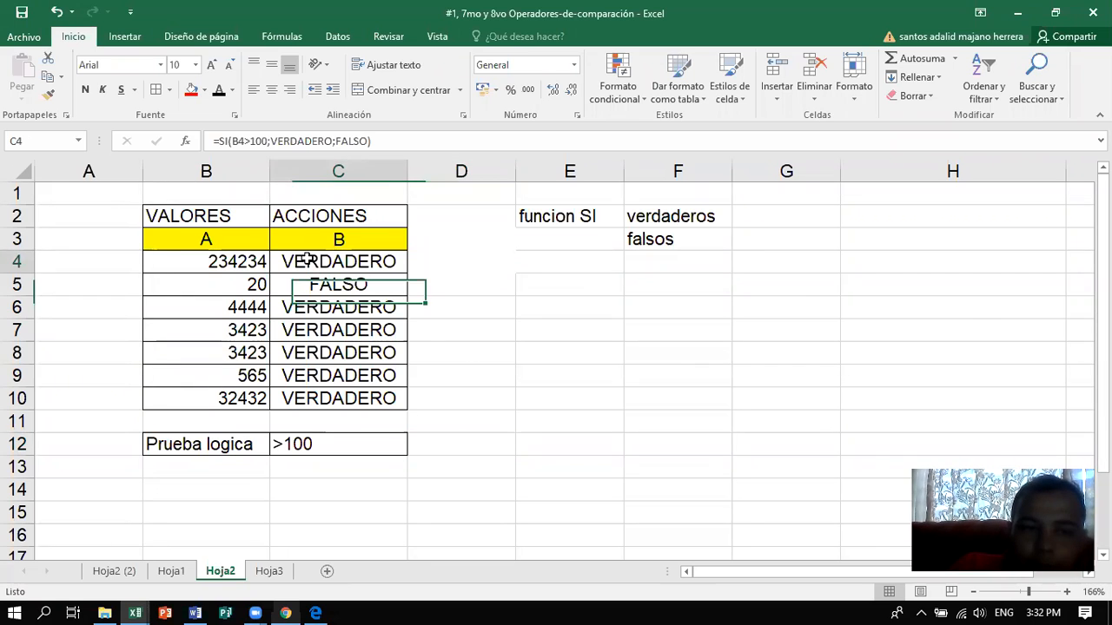
drag(368, 145, 241, 146)
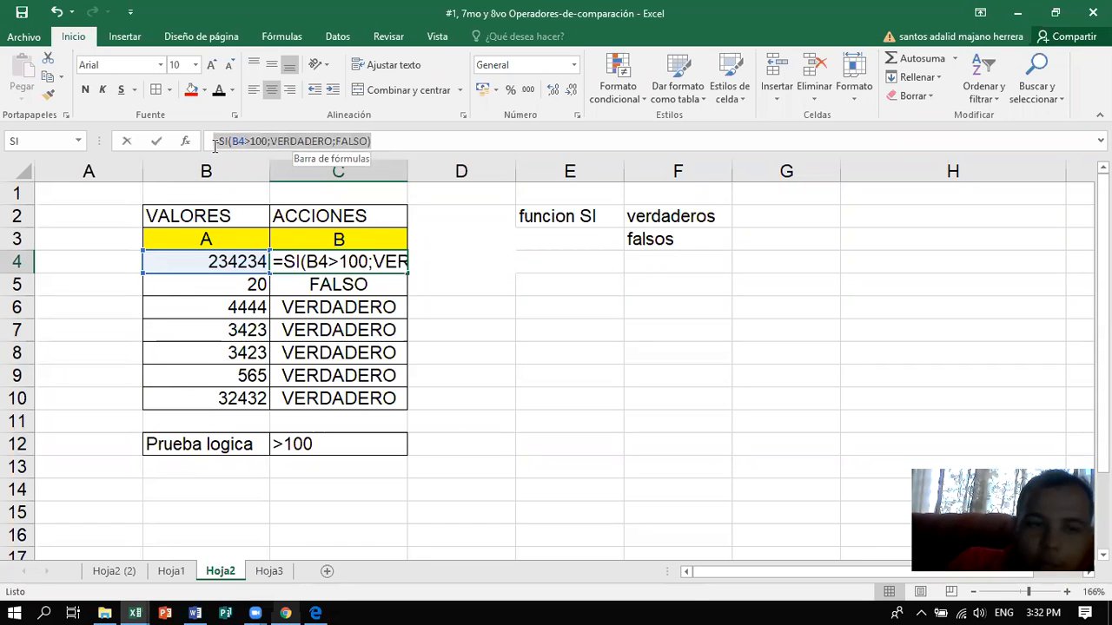
click(592, 336)
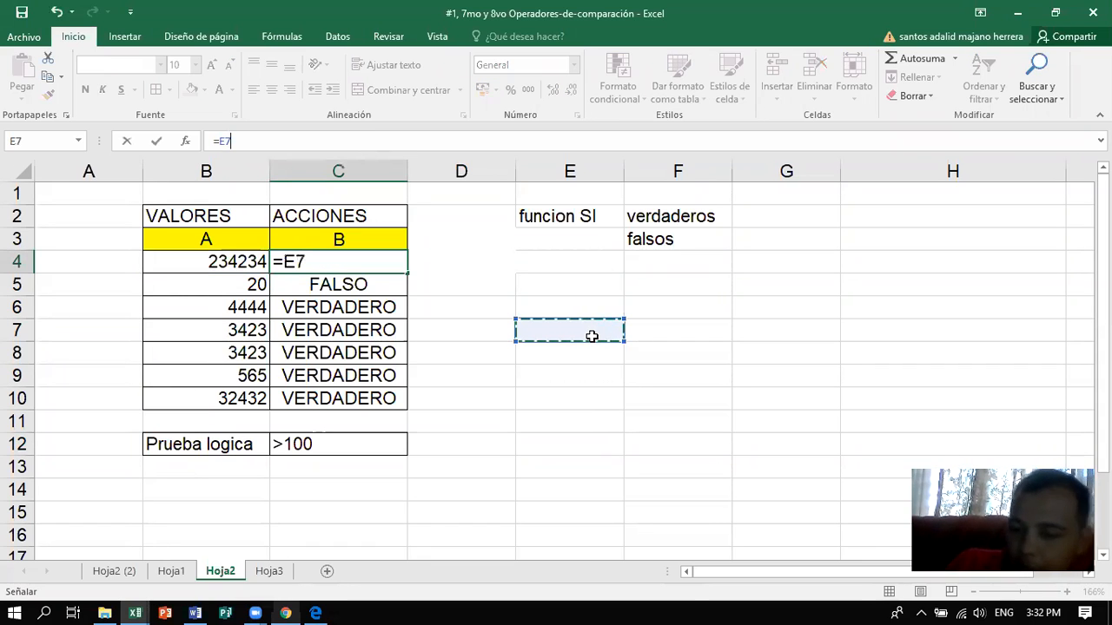